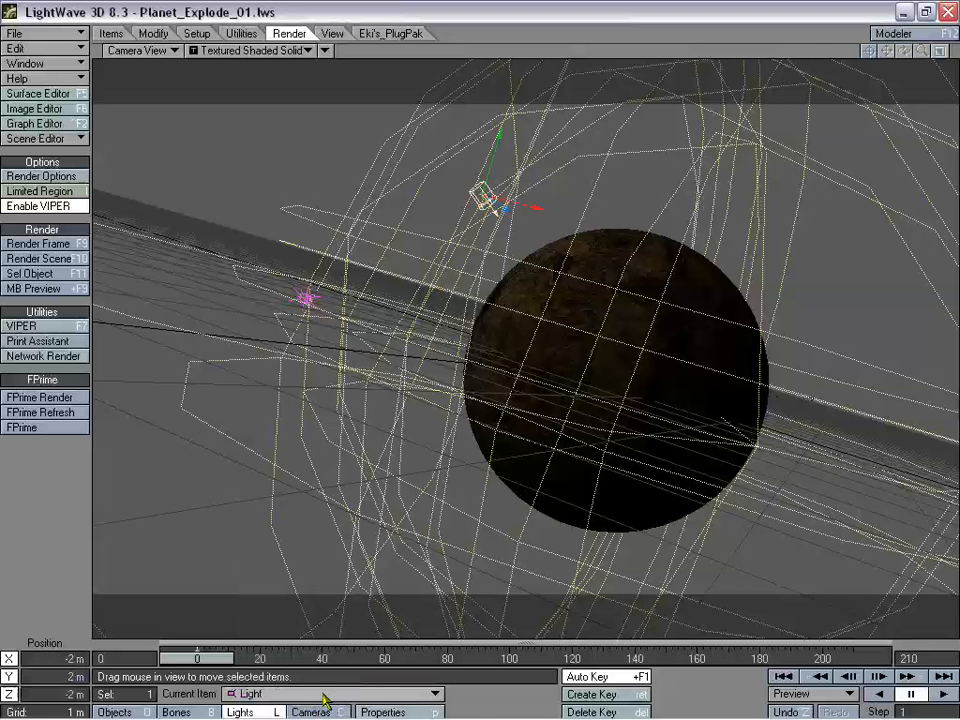
- Look through the scene's light list and show the planet and its lights in the Perspective view
{"action": "left_click", "coordinate": [328, 696]}
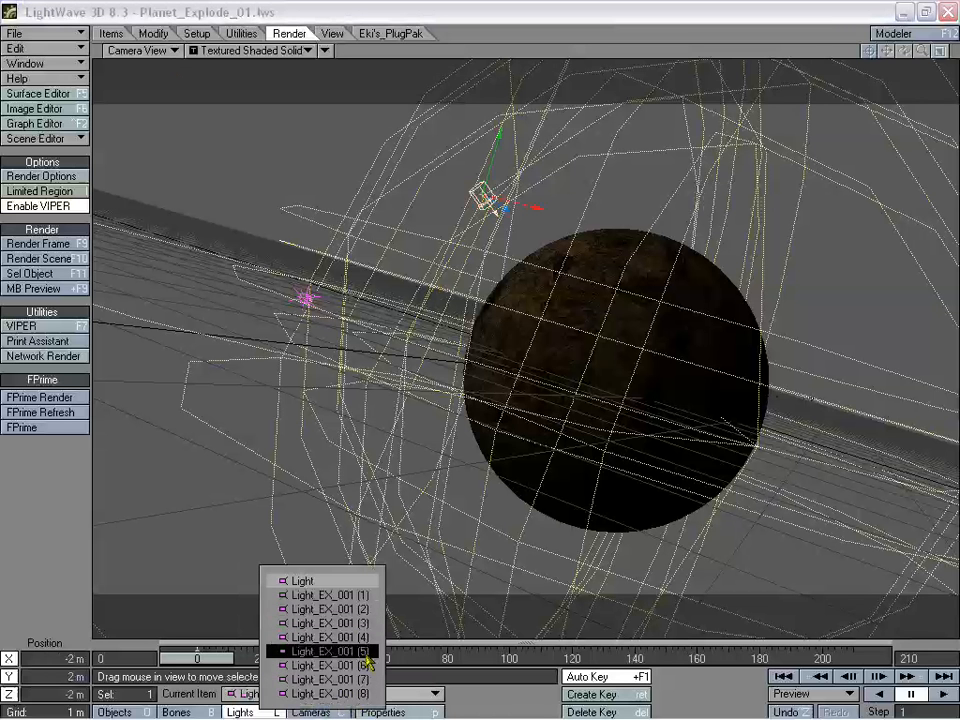
{"action": "left_click", "coordinate": [493, 709]}
{"action": "left_click", "coordinate": [140, 50]}
{"action": "left_click", "coordinate": [152, 116]}
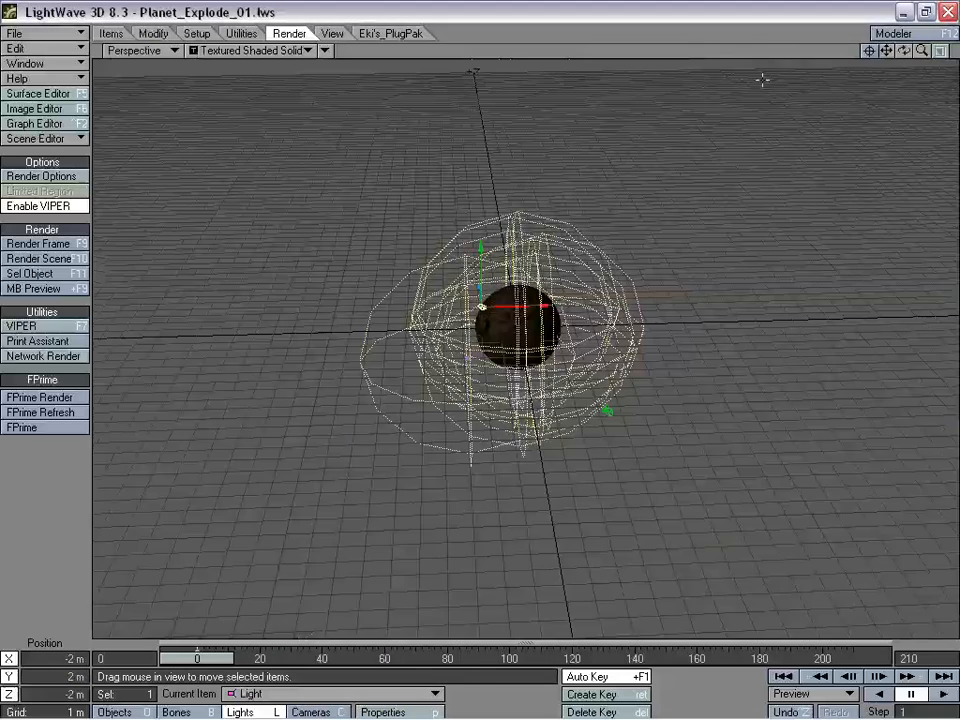
{"action": "left_click_drag", "start_coordinate": [921, 50], "coordinate": [896, 52]}
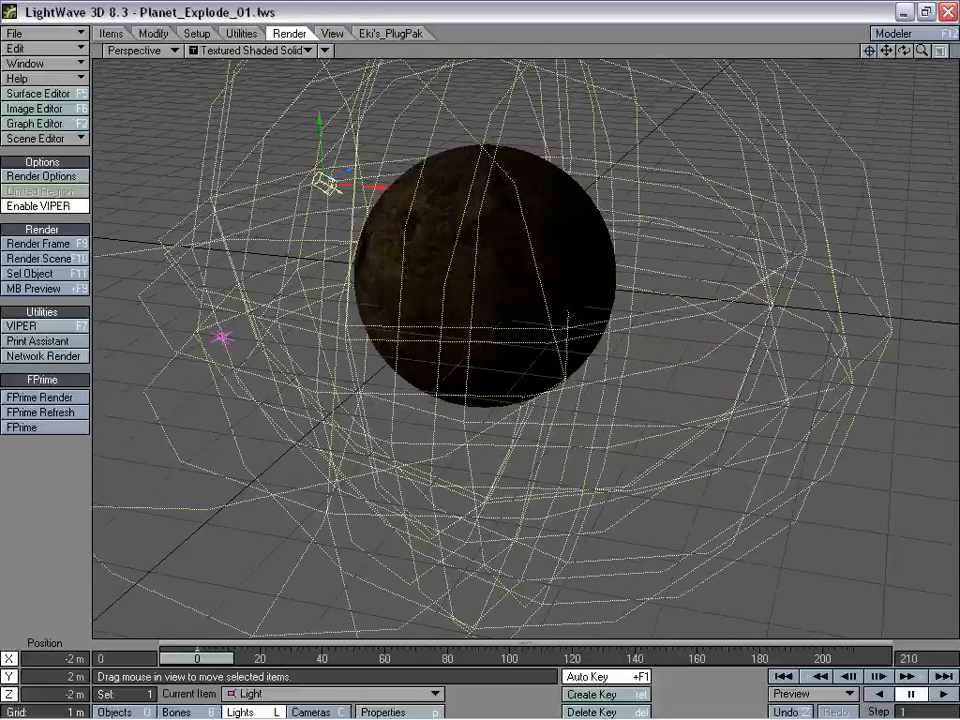
- Scrub the explosion to frame 210 and back to frame 106, and return the viewport to Camera View
{"action": "left_click_drag", "start_coordinate": [197, 658], "coordinate": [852, 658]}
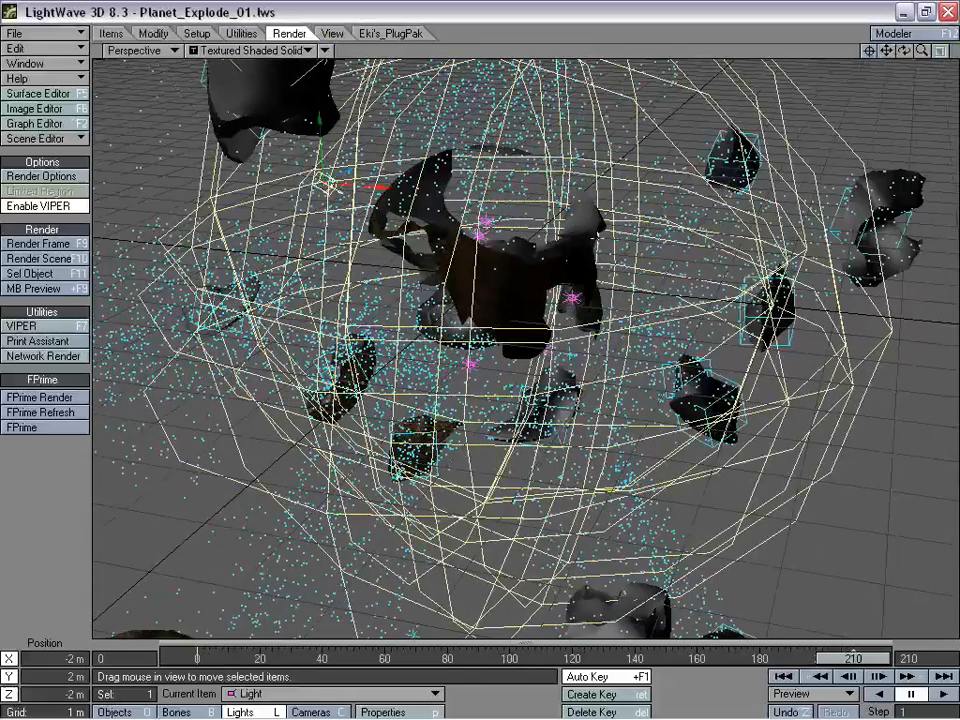
{"action": "left_click_drag", "start_coordinate": [904, 51], "coordinate": [904, 51]}
{"action": "mouse_move", "coordinate": [853, 659]}
{"action": "left_mouse_down"}
{"action": "mouse_move", "coordinate": [516, 659]}
{"action": "mouse_move", "coordinate": [760, 659]}
{"action": "mouse_move", "coordinate": [528, 659]}
{"action": "left_mouse_up"}
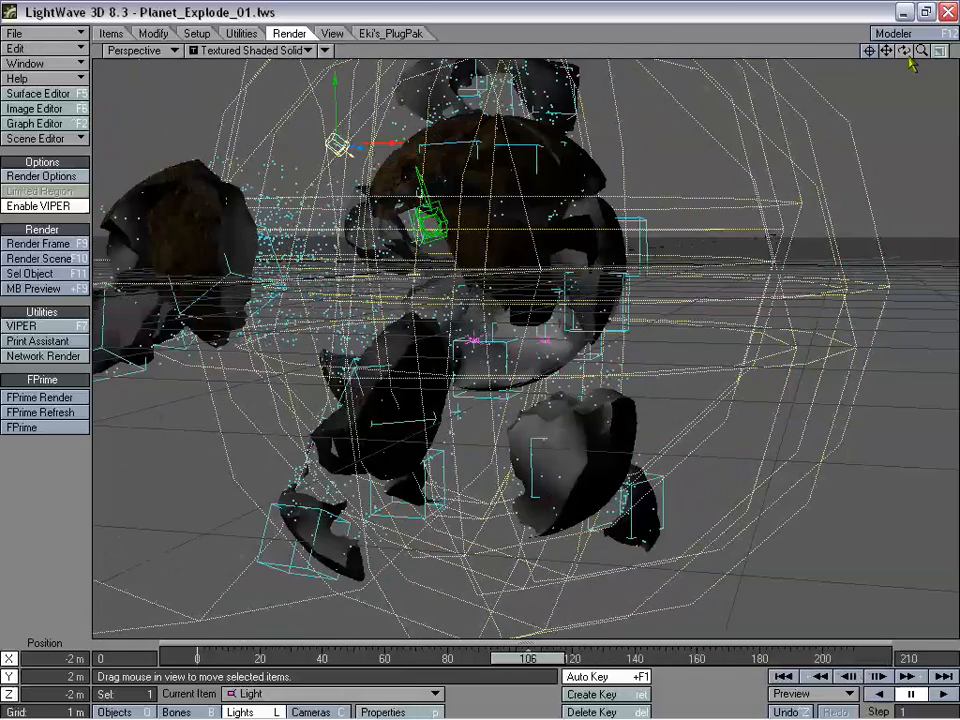
{"action": "left_click_drag", "start_coordinate": [908, 57], "coordinate": [820, 80]}
{"action": "left_click", "coordinate": [140, 50]}
{"action": "left_click", "coordinate": [156, 81]}
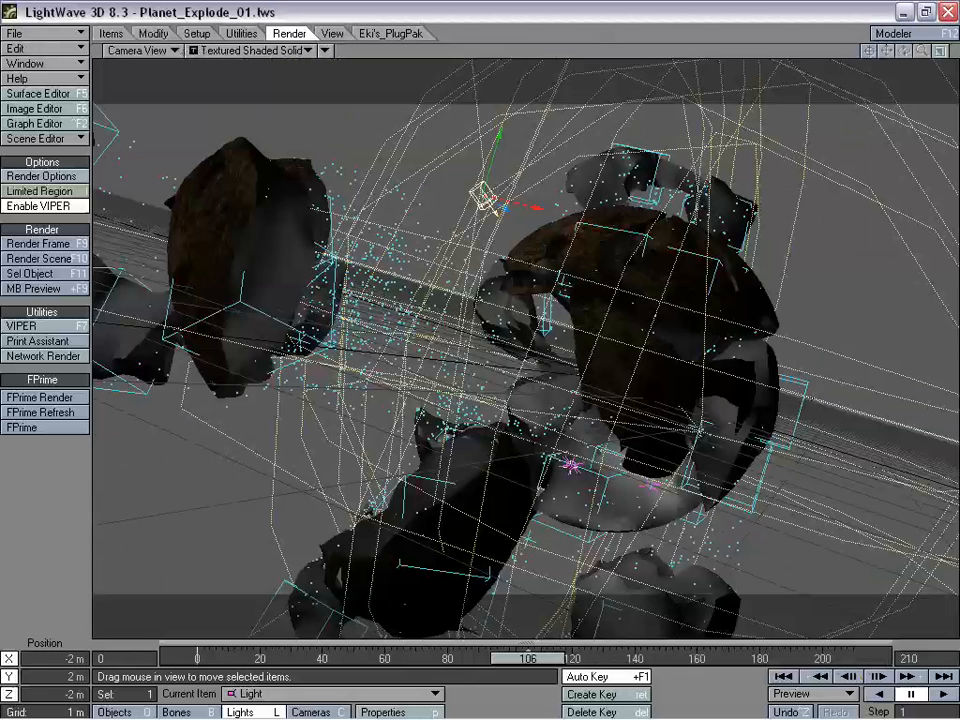
- Select the light Light_EX_001 (3) and open its properties and volumetric light options
{"action": "key", "text": "shift+o"}
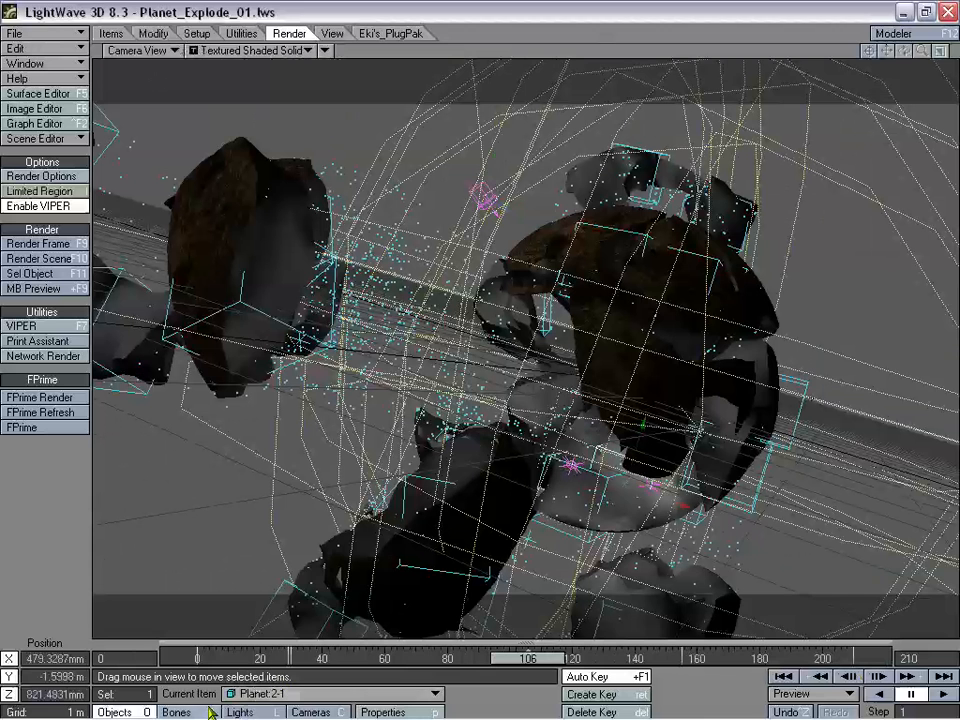
{"action": "left_click", "coordinate": [240, 711]}
{"action": "left_click", "coordinate": [252, 693]}
{"action": "left_click", "coordinate": [300, 640]}
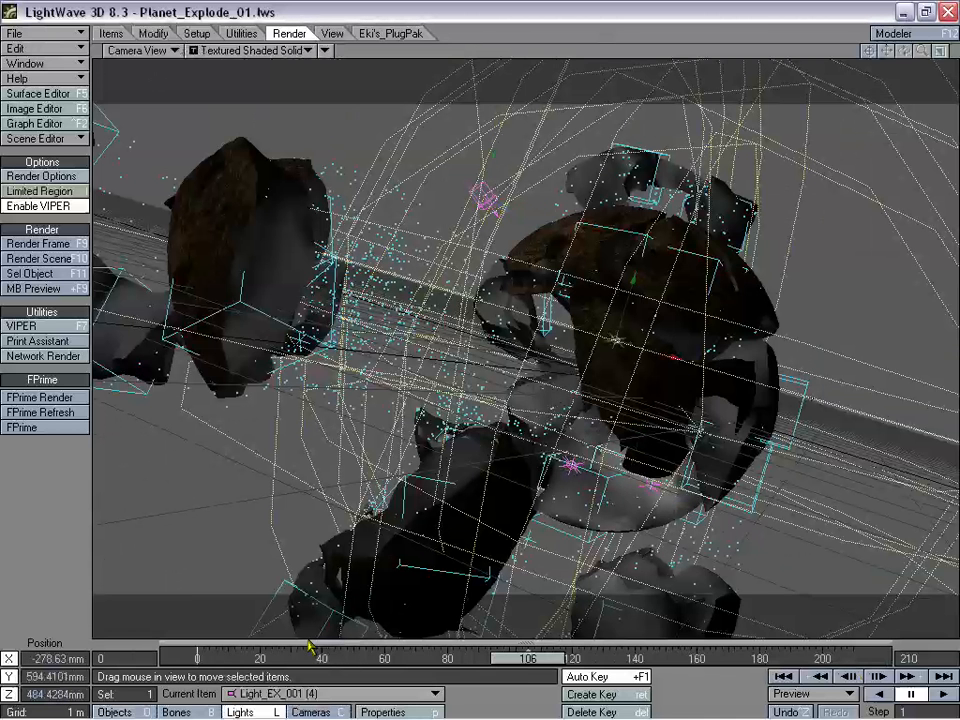
{"action": "key", "text": "Up"}
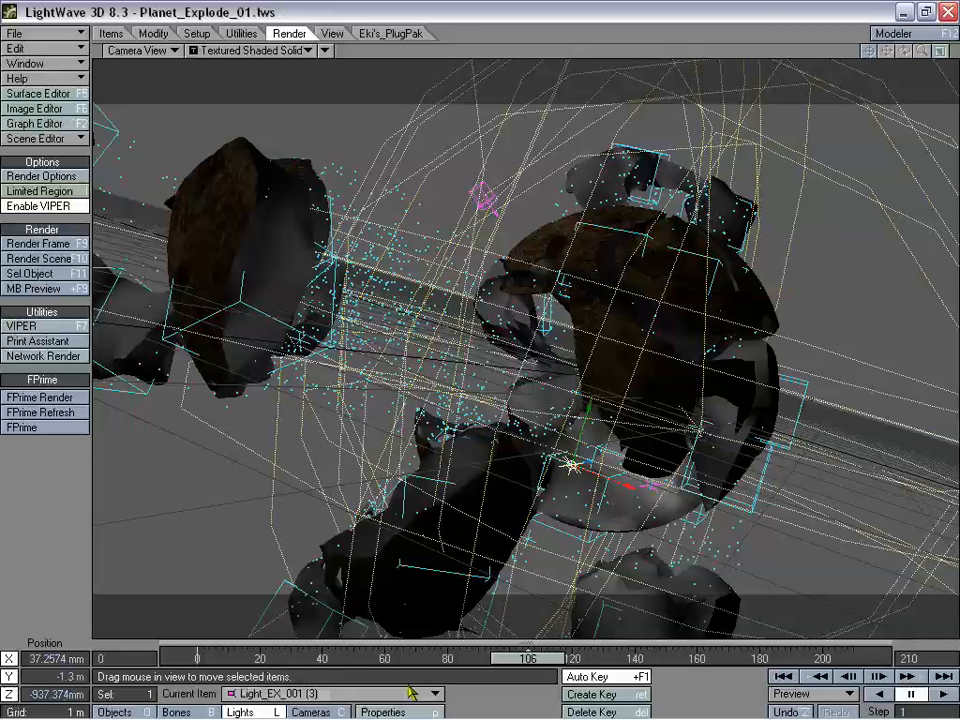
{"action": "key", "text": "p"}
{"action": "left_click_drag", "start_coordinate": [381, 199], "coordinate": [390, 137]}
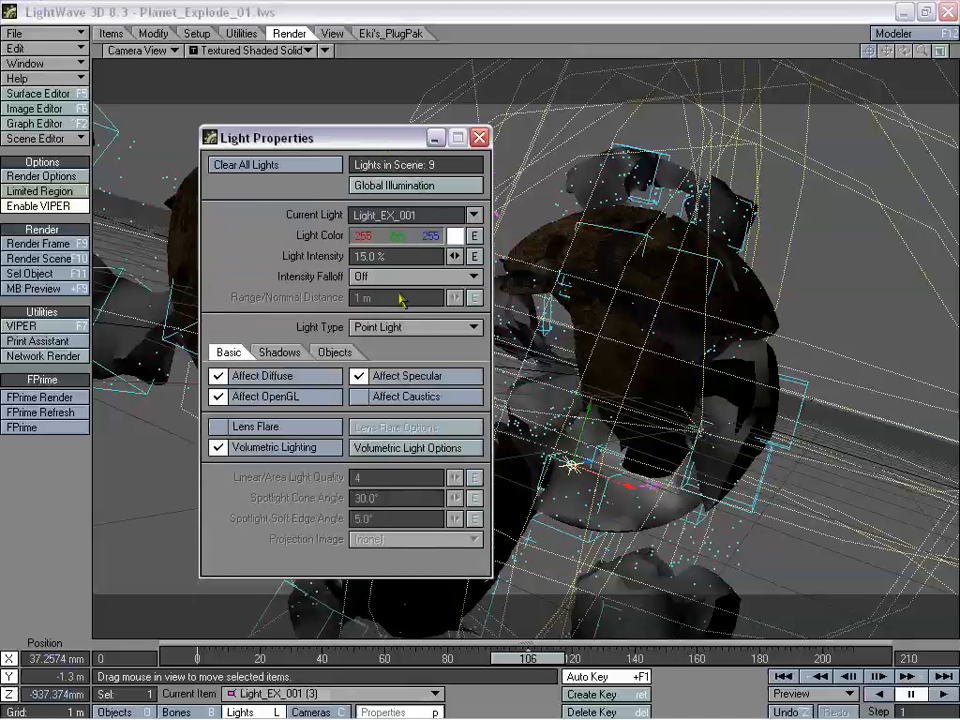
{"action": "left_click", "coordinate": [388, 452]}
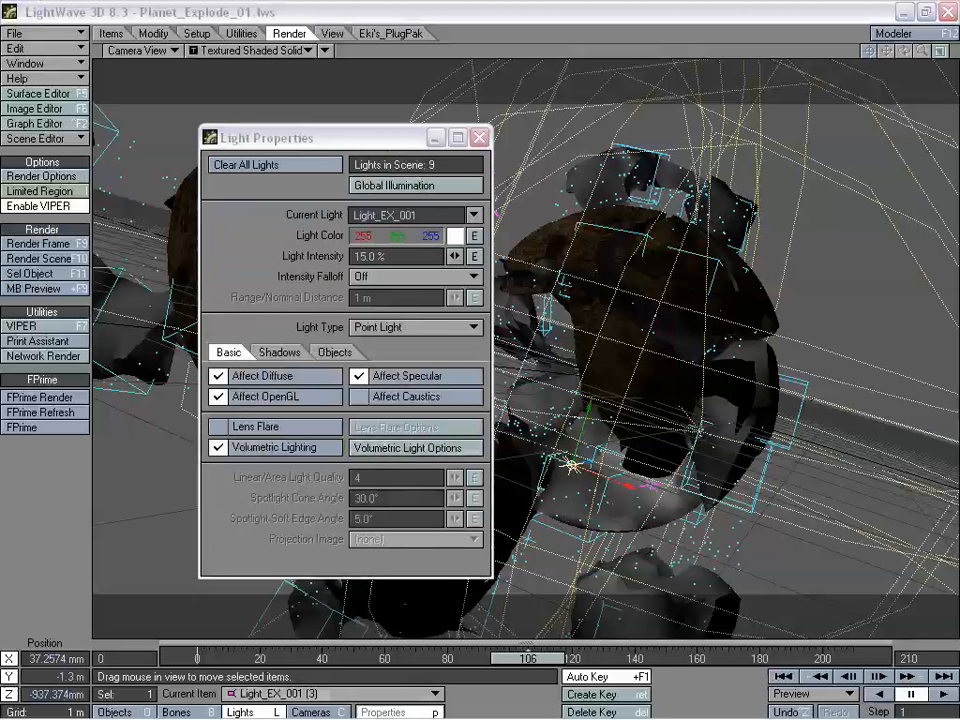
{"action": "left_click_drag", "start_coordinate": [847, 169], "coordinate": [697, 108]}
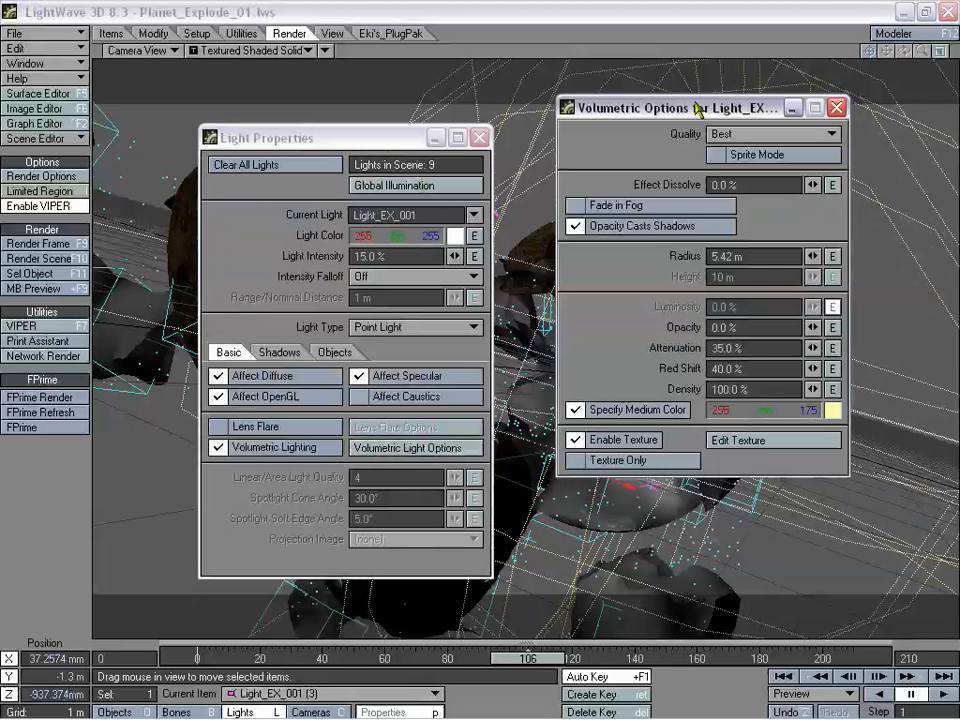
- Open the volumetric Luminosity envelope of Light_EX_001 (3) and shrink the Graph Editor window
{"action": "left_click", "coordinate": [832, 307]}
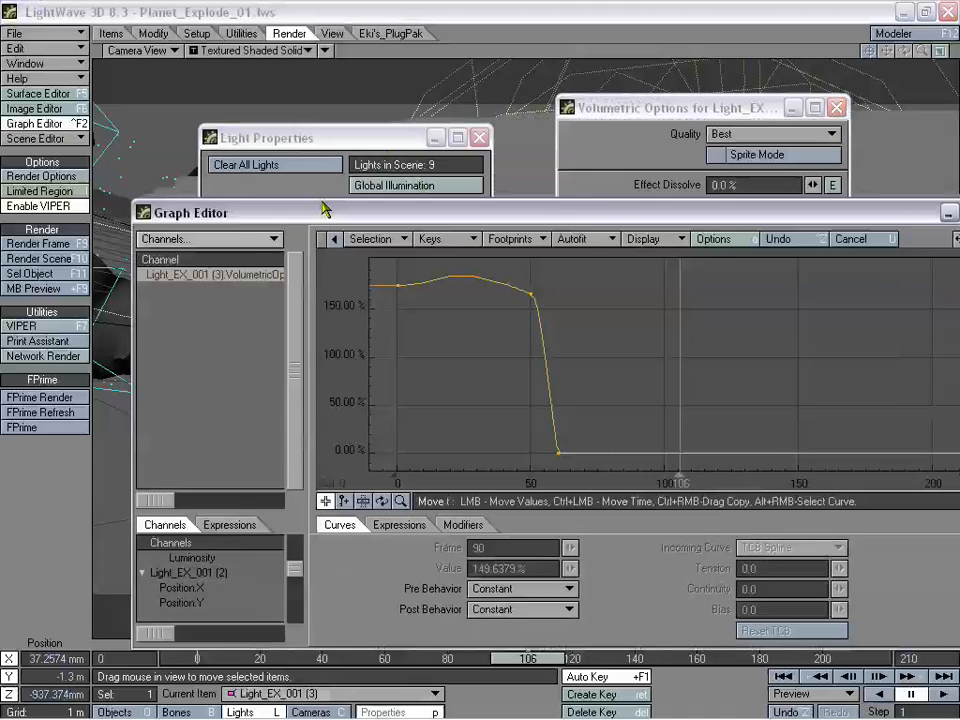
{"action": "mouse_move", "coordinate": [325, 208]}
{"action": "left_mouse_down"}
{"action": "mouse_move", "coordinate": [261, 180]}
{"action": "mouse_move", "coordinate": [337, 205]}
{"action": "left_mouse_up"}
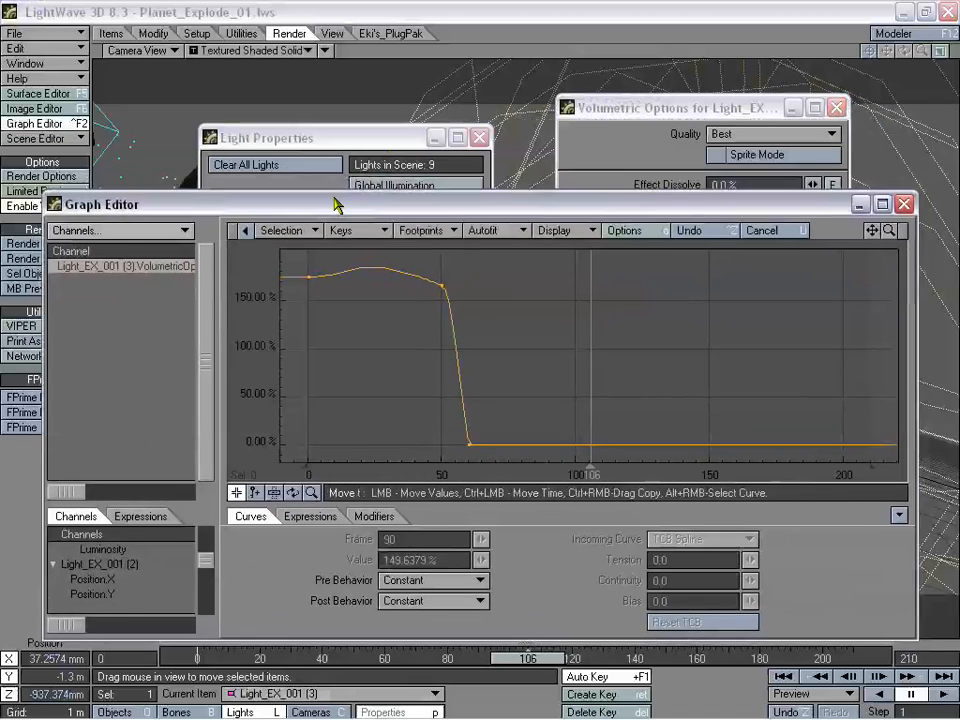
{"action": "left_click_drag", "start_coordinate": [463, 208], "coordinate": [449, 64]}
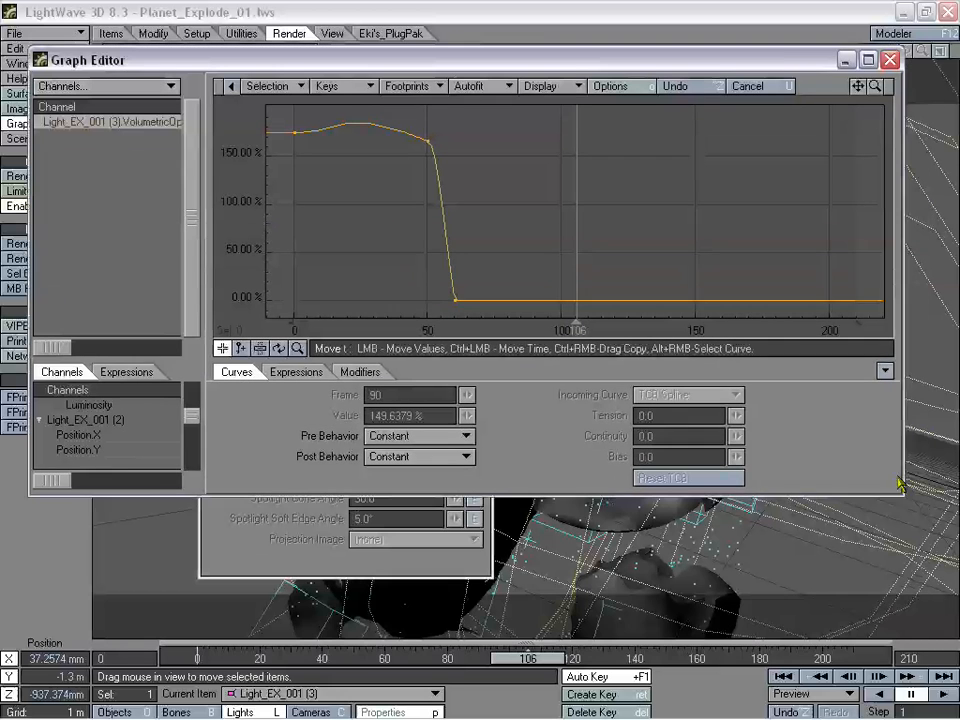
{"action": "left_click_drag", "start_coordinate": [903, 494], "coordinate": [755, 298]}
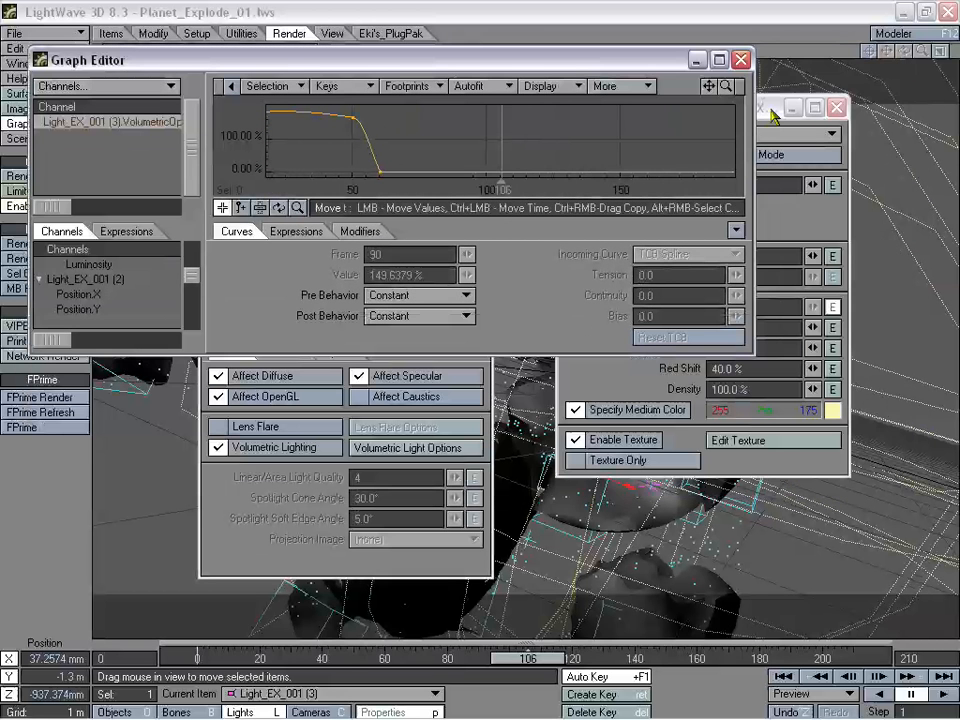
- Close the volumetric options and Light Properties windows, keeping the Graph Editor open beside the planet
{"action": "left_click_drag", "start_coordinate": [772, 115], "coordinate": [747, 177]}
{"action": "left_click", "coordinate": [811, 168]}
{"action": "left_click", "coordinate": [338, 523]}
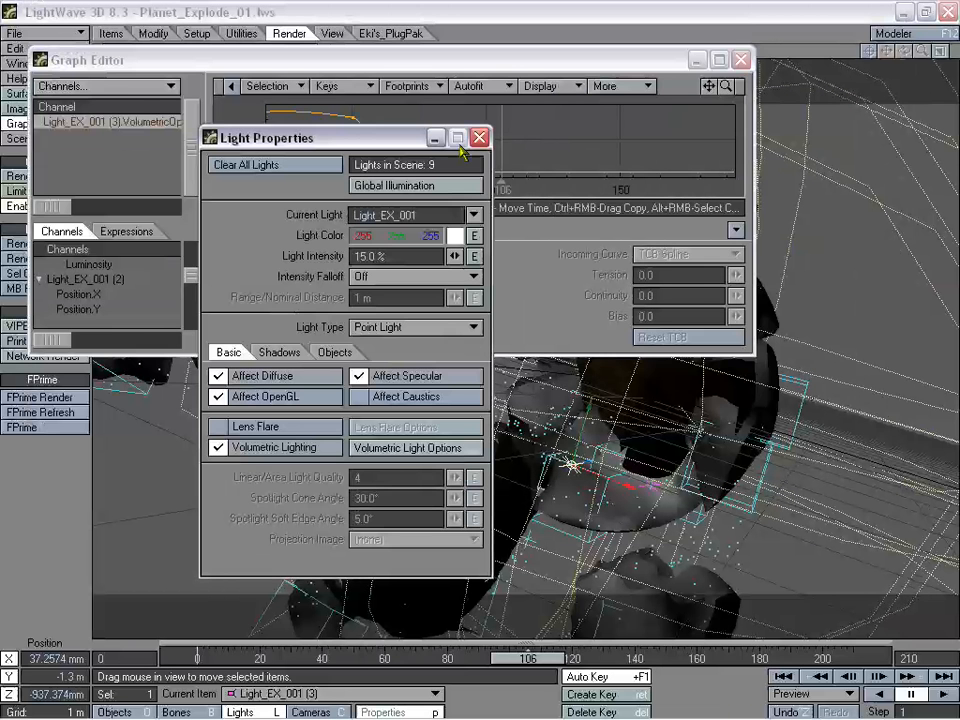
{"action": "left_click", "coordinate": [478, 137]}
{"action": "left_click_drag", "start_coordinate": [506, 64], "coordinate": [471, 66]}
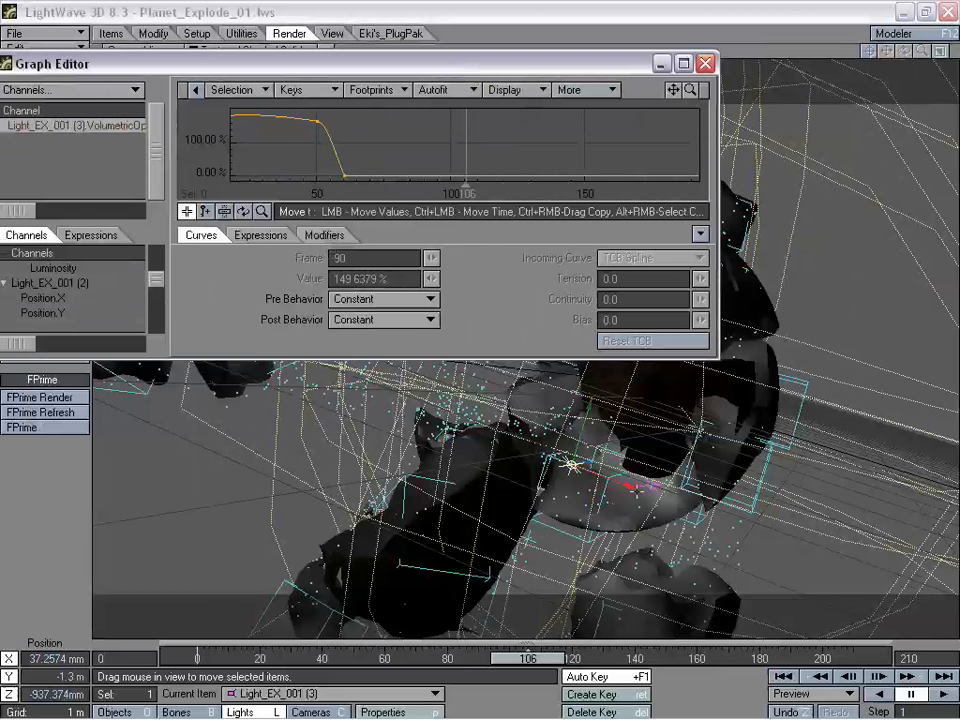
- Scrub the animation from frame 0 to frame 88 to compare the explosion with the luminosity curve, closing the Graph Editor along the way
{"action": "left_click_drag", "start_coordinate": [541, 667], "coordinate": [197, 660]}
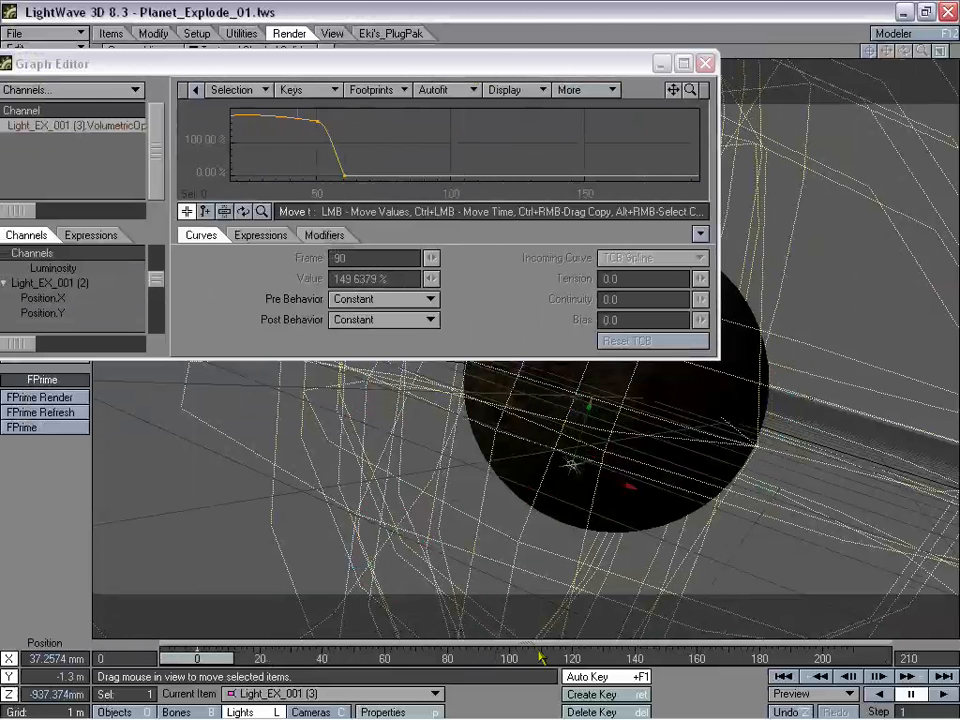
{"action": "left_click_drag", "start_coordinate": [380, 90], "coordinate": [413, 64]}
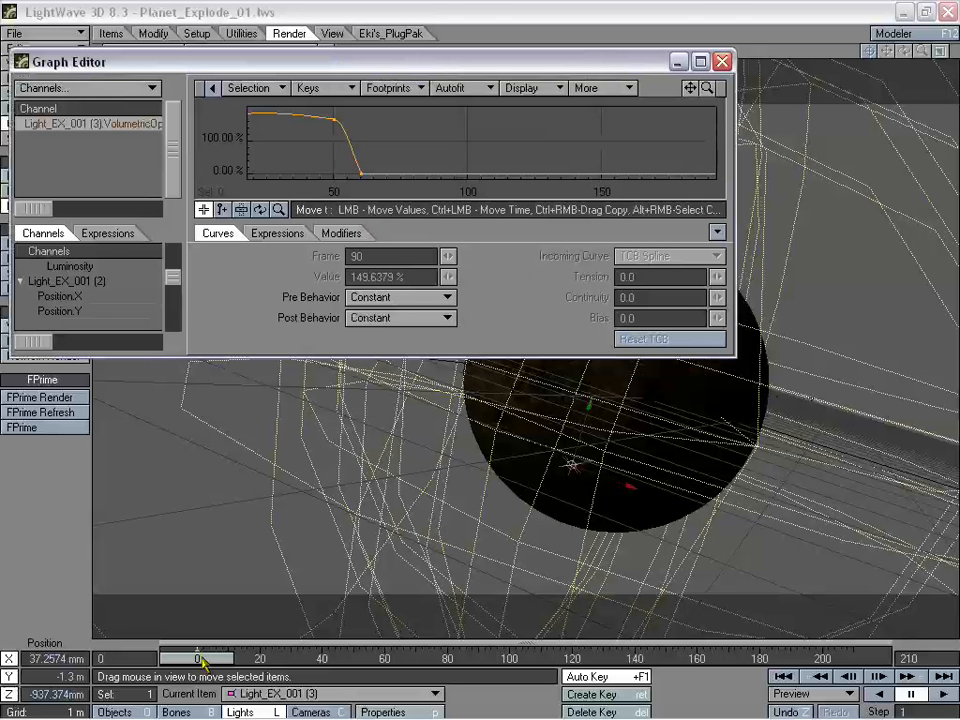
{"action": "left_click_drag", "start_coordinate": [201, 659], "coordinate": [342, 659]}
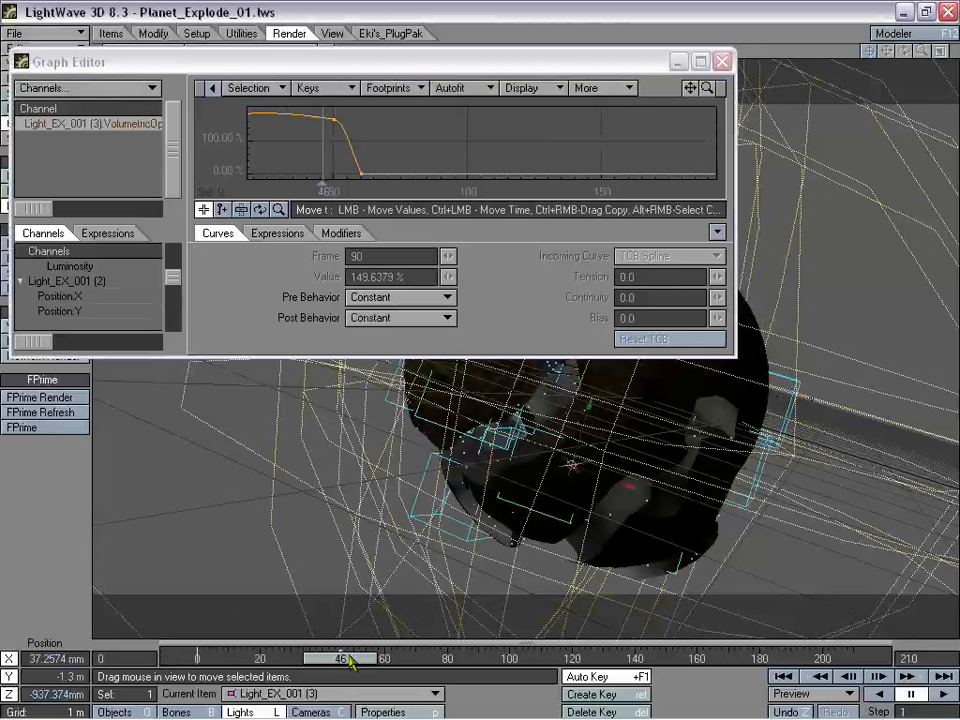
{"action": "mouse_move", "coordinate": [342, 659]}
{"action": "left_mouse_down"}
{"action": "mouse_move", "coordinate": [240, 659]}
{"action": "mouse_move", "coordinate": [469, 659]}
{"action": "left_mouse_up"}
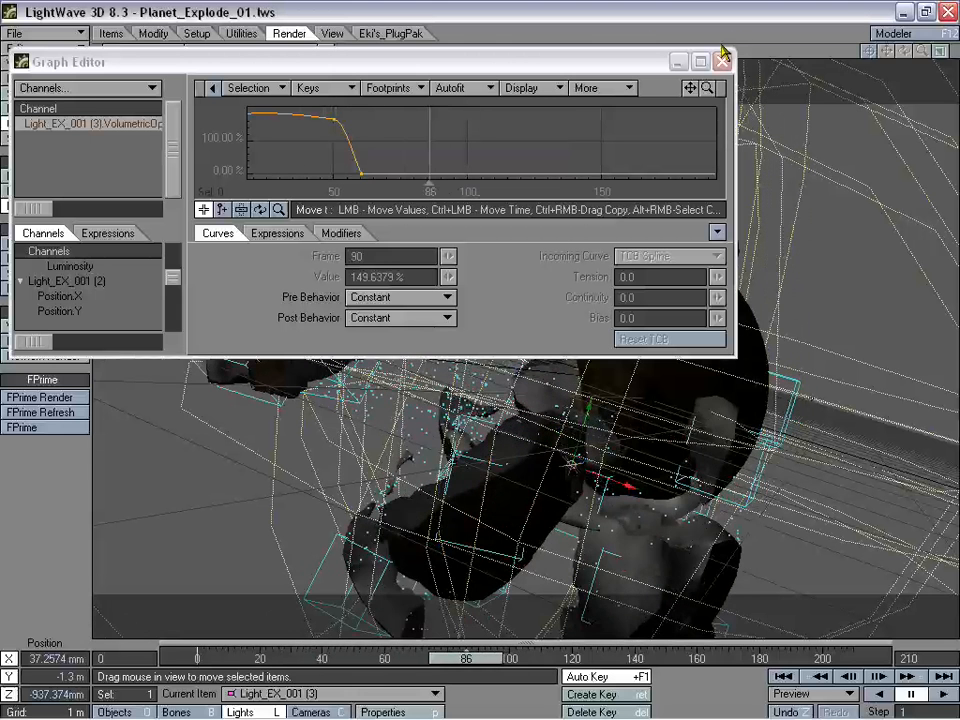
{"action": "left_click", "coordinate": [722, 61]}
{"action": "mouse_move", "coordinate": [463, 660]}
{"action": "left_mouse_down"}
{"action": "mouse_move", "coordinate": [255, 660]}
{"action": "mouse_move", "coordinate": [470, 662]}
{"action": "left_mouse_up"}
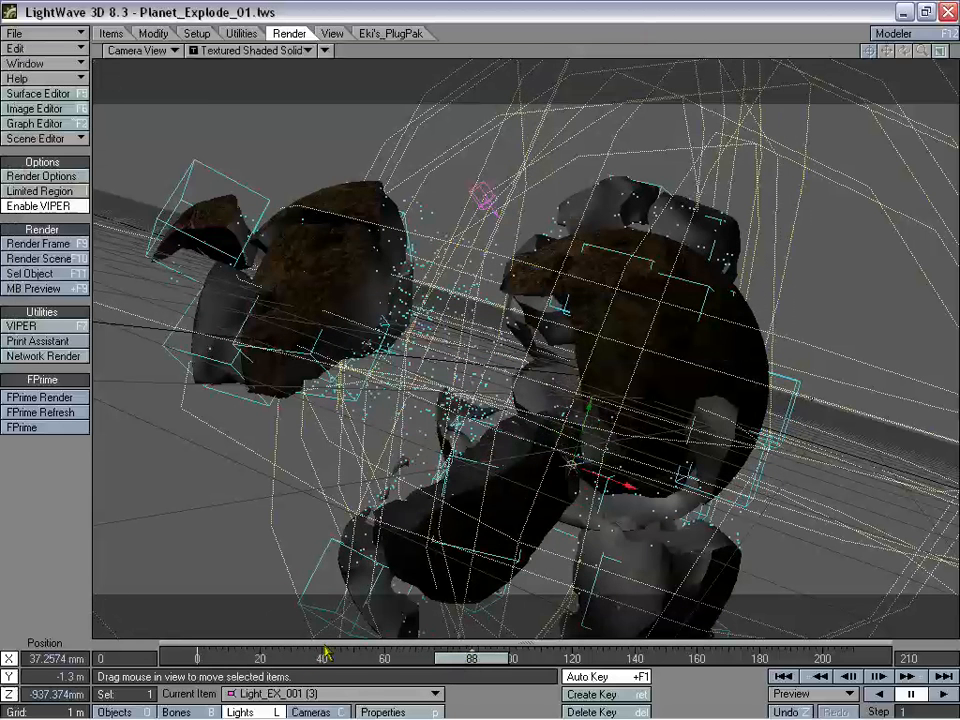
- Select the light Light_EX_001 (7) and open its volumetric Luminosity envelope in the Graph Editor
{"action": "left_click", "coordinate": [345, 693]}
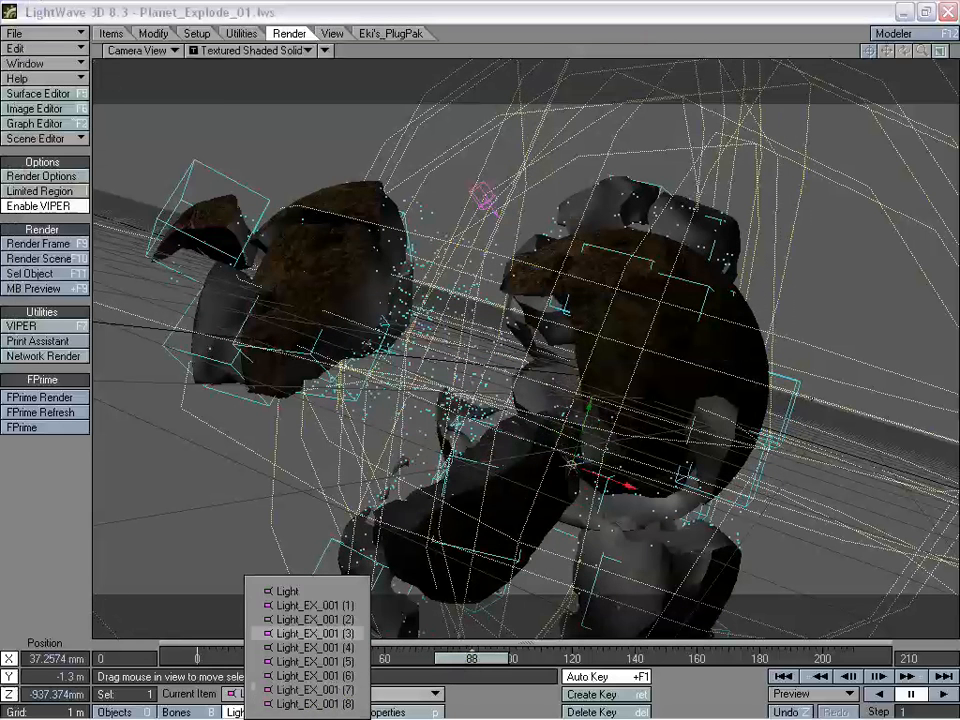
{"action": "left_click", "coordinate": [352, 690]}
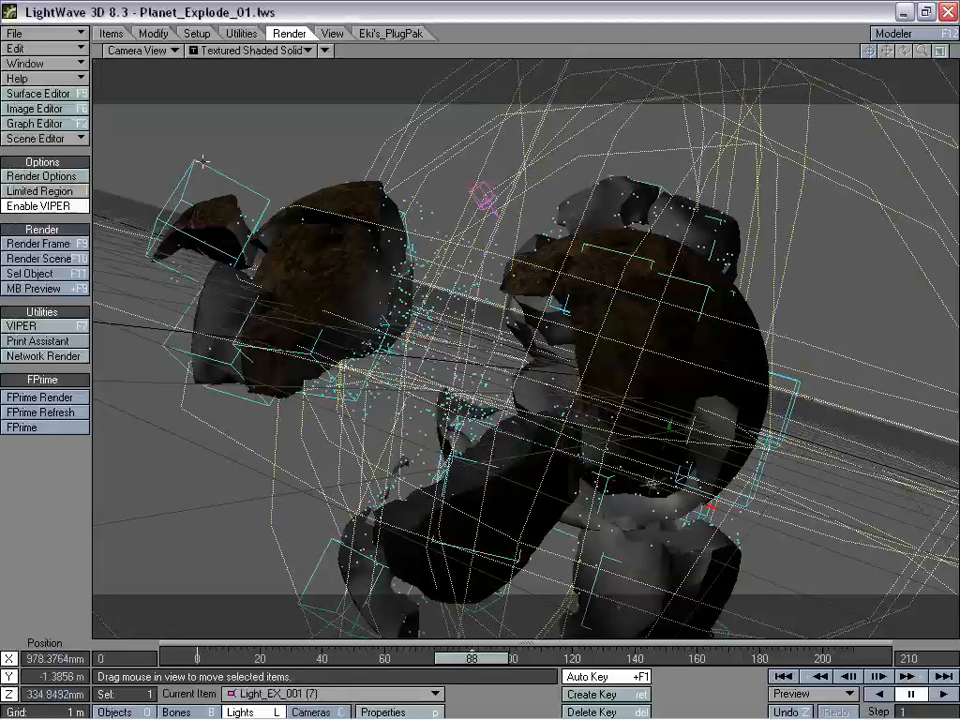
{"action": "key", "text": "p"}
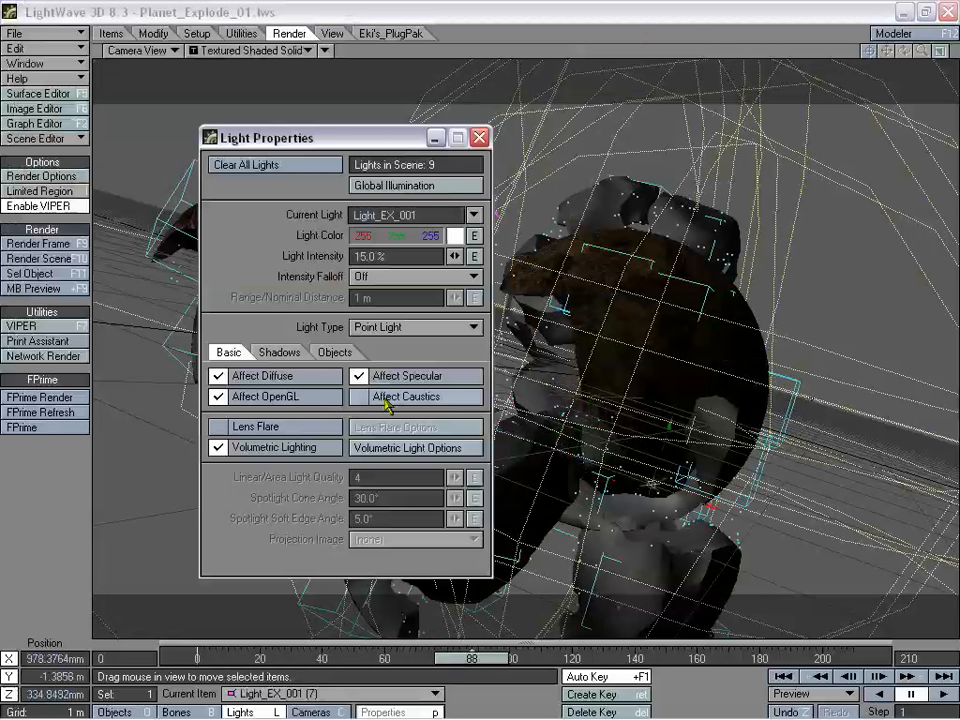
{"action": "left_click", "coordinate": [407, 447]}
{"action": "left_click", "coordinate": [809, 368]}
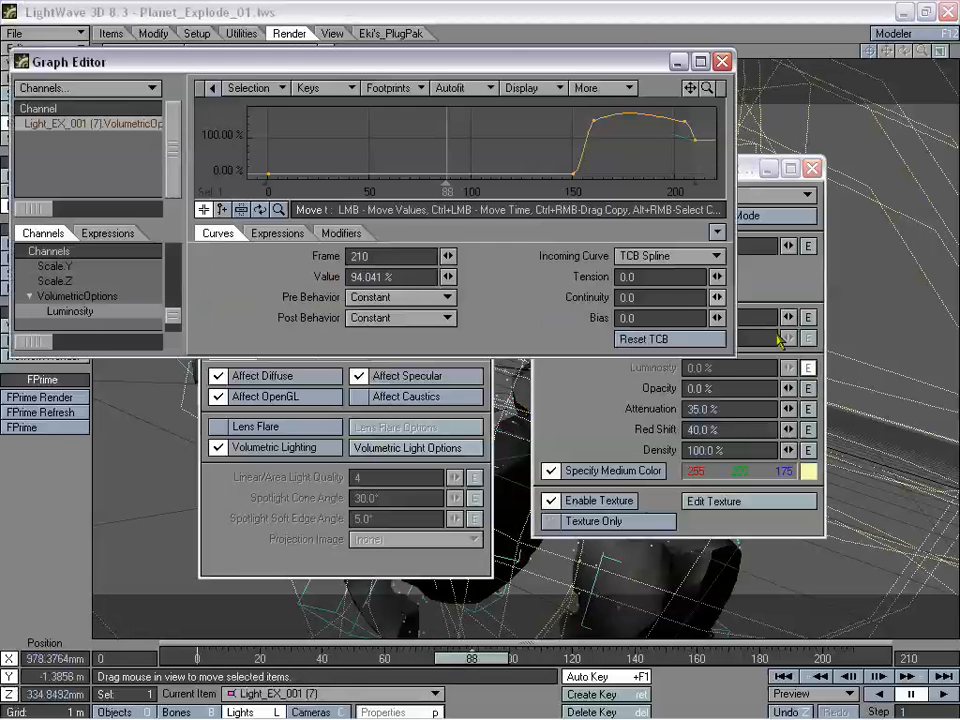
{"action": "left_click_drag", "start_coordinate": [606, 79], "coordinate": [544, 61]}
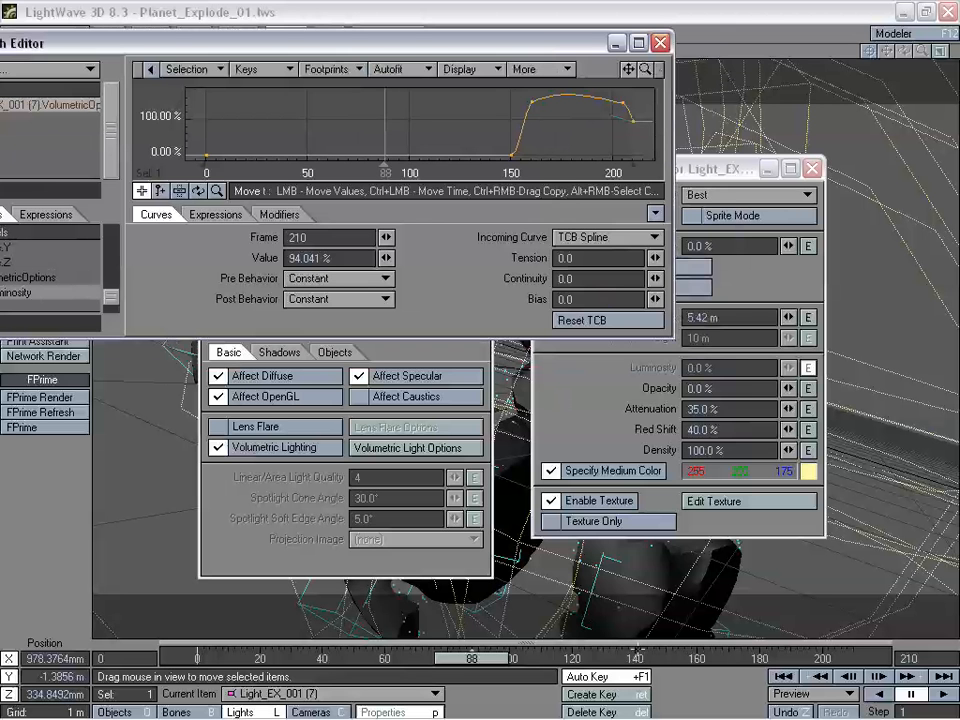
- Close the light's option windows and check its luminosity curve against the animation around frame 144, closing the Graph Editor when done
{"action": "left_click_drag", "start_coordinate": [732, 168], "coordinate": [506, 216]}
{"action": "left_click", "coordinate": [585, 217]}
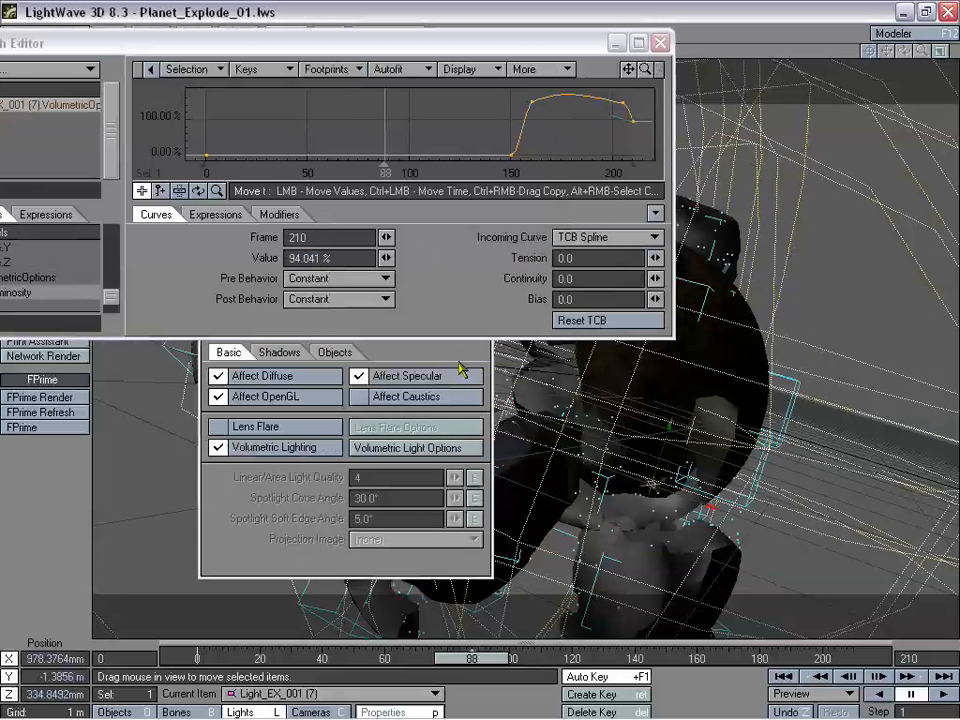
{"action": "left_click", "coordinate": [459, 362]}
{"action": "left_click", "coordinate": [479, 137]}
{"action": "left_click_drag", "start_coordinate": [481, 45], "coordinate": [460, 45]}
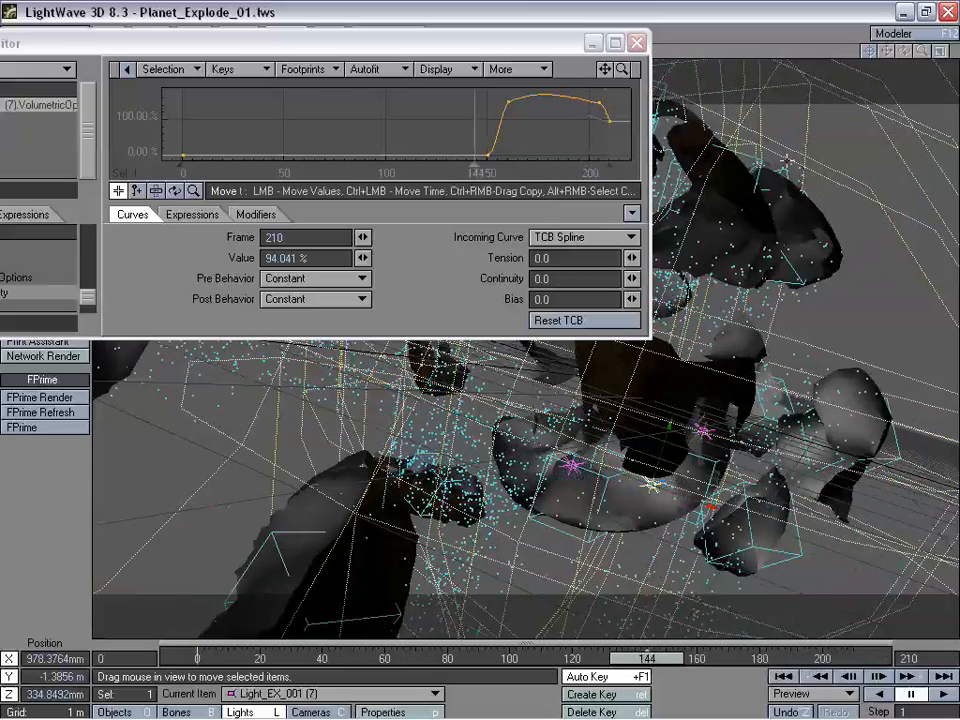
{"action": "left_click", "coordinate": [635, 43]}
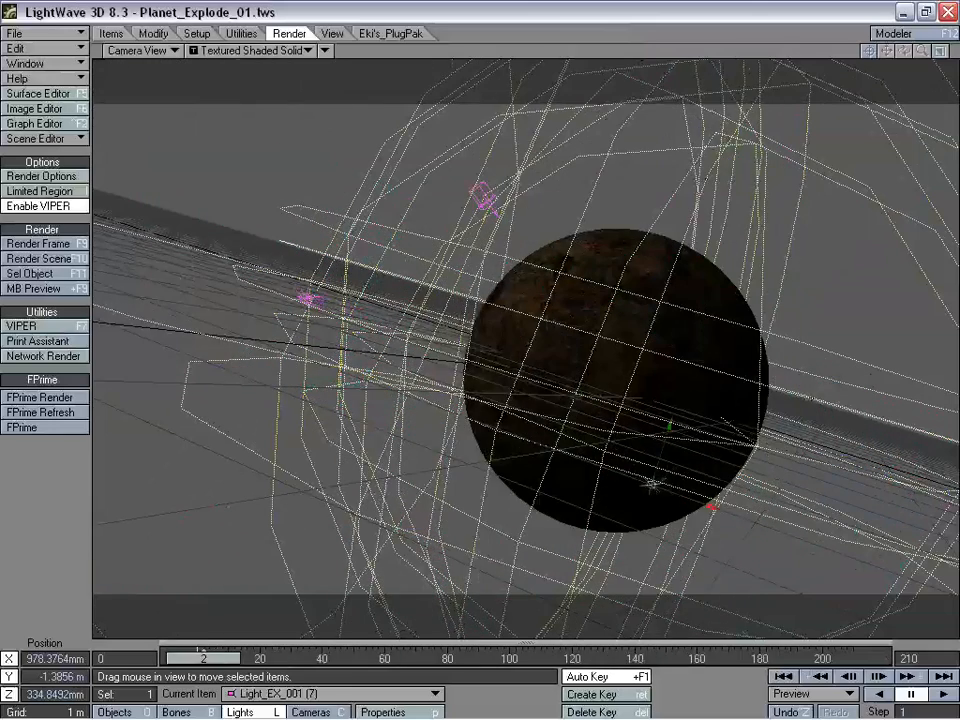
- Scrub the explosion to frame 142 and examine the fragments, particles and lights from several angles in the Perspective view
{"action": "left_click_drag", "start_coordinate": [203, 658], "coordinate": [645, 658]}
{"action": "left_click", "coordinate": [140, 50]}
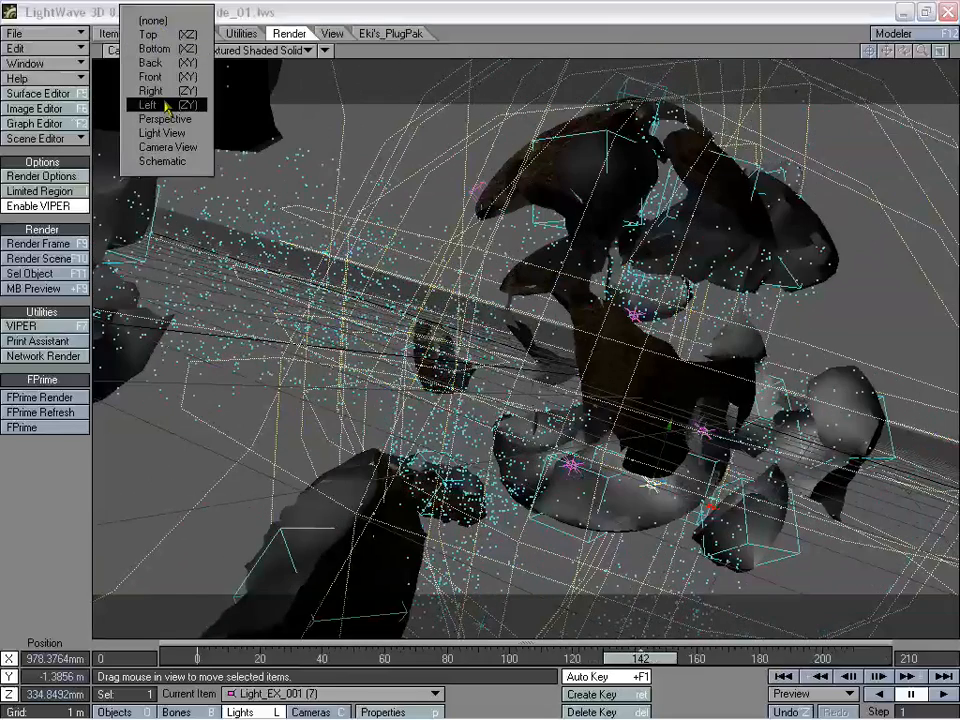
{"action": "left_click", "coordinate": [167, 178]}
{"action": "left_click_drag", "start_coordinate": [919, 57], "coordinate": [769, 169]}
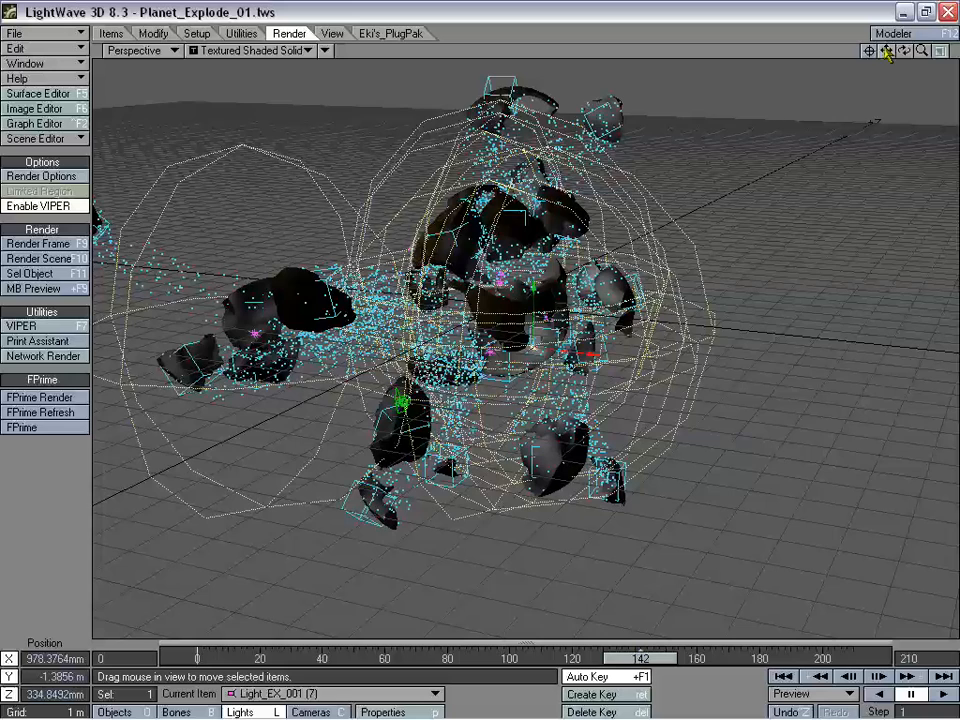
{"action": "left_click_drag", "start_coordinate": [922, 53], "coordinate": [908, 53]}
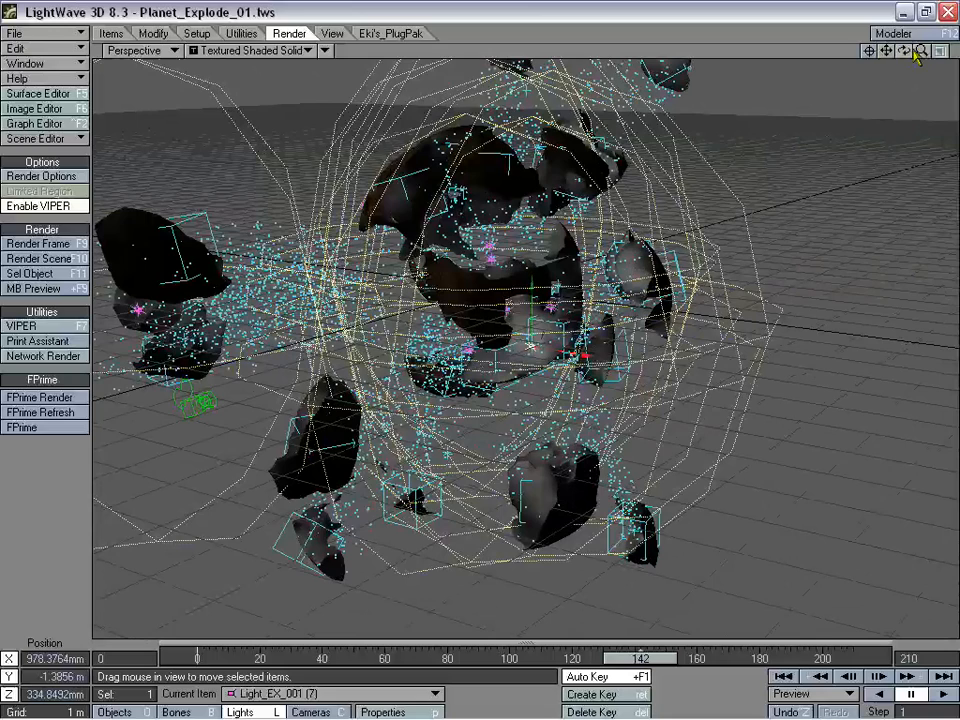
{"action": "left_click_drag", "start_coordinate": [922, 51], "coordinate": [904, 51]}
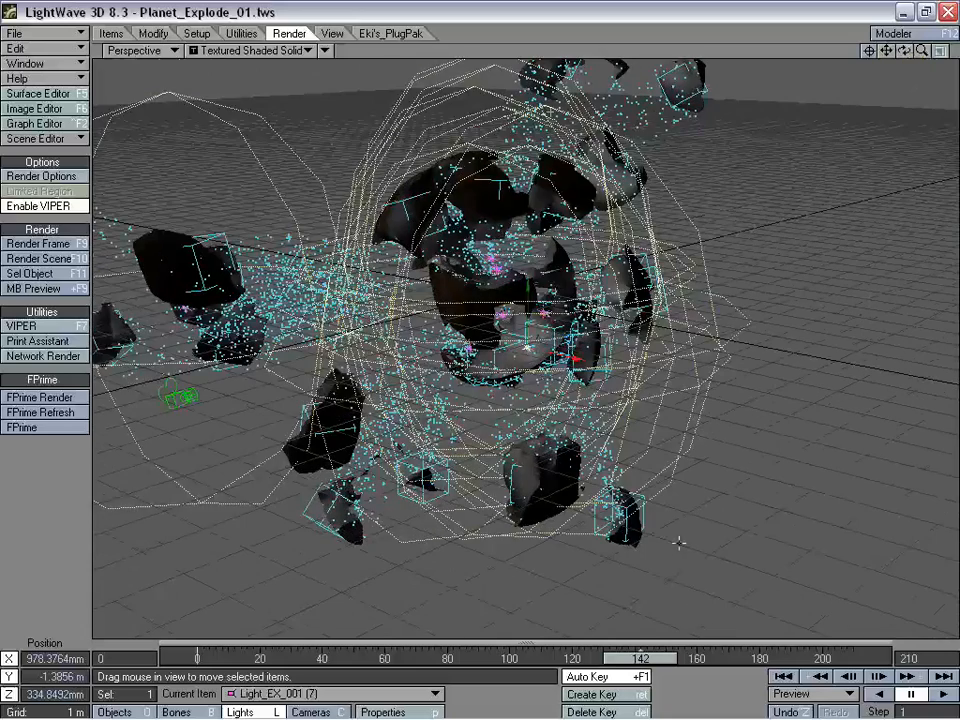
- Scrub the explosion back to frame 64 and forward to frame 110, viewing the fragments and lights from a closer, lower angle
{"action": "left_click_drag", "start_coordinate": [636, 662], "coordinate": [397, 662]}
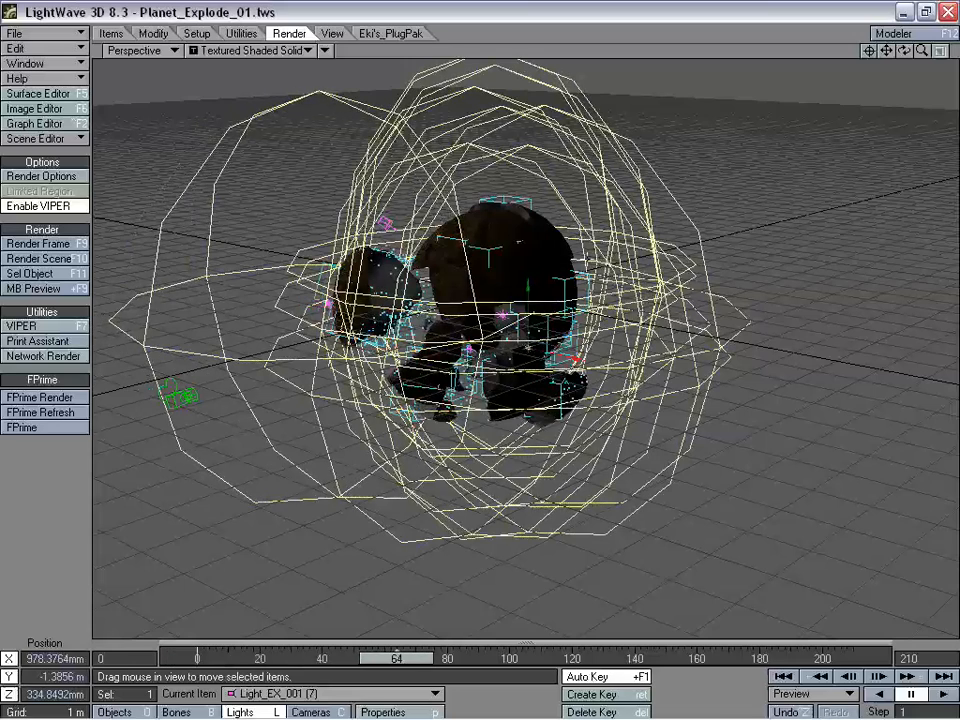
{"action": "left_click_drag", "start_coordinate": [921, 50], "coordinate": [906, 25]}
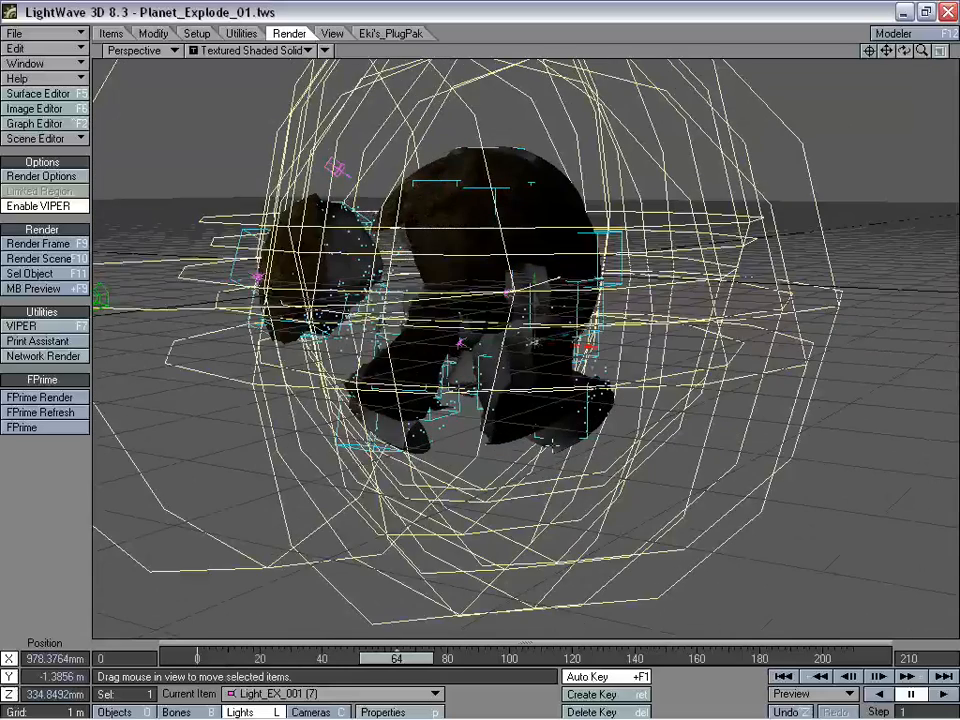
{"action": "left_click_drag", "start_coordinate": [375, 662], "coordinate": [541, 658]}
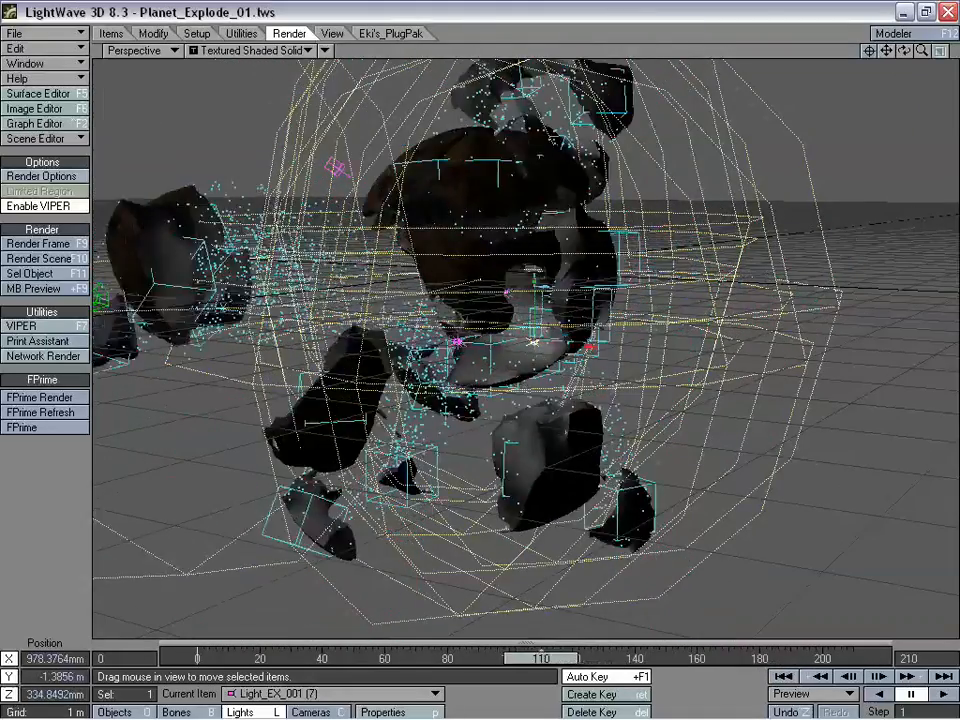
- Step through the scene's lights in Light Properties to compare their settings, finishing on Light_EX_001 (1) with the window closed
{"action": "key", "text": "p"}
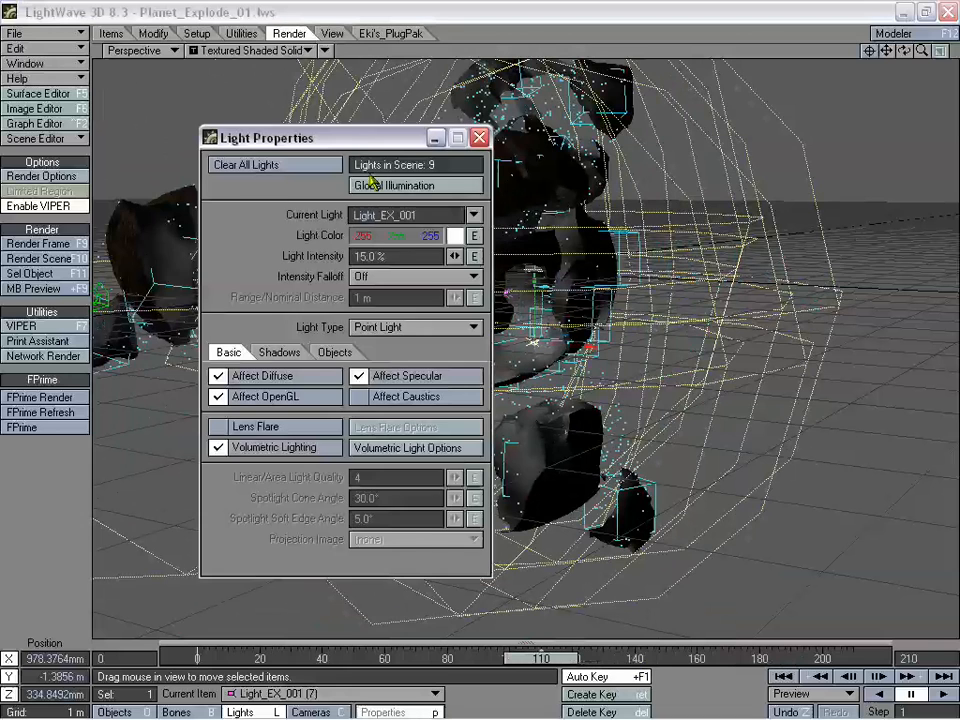
{"action": "left_click_drag", "start_coordinate": [364, 149], "coordinate": [202, 63]}
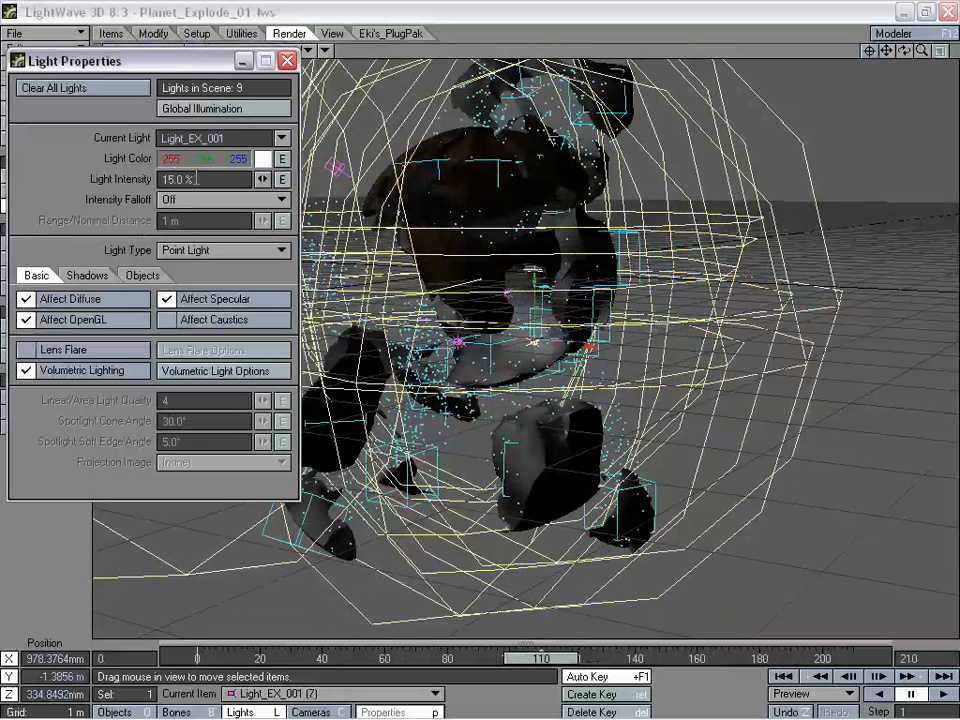
{"action": "key", "text": "Down"}
{"action": "key", "text": "Down"}
{"action": "key", "text": "Down"}
{"action": "key", "text": "Down"}
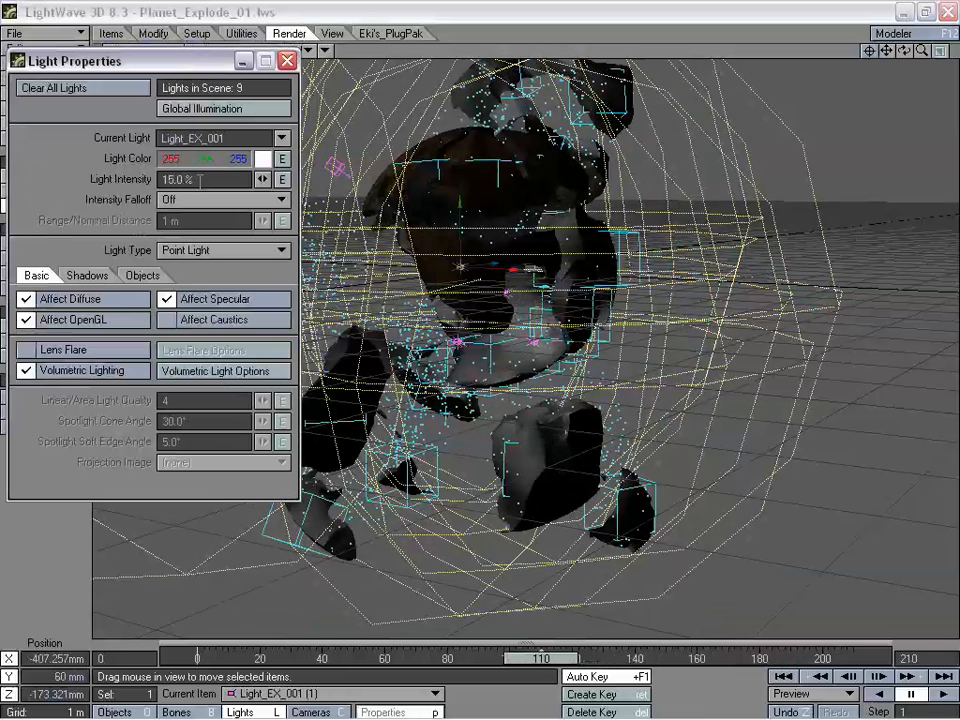
{"action": "key", "text": "Down"}
{"action": "key", "text": "Up"}
{"action": "key", "text": "Up"}
{"action": "key", "text": "Up"}
{"action": "key", "text": "Up"}
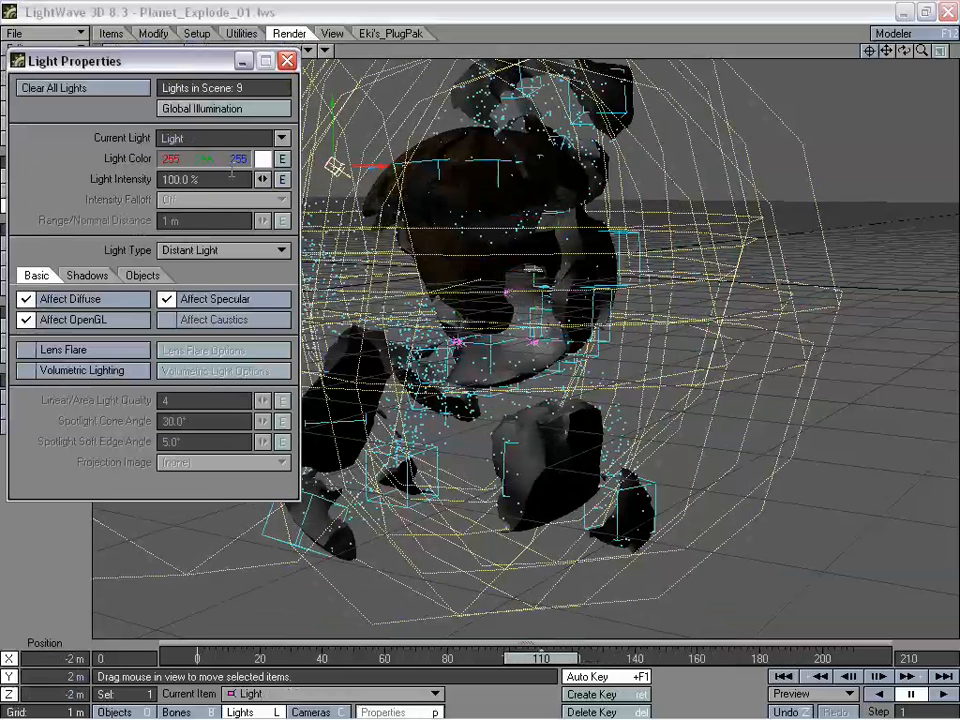
{"action": "key", "text": "Down"}
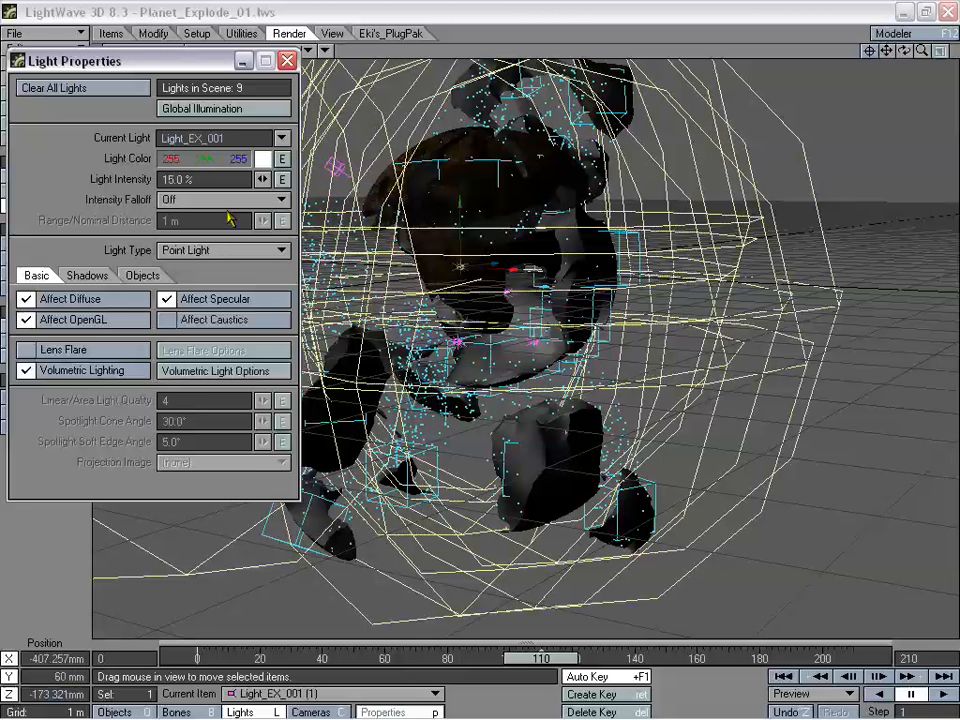
{"action": "left_click", "coordinate": [287, 62]}
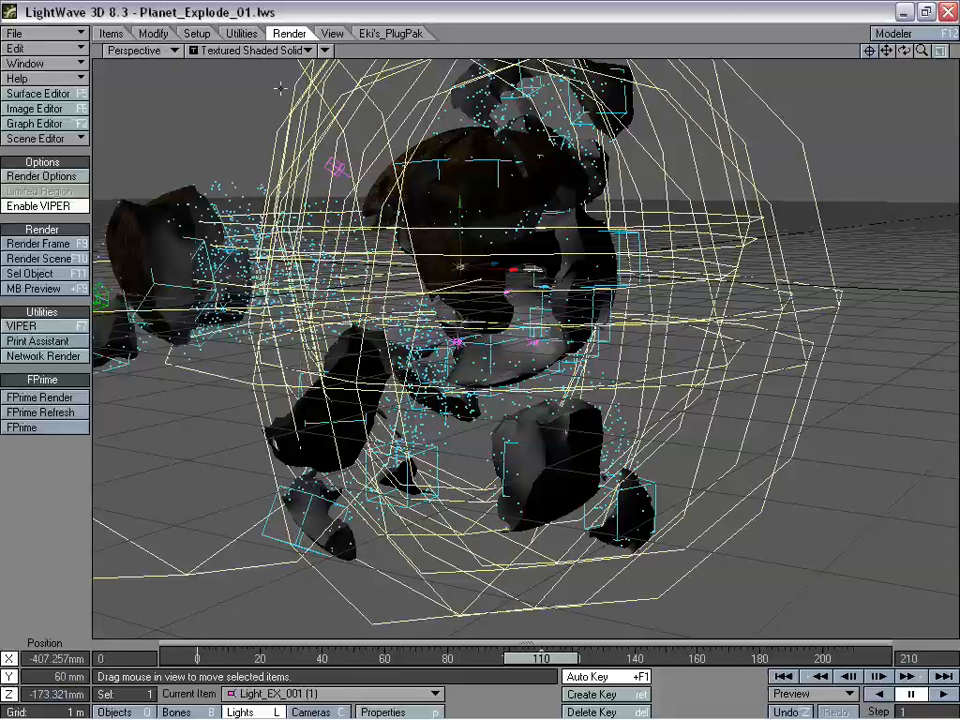
- Switch the viewport from Perspective to Camera View
{"action": "left_click", "coordinate": [135, 50]}
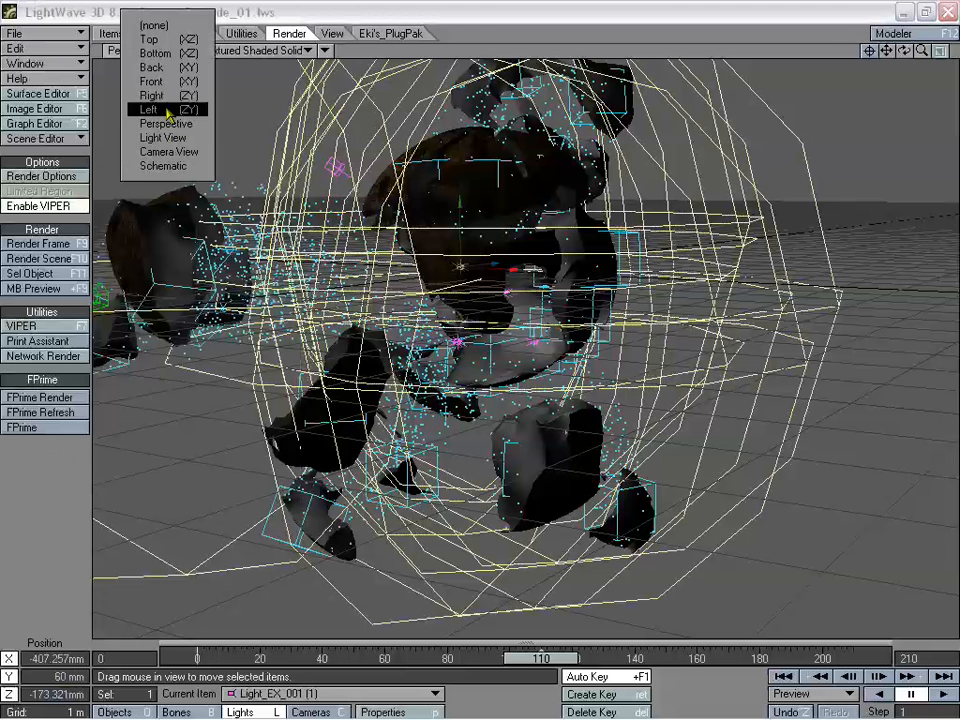
{"action": "left_click", "coordinate": [172, 119]}
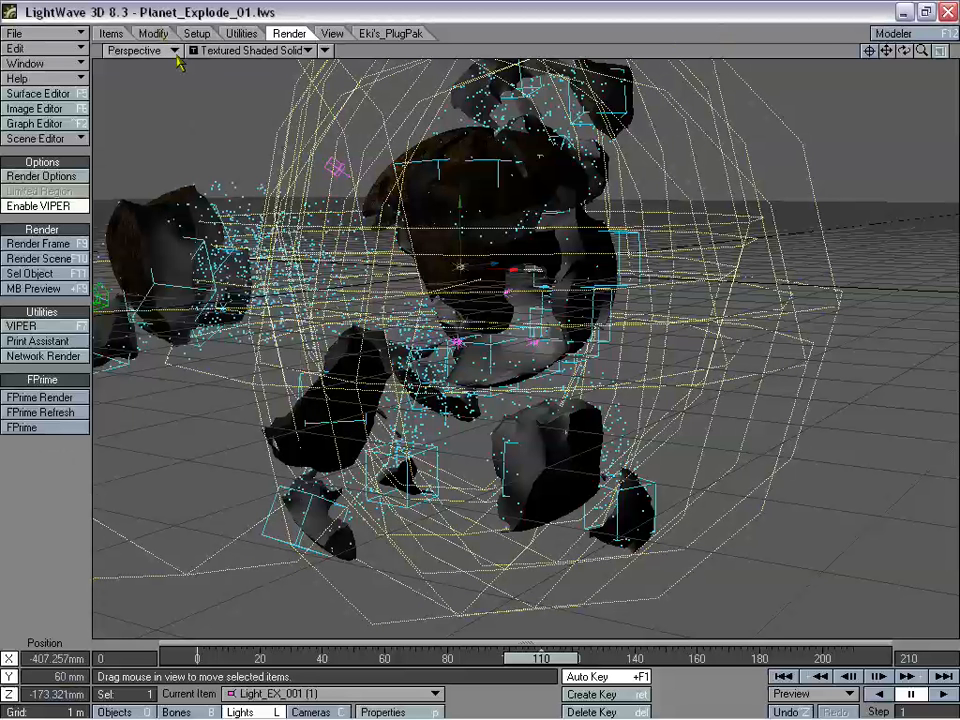
{"action": "left_click", "coordinate": [135, 50]}
{"action": "left_click", "coordinate": [140, 77]}
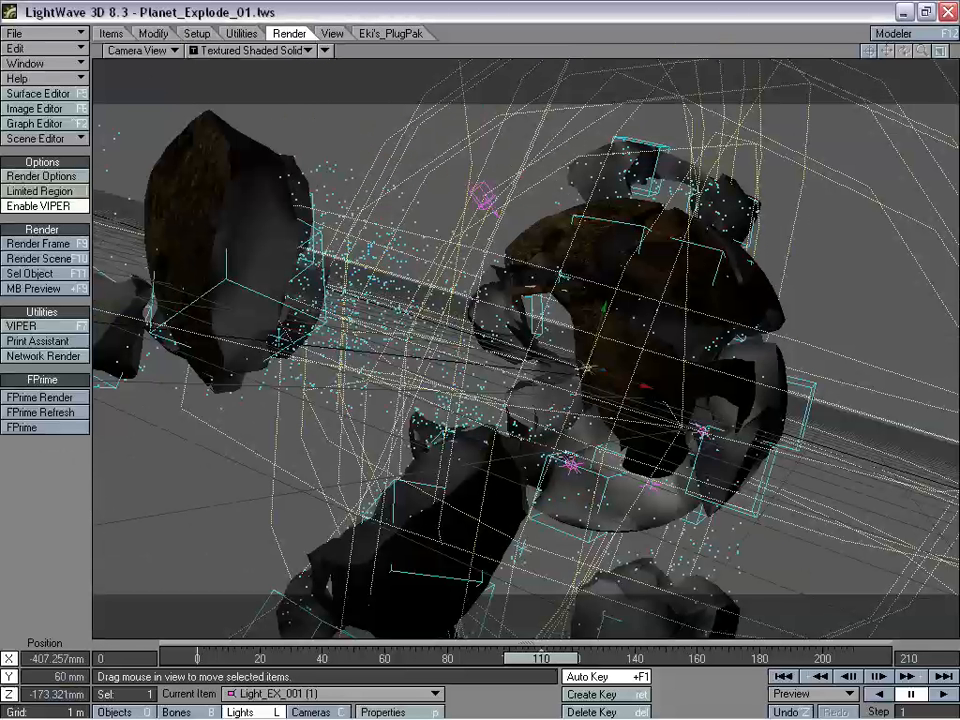
- Open the HyperVoxels 3.0 settings from the scene's volumetric effects and bring up the start of its object list
{"action": "key", "text": "ctrl+F6"}
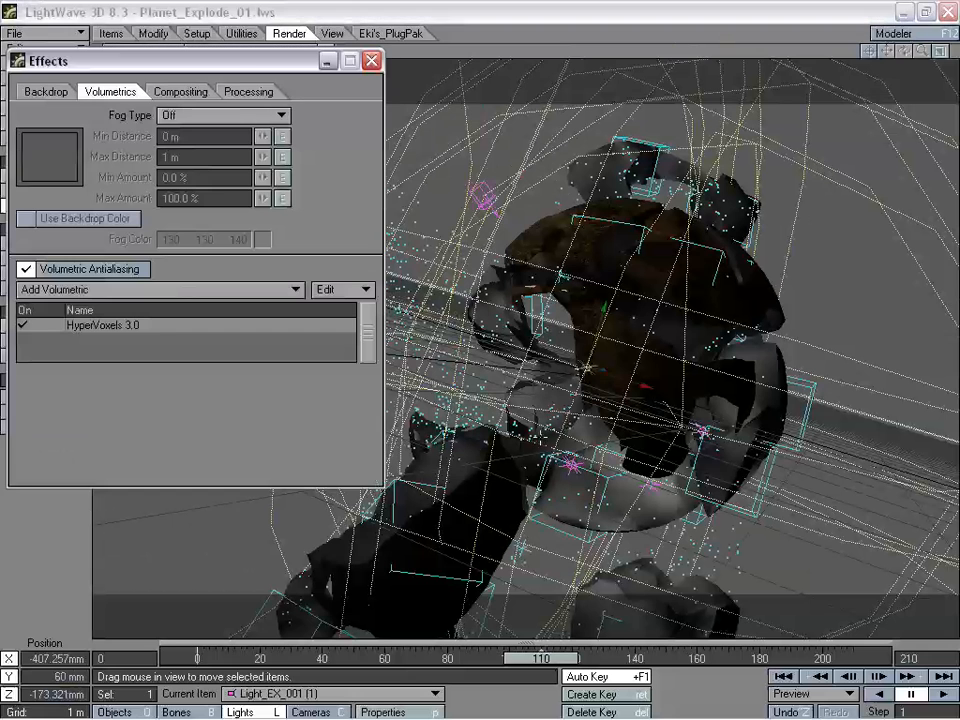
{"action": "left_click_drag", "start_coordinate": [213, 69], "coordinate": [351, 136]}
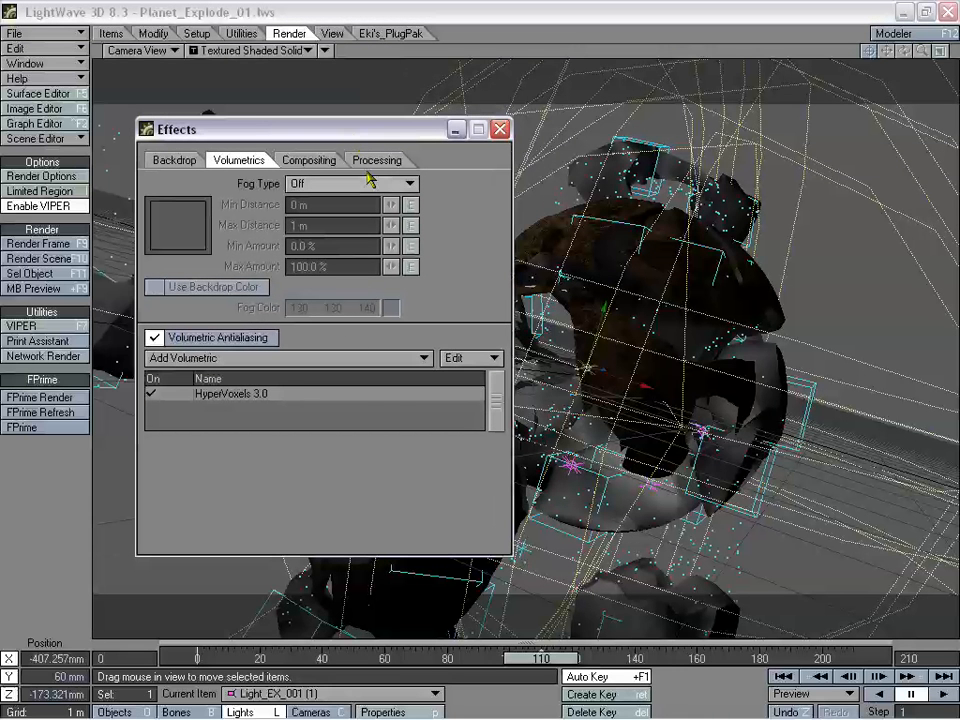
{"action": "double_click", "coordinate": [244, 396]}
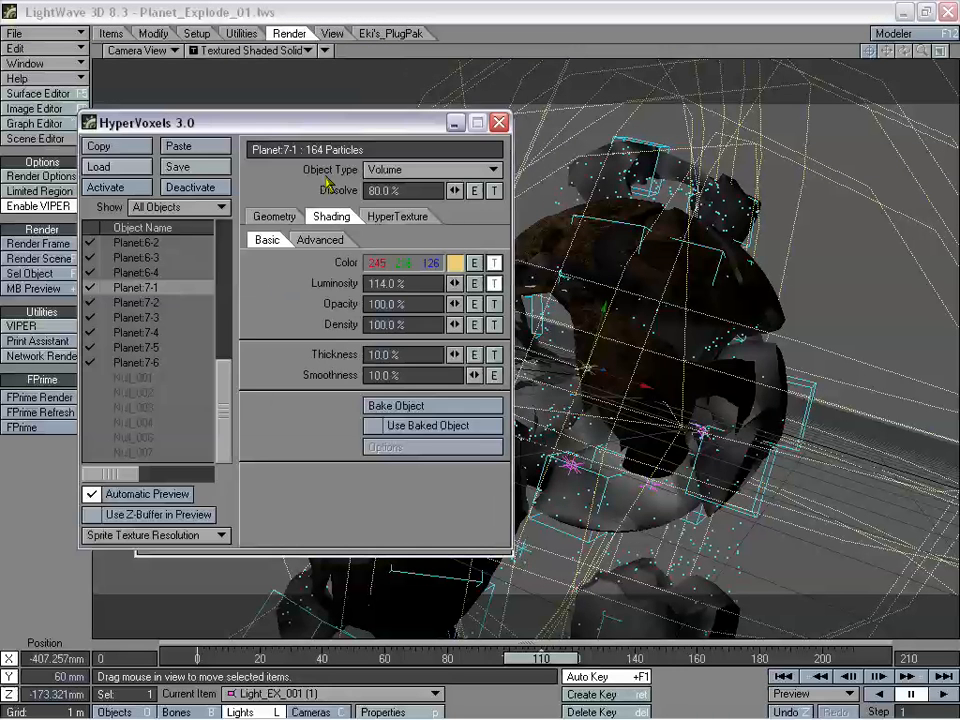
{"action": "left_click_drag", "start_coordinate": [288, 127], "coordinate": [455, 189]}
{"action": "left_click_drag", "start_coordinate": [392, 439], "coordinate": [394, 305]}
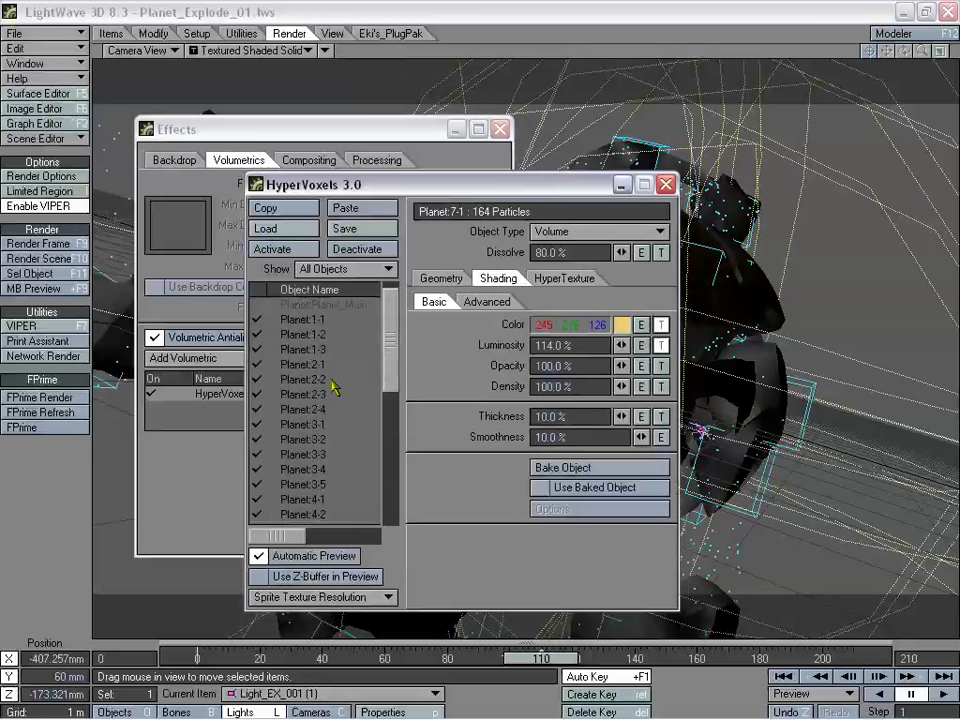
- Compare the HyperVoxels shading settings of the fragments Planet:1-1 and Planet:1-2
{"action": "left_click", "coordinate": [337, 319]}
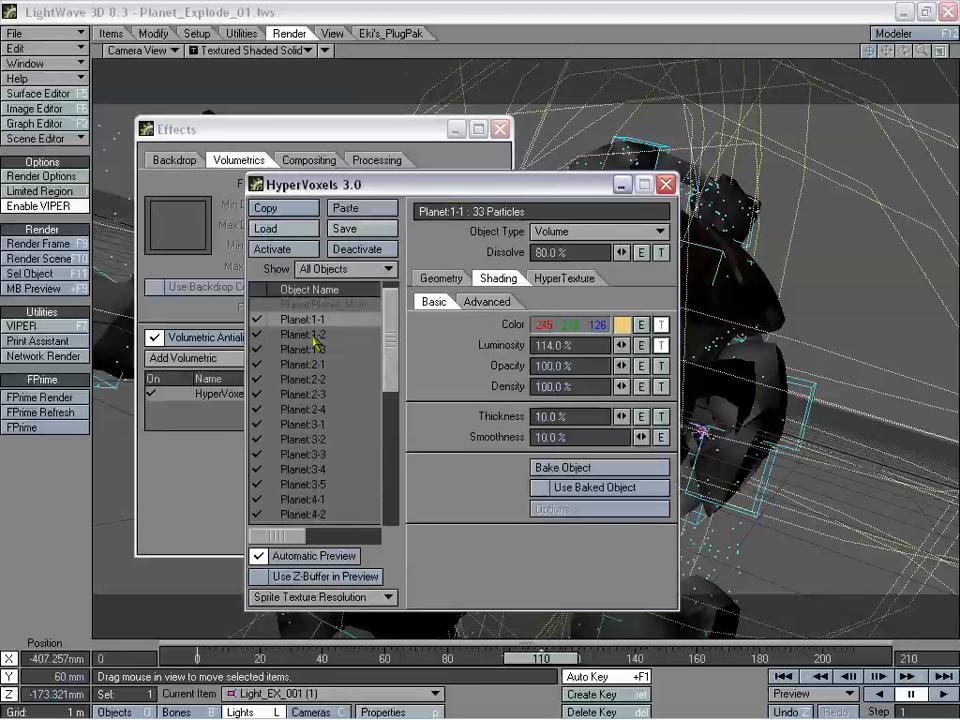
{"action": "left_click", "coordinate": [313, 335]}
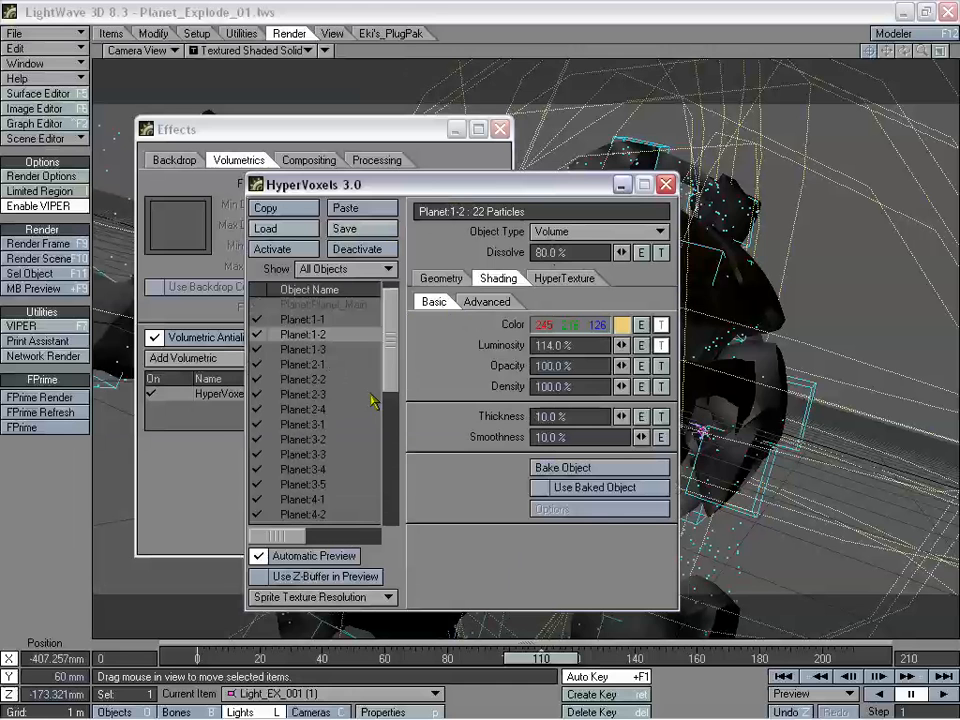
{"action": "mouse_move", "coordinate": [392, 358]}
{"action": "left_mouse_down"}
{"action": "mouse_move", "coordinate": [405, 501]}
{"action": "mouse_move", "coordinate": [392, 355]}
{"action": "left_mouse_up"}
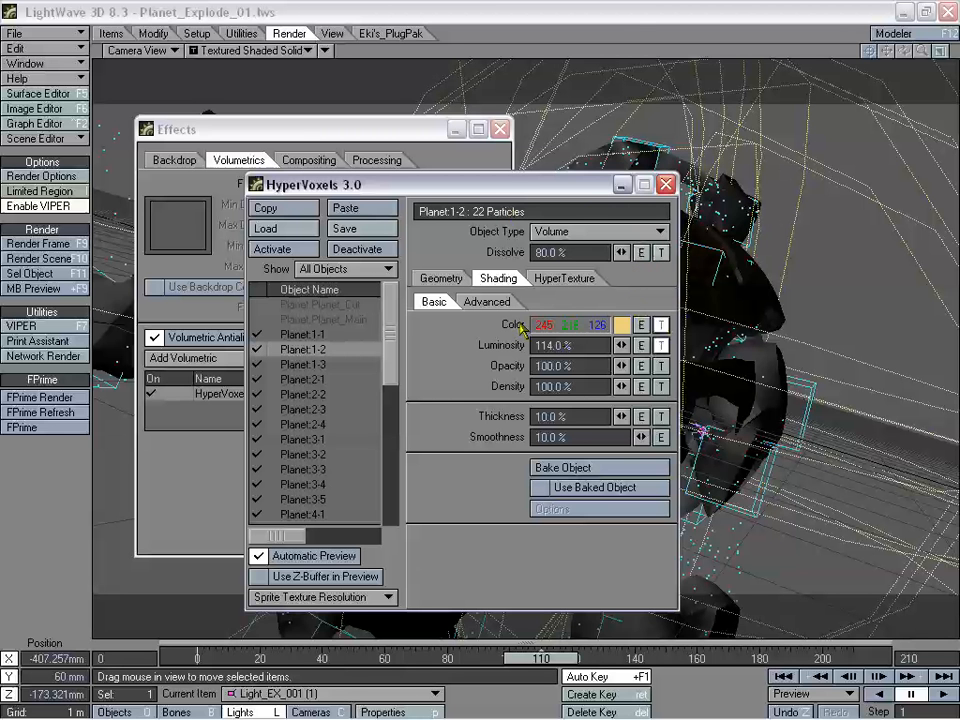
{"action": "left_click_drag", "start_coordinate": [390, 346], "coordinate": [392, 359]}
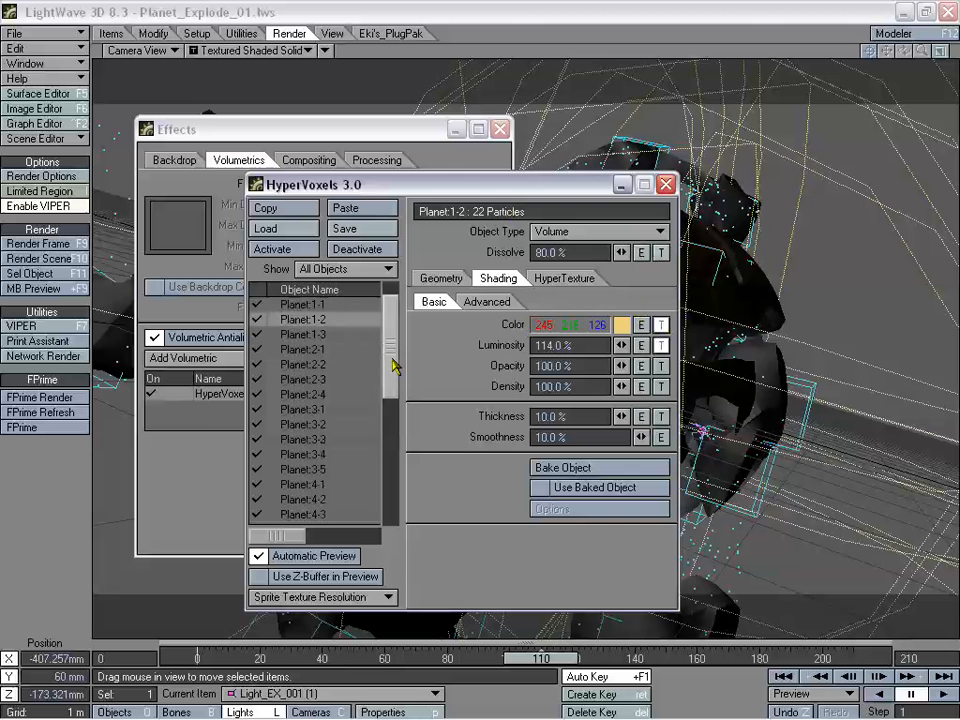
- Compare the HyperVoxels shading and dissolve settings of fragments Planet:3-1 through Planet:3-5, closing the effects windows when done
{"action": "left_click", "coordinate": [326, 412]}
{"action": "left_click_drag", "start_coordinate": [391, 390], "coordinate": [392, 410]}
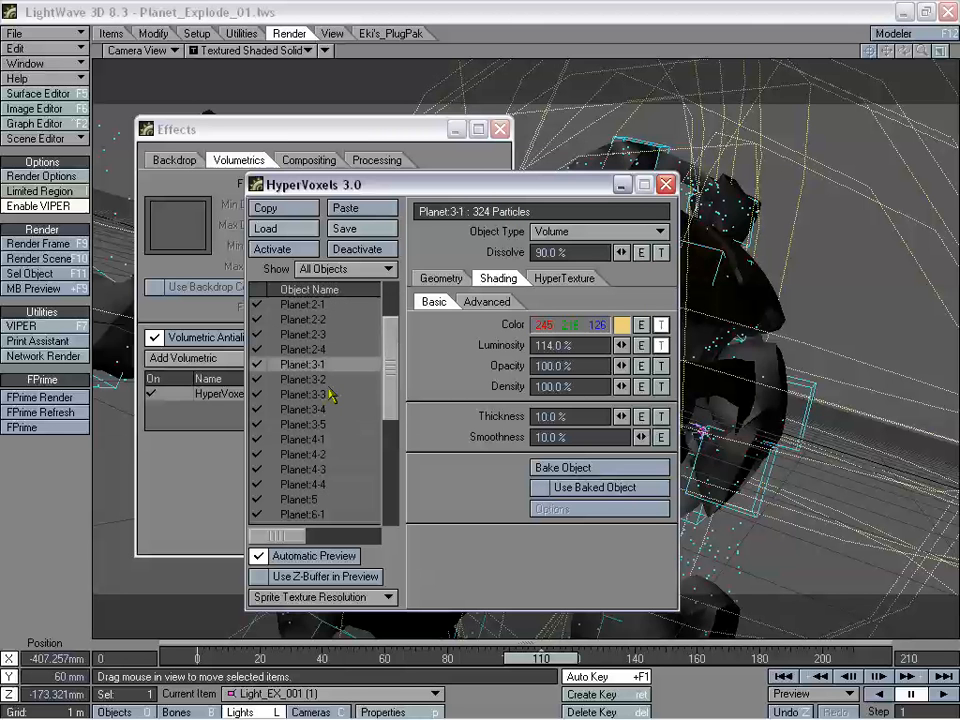
{"action": "left_click", "coordinate": [326, 381]}
{"action": "left_click", "coordinate": [326, 395]}
{"action": "left_click", "coordinate": [326, 410]}
{"action": "left_click", "coordinate": [326, 424]}
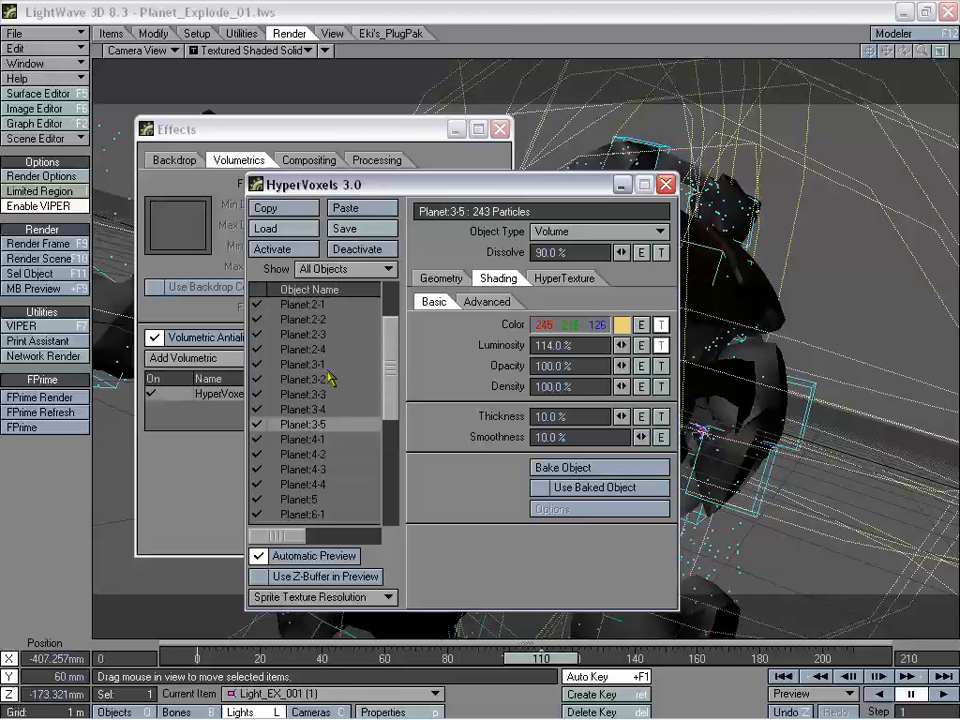
{"action": "left_click", "coordinate": [326, 365]}
{"action": "left_click", "coordinate": [323, 381]}
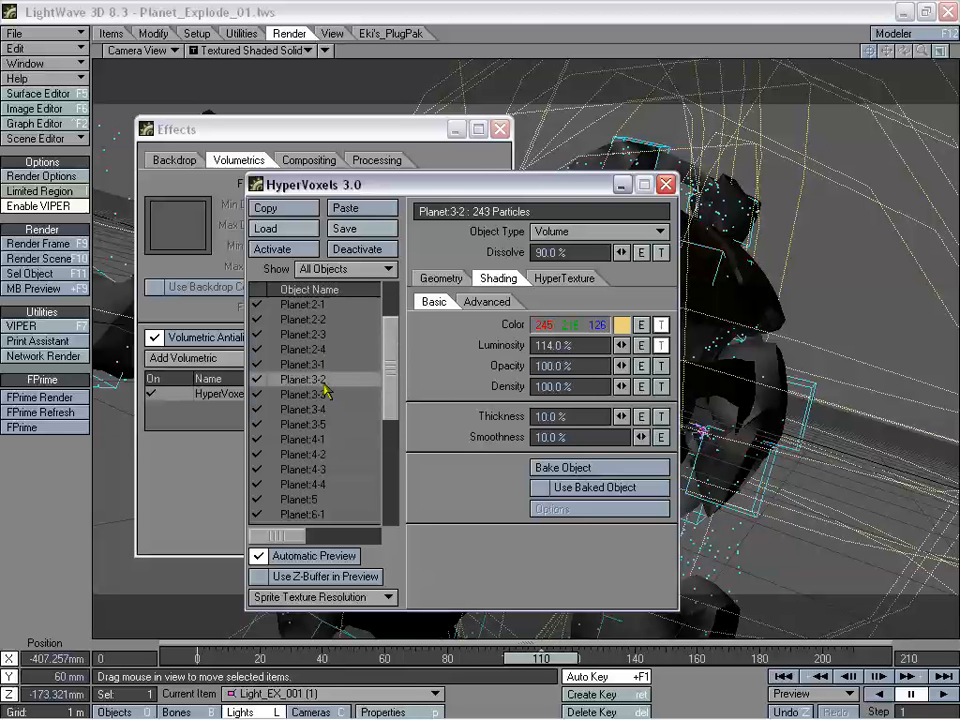
{"action": "left_click", "coordinate": [323, 395]}
{"action": "left_click", "coordinate": [325, 410]}
{"action": "left_click", "coordinate": [326, 425]}
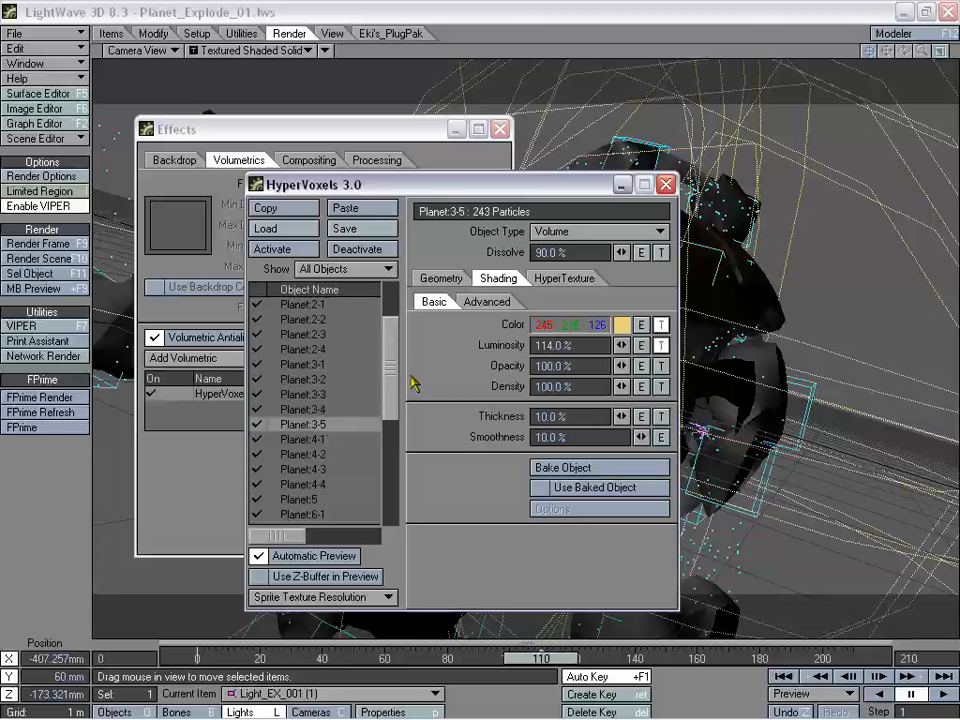
{"action": "left_click", "coordinate": [500, 129]}
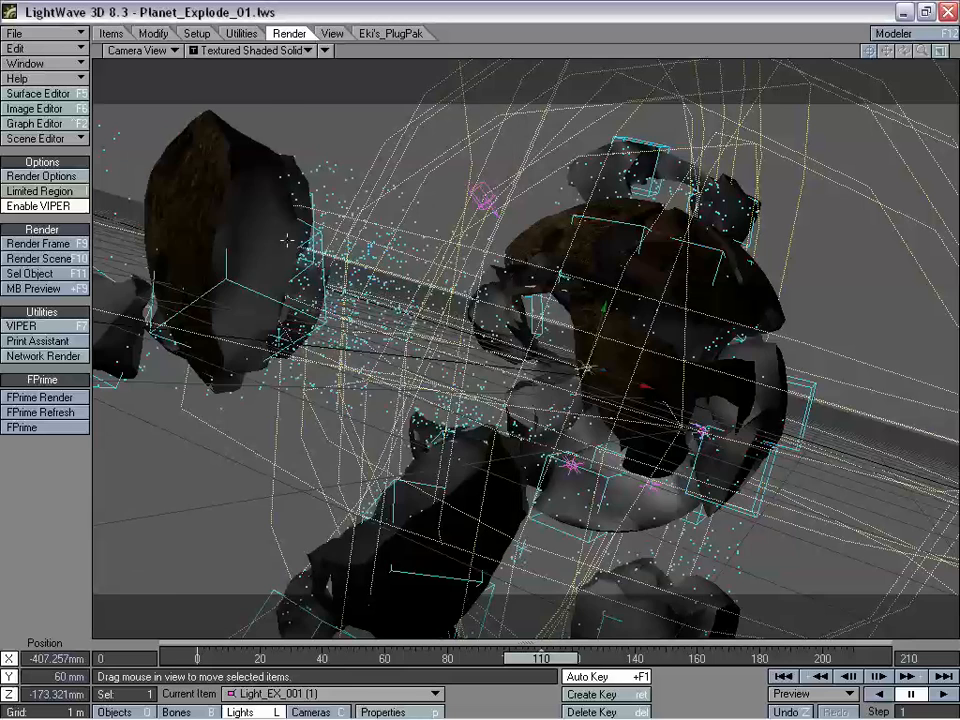
- Move to frame 107 and play the HyperVoxels explosion preview in VIPER, pausing it to examine the fire
{"action": "mouse_move", "coordinate": [535, 665]}
{"action": "left_mouse_down"}
{"action": "mouse_move", "coordinate": [806, 665]}
{"action": "mouse_move", "coordinate": [396, 665]}
{"action": "mouse_move", "coordinate": [531, 665]}
{"action": "left_mouse_up"}
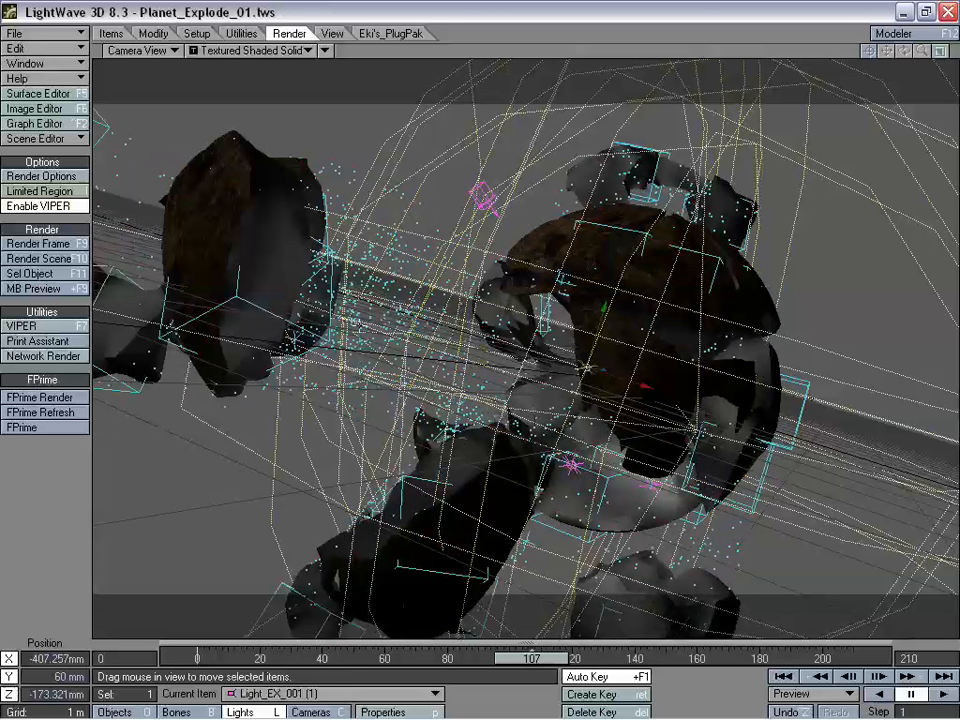
{"action": "key", "text": "F7"}
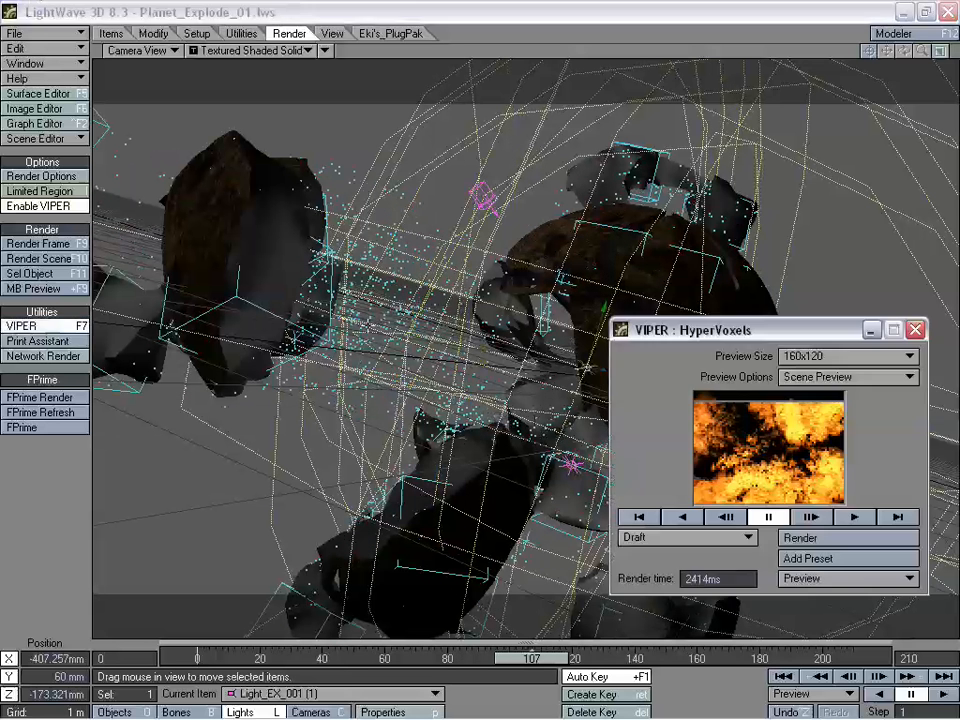
{"action": "left_click_drag", "start_coordinate": [812, 334], "coordinate": [515, 264]}
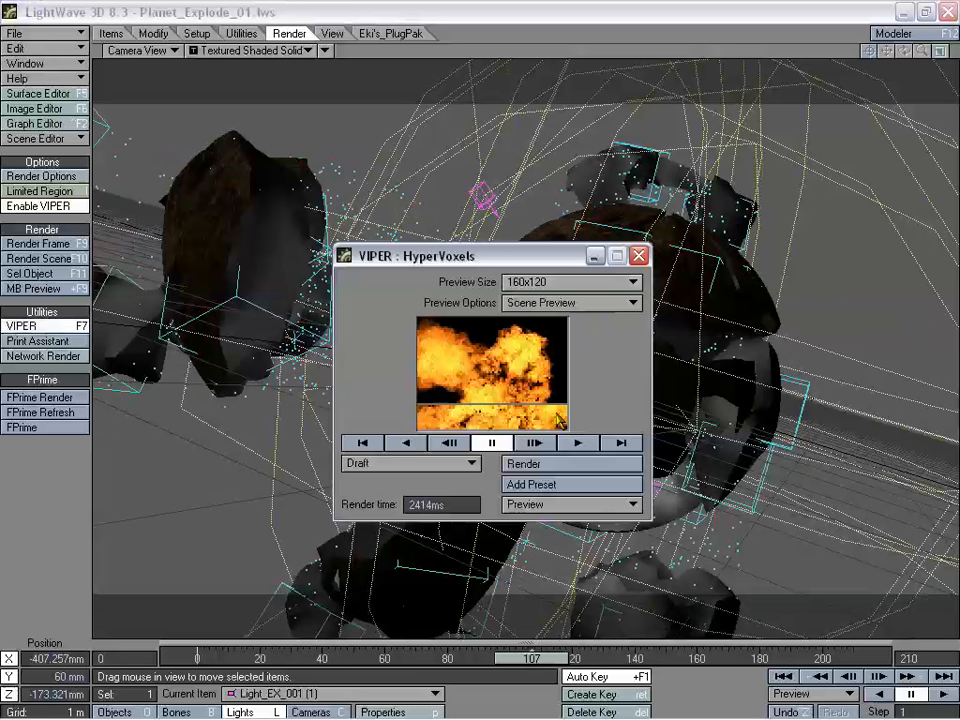
{"action": "left_click", "coordinate": [578, 444]}
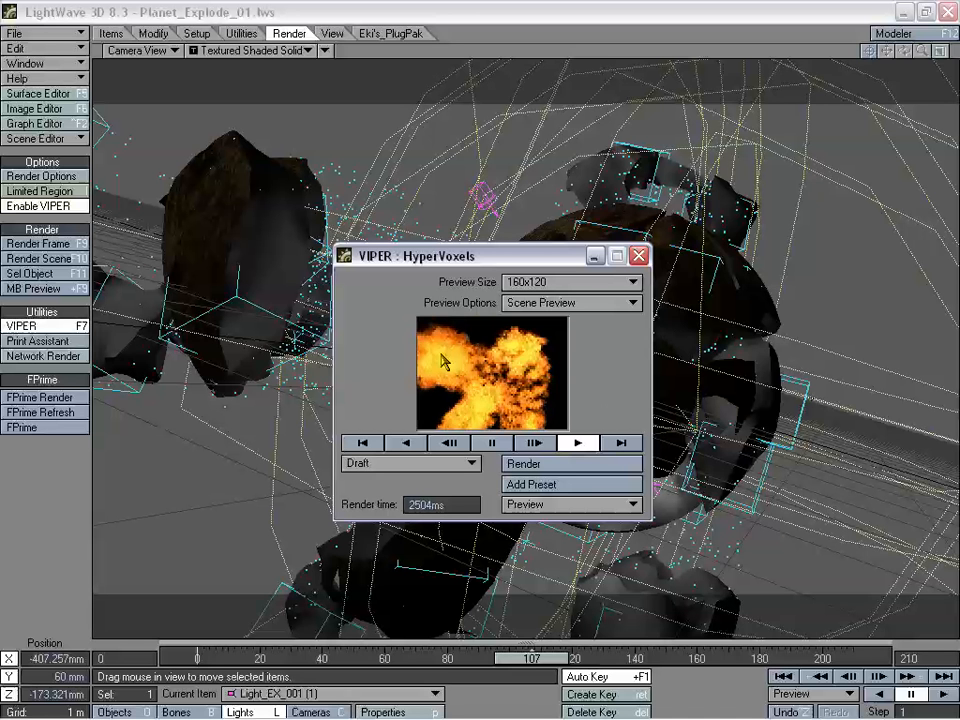
{"action": "left_click", "coordinate": [495, 442]}
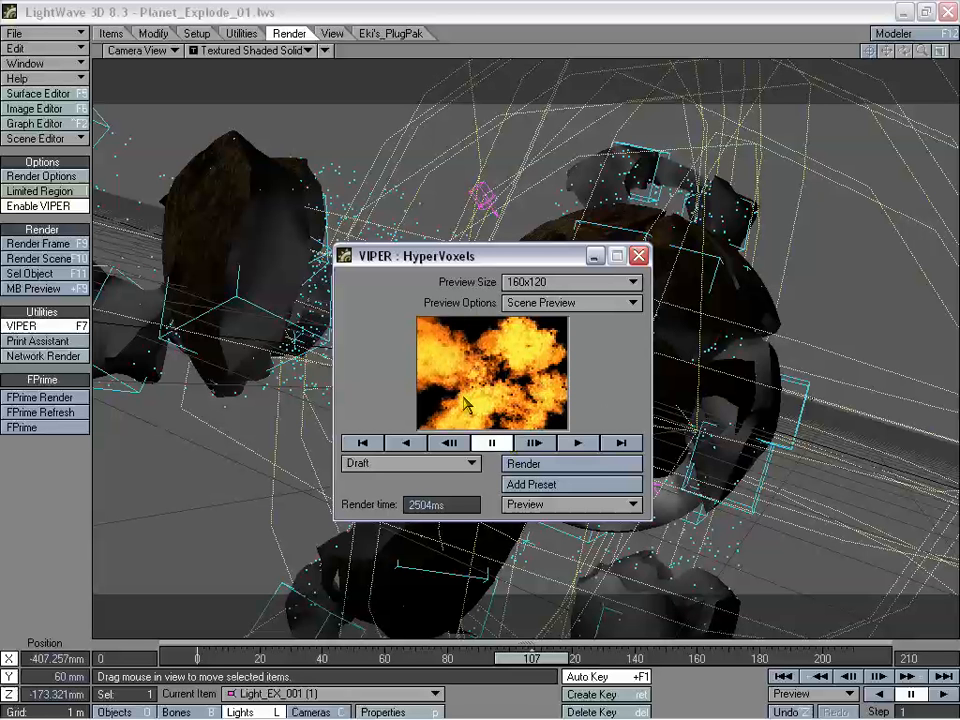
- Replay the VIPER explosion preview beside the fragments, and return to the scene at frame 104 with the preview closed
{"action": "left_click_drag", "start_coordinate": [506, 260], "coordinate": [491, 294]}
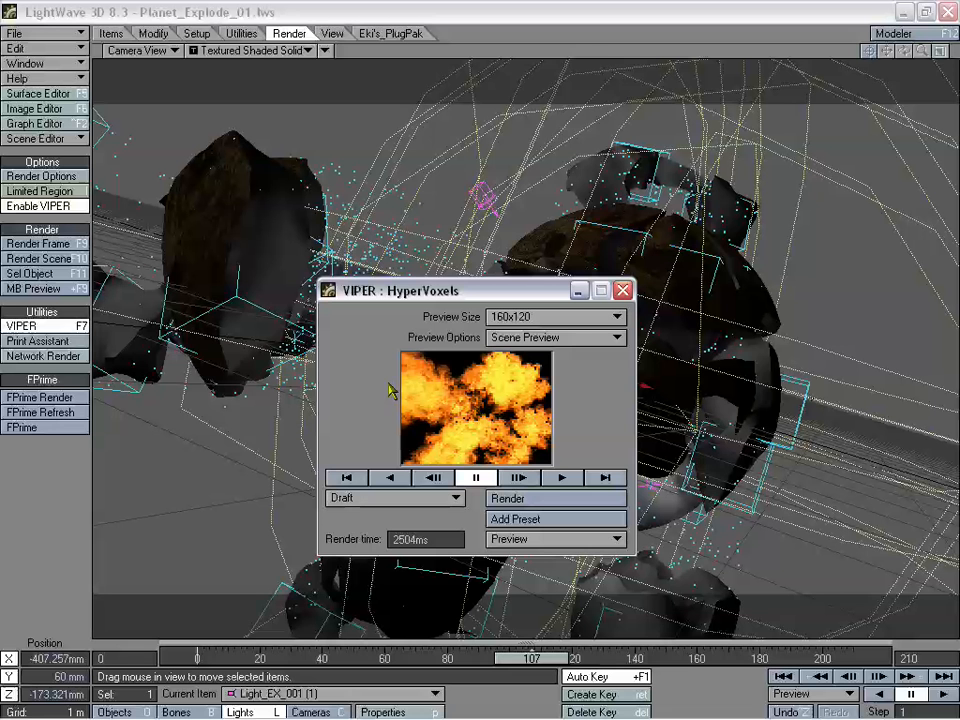
{"action": "left_click_drag", "start_coordinate": [481, 295], "coordinate": [257, 373]}
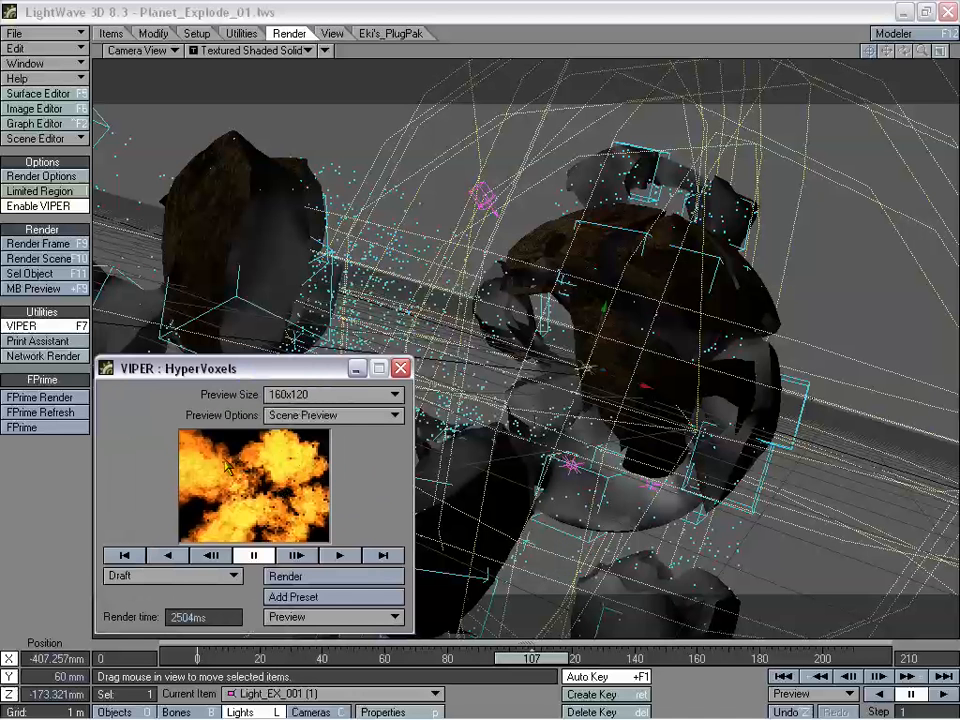
{"action": "left_click", "coordinate": [338, 556]}
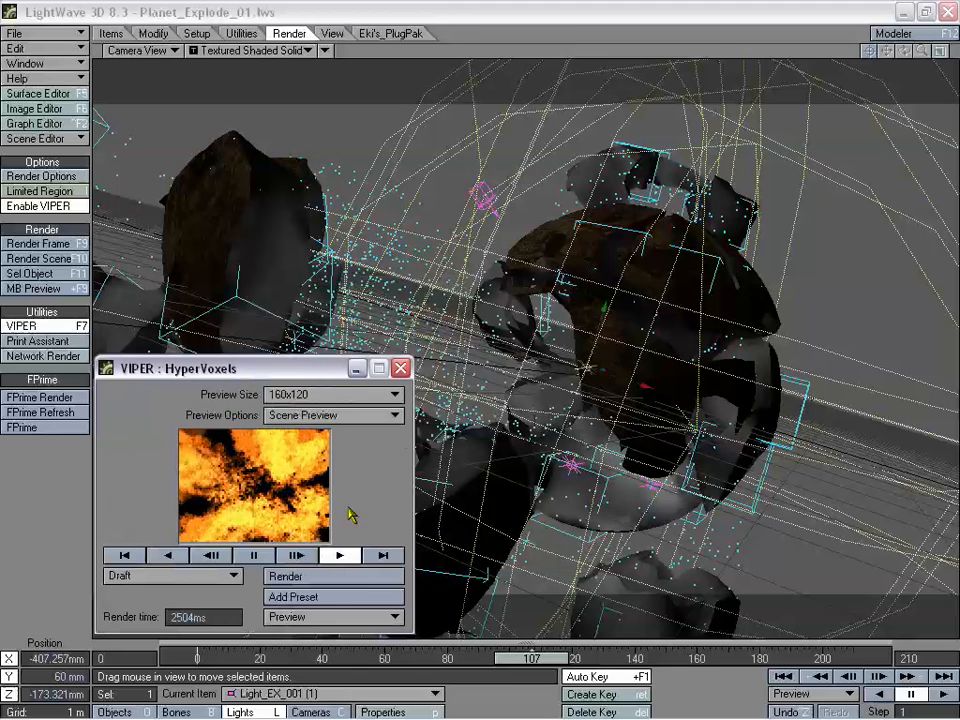
{"action": "left_click", "coordinate": [401, 369]}
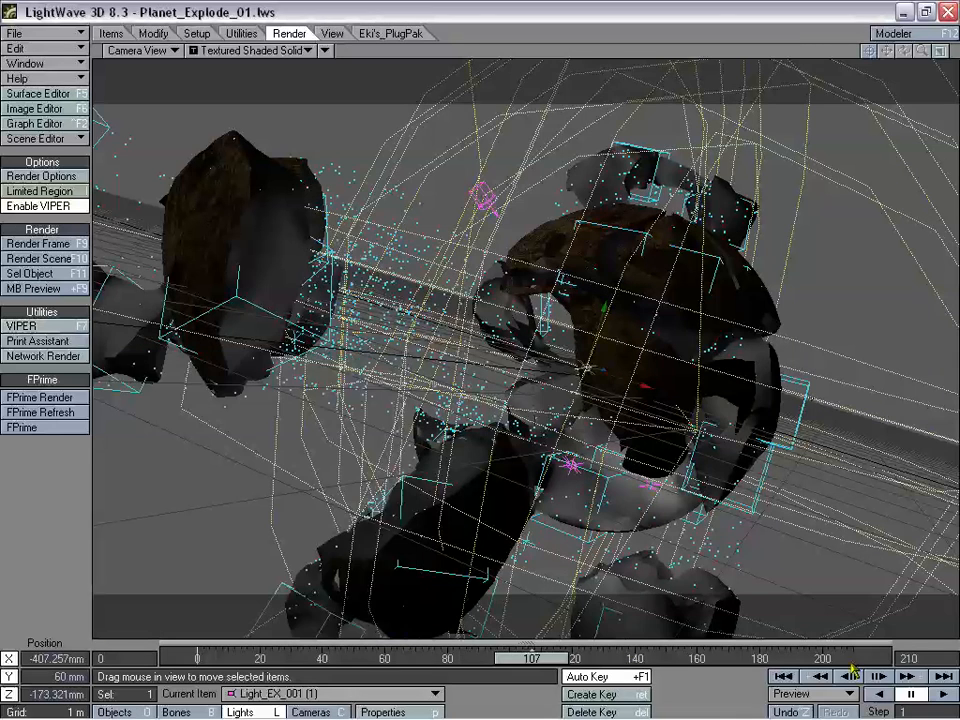
{"action": "left_click_drag", "start_coordinate": [573, 658], "coordinate": [522, 658]}
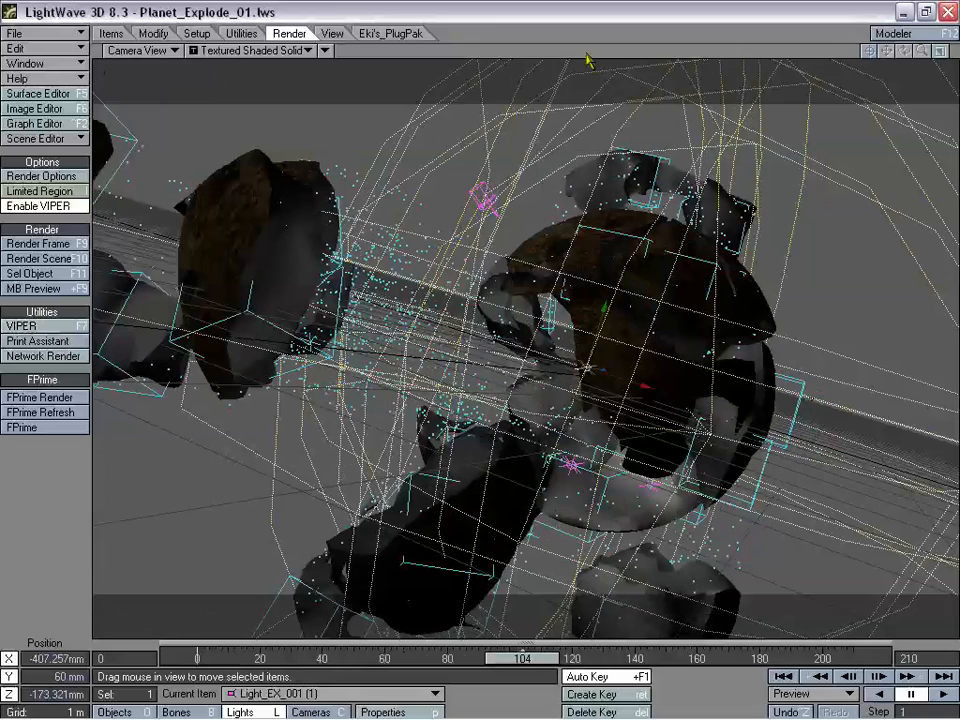
- Orbit the fragments and volumetric lights in Perspective view, and select the explosion light Light_EX_001 (8)
{"action": "left_click", "coordinate": [140, 50]}
{"action": "left_click", "coordinate": [150, 124]}
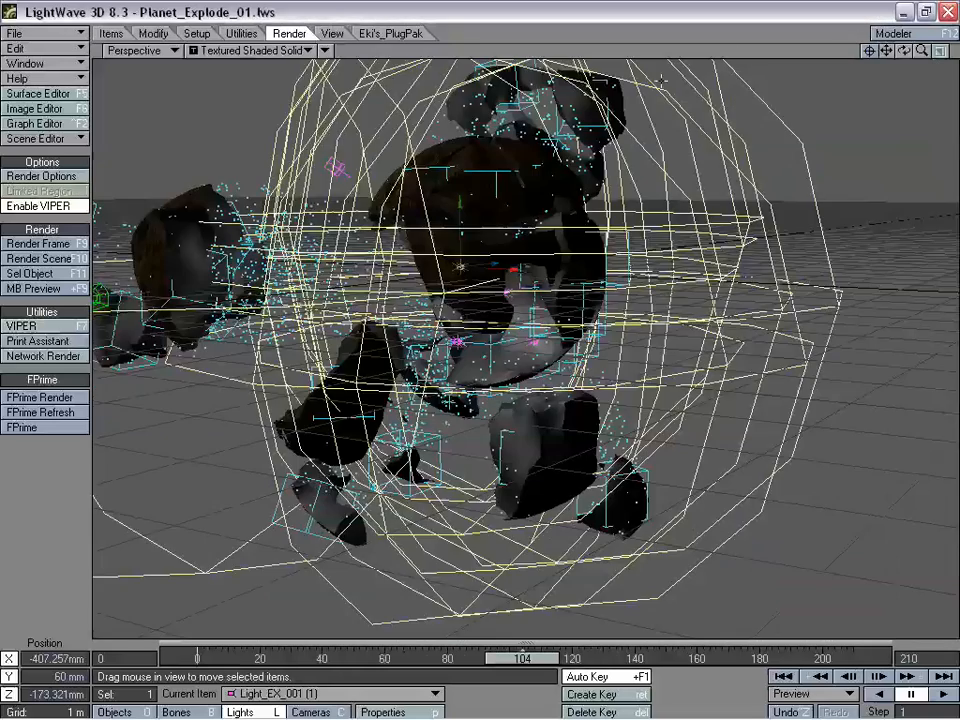
{"action": "left_click_drag", "start_coordinate": [903, 53], "coordinate": [564, 179]}
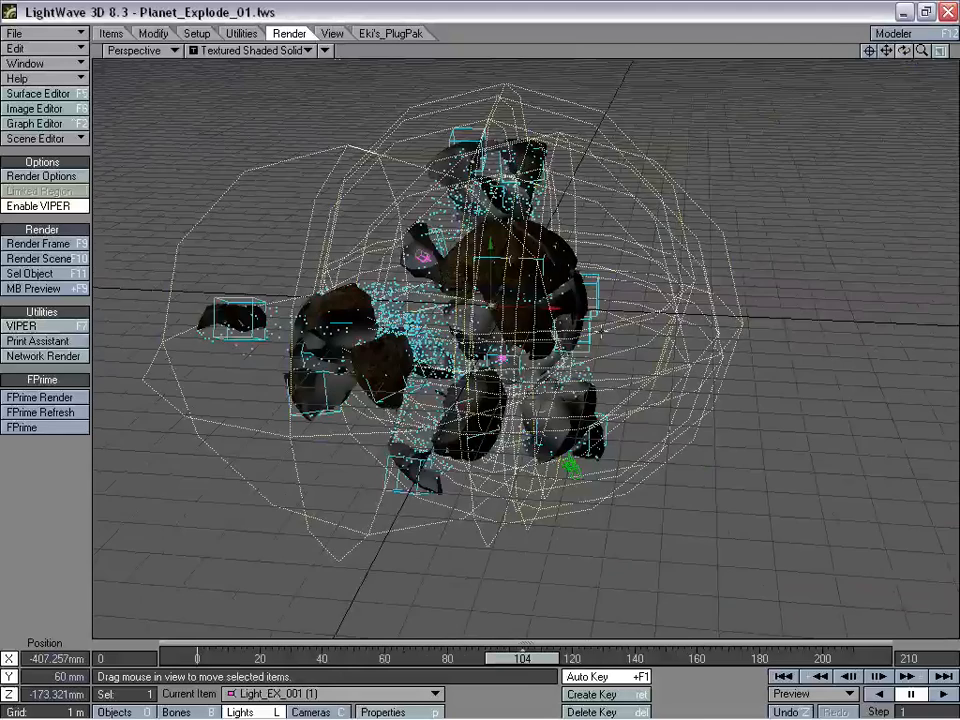
{"action": "mouse_move", "coordinate": [922, 52]}
{"action": "left_mouse_down"}
{"action": "mouse_move", "coordinate": [945, 52]}
{"action": "mouse_move", "coordinate": [876, 62]}
{"action": "mouse_move", "coordinate": [923, 55]}
{"action": "mouse_move", "coordinate": [868, 54]}
{"action": "mouse_move", "coordinate": [950, 52]}
{"action": "left_mouse_up"}
{"action": "key", "text": "shift+o"}
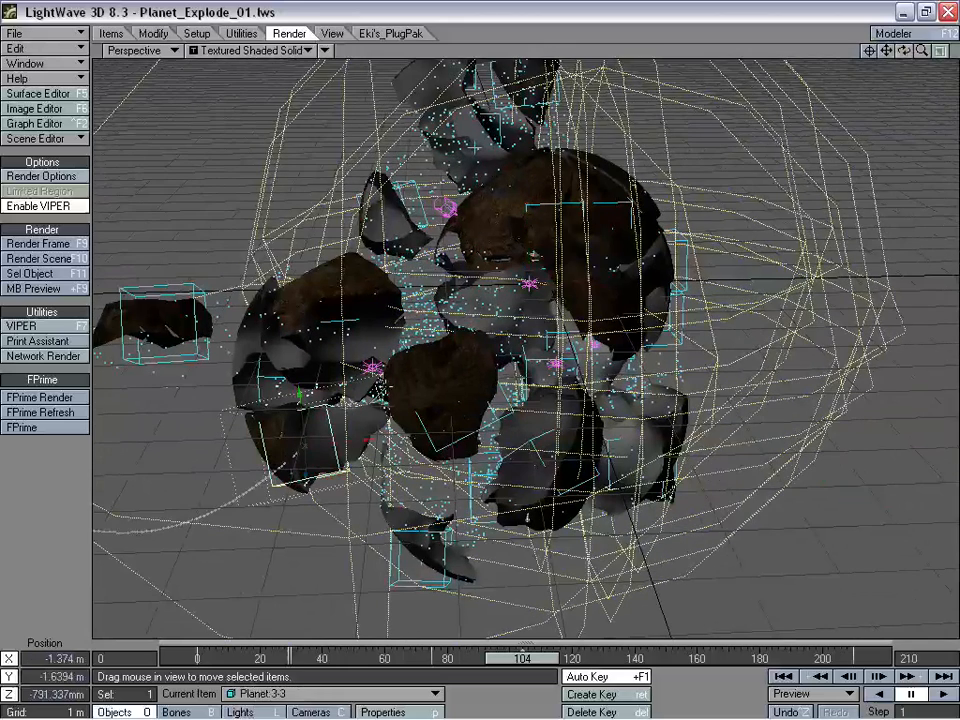
{"action": "left_click", "coordinate": [253, 711]}
{"action": "left_click", "coordinate": [275, 693]}
{"action": "left_click", "coordinate": [287, 696]}
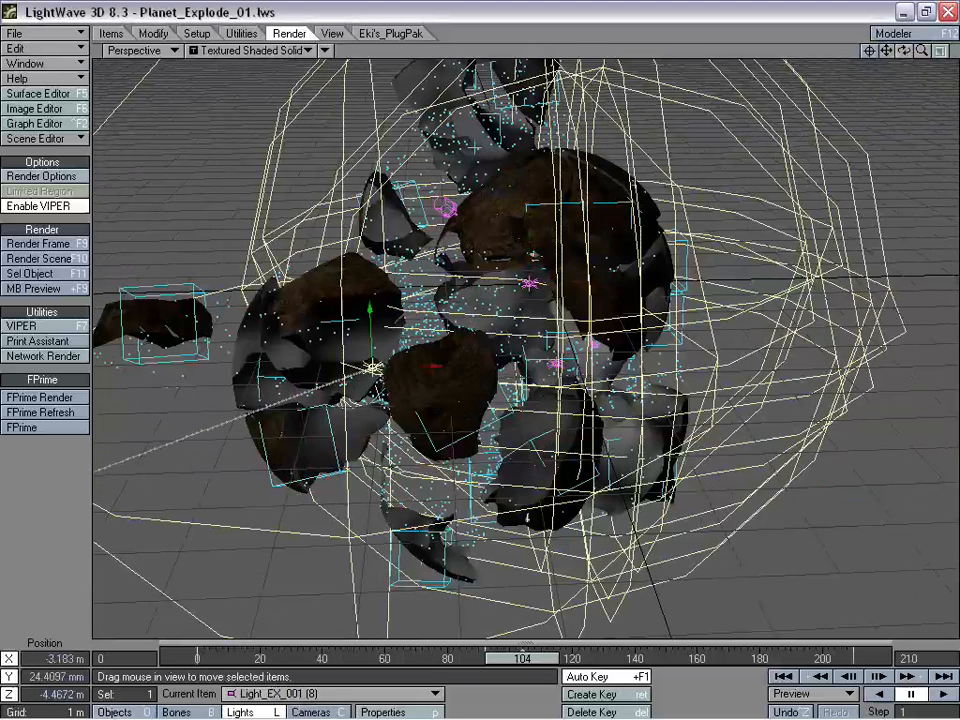
- Examine the light's motion with the fragments in Camera View, scrubbing to frame 137 and back to frame 84
{"action": "mouse_move", "coordinate": [522, 658]}
{"action": "left_mouse_down"}
{"action": "mouse_move", "coordinate": [196, 658]}
{"action": "mouse_move", "coordinate": [569, 658]}
{"action": "mouse_move", "coordinate": [275, 658]}
{"action": "mouse_move", "coordinate": [501, 660]}
{"action": "left_mouse_up"}
{"action": "left_click", "coordinate": [142, 49]}
{"action": "left_click", "coordinate": [173, 74]}
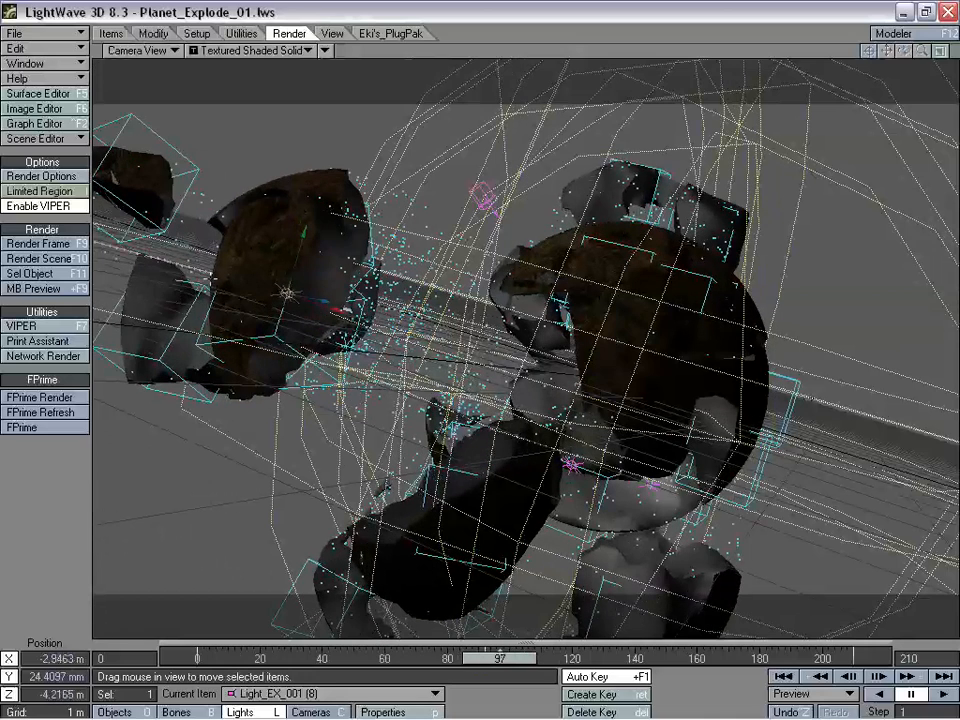
{"action": "left_click_drag", "start_coordinate": [501, 662], "coordinate": [625, 662]}
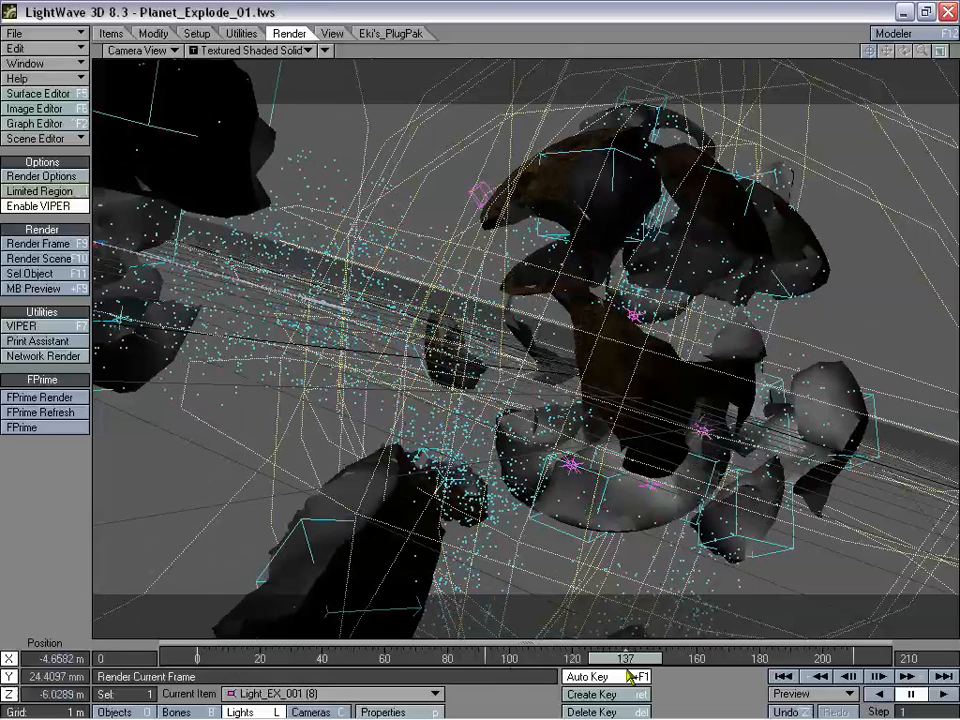
{"action": "left_click_drag", "start_coordinate": [627, 660], "coordinate": [459, 660]}
- Open the luminosity envelope from the volumetric light options of Light_EX_001 (8), viewing the scene in Perspective
{"action": "left_click", "coordinate": [128, 49]}
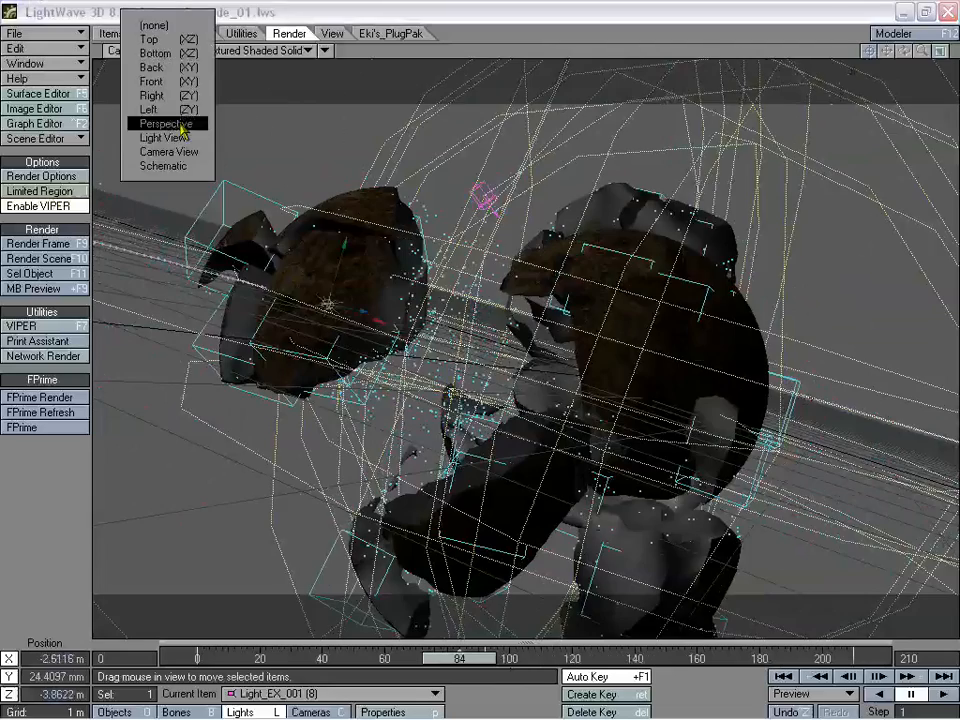
{"action": "left_click", "coordinate": [166, 123]}
{"action": "left_click_drag", "start_coordinate": [860, 100], "coordinate": [776, 120], "text": "alt"}
{"action": "key", "text": "p"}
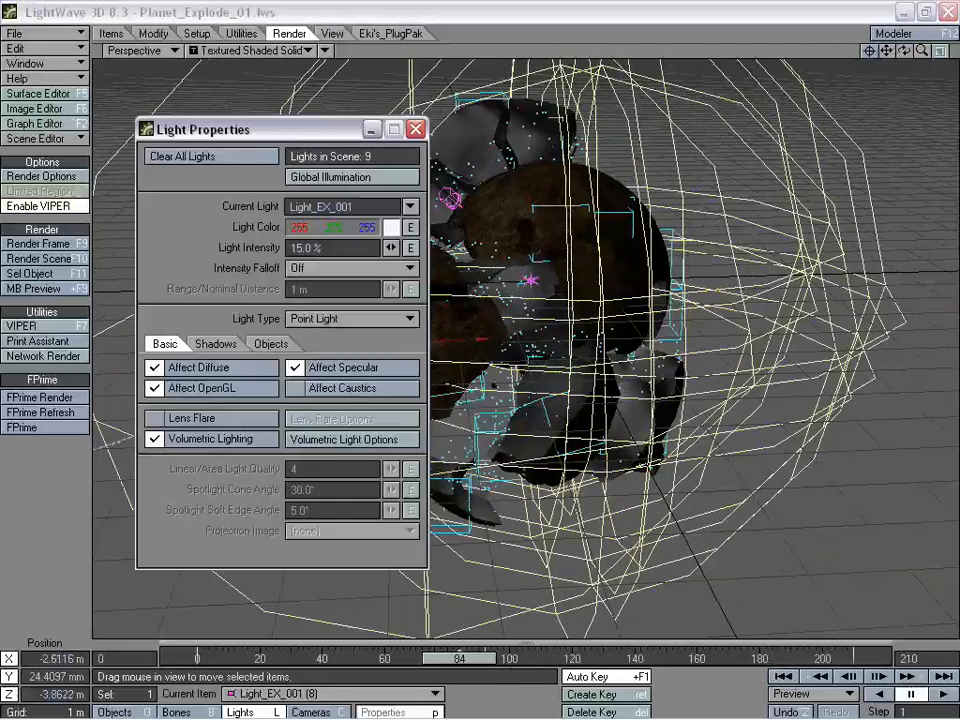
{"action": "left_click", "coordinate": [343, 440]}
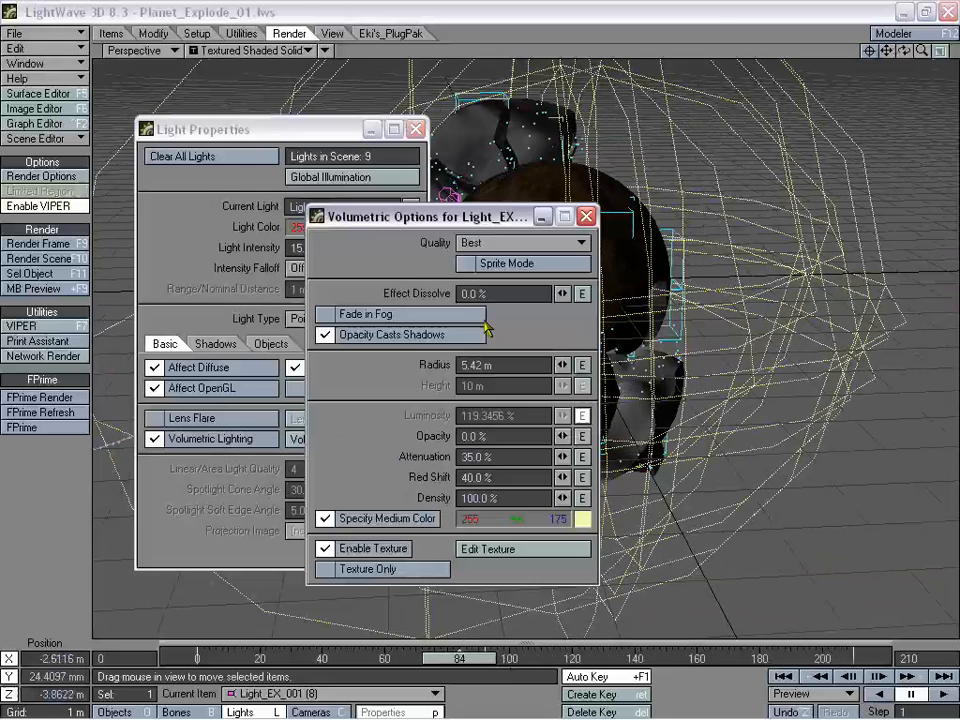
{"action": "left_click", "coordinate": [582, 414]}
{"action": "left_click_drag", "start_coordinate": [450, 48], "coordinate": [480, 71]}
{"action": "mouse_move", "coordinate": [457, 126]}
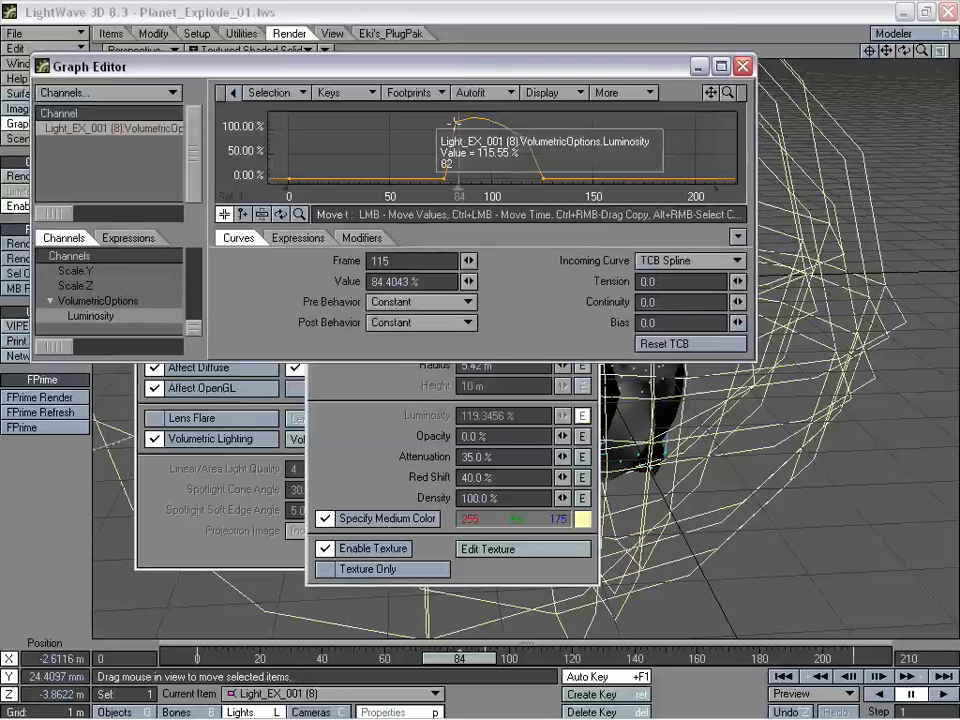
- Enlarge the Graph Editor and zoom in on the luminosity curve to examine its shape
{"action": "left_click_drag", "start_coordinate": [727, 92], "coordinate": [715, 92]}
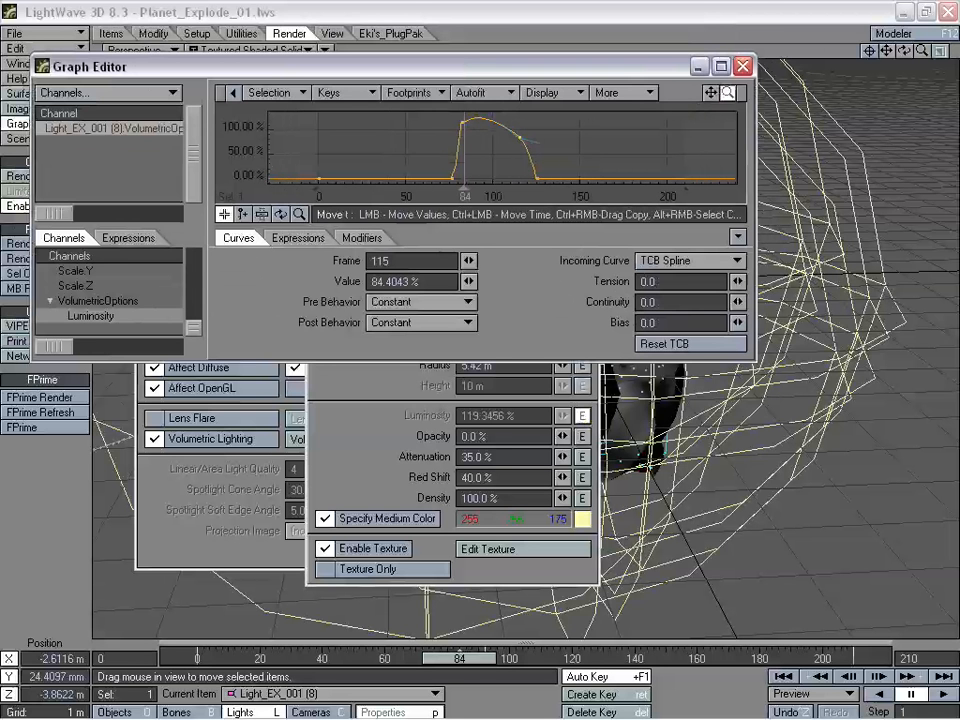
{"action": "left_click_drag", "start_coordinate": [752, 358], "coordinate": [852, 487]}
{"action": "left_click_drag", "start_coordinate": [808, 92], "coordinate": [837, 179]}
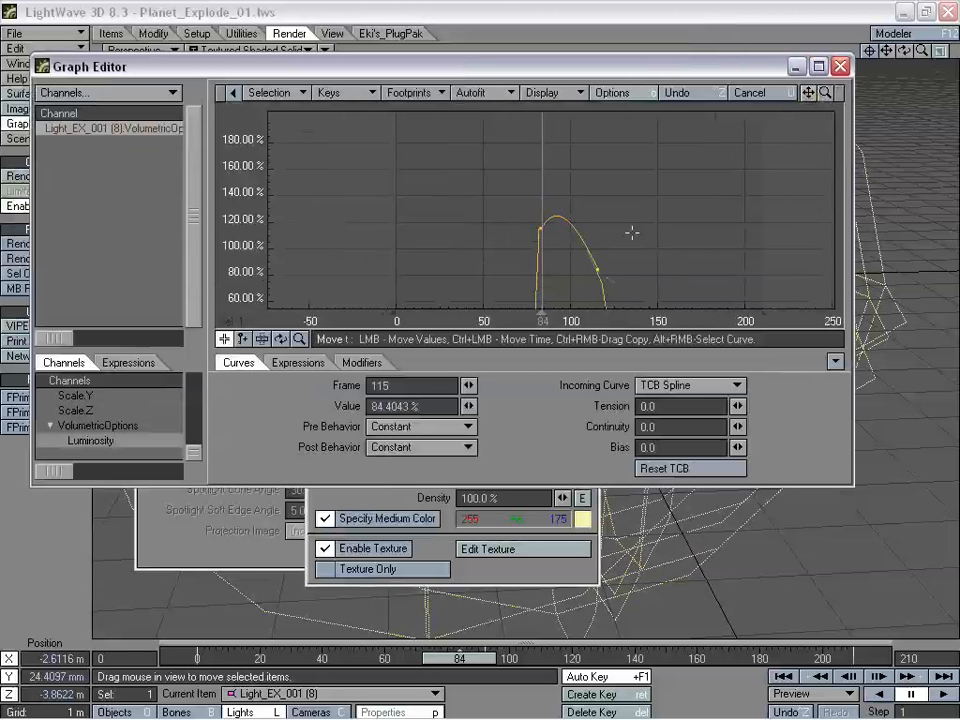
{"action": "mouse_move", "coordinate": [824, 92]}
{"action": "left_mouse_down"}
{"action": "mouse_move", "coordinate": [832, 125]}
{"action": "mouse_move", "coordinate": [824, 92]}
{"action": "left_mouse_up"}
- Close the light's volumetric options and properties, keeping the Graph Editor open clear of the fragments
{"action": "left_click", "coordinate": [562, 576]}
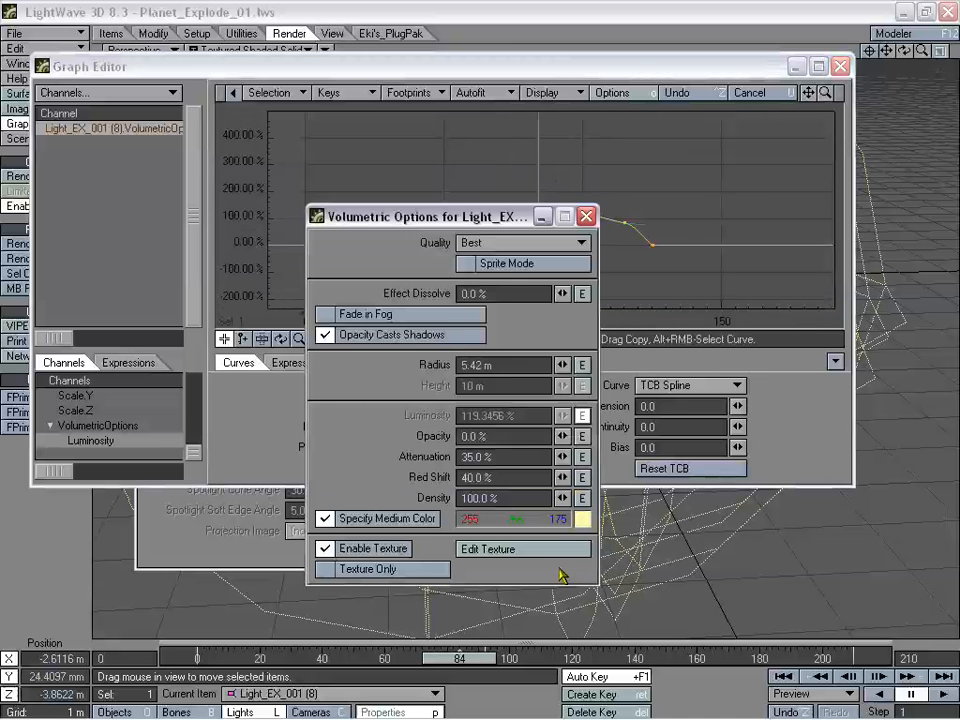
{"action": "left_click", "coordinate": [590, 219]}
{"action": "left_click", "coordinate": [354, 540]}
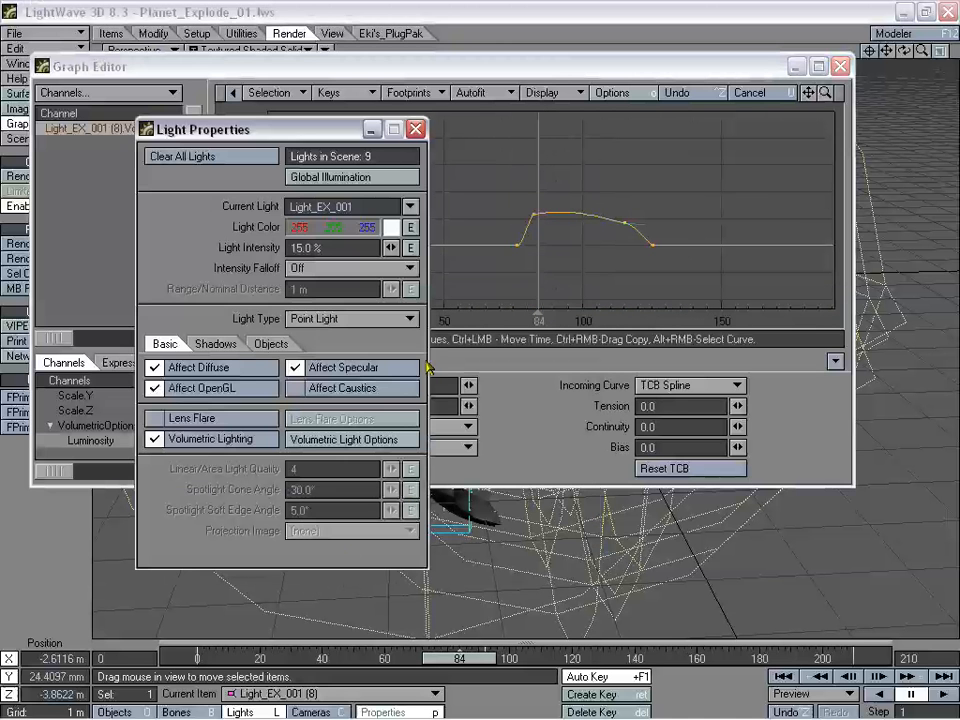
{"action": "left_click", "coordinate": [415, 129]}
{"action": "left_click_drag", "start_coordinate": [422, 80], "coordinate": [589, 263]}
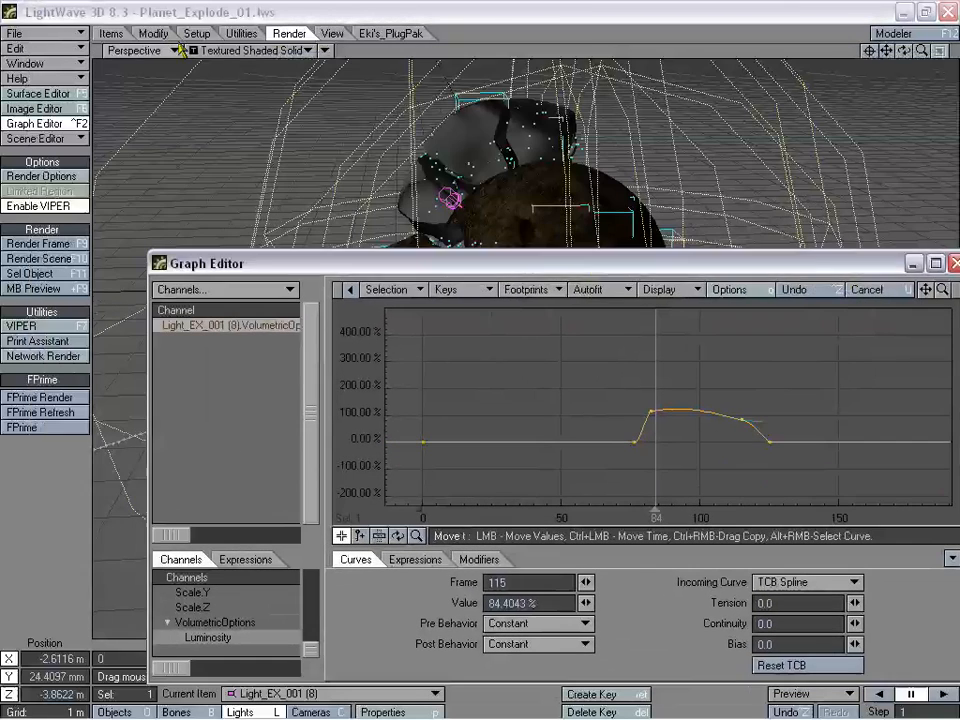
- Compare the luminosity curve with the explosion in Camera View by scrubbing to frame 110, and close the Graph Editor
{"action": "left_click", "coordinate": [178, 50]}
{"action": "left_click", "coordinate": [171, 79]}
{"action": "left_click_drag", "start_coordinate": [444, 263], "coordinate": [338, 93]}
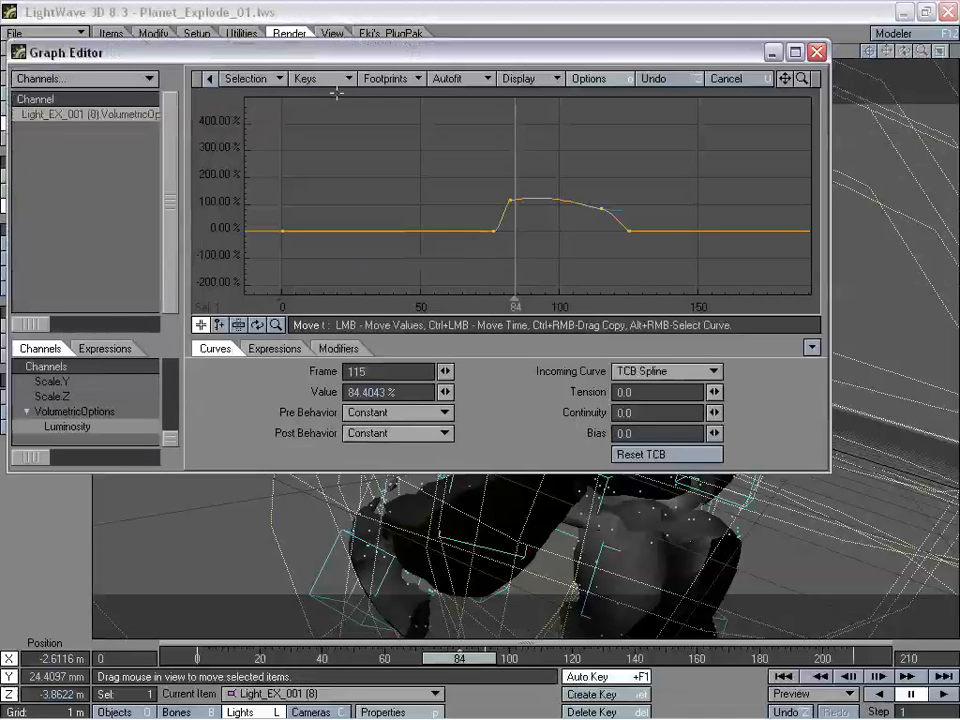
{"action": "left_click_drag", "start_coordinate": [829, 475], "coordinate": [729, 352]}
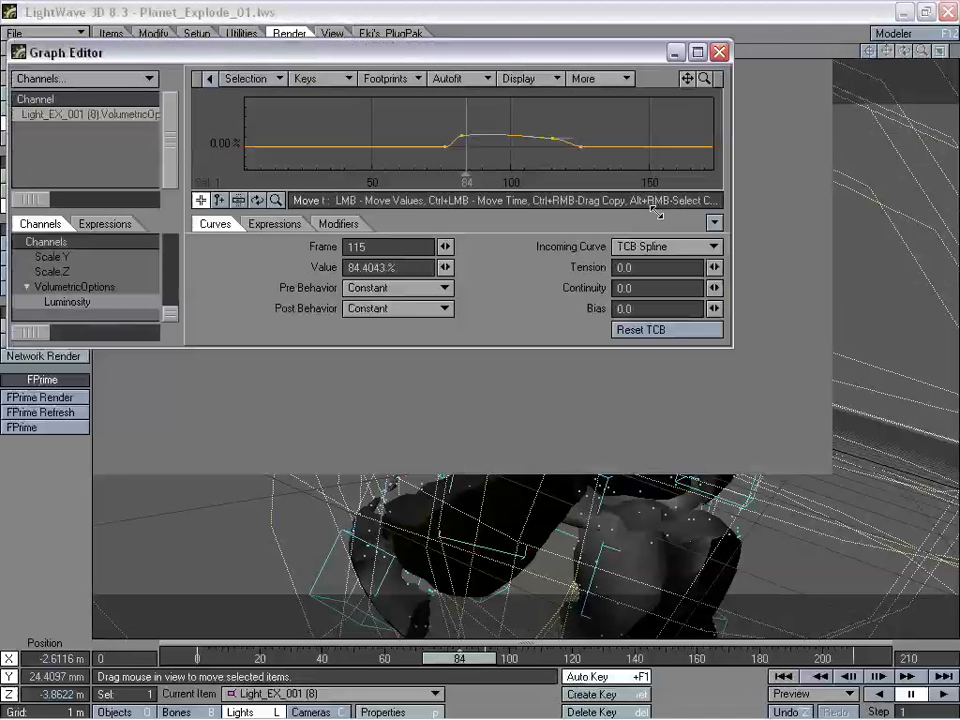
{"action": "left_click_drag", "start_coordinate": [491, 59], "coordinate": [508, 358]}
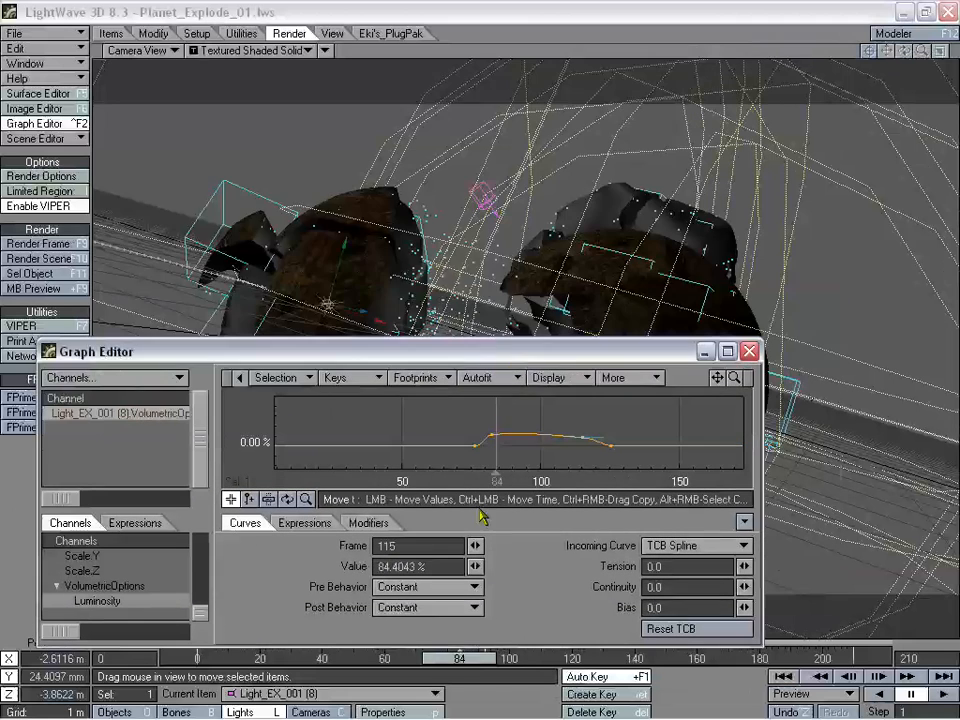
{"action": "mouse_move", "coordinate": [478, 660]}
{"action": "left_mouse_down"}
{"action": "mouse_move", "coordinate": [259, 660]}
{"action": "mouse_move", "coordinate": [853, 662]}
{"action": "mouse_move", "coordinate": [616, 664]}
{"action": "left_mouse_up"}
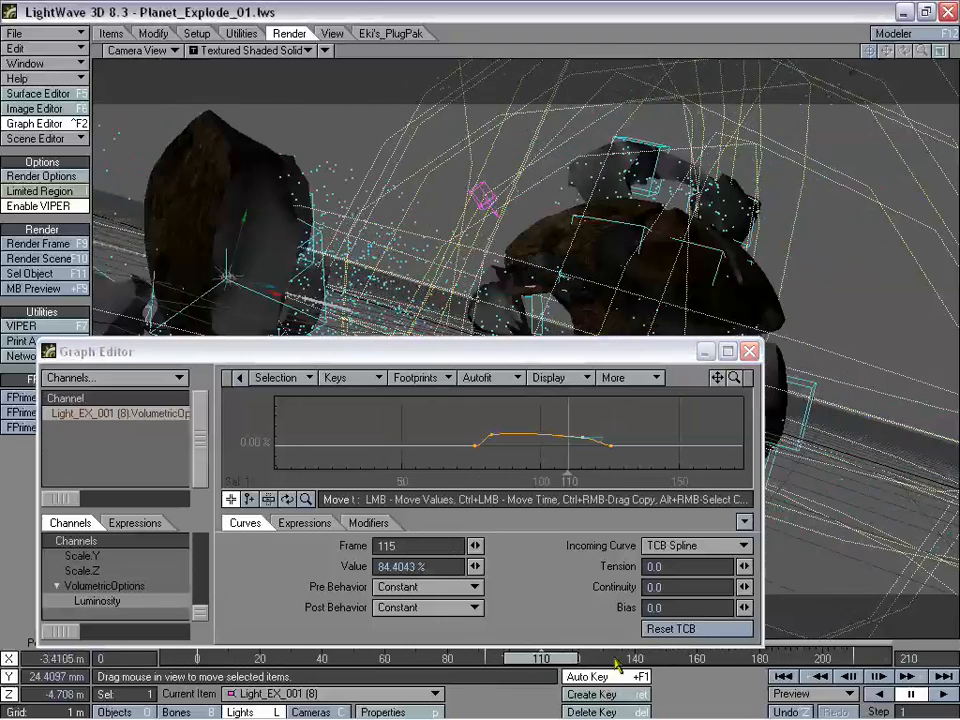
{"action": "left_click", "coordinate": [749, 351]}
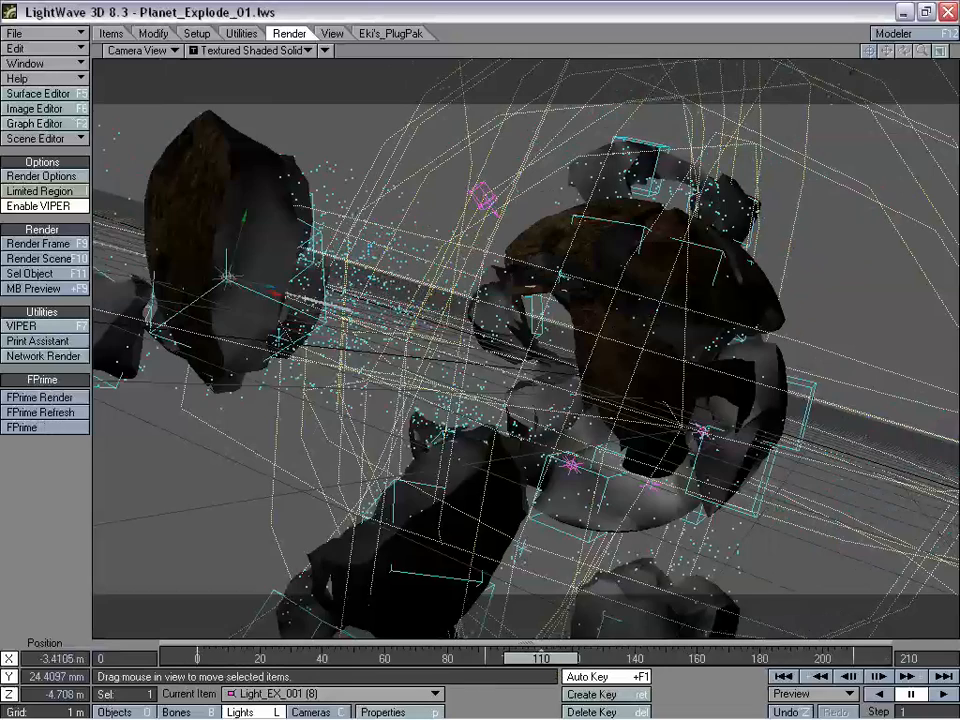
- Examine the fragments and lights in a wider Perspective view, scrubbing from frame 68 to frame 143
{"action": "left_click_drag", "start_coordinate": [541, 659], "coordinate": [408, 659]}
{"action": "left_click", "coordinate": [140, 50]}
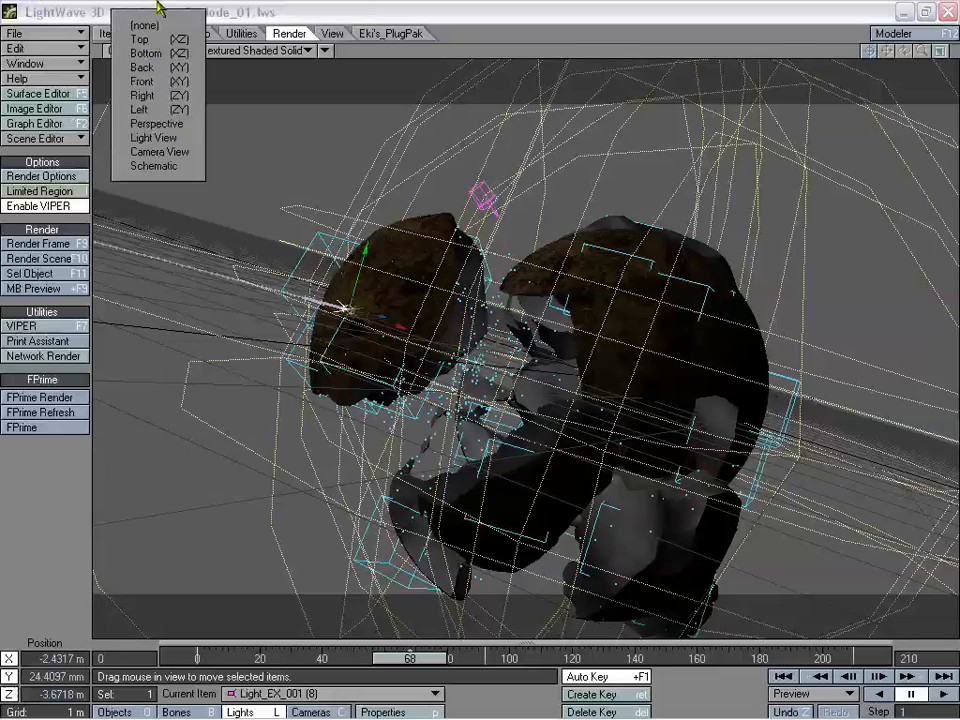
{"action": "left_click", "coordinate": [170, 125]}
{"action": "mouse_move", "coordinate": [903, 51]}
{"action": "left_mouse_down"}
{"action": "mouse_move", "coordinate": [916, 50]}
{"action": "mouse_move", "coordinate": [903, 53]}
{"action": "left_mouse_up"}
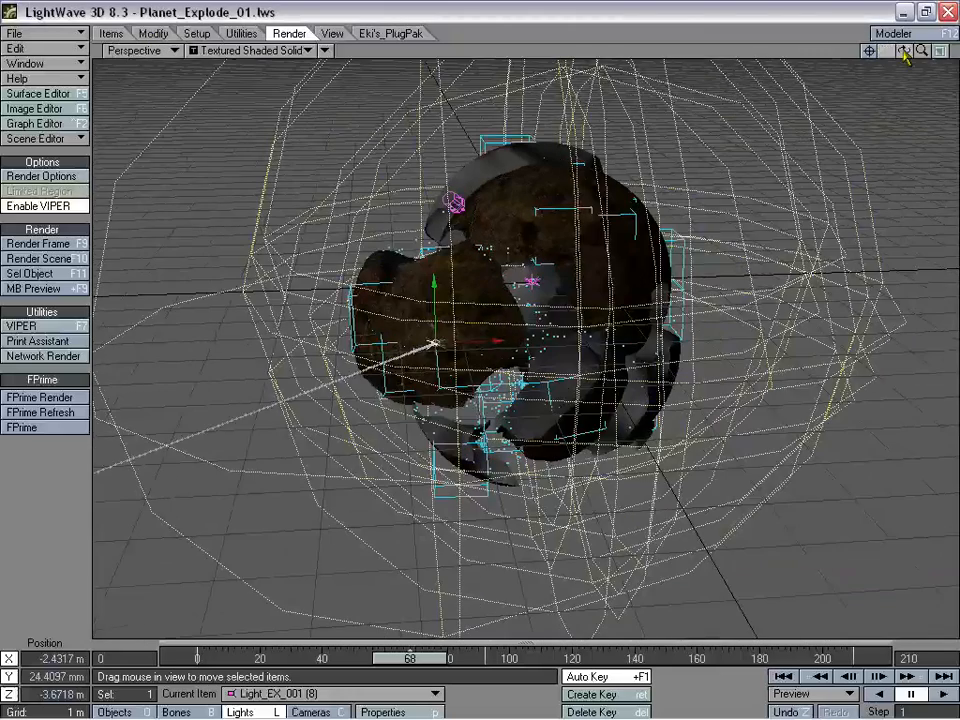
{"action": "left_click", "coordinate": [150, 50]}
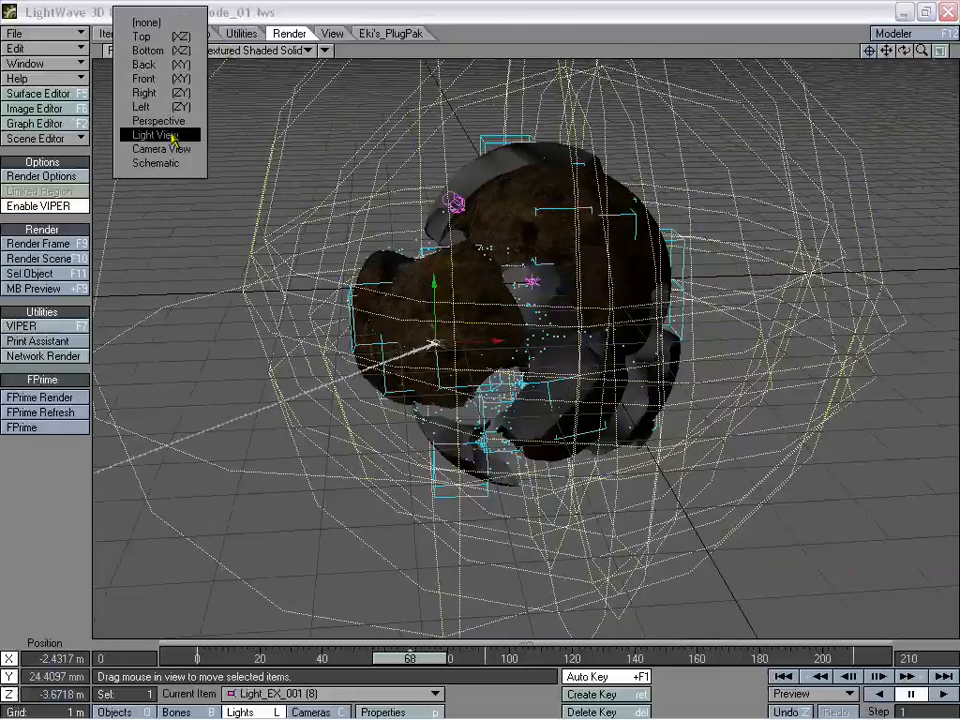
{"action": "left_click", "coordinate": [294, 20]}
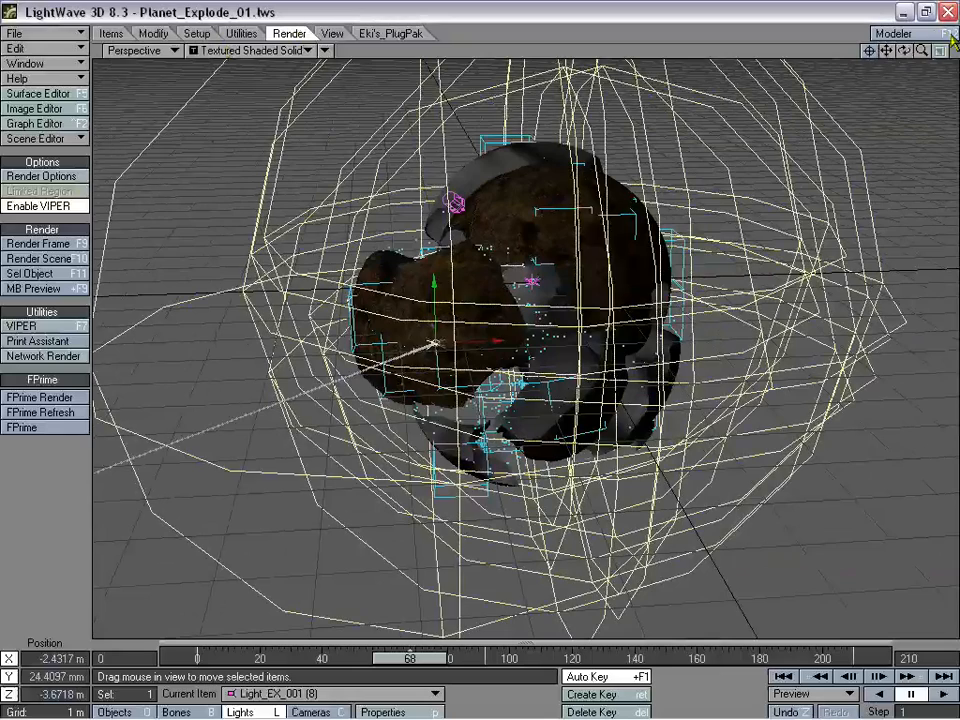
{"action": "left_click_drag", "start_coordinate": [921, 50], "coordinate": [880, 51]}
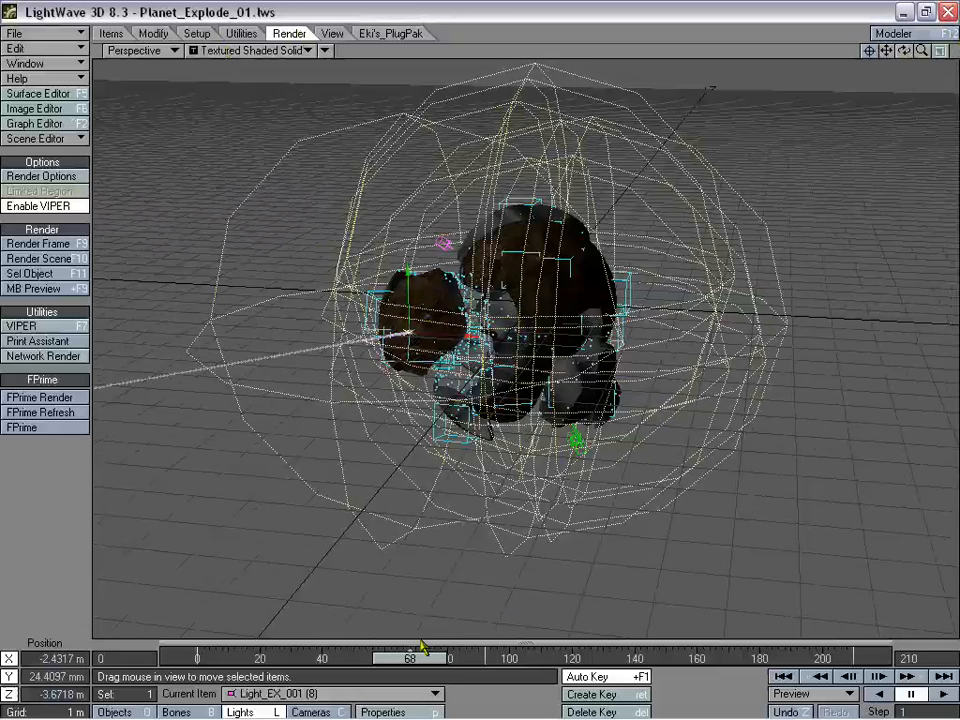
{"action": "left_click_drag", "start_coordinate": [422, 648], "coordinate": [584, 658]}
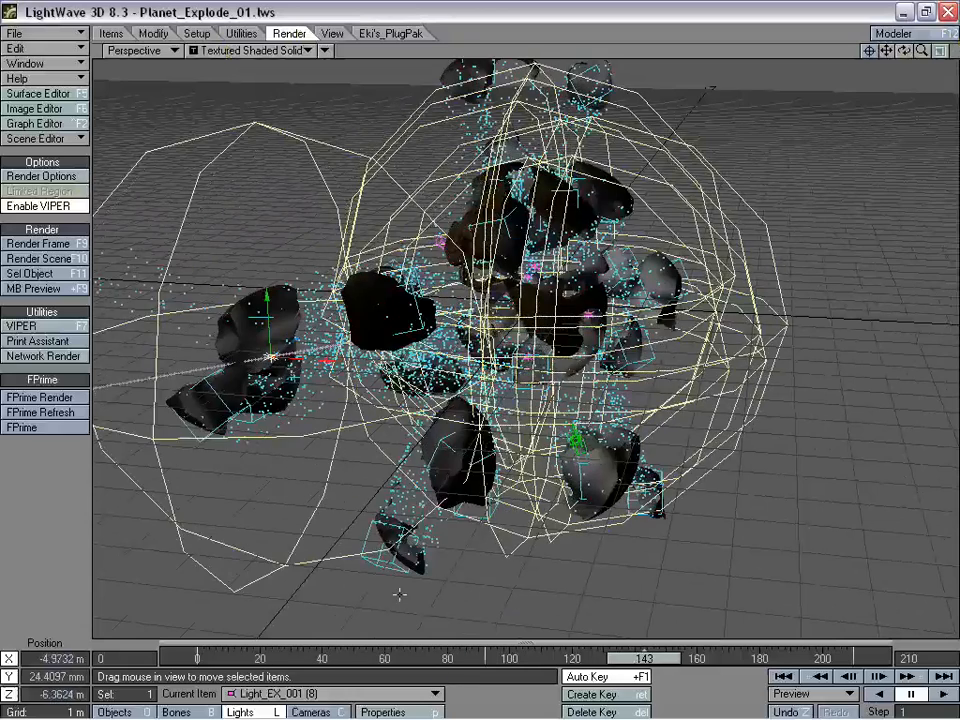
- Examine the spreading fragments and particles in Camera View, scrubbing to frame 182 and back to frame 144
{"action": "left_click", "coordinate": [135, 50]}
{"action": "left_click", "coordinate": [185, 82]}
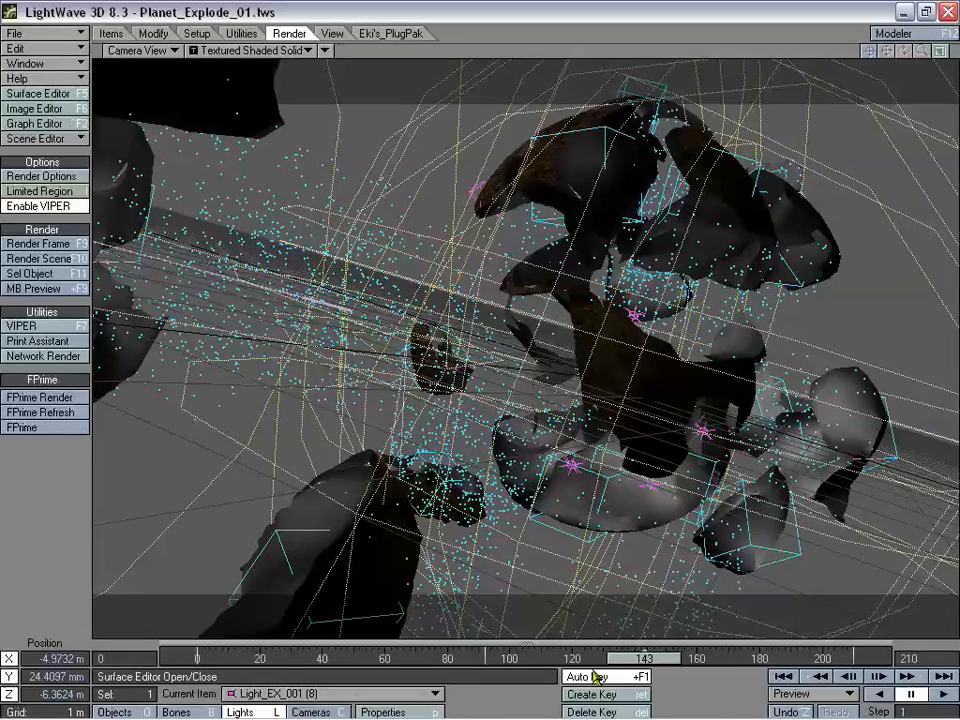
{"action": "mouse_move", "coordinate": [632, 663]}
{"action": "left_mouse_down"}
{"action": "mouse_move", "coordinate": [843, 659]}
{"action": "mouse_move", "coordinate": [632, 656]}
{"action": "left_mouse_up"}
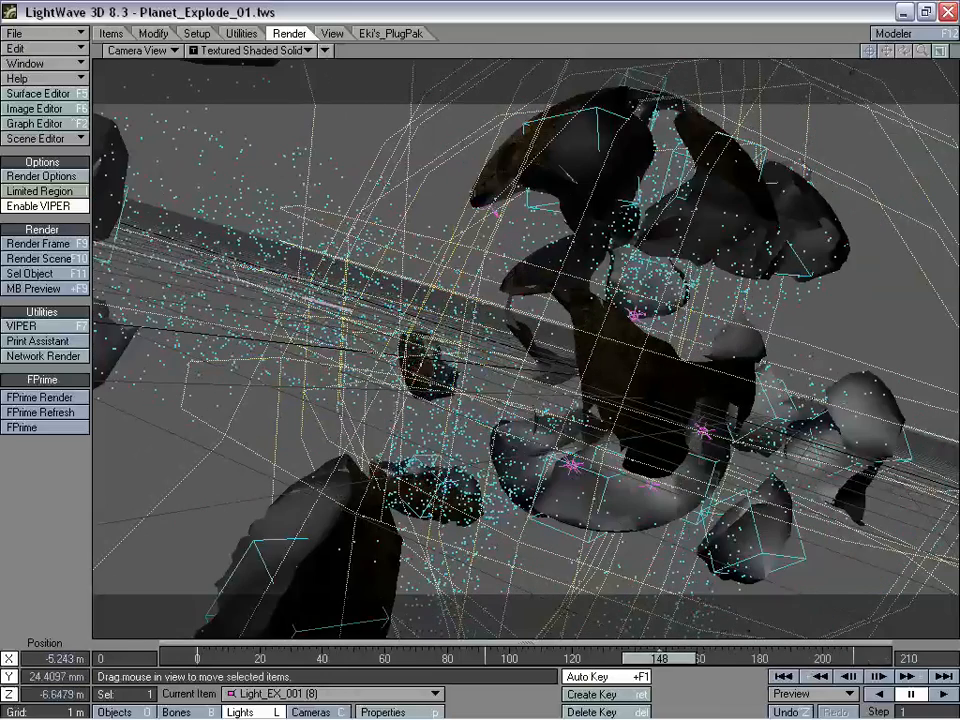
{"action": "mouse_move", "coordinate": [660, 658]}
{"action": "left_mouse_down"}
{"action": "mouse_move", "coordinate": [846, 658]}
{"action": "mouse_move", "coordinate": [410, 658]}
{"action": "mouse_move", "coordinate": [672, 658]}
{"action": "mouse_move", "coordinate": [646, 658]}
{"action": "left_mouse_up"}
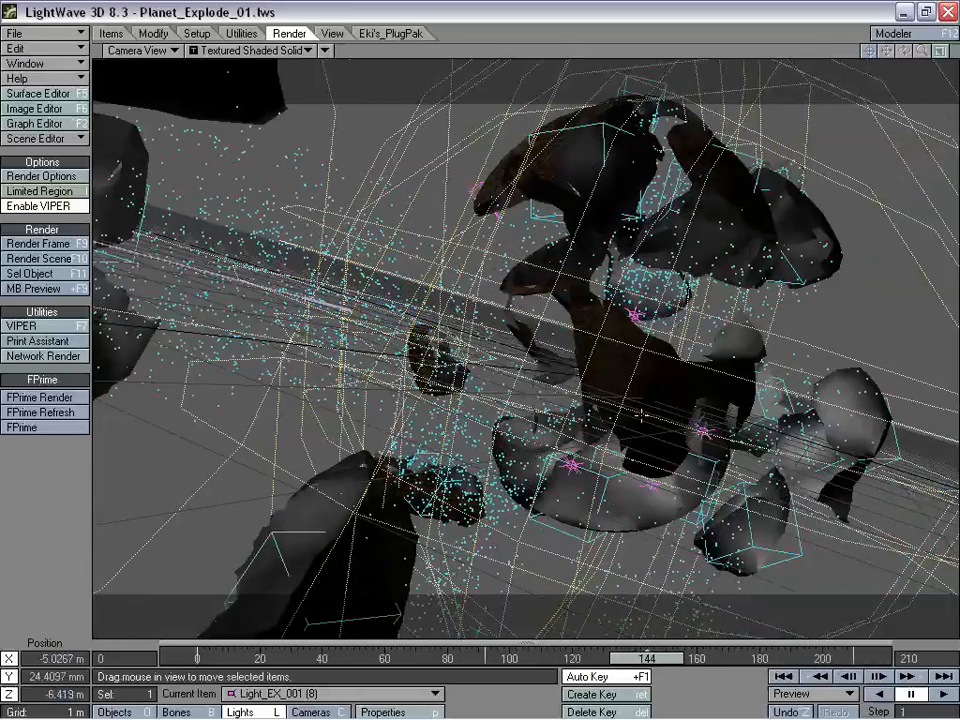
{"action": "left_click_drag", "start_coordinate": [646, 658], "coordinate": [754, 663]}
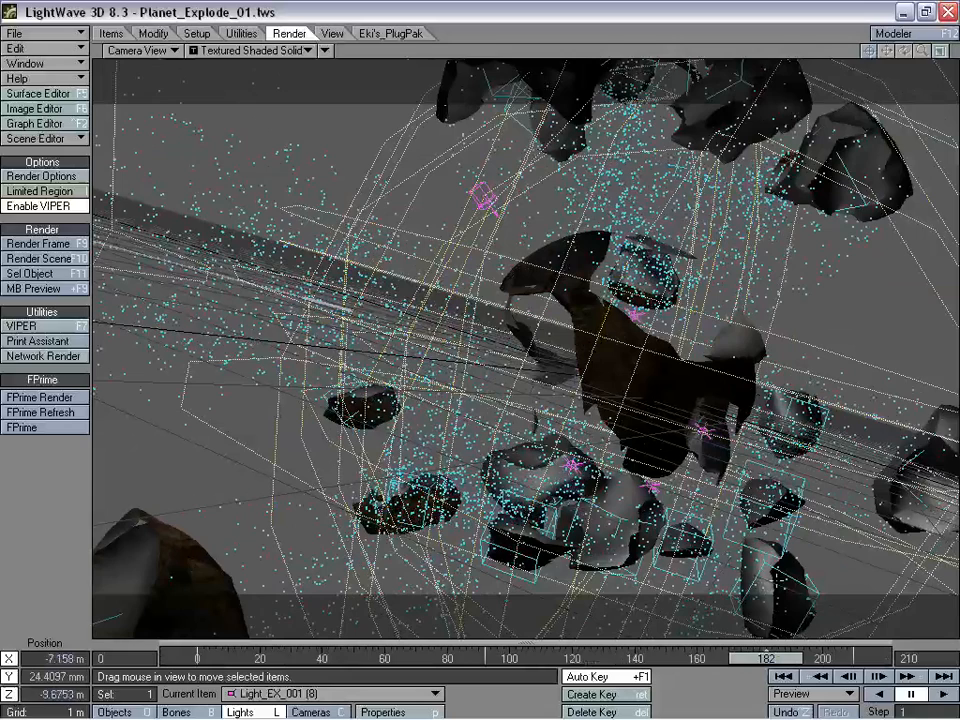
{"action": "mouse_move", "coordinate": [770, 660]}
{"action": "left_mouse_down"}
{"action": "mouse_move", "coordinate": [579, 660]}
{"action": "mouse_move", "coordinate": [772, 662]}
{"action": "left_mouse_up"}
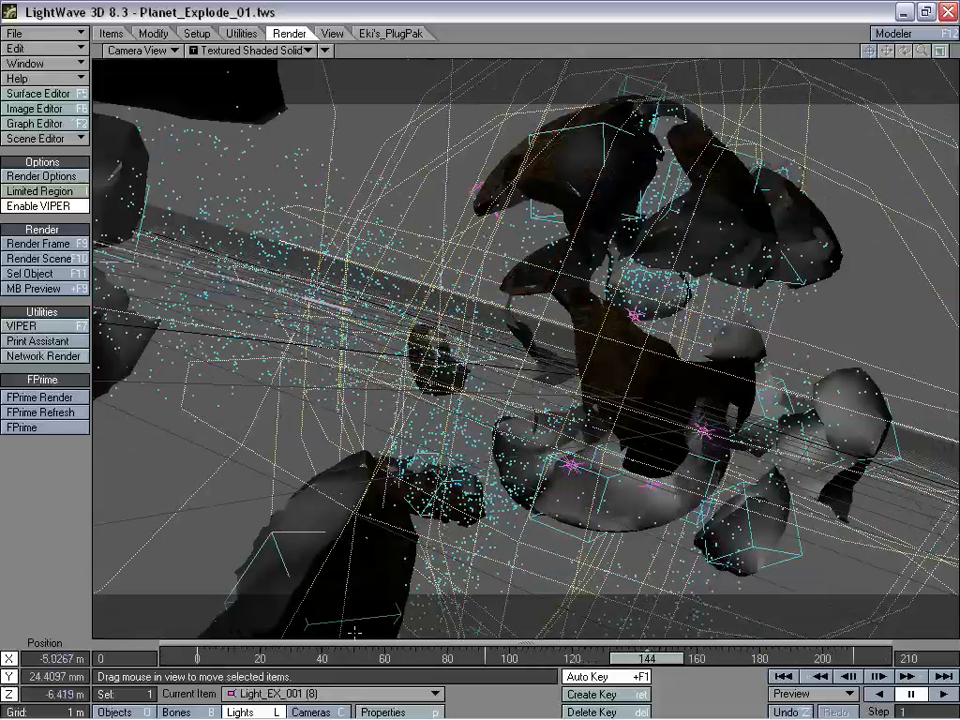
- Switch the selection to the fragment Planet:3-3 and move to frame 116
{"action": "left_click", "coordinate": [137, 708]}
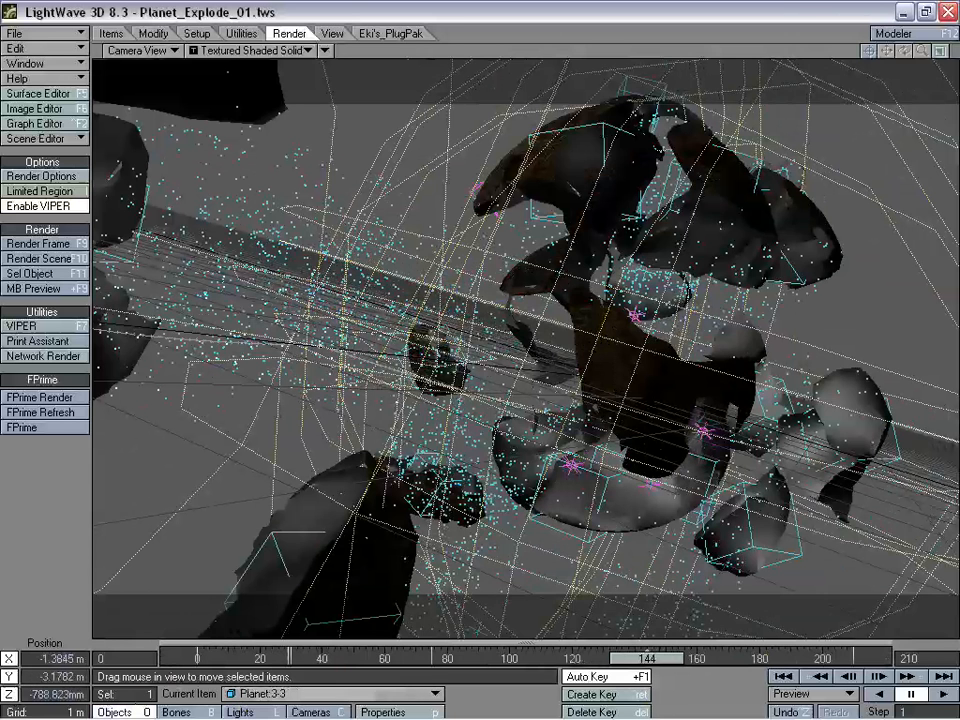
{"action": "mouse_move", "coordinate": [647, 660]}
{"action": "left_mouse_down"}
{"action": "mouse_move", "coordinate": [340, 658]}
{"action": "mouse_move", "coordinate": [643, 658]}
{"action": "left_mouse_up"}
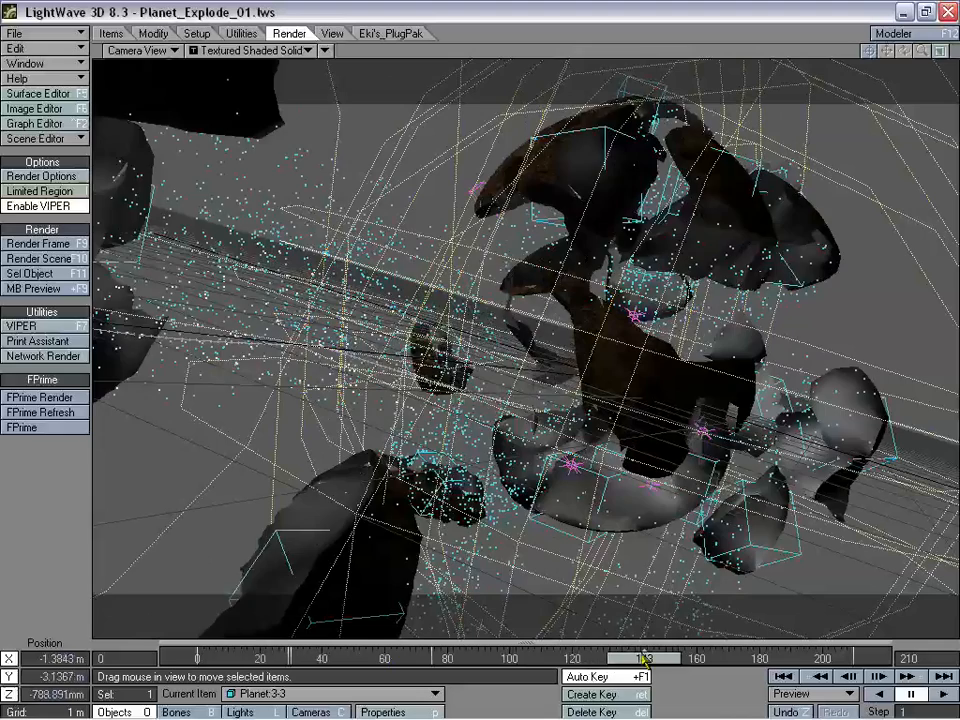
{"action": "left_click_drag", "start_coordinate": [645, 660], "coordinate": [555, 658]}
- Add an HV particle emitter named Debris_001 and close its FX_Emitter settings
{"action": "left_click", "coordinate": [110, 33]}
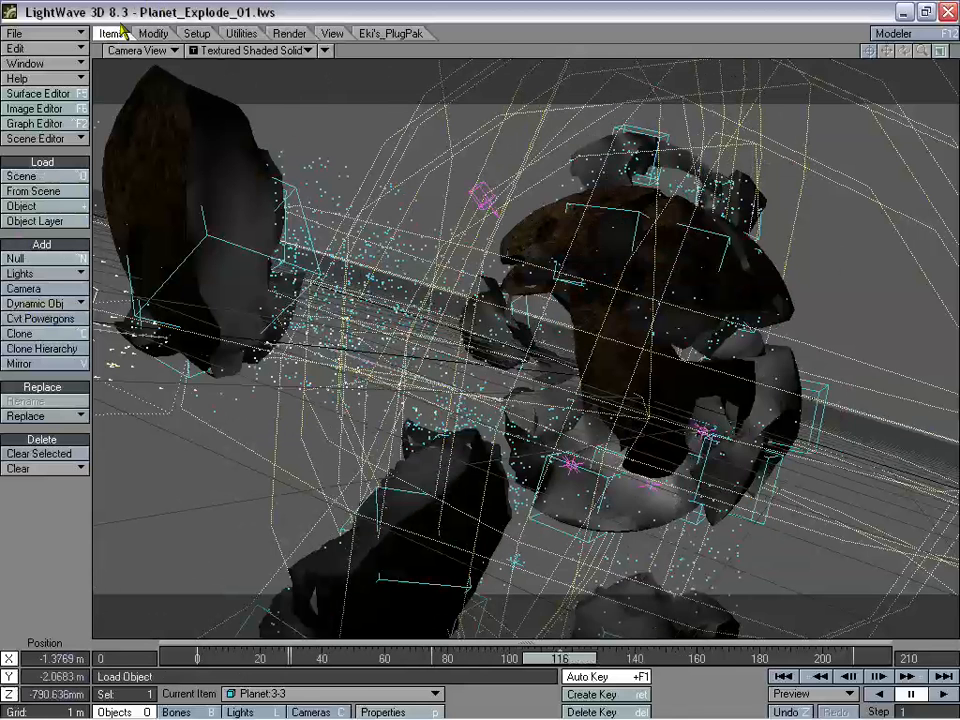
{"action": "left_click", "coordinate": [40, 304]}
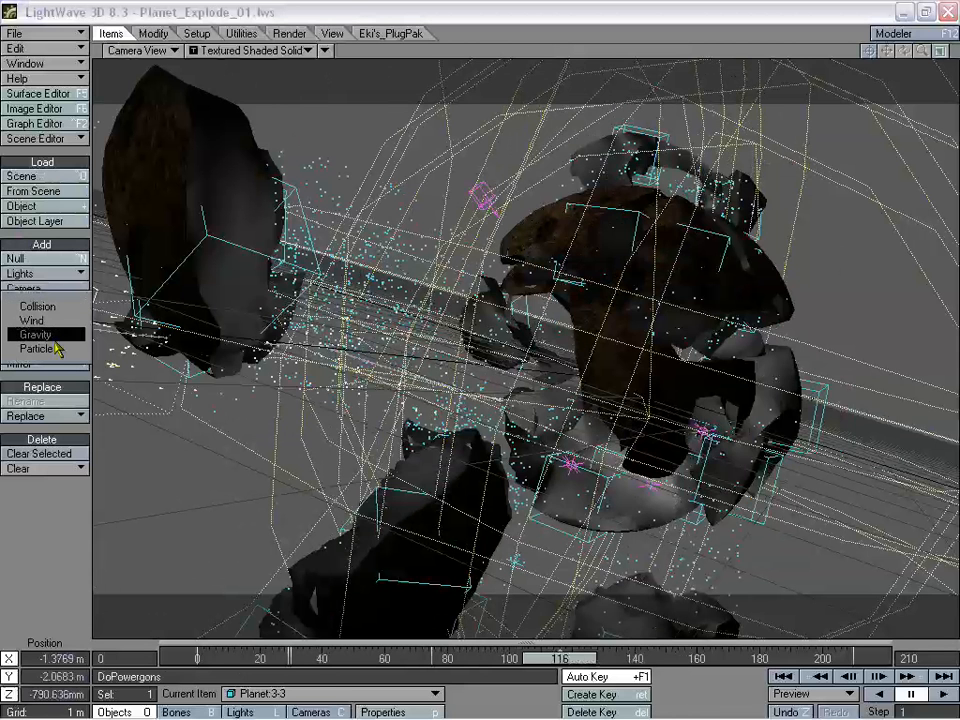
{"action": "left_click", "coordinate": [40, 347]}
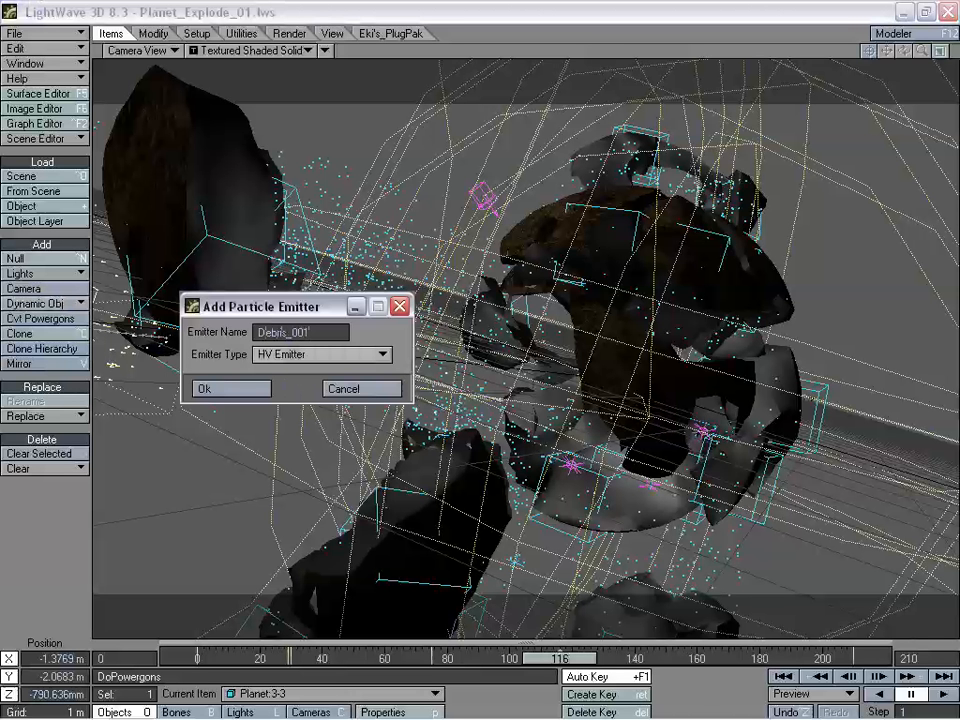
{"action": "left_click", "coordinate": [238, 392]}
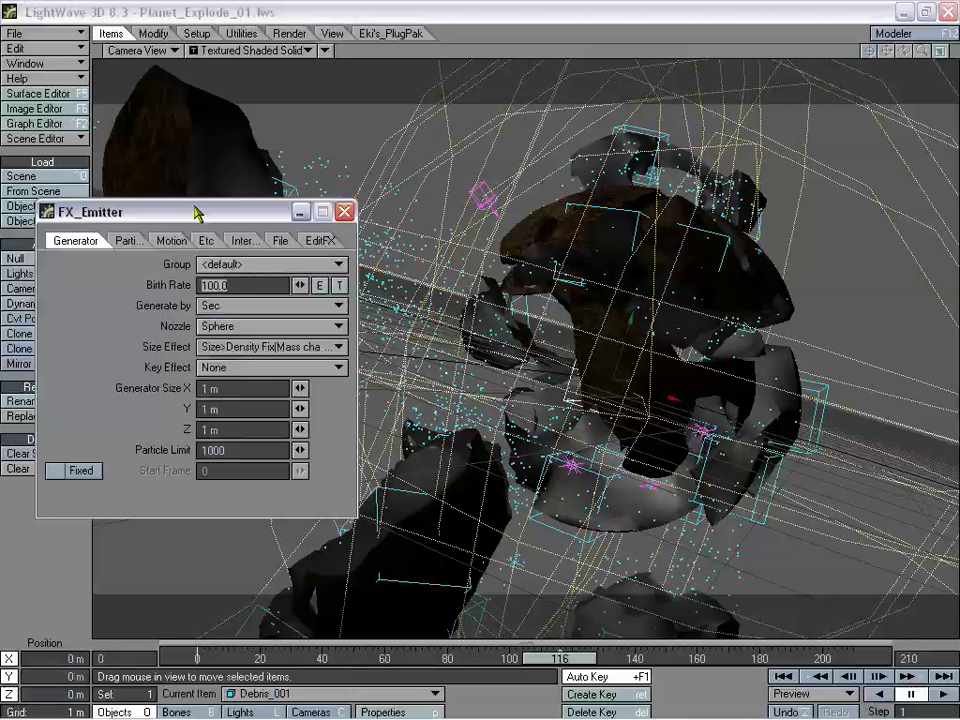
{"action": "left_click", "coordinate": [343, 213]}
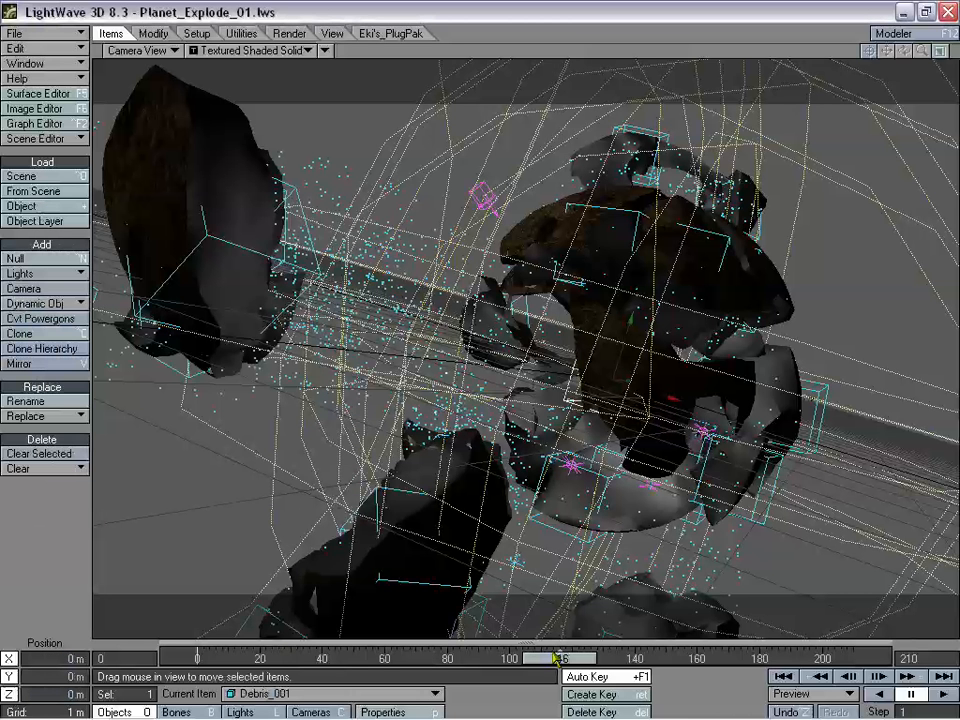
- Move to frame 112 and parent Debris_001 to the light Light_EX_001 (1) in its motion options
{"action": "mouse_move", "coordinate": [556, 657]}
{"action": "left_mouse_down"}
{"action": "mouse_move", "coordinate": [280, 657]}
{"action": "mouse_move", "coordinate": [562, 658]}
{"action": "mouse_move", "coordinate": [546, 658]}
{"action": "left_mouse_up"}
{"action": "key", "text": "m"}
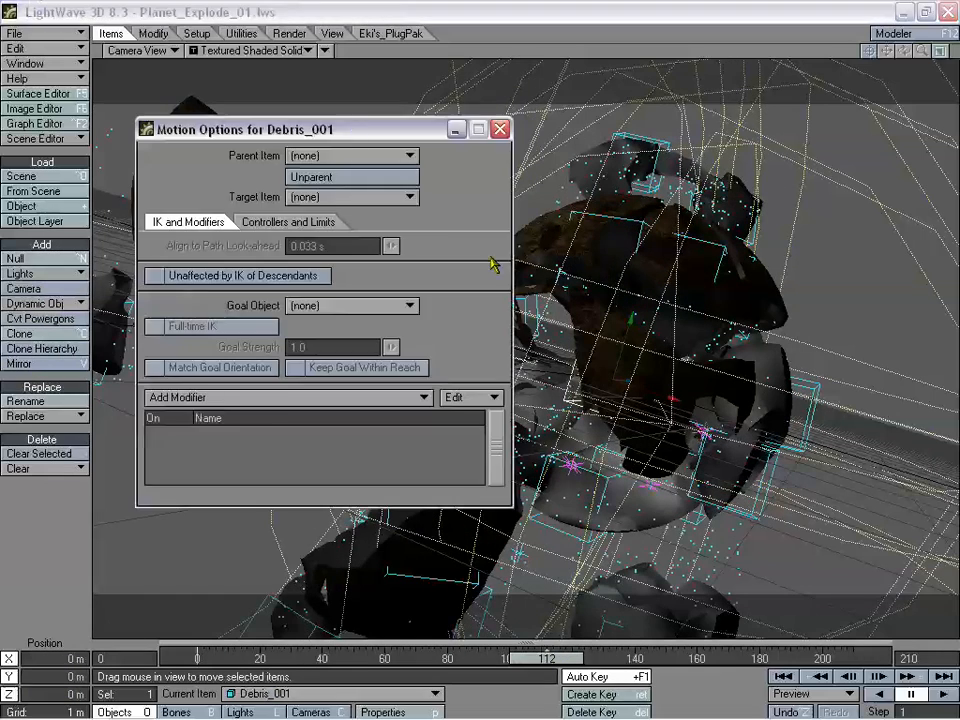
{"action": "left_click_drag", "start_coordinate": [350, 127], "coordinate": [240, 71]}
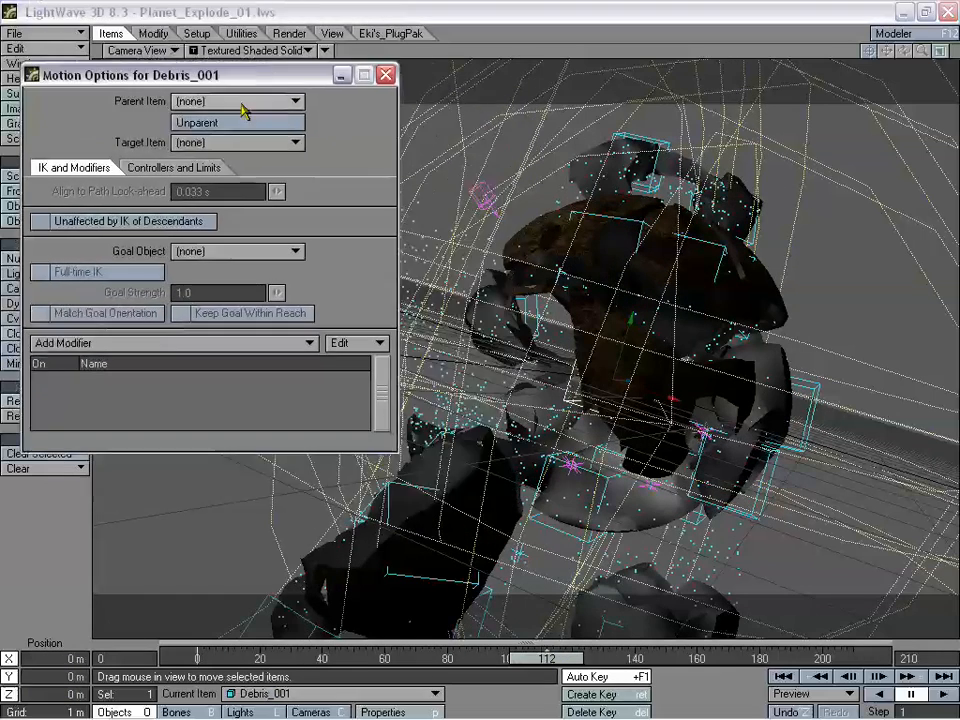
{"action": "left_click", "coordinate": [242, 102]}
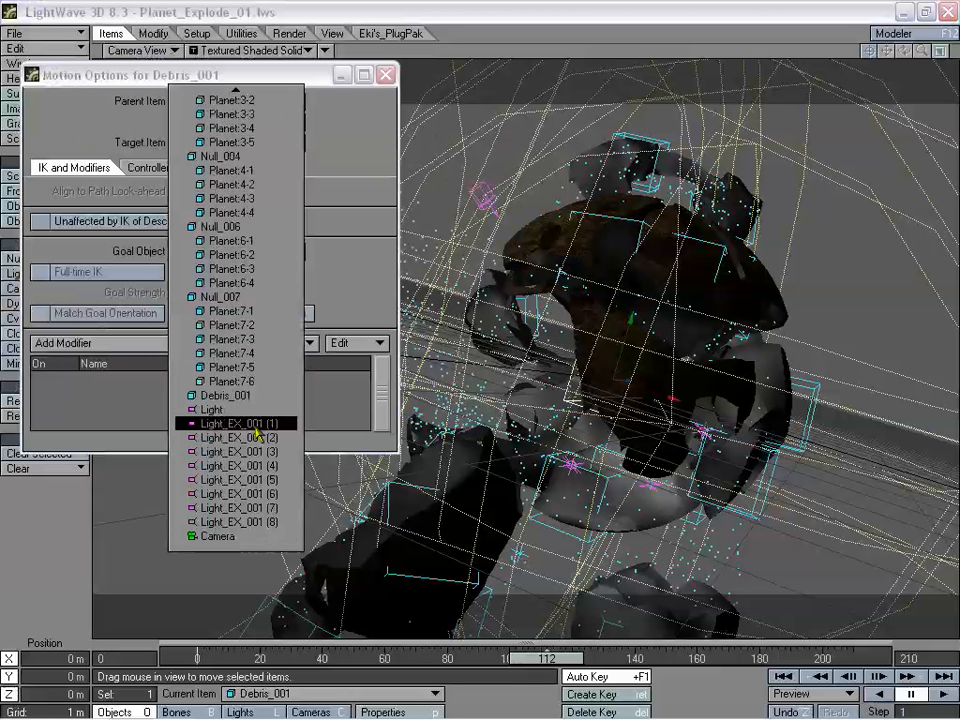
{"action": "left_click", "coordinate": [240, 423]}
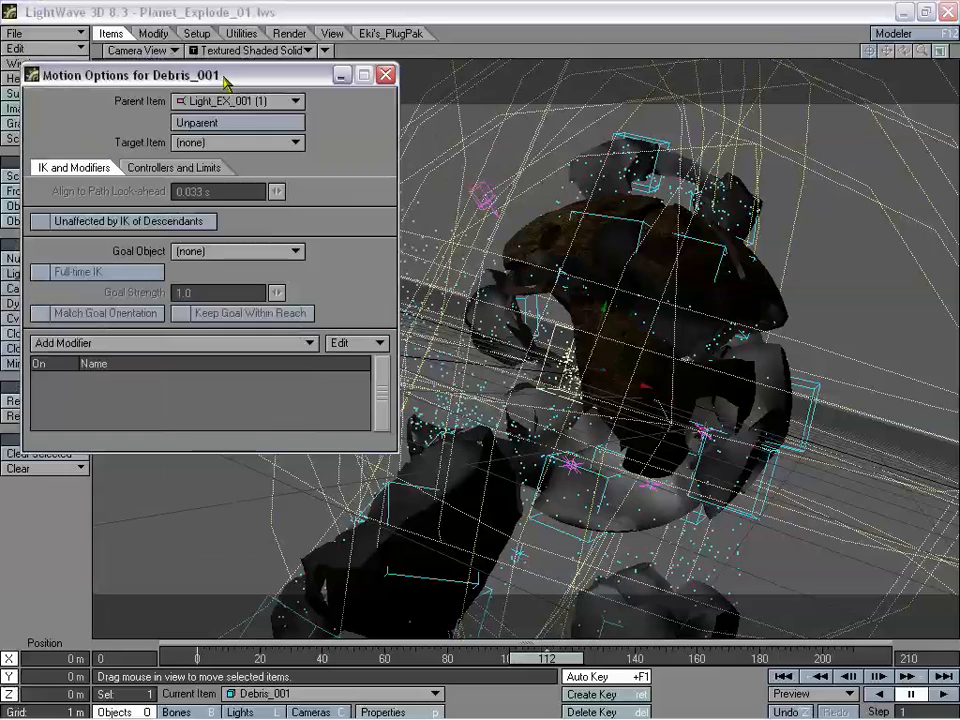
- Examine the emitter's position among the fragments in Perspective and Camera View, scrubbing between frames 81 and 210 and ending at frame 94
{"action": "left_click_drag", "start_coordinate": [226, 85], "coordinate": [215, 136]}
{"action": "left_click", "coordinate": [140, 50]}
{"action": "left_click", "coordinate": [204, 120]}
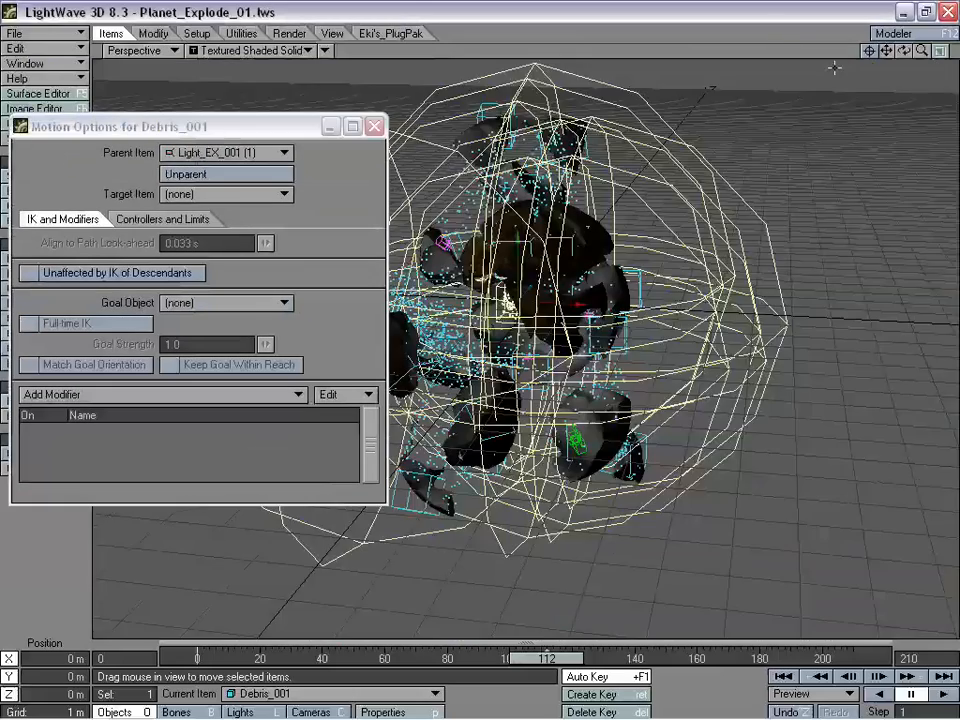
{"action": "left_click_drag", "start_coordinate": [900, 56], "coordinate": [880, 62]}
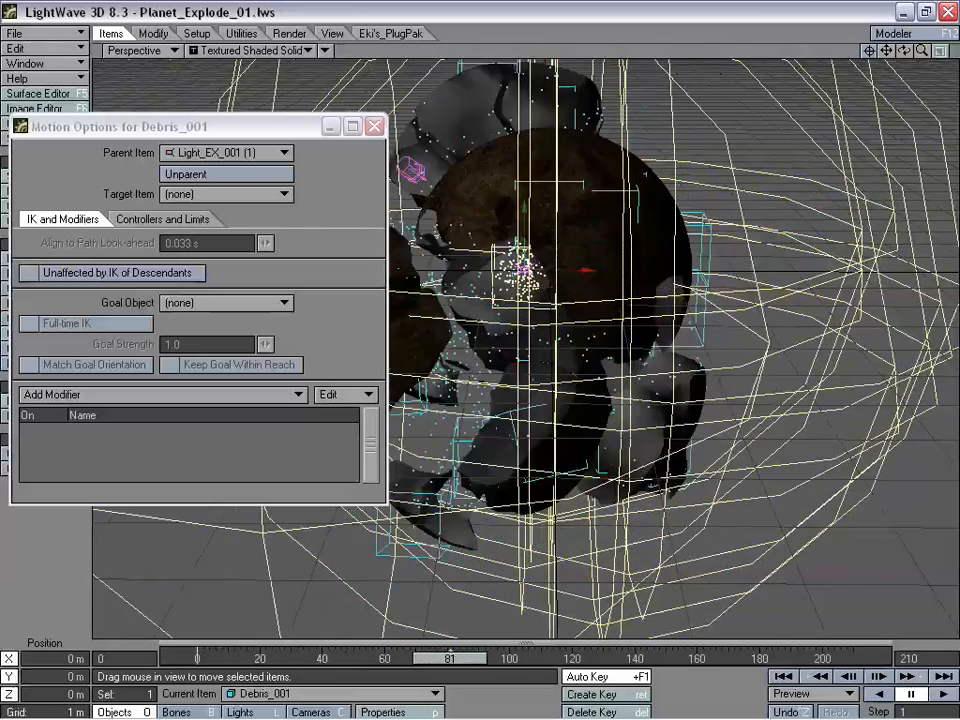
{"action": "left_click", "coordinate": [135, 50]}
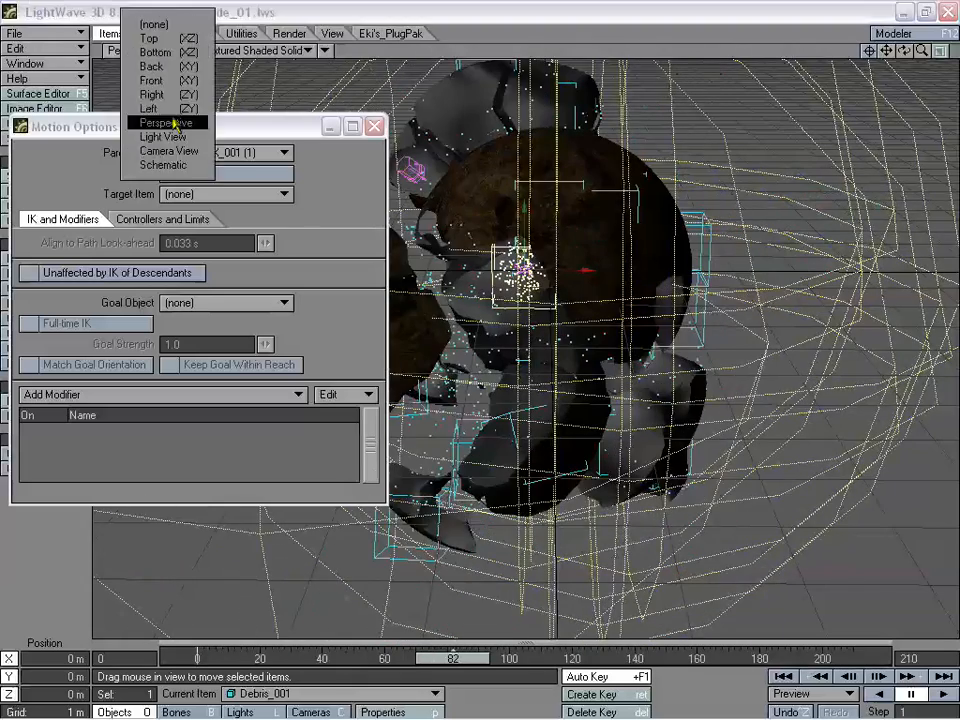
{"action": "left_click", "coordinate": [160, 150]}
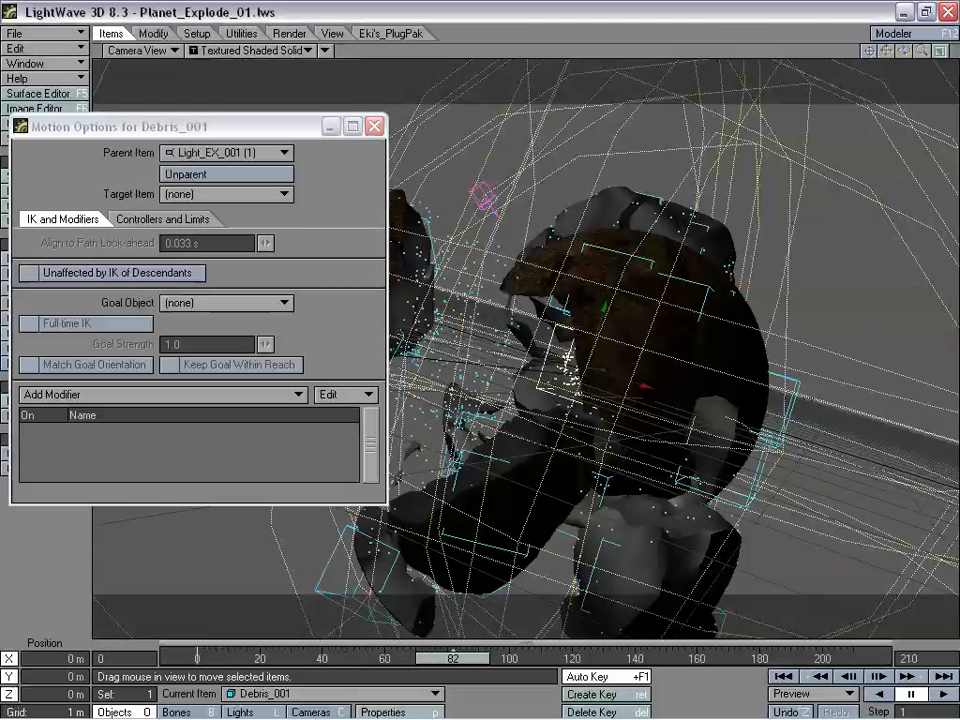
{"action": "mouse_move", "coordinate": [446, 660]}
{"action": "left_mouse_down"}
{"action": "mouse_move", "coordinate": [548, 660]}
{"action": "mouse_move", "coordinate": [450, 662]}
{"action": "left_mouse_up"}
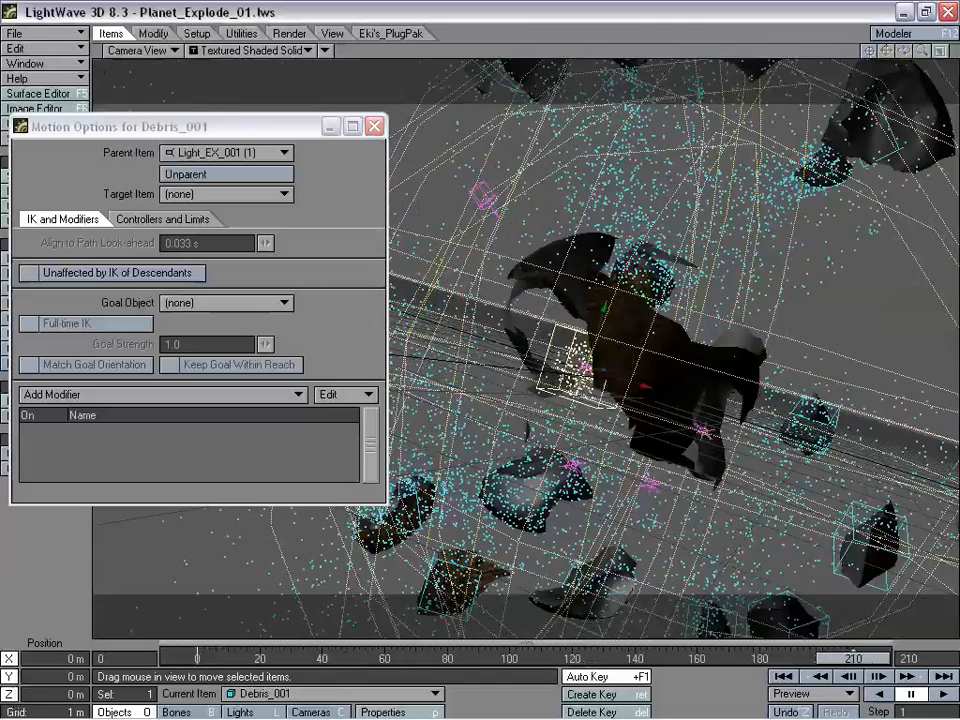
{"action": "left_click_drag", "start_coordinate": [740, 658], "coordinate": [478, 666]}
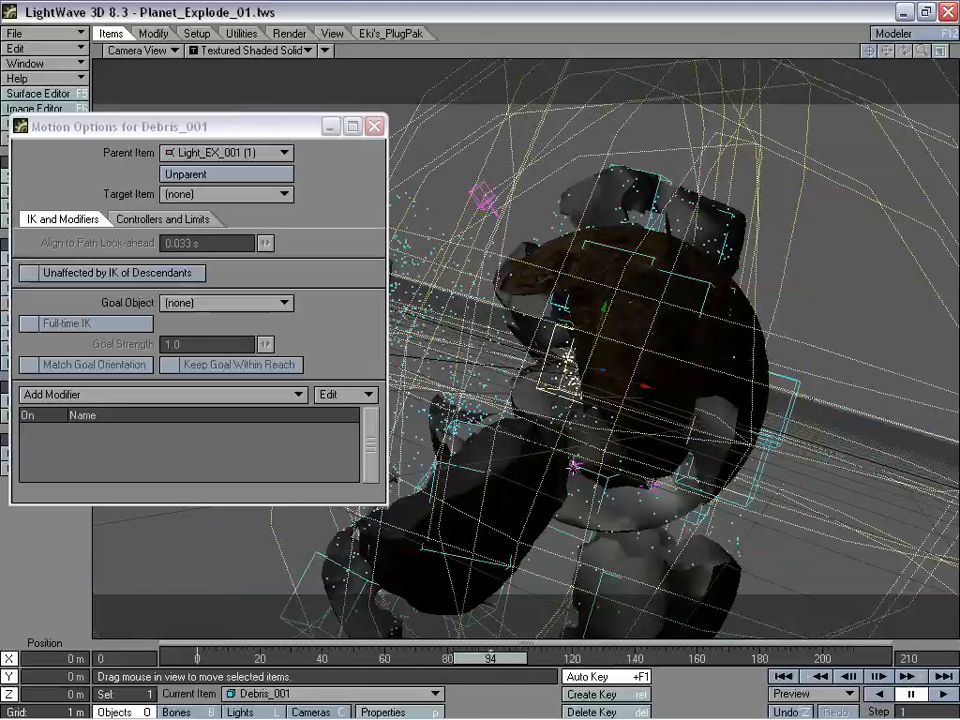
- Step through the explosion lights to find a better-placed one, parent Debris_001 to Light_EX_001 (3), and close the motion options
{"action": "key", "text": "Up"}
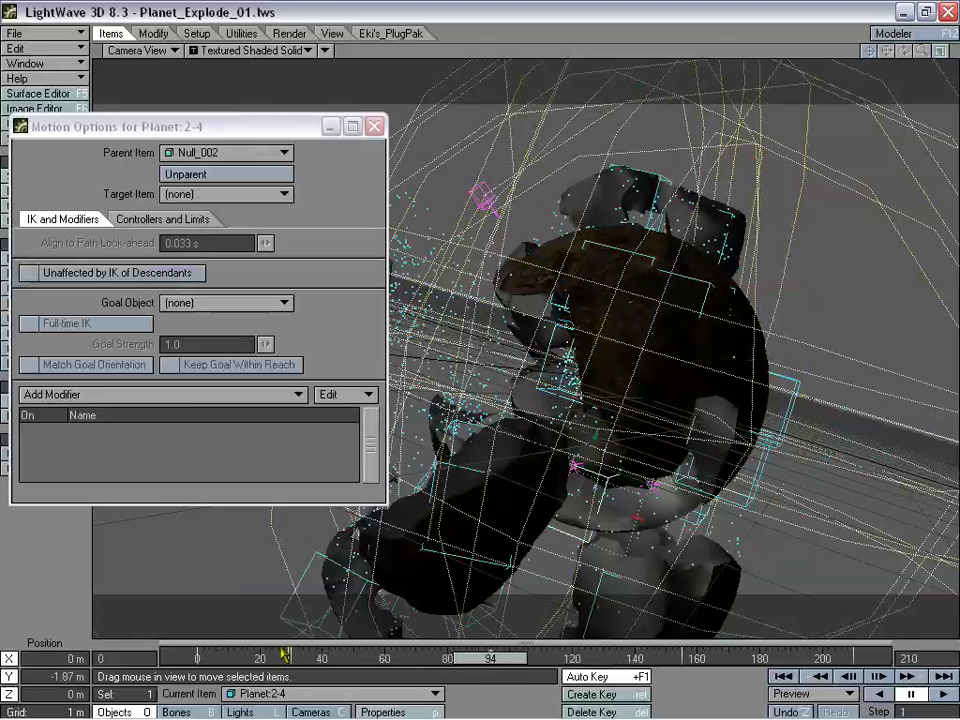
{"action": "left_click", "coordinate": [242, 712]}
{"action": "key", "text": "Up"}
{"action": "key", "text": "Up"}
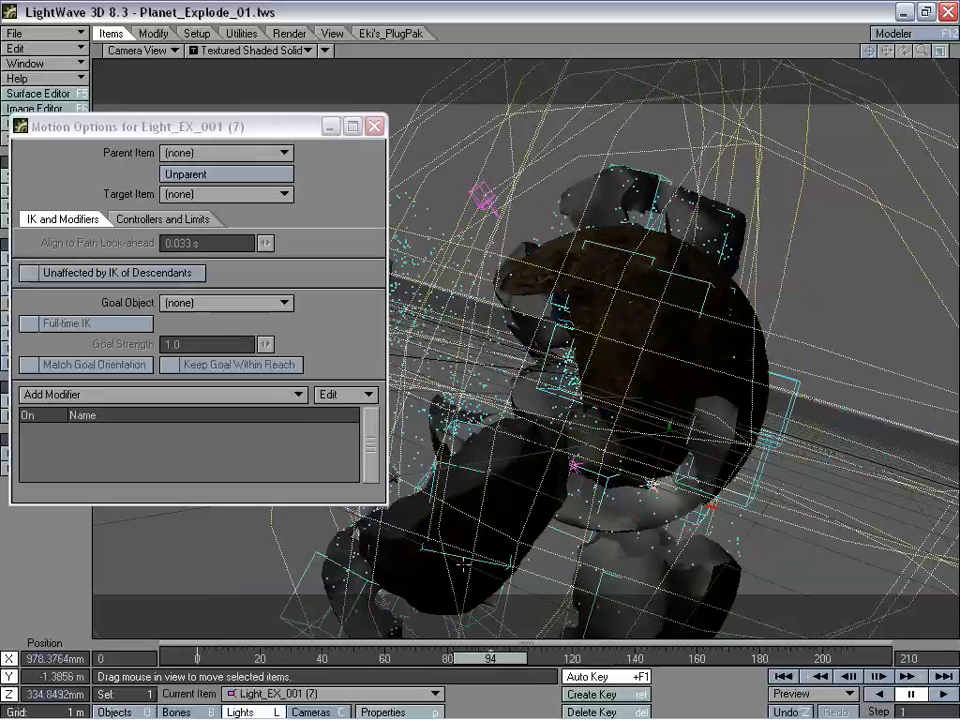
{"action": "key", "text": "Up"}
{"action": "key", "text": "Up"}
{"action": "key", "text": "Up"}
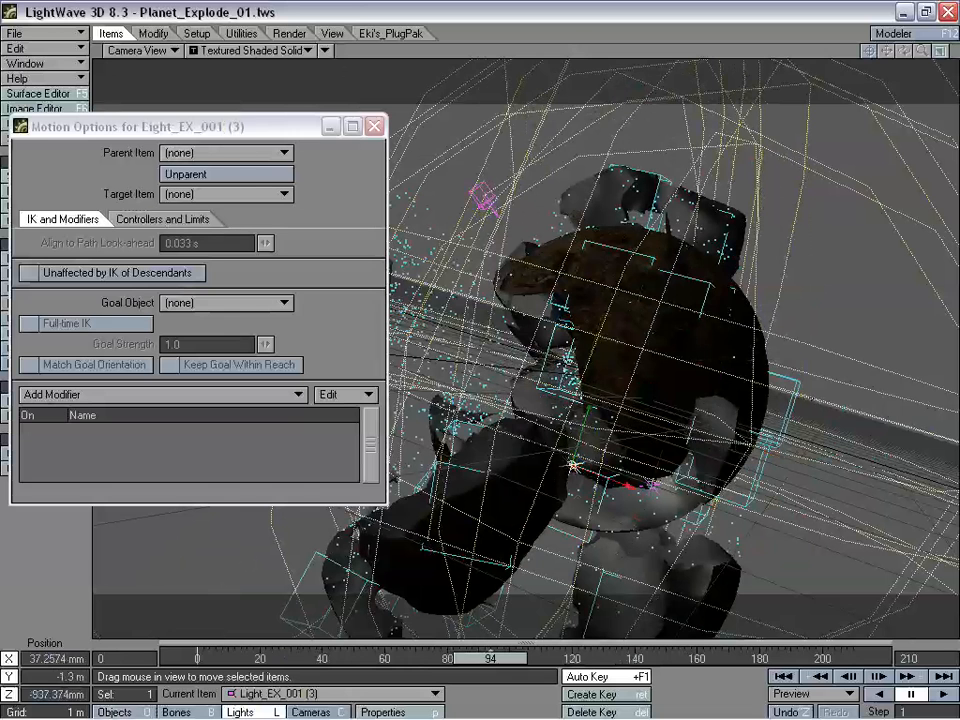
{"action": "key", "text": "shift+o"}
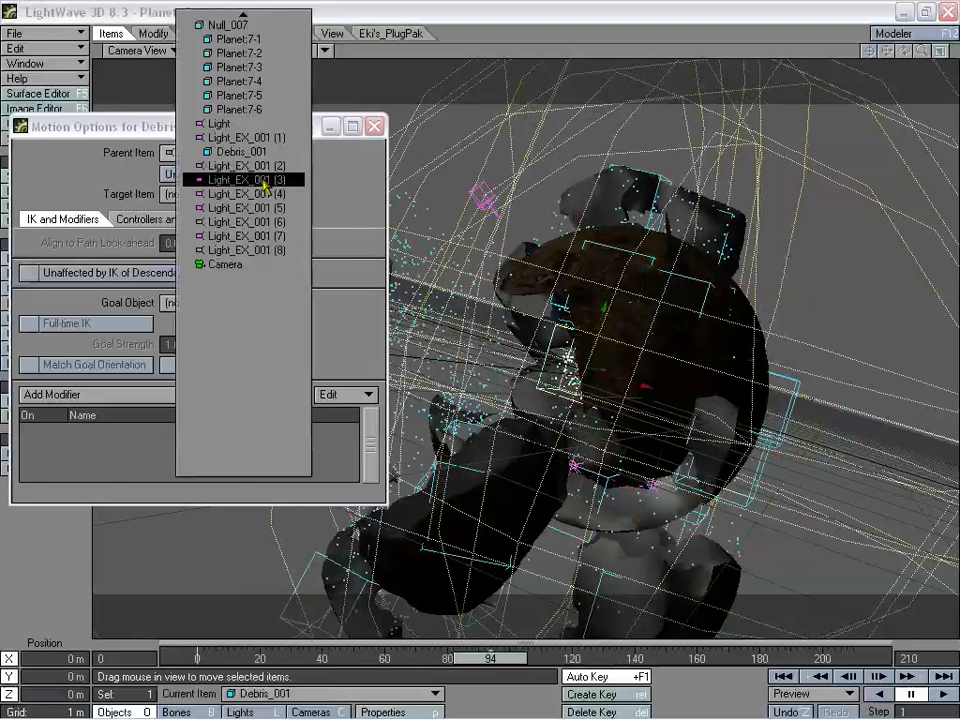
{"action": "left_click", "coordinate": [240, 178]}
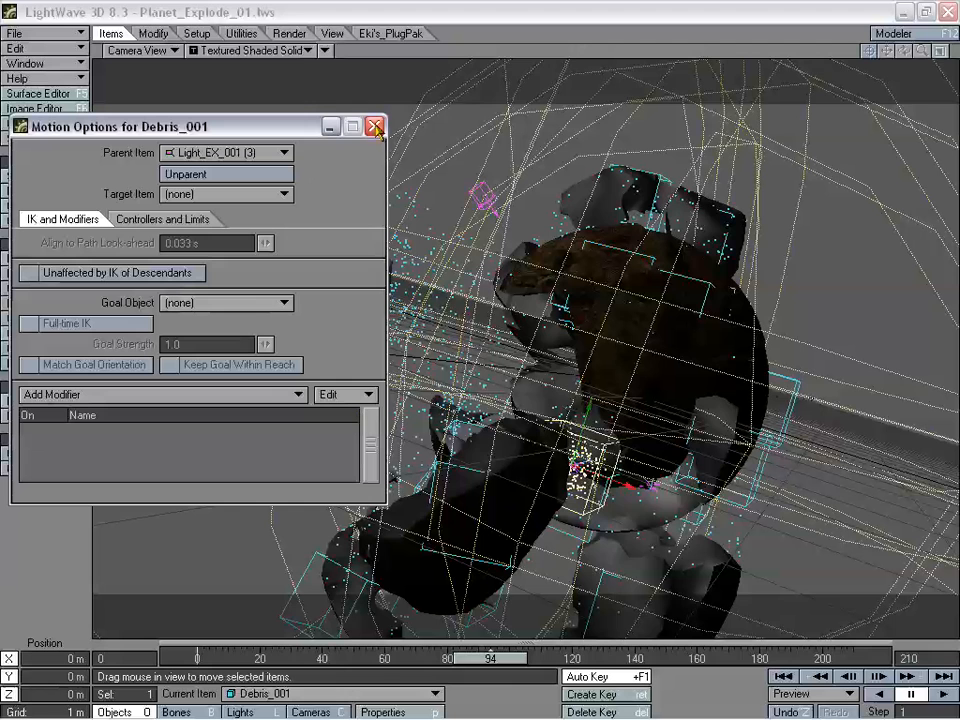
{"action": "left_click_drag", "start_coordinate": [472, 675], "coordinate": [393, 662]}
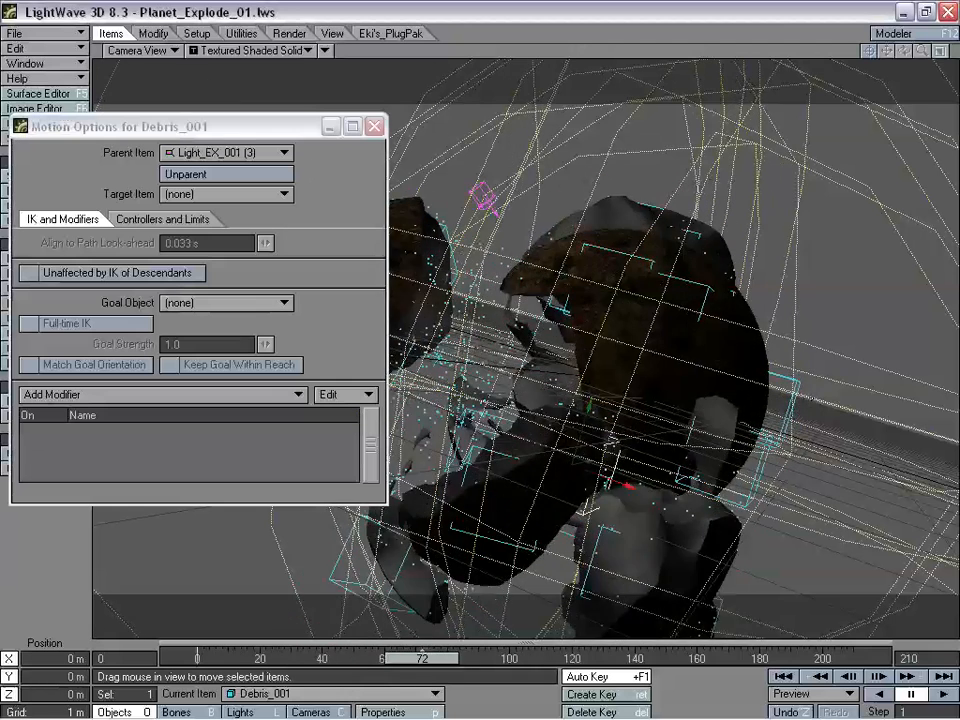
{"action": "left_click", "coordinate": [375, 127]}
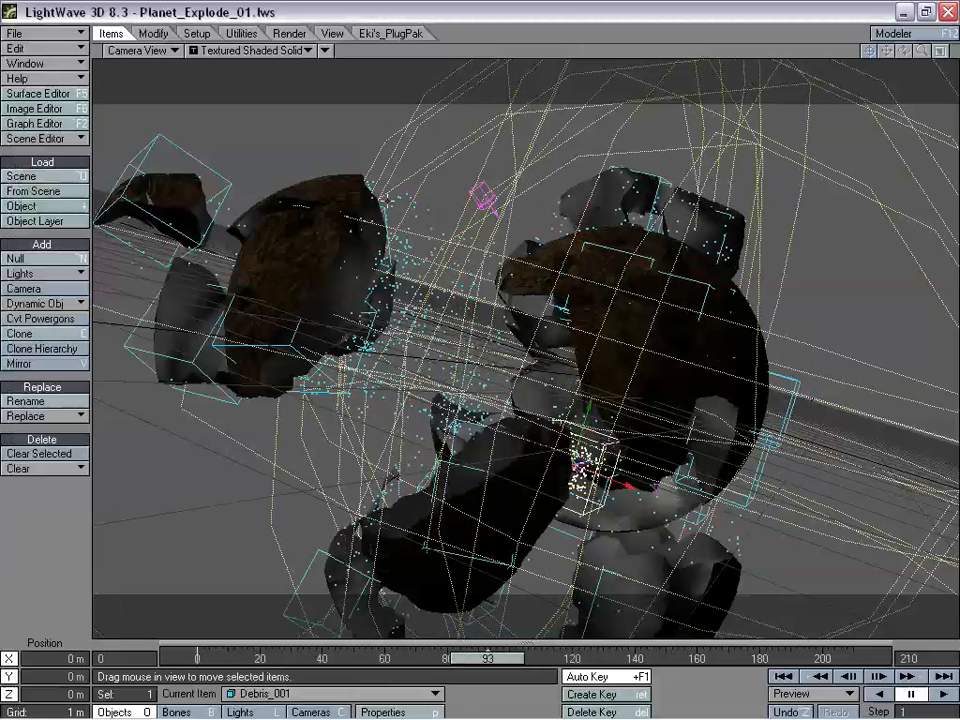
- Open the FX Emitter dynamics settings in the object properties of Debris_001 and move to frame 70
{"action": "key", "text": "p"}
{"action": "left_click_drag", "start_coordinate": [243, 140], "coordinate": [240, 26]}
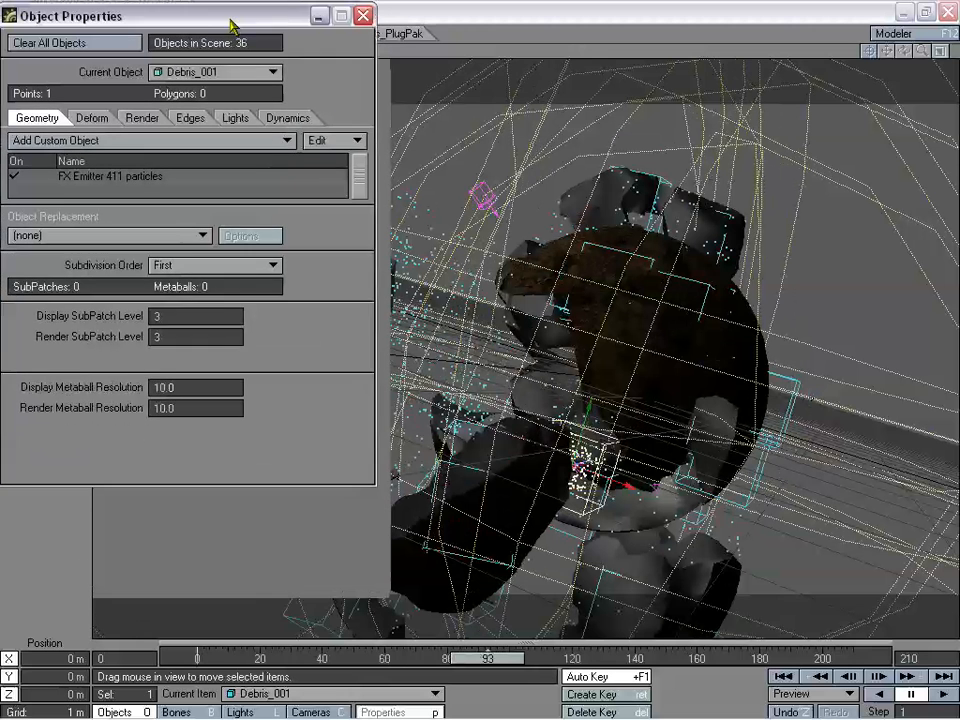
{"action": "left_click", "coordinate": [289, 116]}
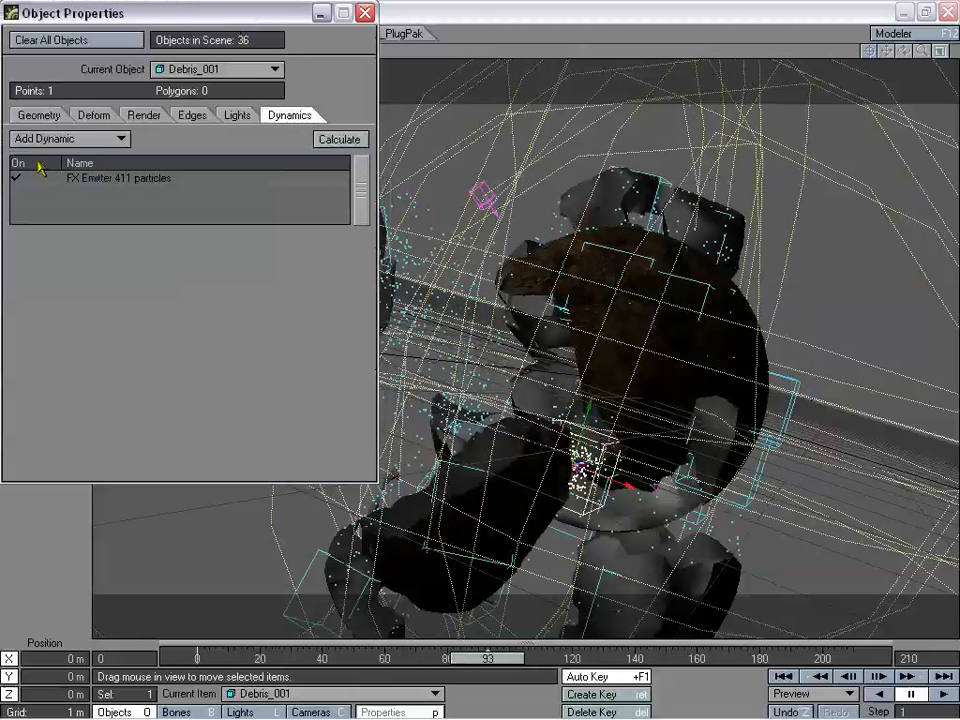
{"action": "left_click", "coordinate": [137, 182]}
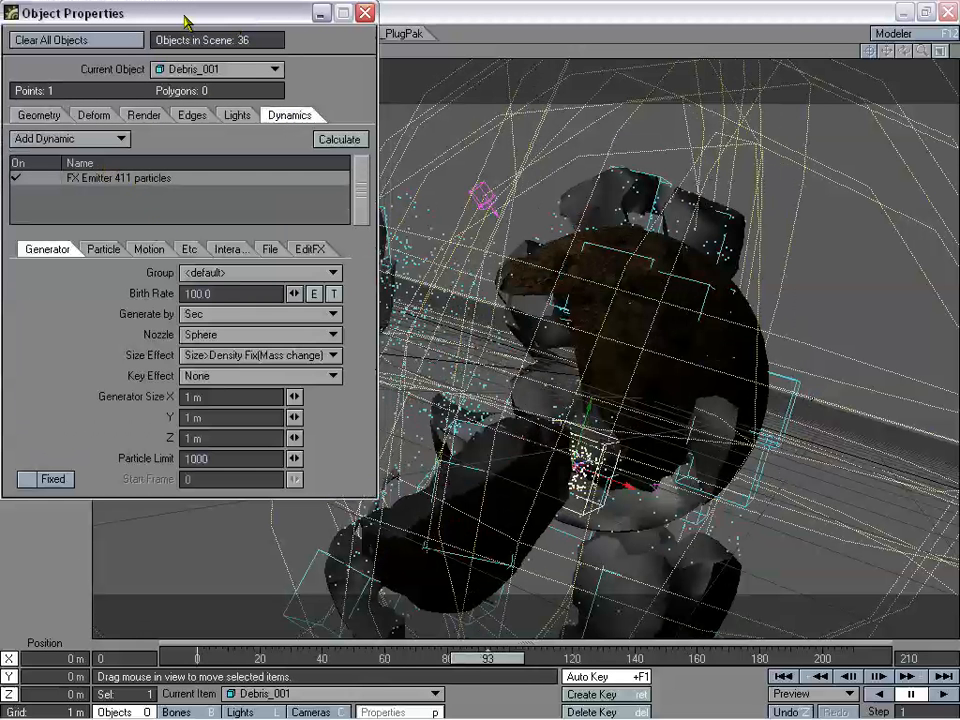
{"action": "left_click_drag", "start_coordinate": [175, 20], "coordinate": [173, 24]}
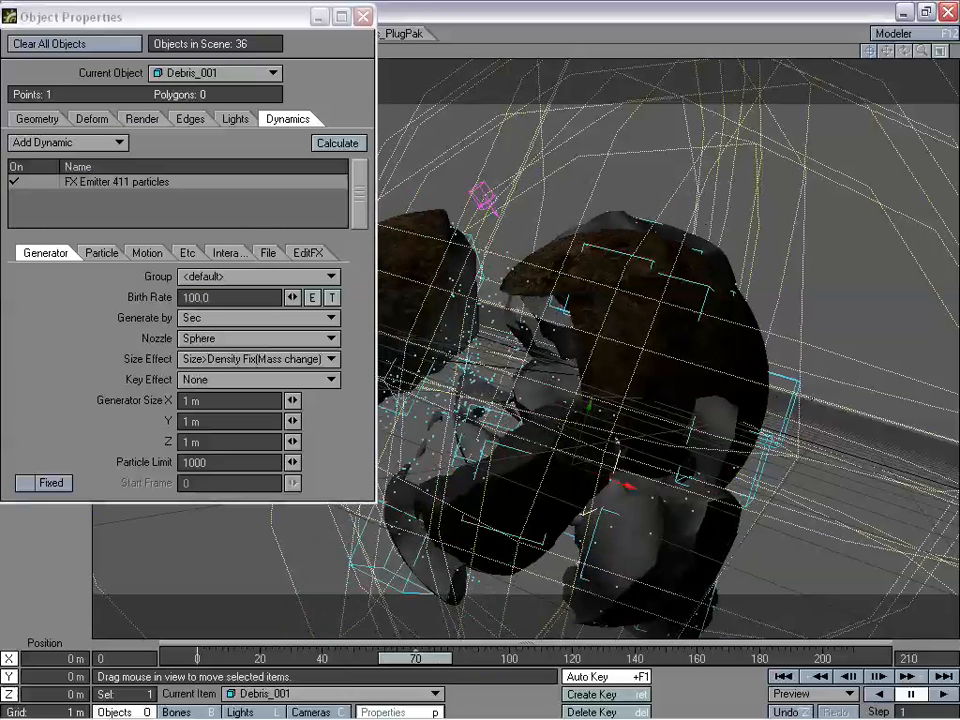
- Examine in Perspective view when the planet cracks open around the emitter, orbiting closely and scrubbing back to frame 40
{"action": "left_click_drag", "start_coordinate": [275, 17], "coordinate": [272, 106]}
{"action": "left_click", "coordinate": [120, 47]}
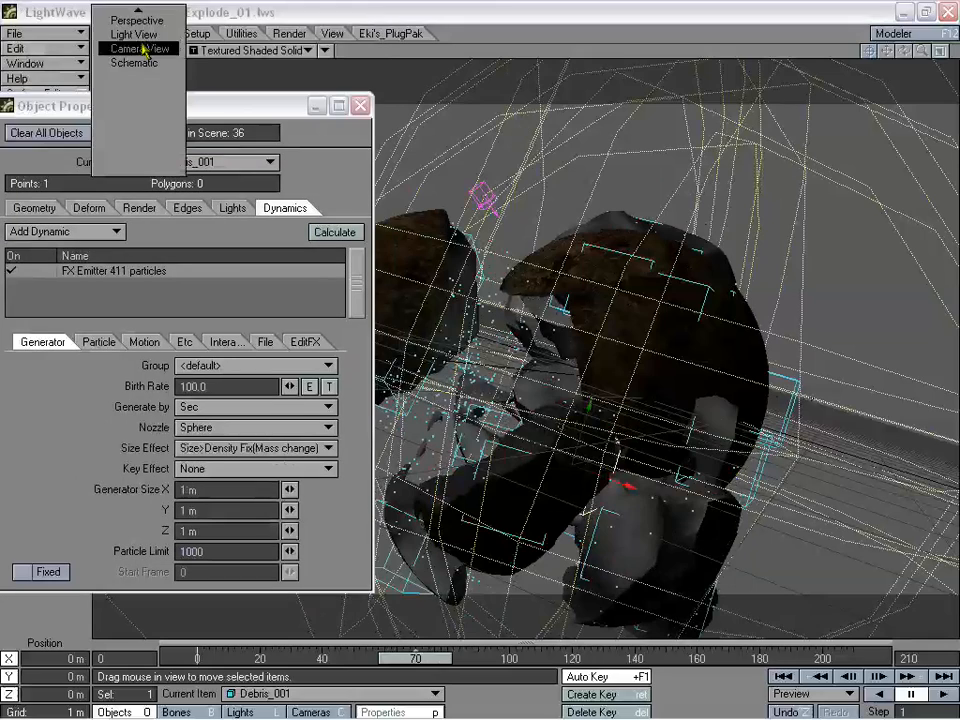
{"action": "left_click", "coordinate": [136, 119]}
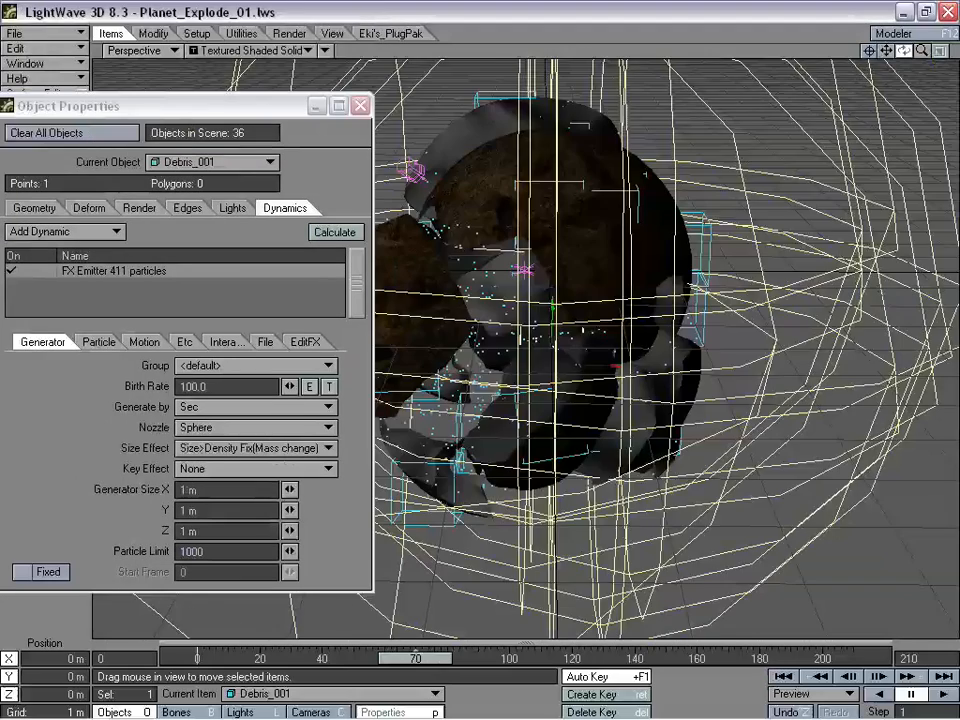
{"action": "left_click_drag", "start_coordinate": [904, 50], "coordinate": [958, 50]}
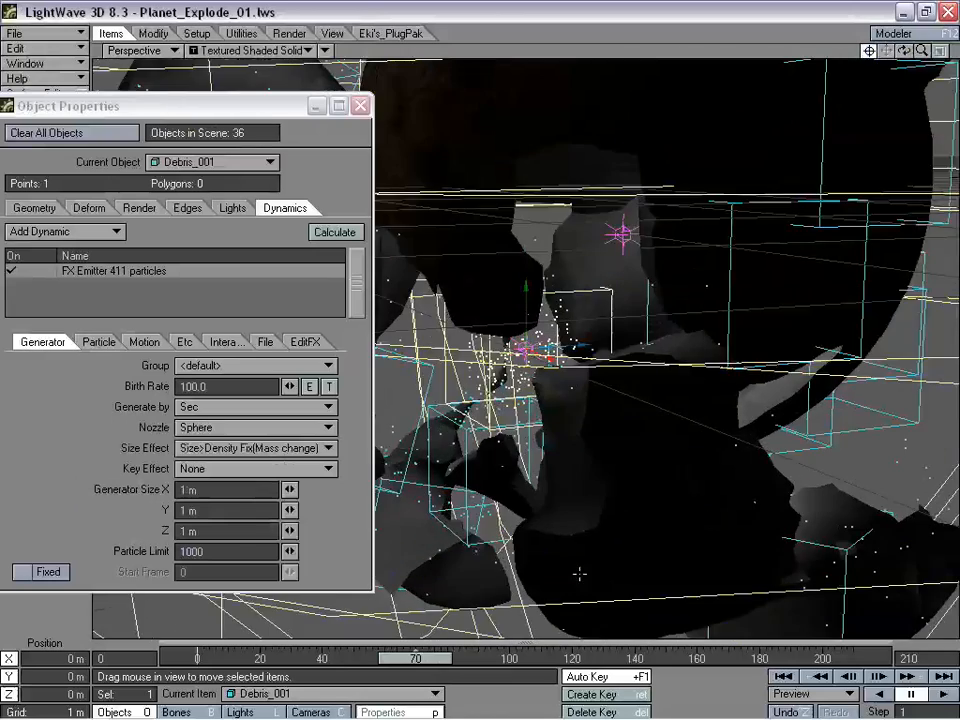
{"action": "left_click_drag", "start_coordinate": [447, 668], "coordinate": [340, 660]}
{"action": "left_click_drag", "start_coordinate": [904, 52], "coordinate": [936, 52]}
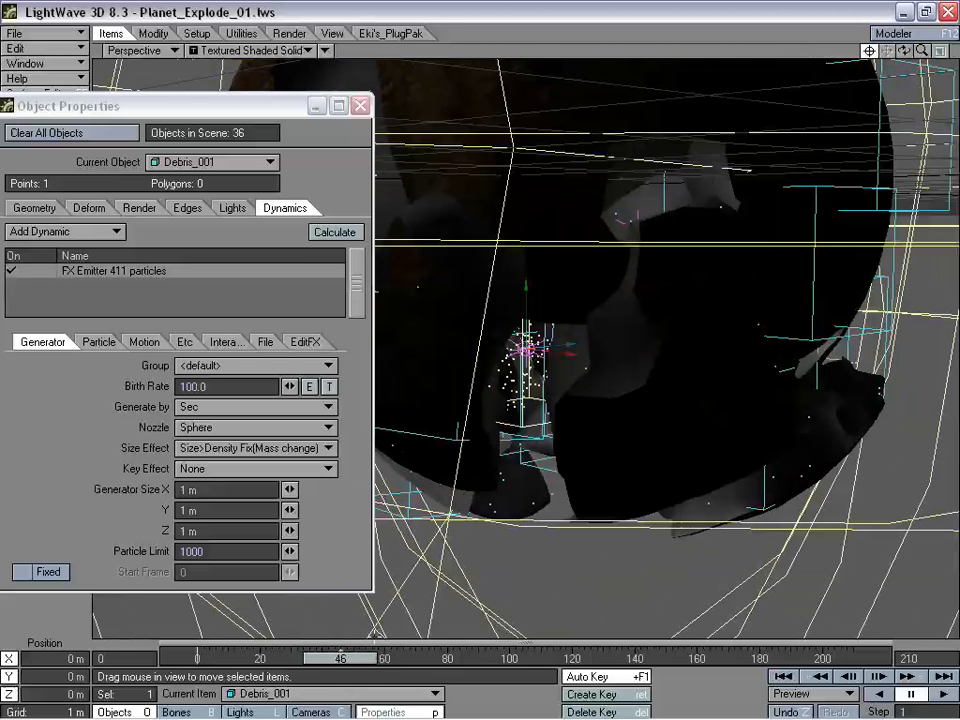
{"action": "left_click_drag", "start_coordinate": [342, 660], "coordinate": [321, 660]}
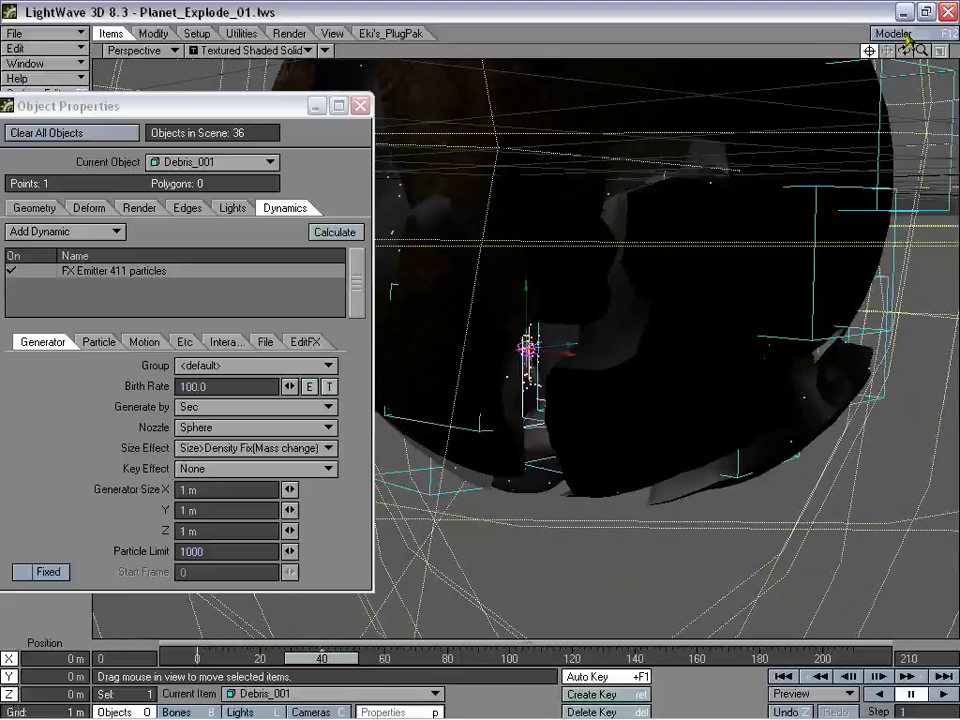
{"action": "left_click_drag", "start_coordinate": [907, 58], "coordinate": [927, 58]}
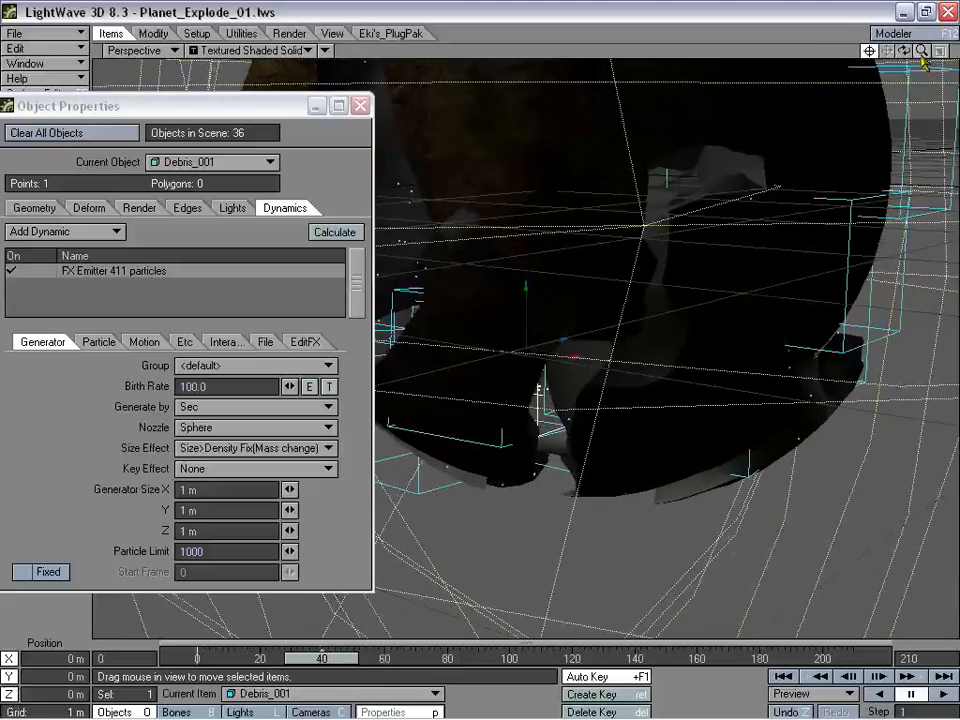
- Fix the emitter's start frame at 40 and set the particle life time to 210 frames
{"action": "left_click", "coordinate": [50, 574]}
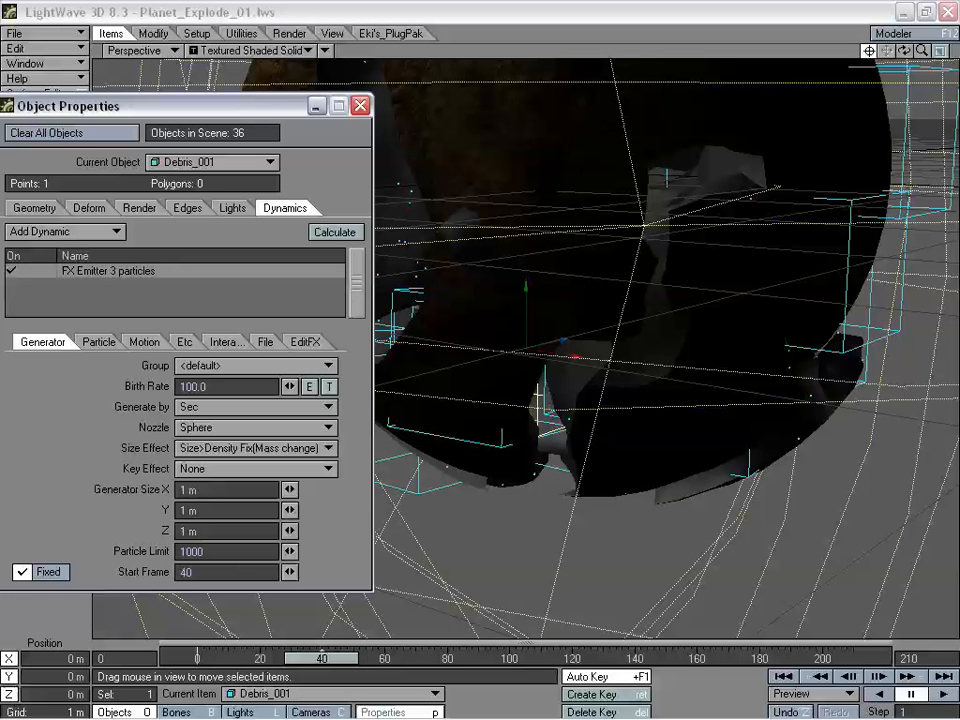
{"action": "left_click", "coordinate": [98, 342]}
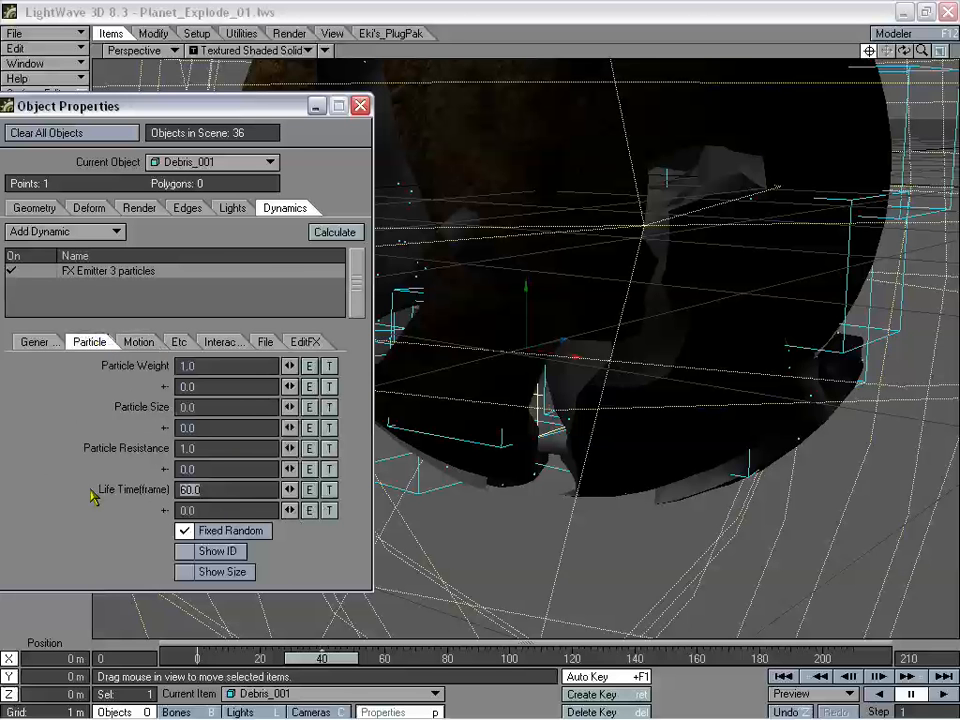
{"action": "key", "text": "Return"}
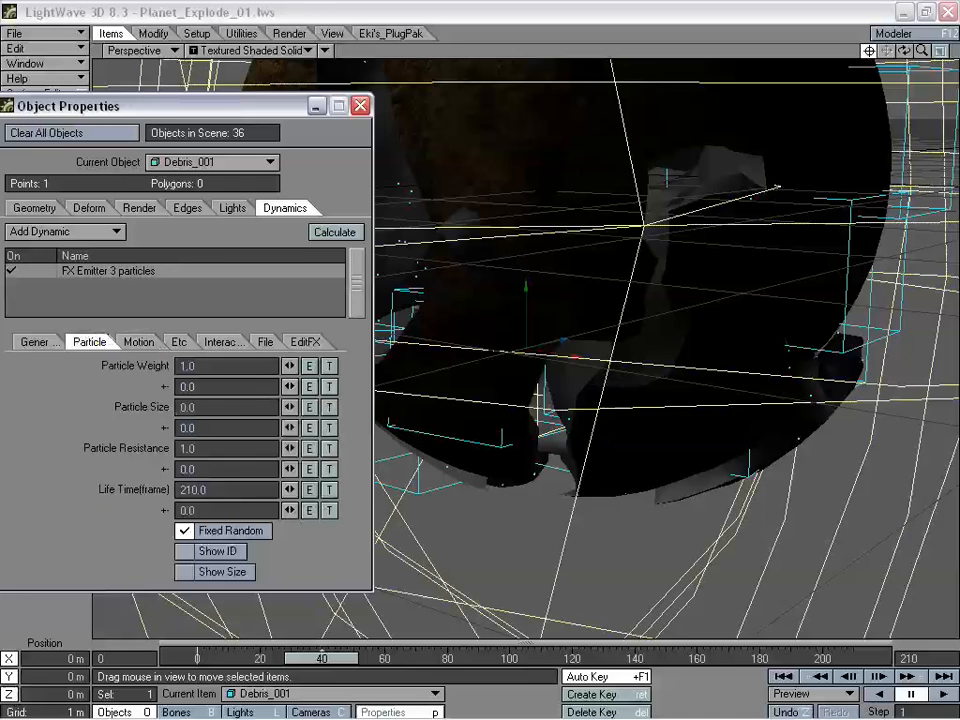
- Examine how the emitted particles sit around the planet's crack, zooming the Perspective view and scrubbing between frames 86 and 55
{"action": "left_click_drag", "start_coordinate": [337, 663], "coordinate": [465, 658]}
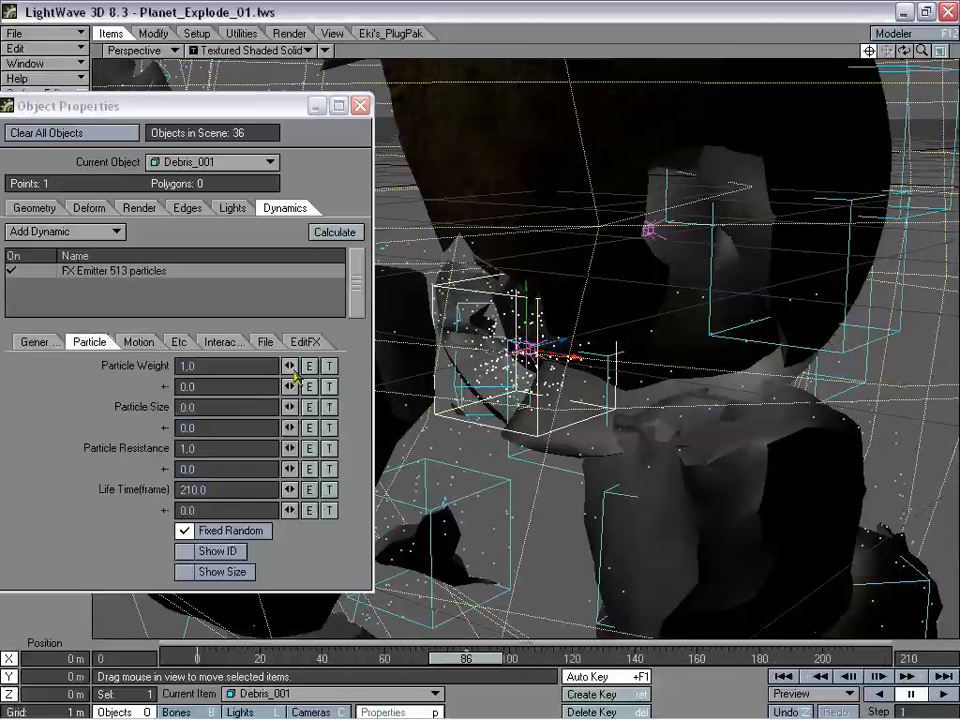
{"action": "left_click", "coordinate": [38, 341]}
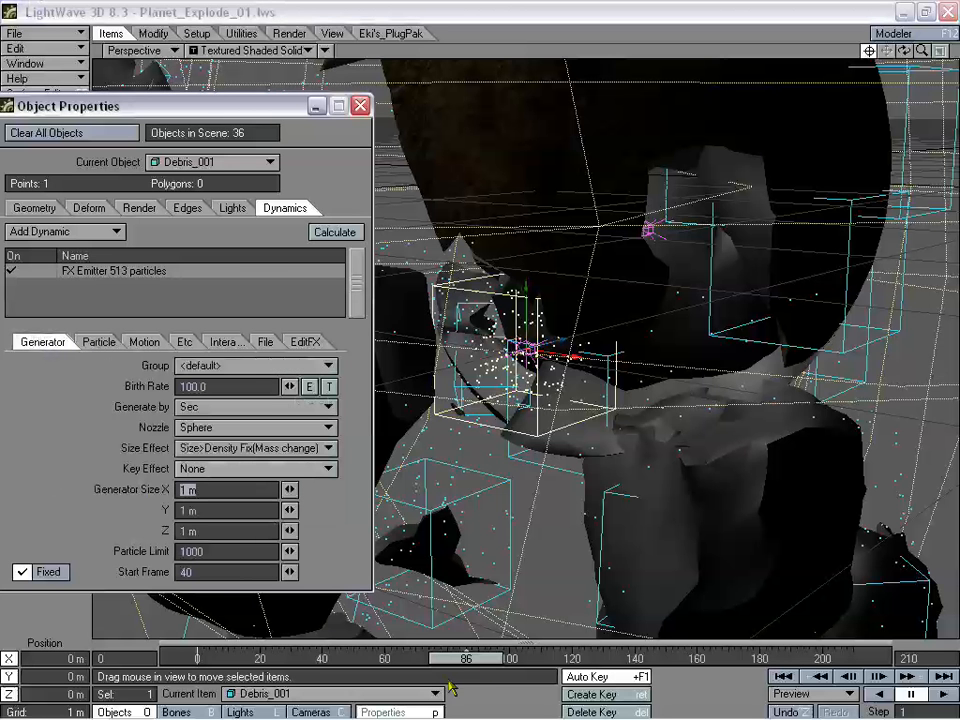
{"action": "left_click_drag", "start_coordinate": [465, 658], "coordinate": [428, 658]}
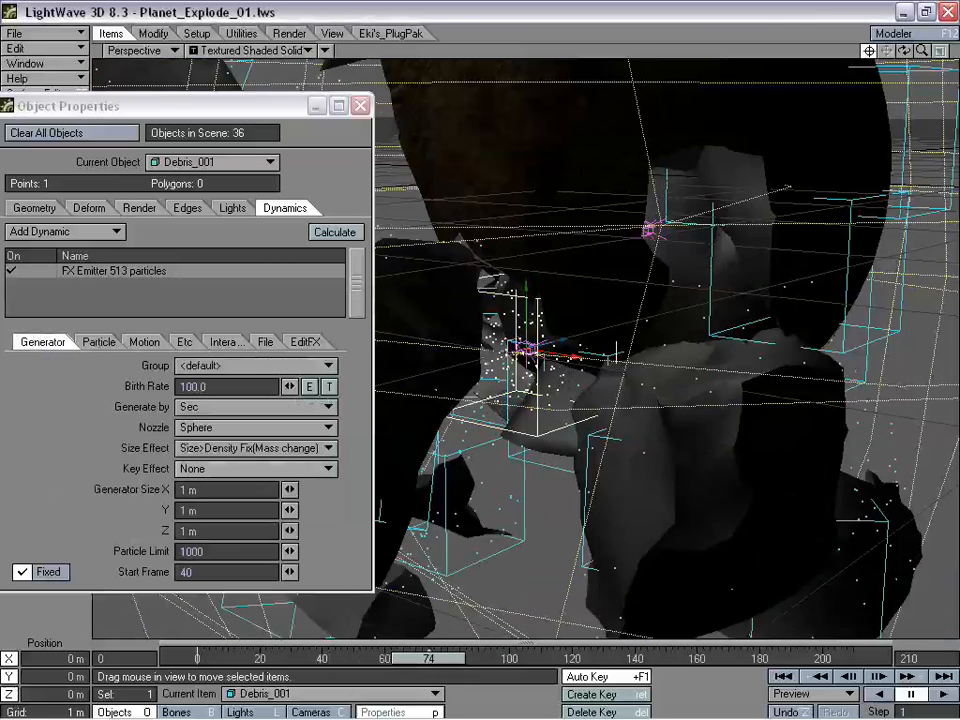
{"action": "left_click_drag", "start_coordinate": [922, 55], "coordinate": [840, 55]}
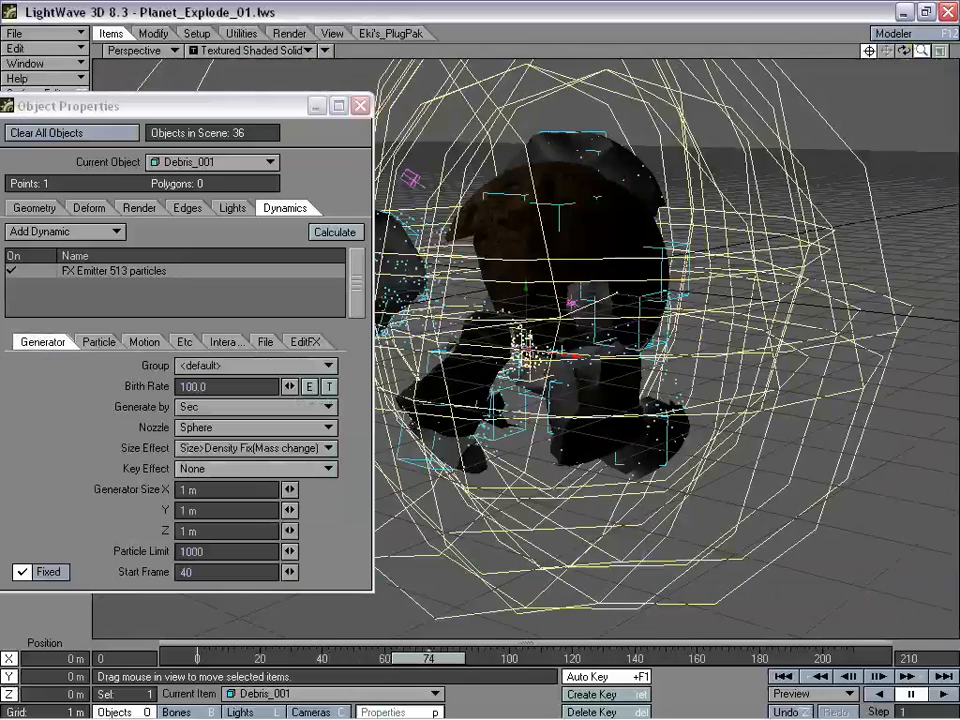
{"action": "mouse_move", "coordinate": [918, 57]}
{"action": "left_mouse_down"}
{"action": "mouse_move", "coordinate": [956, 57]}
{"action": "mouse_move", "coordinate": [894, 44]}
{"action": "mouse_move", "coordinate": [884, 52]}
{"action": "mouse_move", "coordinate": [900, 64]}
{"action": "left_mouse_up"}
{"action": "mouse_move", "coordinate": [444, 662]}
{"action": "left_mouse_down"}
{"action": "mouse_move", "coordinate": [320, 662]}
{"action": "mouse_move", "coordinate": [493, 666]}
{"action": "mouse_move", "coordinate": [310, 662]}
{"action": "mouse_move", "coordinate": [423, 662]}
{"action": "mouse_move", "coordinate": [336, 662]}
{"action": "mouse_move", "coordinate": [378, 662]}
{"action": "left_mouse_up"}
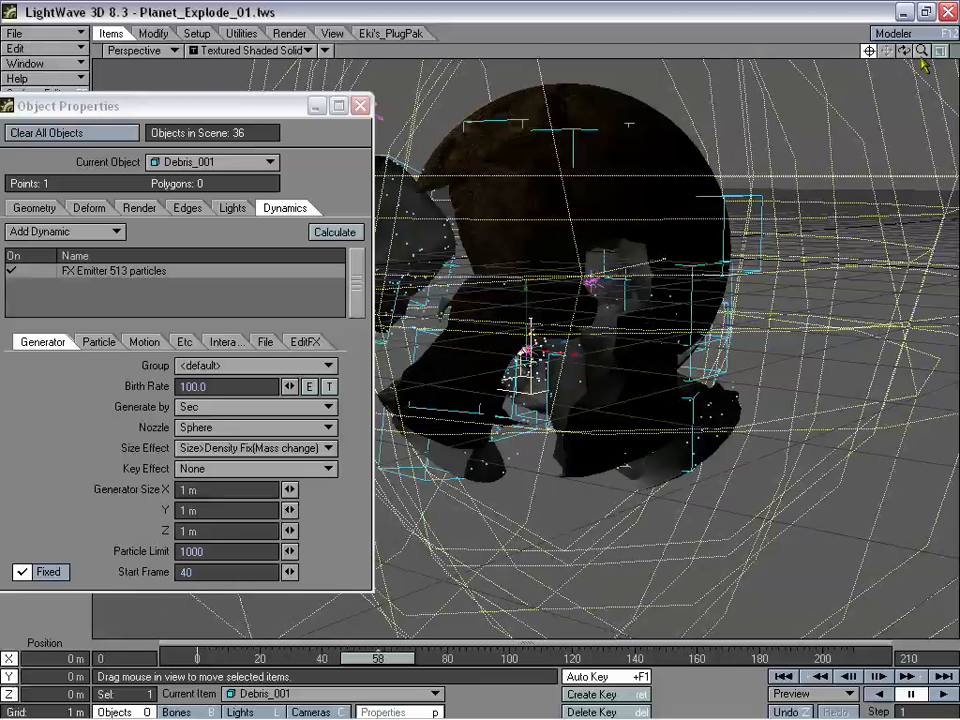
{"action": "left_click_drag", "start_coordinate": [922, 50], "coordinate": [953, 50]}
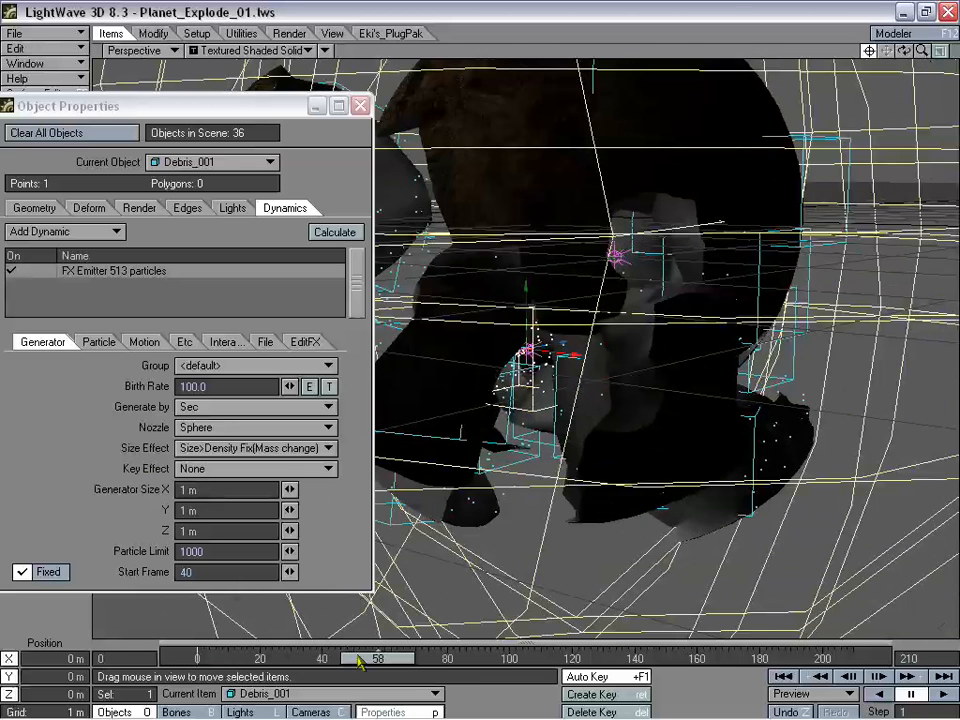
{"action": "mouse_move", "coordinate": [360, 662]}
{"action": "left_mouse_down"}
{"action": "mouse_move", "coordinate": [318, 662]}
{"action": "mouse_move", "coordinate": [384, 662]}
{"action": "mouse_move", "coordinate": [302, 660]}
{"action": "mouse_move", "coordinate": [369, 660]}
{"action": "left_mouse_up"}
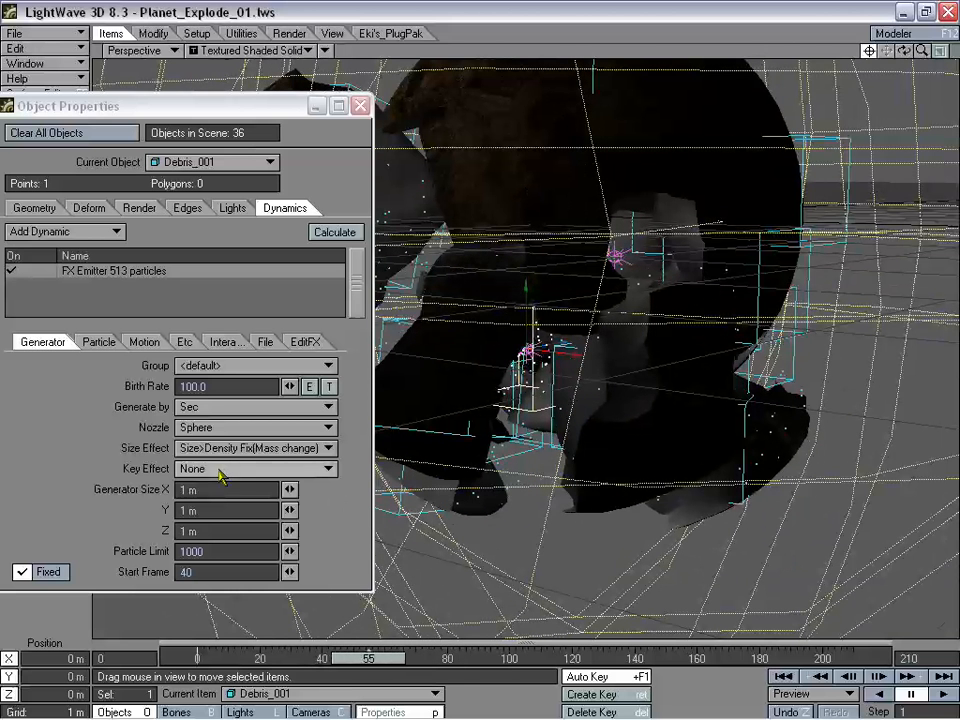
- Set the emitter's generator size to 1.5 m on X, Y and Z and scrub the timeline to check the spread
{"action": "left_click", "coordinate": [218, 488]}
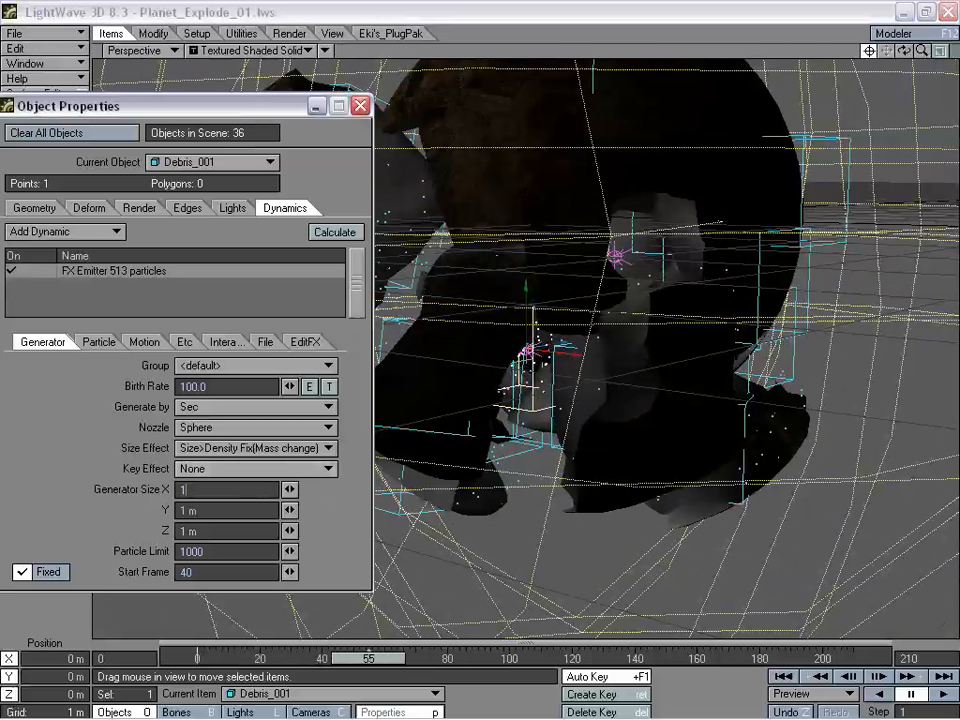
{"action": "type", "text": "1.5"}
{"action": "key", "text": "Tab"}
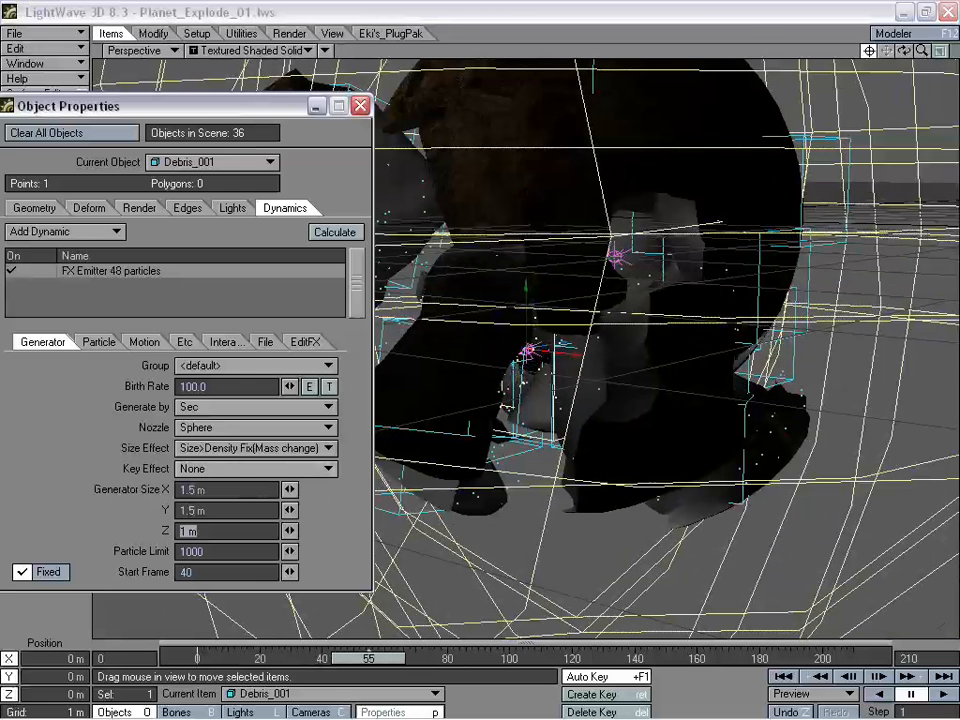
{"action": "type", "text": "1.5"}
{"action": "key", "text": "Tab"}
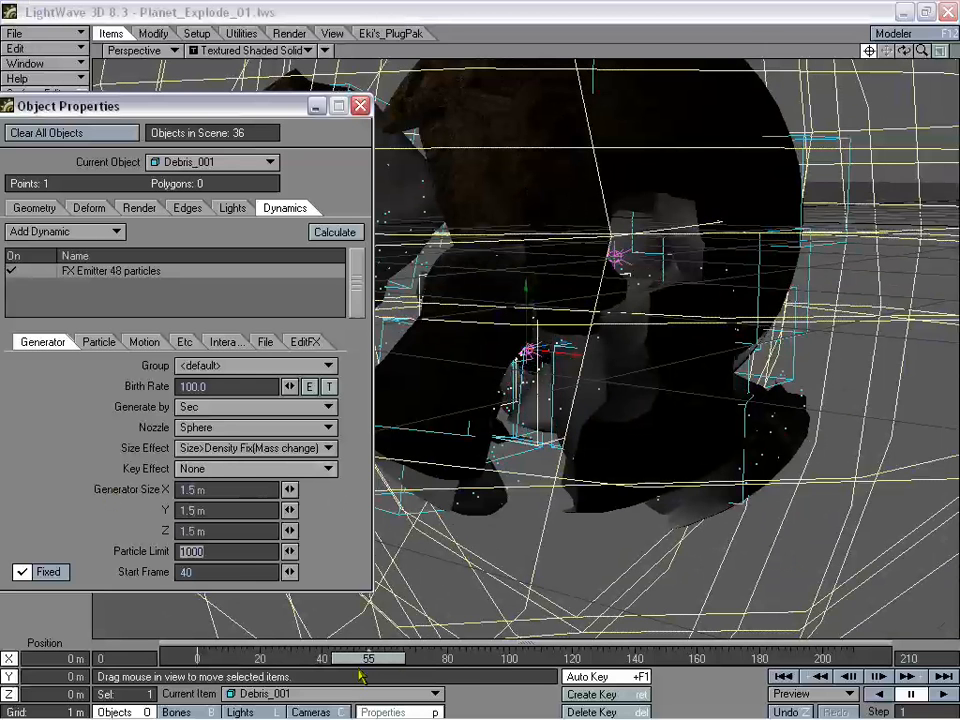
{"action": "mouse_move", "coordinate": [391, 661]}
{"action": "left_mouse_down"}
{"action": "mouse_move", "coordinate": [219, 661]}
{"action": "mouse_move", "coordinate": [407, 661]}
{"action": "left_mouse_up"}
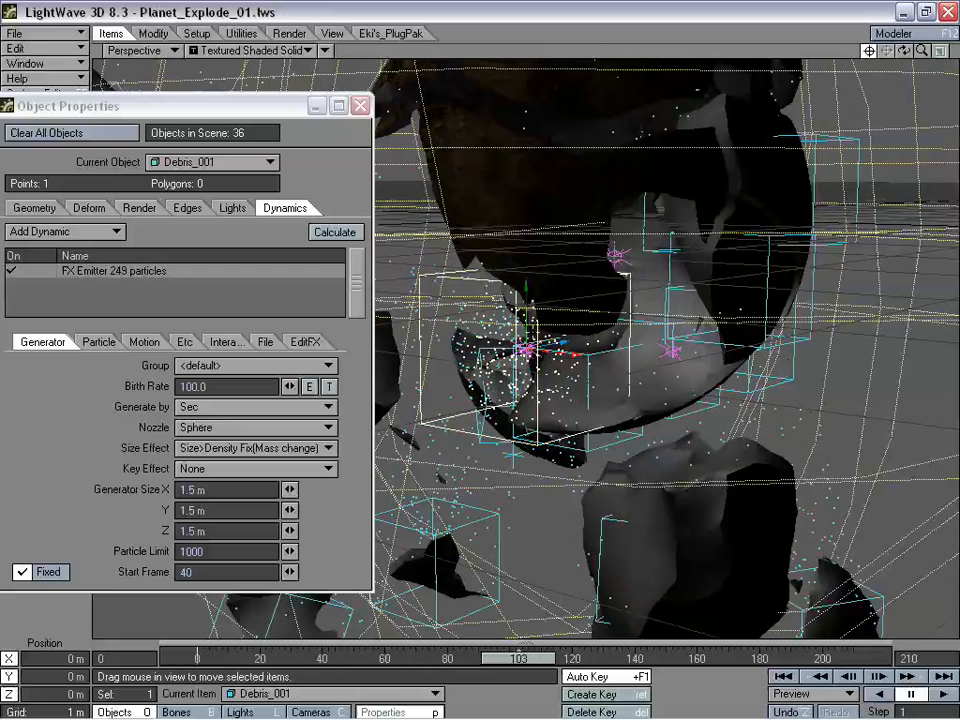
{"action": "left_click_drag", "start_coordinate": [500, 658], "coordinate": [462, 658]}
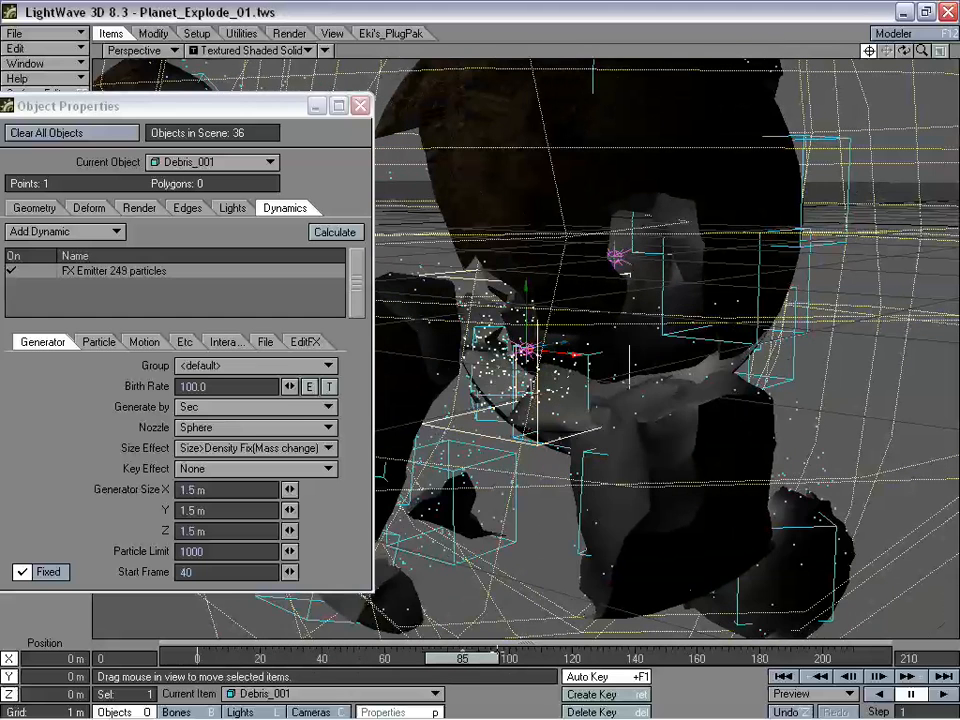
- Set the emitter's explosion motion to 5 m/s and scrub forward to frame 141 to check the particle movement
{"action": "left_click", "coordinate": [95, 342]}
{"action": "left_click", "coordinate": [140, 342]}
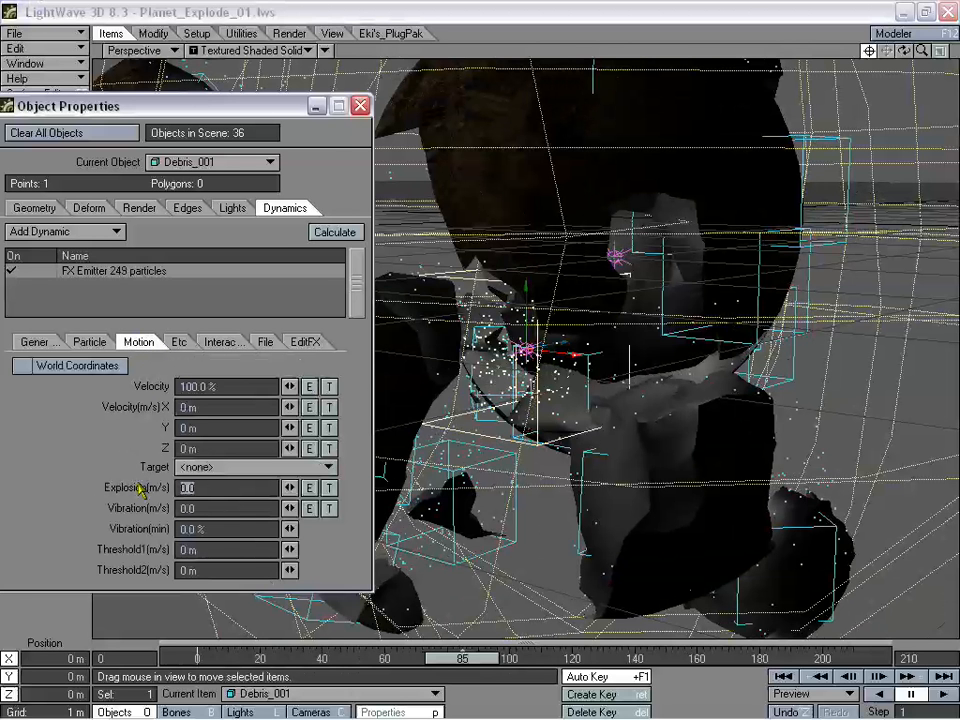
{"action": "type", "text": "5"}
{"action": "key", "text": "Tab"}
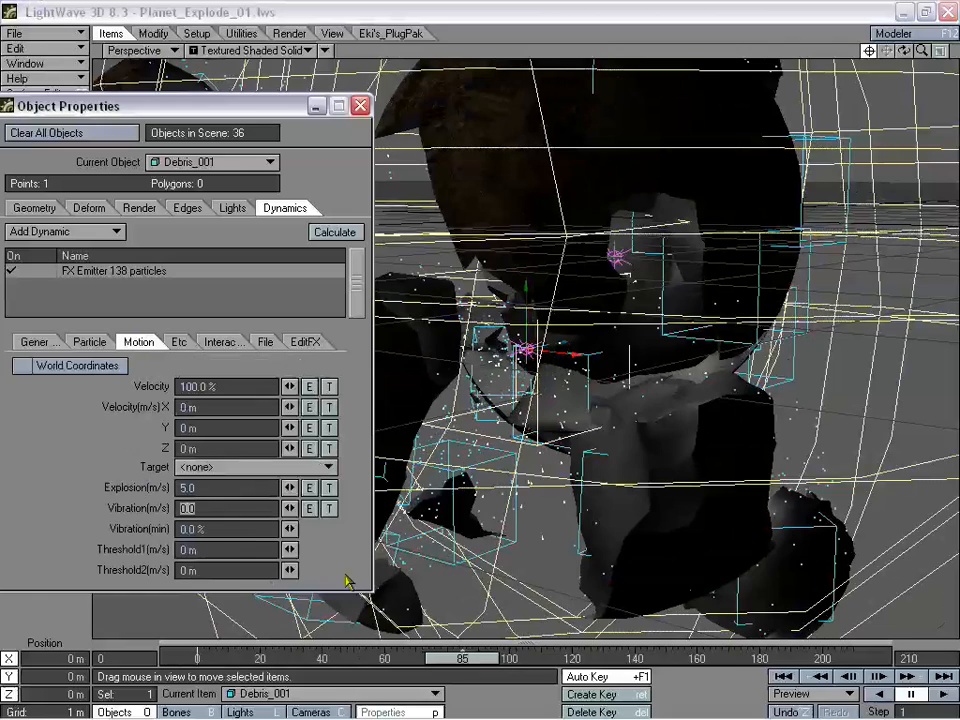
{"action": "left_click_drag", "start_coordinate": [486, 656], "coordinate": [637, 657]}
- Set the particle resistance to 0 and scrub back through the explosion to check the particles
{"action": "left_click", "coordinate": [80, 342]}
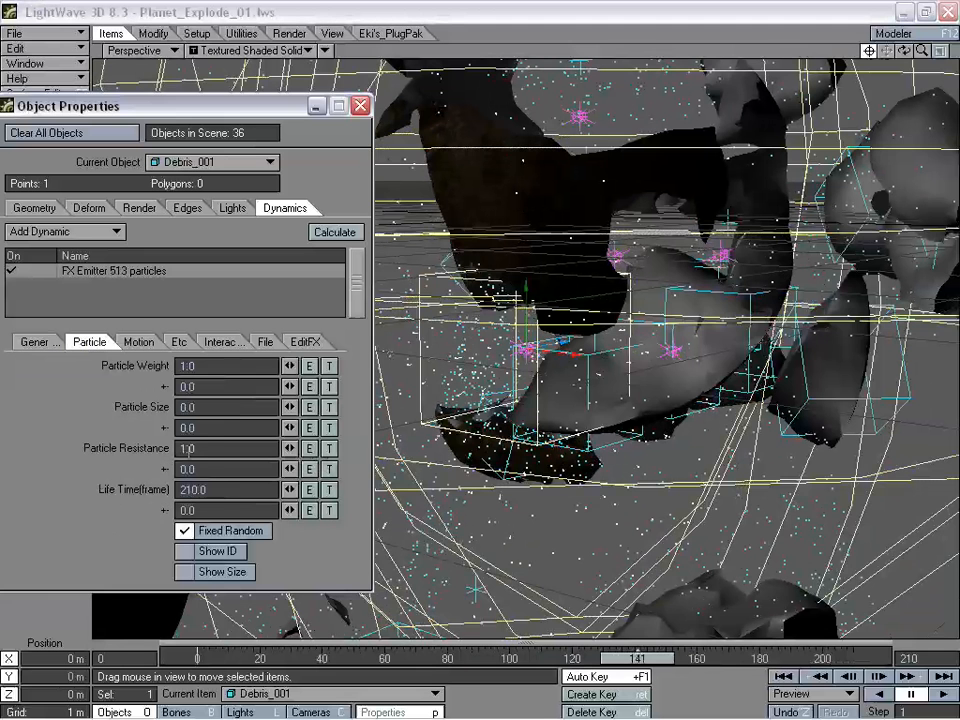
{"action": "key", "text": "Return"}
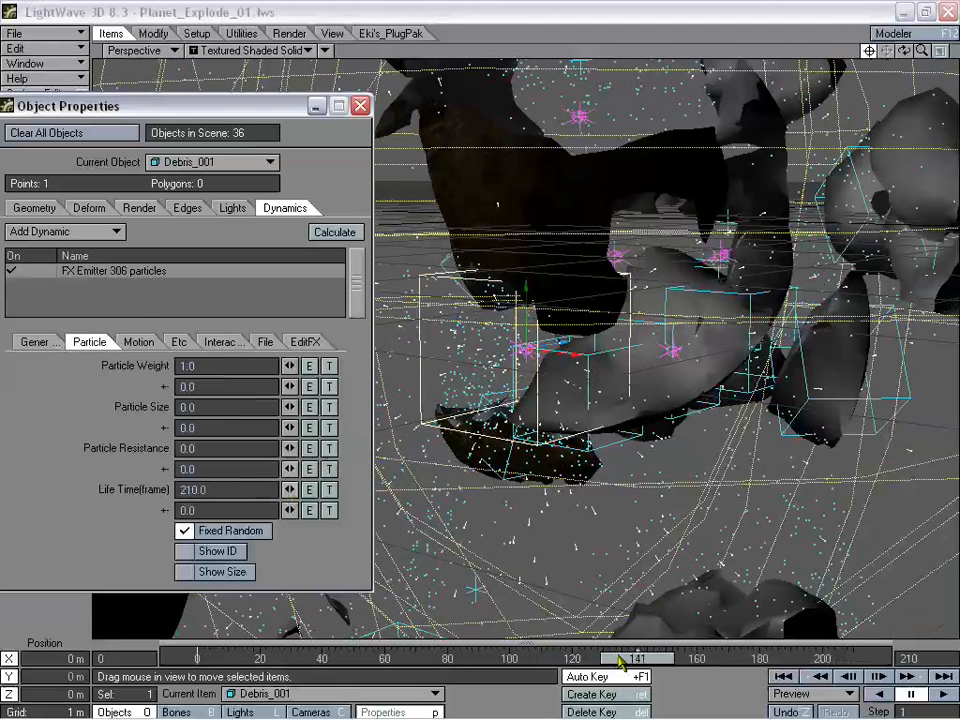
{"action": "left_click_drag", "start_coordinate": [620, 661], "coordinate": [353, 661]}
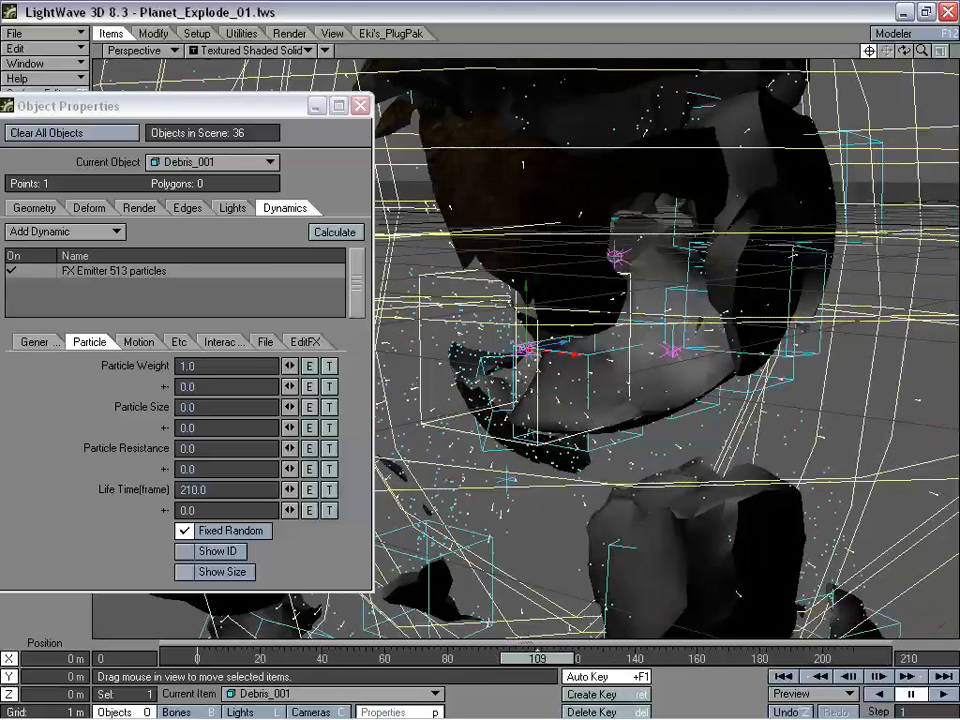
- Make the emitter generate particles by frame with a birth rate of 1000, and scrub the timeline to check the burst
{"action": "left_click", "coordinate": [45, 342]}
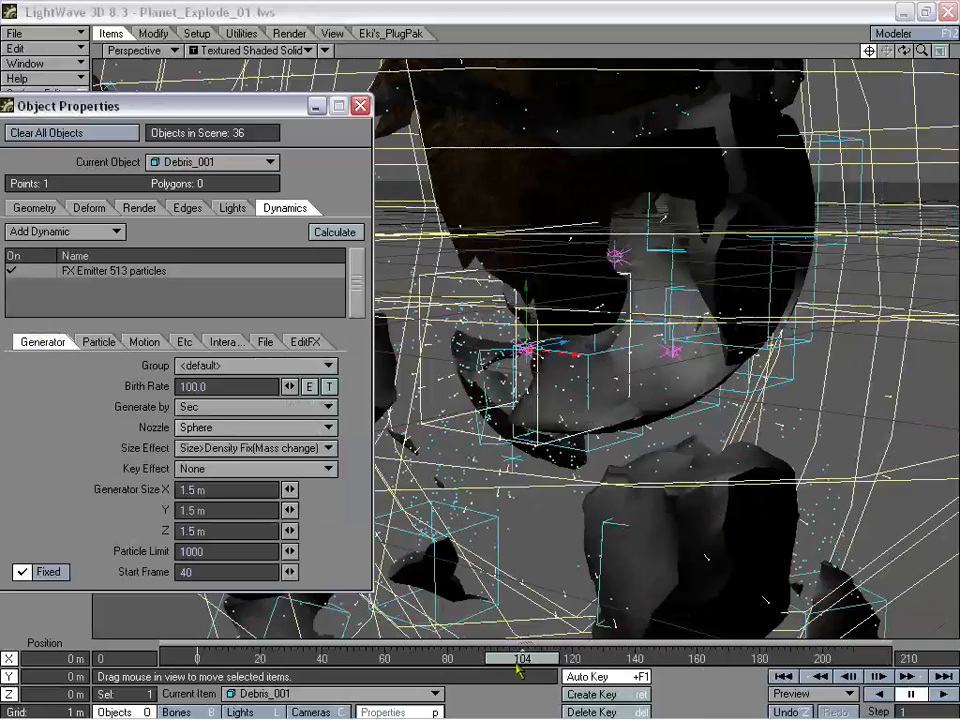
{"action": "left_click_drag", "start_coordinate": [521, 658], "coordinate": [383, 658]}
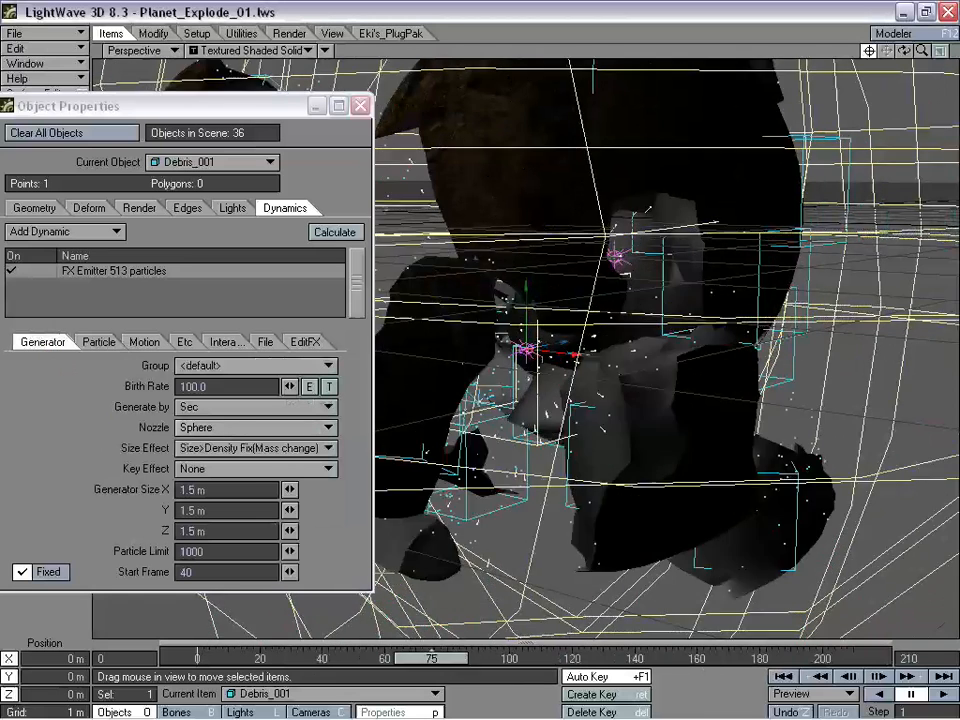
{"action": "left_click", "coordinate": [226, 409]}
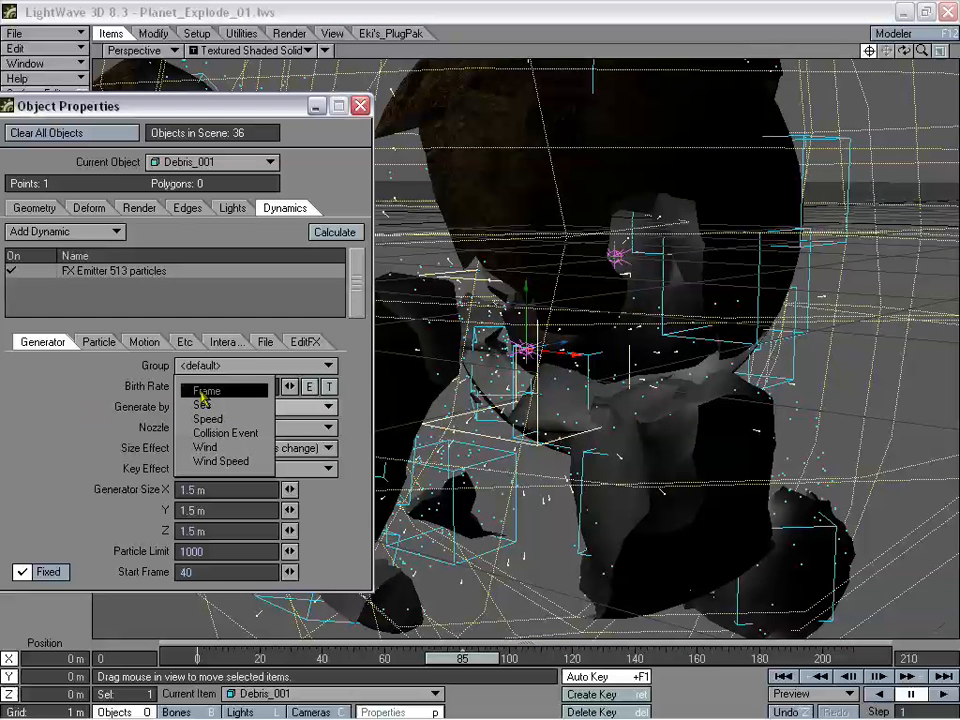
{"action": "left_click", "coordinate": [206, 391]}
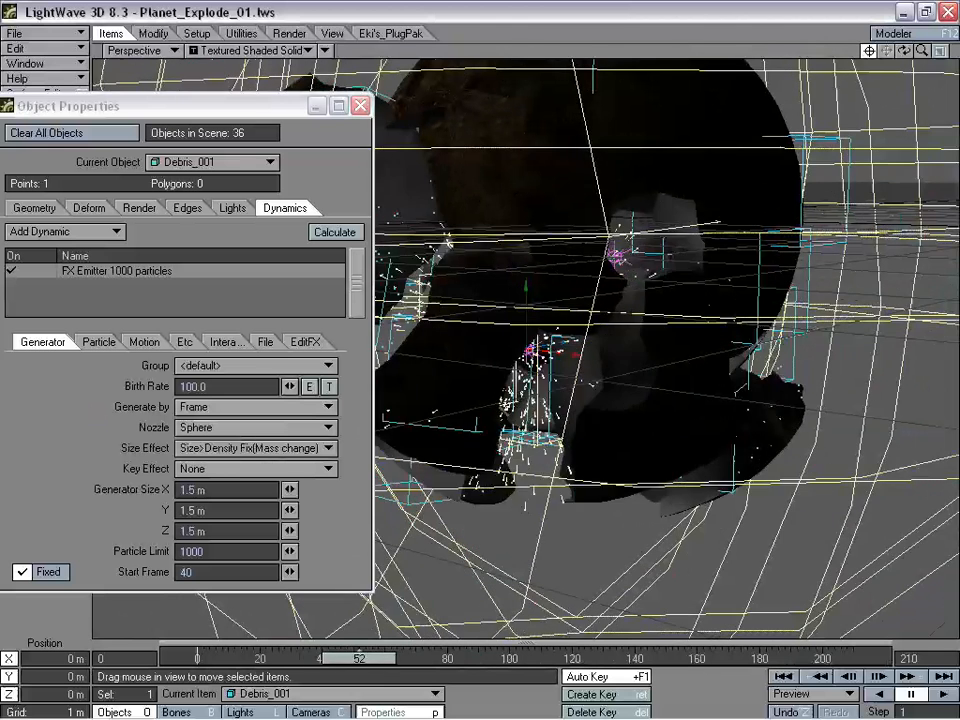
{"action": "left_click", "coordinate": [225, 388]}
{"action": "type", "text": "100"}
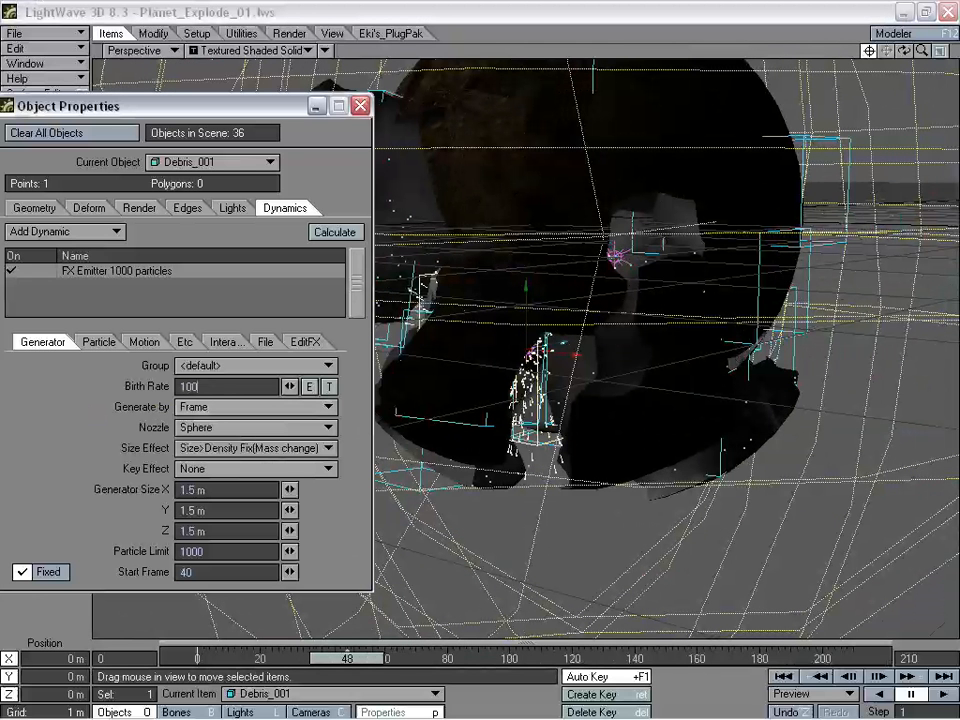
{"action": "type", "text": "0"}
{"action": "key", "text": "Tab"}
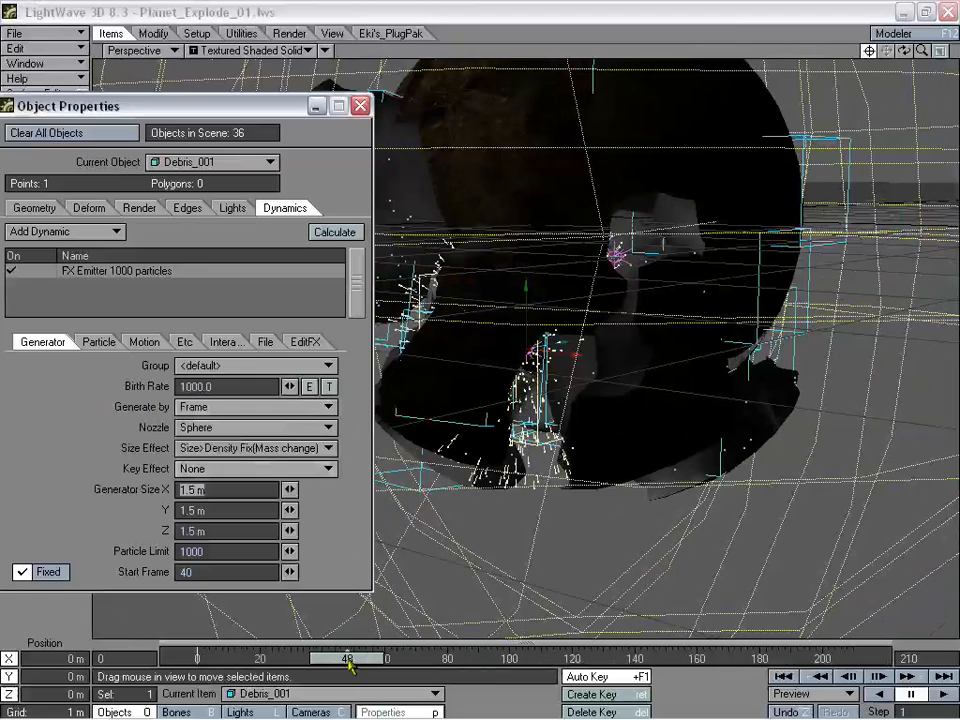
{"action": "left_click_drag", "start_coordinate": [350, 665], "coordinate": [480, 660]}
- Switch the viewport to Camera View and scrub the explosion back to frame 61
{"action": "left_click", "coordinate": [134, 50]}
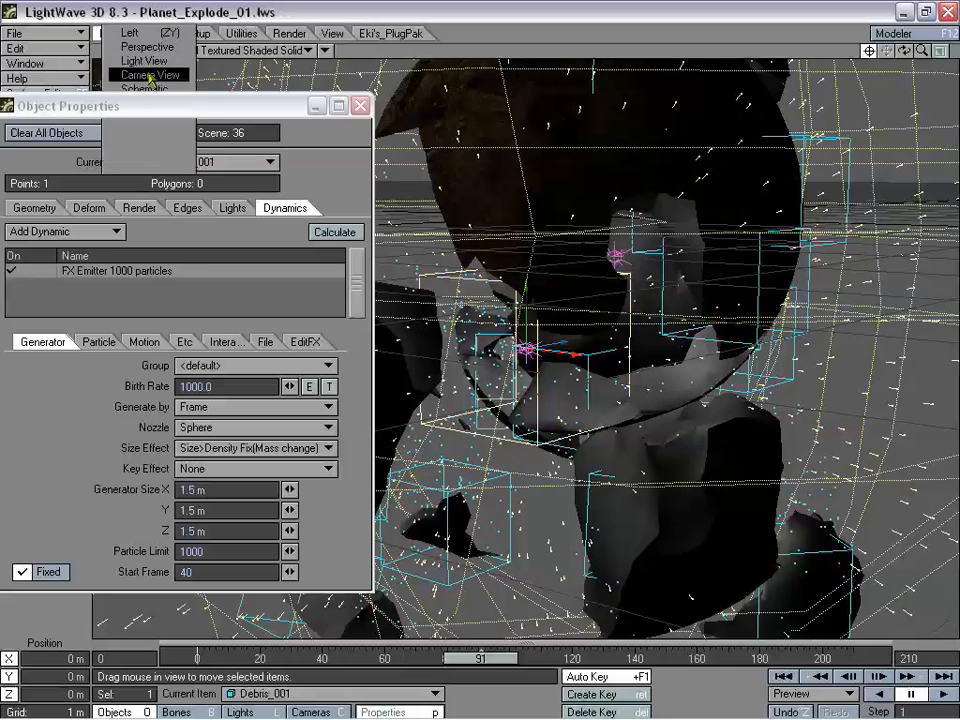
{"action": "left_click", "coordinate": [148, 75]}
{"action": "left_click_drag", "start_coordinate": [486, 662], "coordinate": [386, 660]}
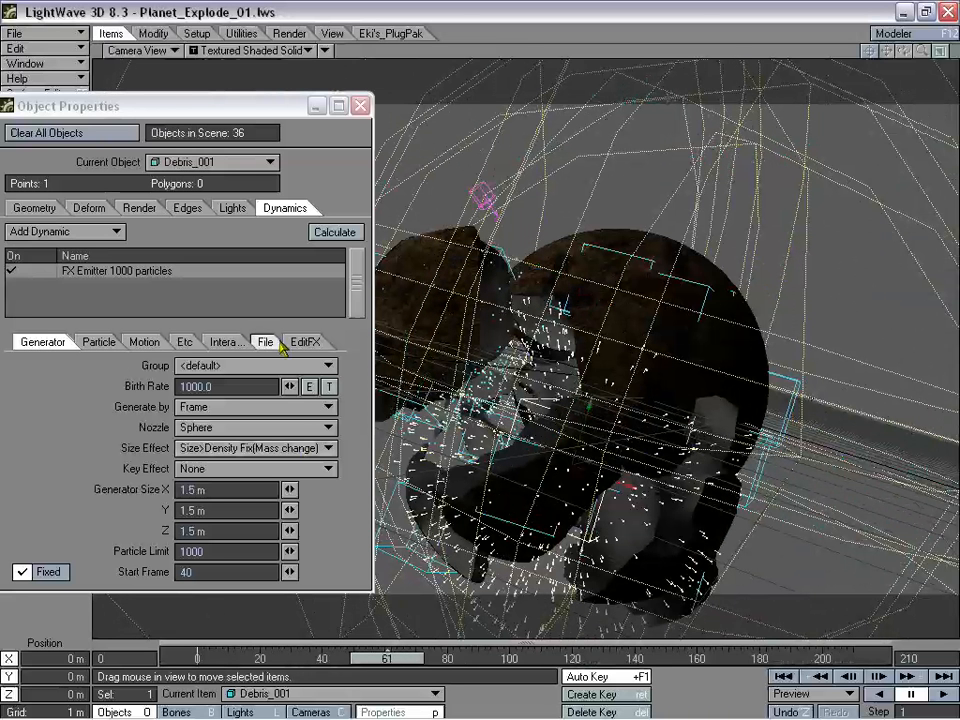
- Review the emitter's particle, motion, gravity, interaction and generator settings while scrubbing the debris between frames 55 and 71 in Camera View
{"action": "left_click", "coordinate": [98, 342]}
{"action": "left_click", "coordinate": [145, 342]}
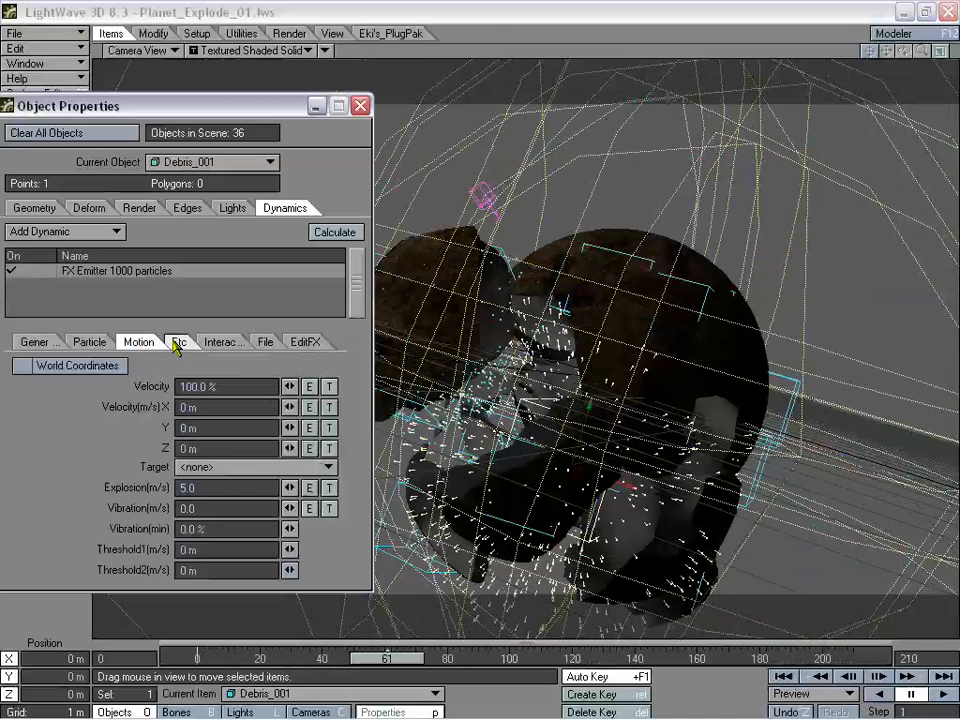
{"action": "left_click", "coordinate": [182, 342]}
{"action": "left_click", "coordinate": [216, 342]}
{"action": "left_click", "coordinate": [168, 342]}
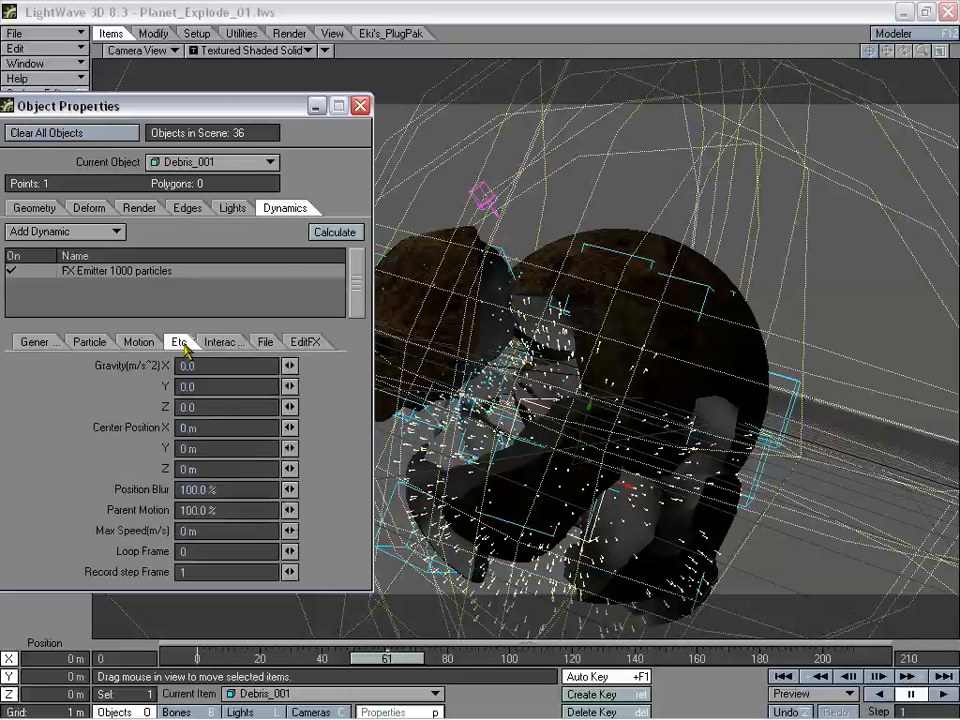
{"action": "left_click", "coordinate": [139, 342]}
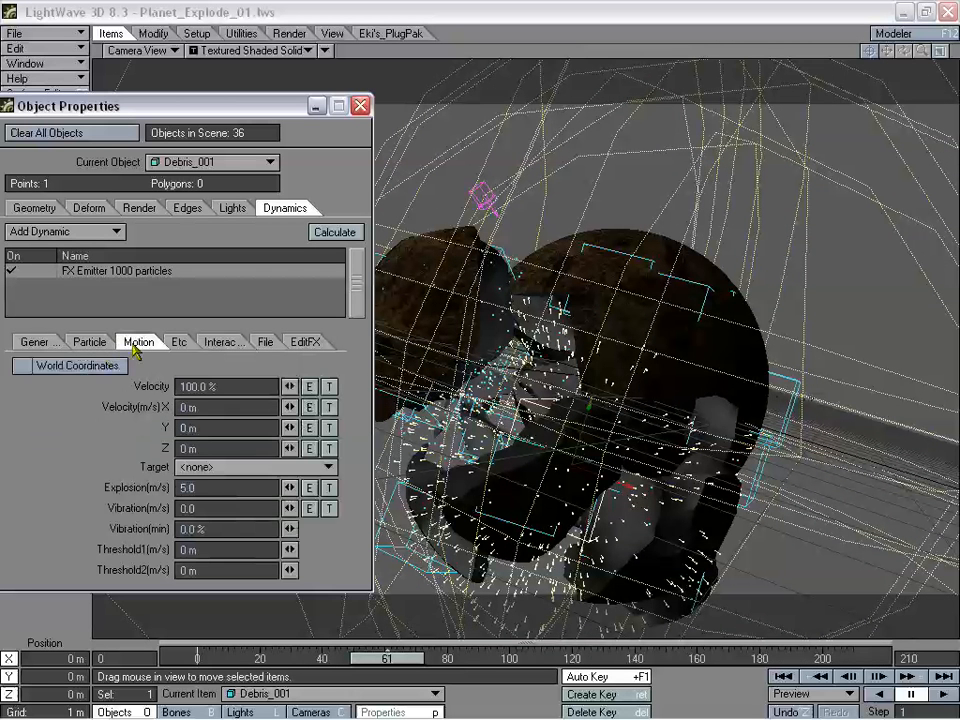
{"action": "left_click", "coordinate": [264, 343]}
{"action": "left_click", "coordinate": [197, 343]}
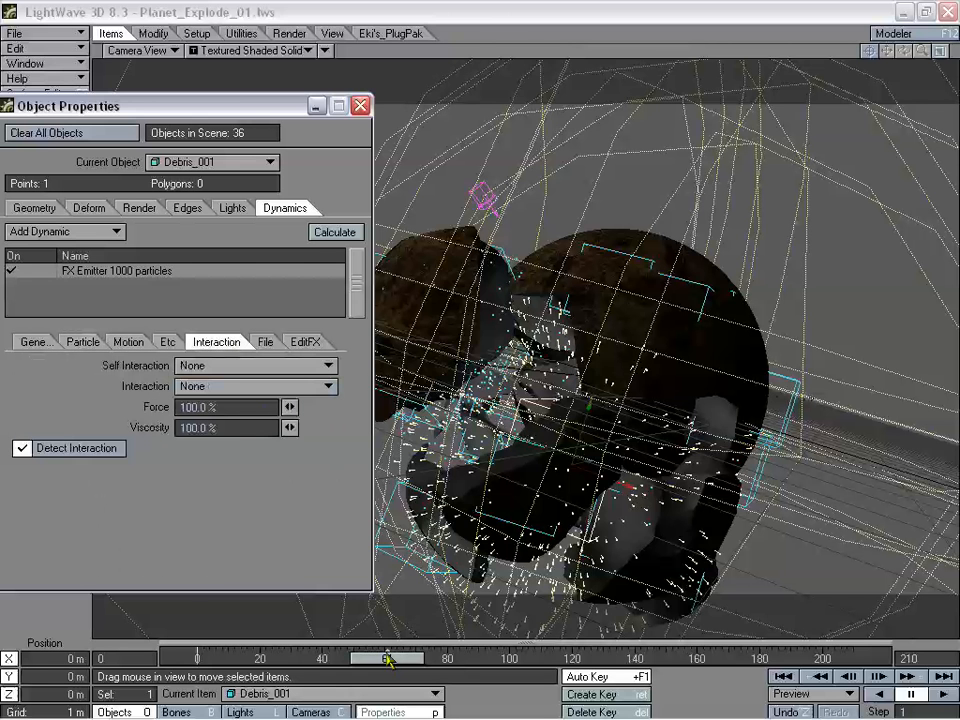
{"action": "left_click_drag", "start_coordinate": [388, 658], "coordinate": [419, 658]}
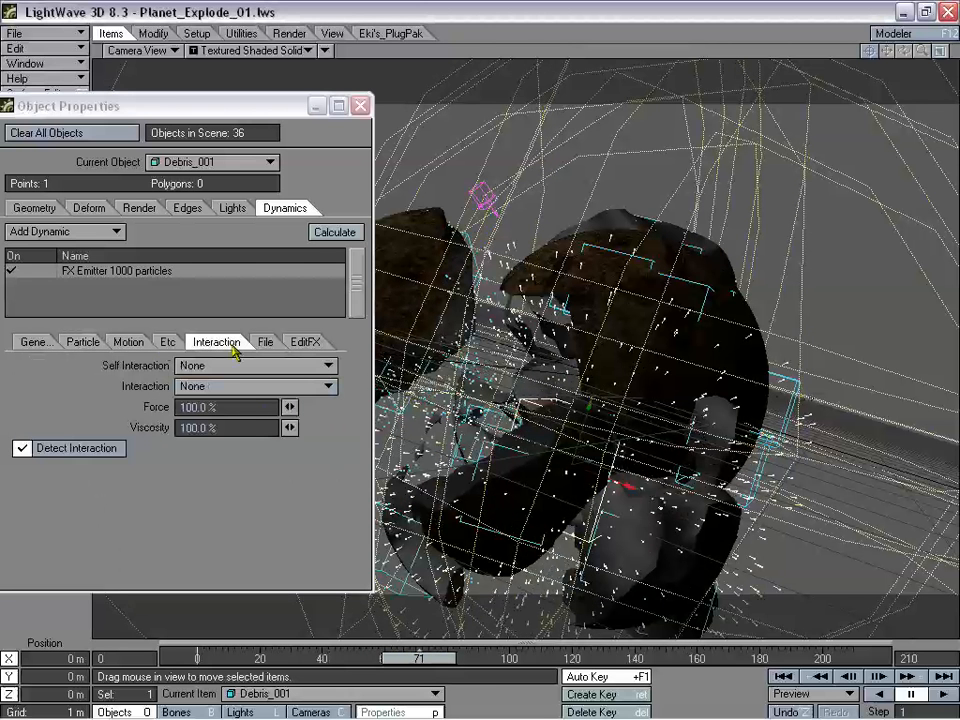
{"action": "left_click", "coordinate": [168, 342]}
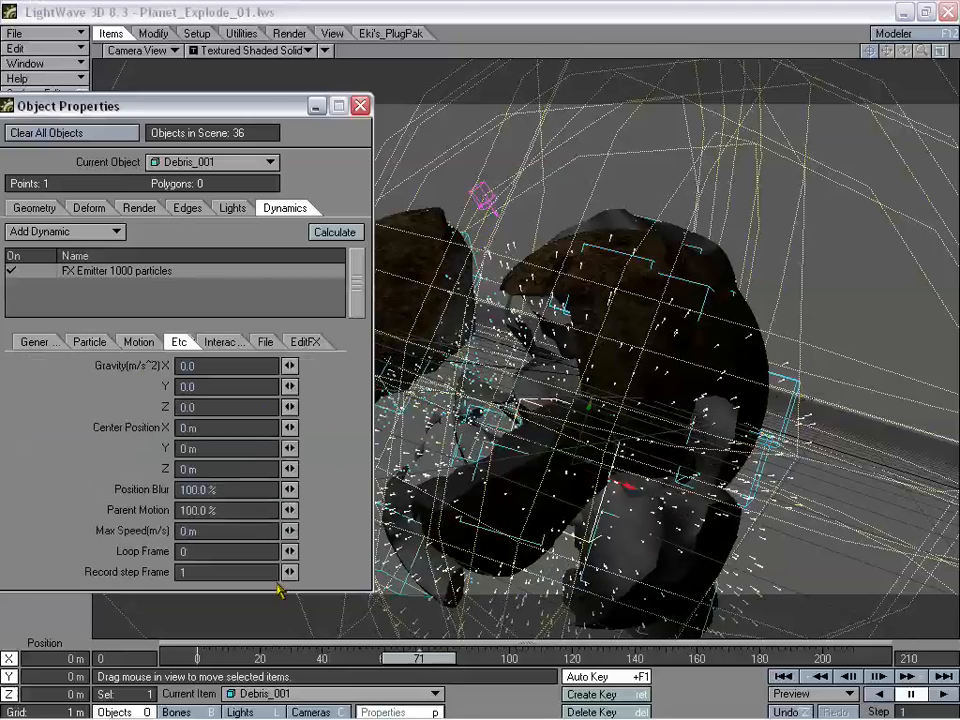
{"action": "left_click_drag", "start_coordinate": [419, 668], "coordinate": [391, 660]}
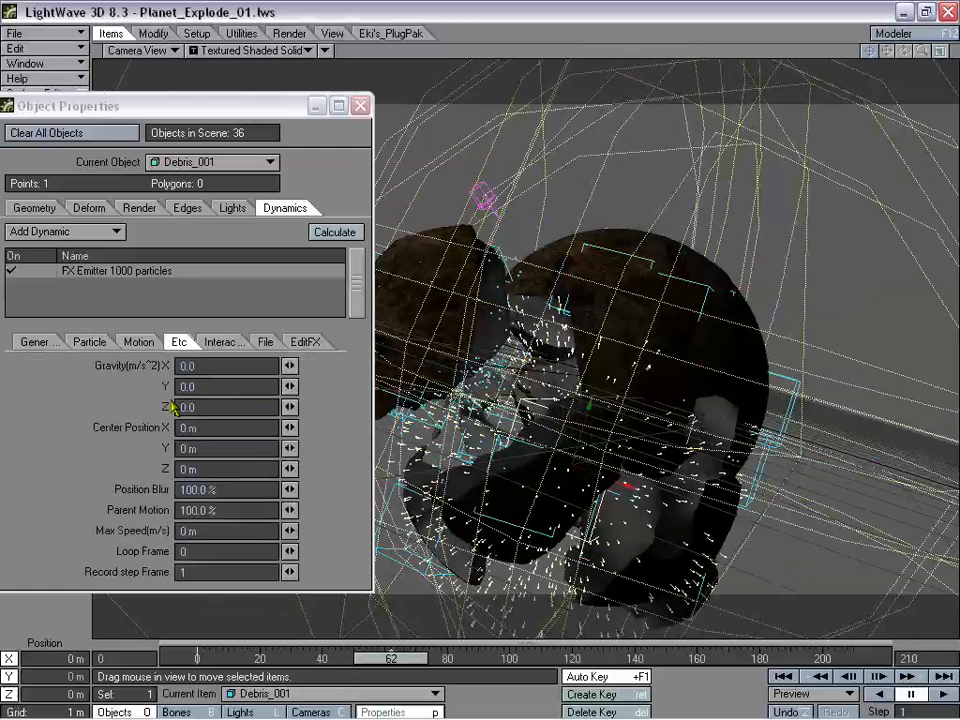
{"action": "left_click", "coordinate": [89, 342]}
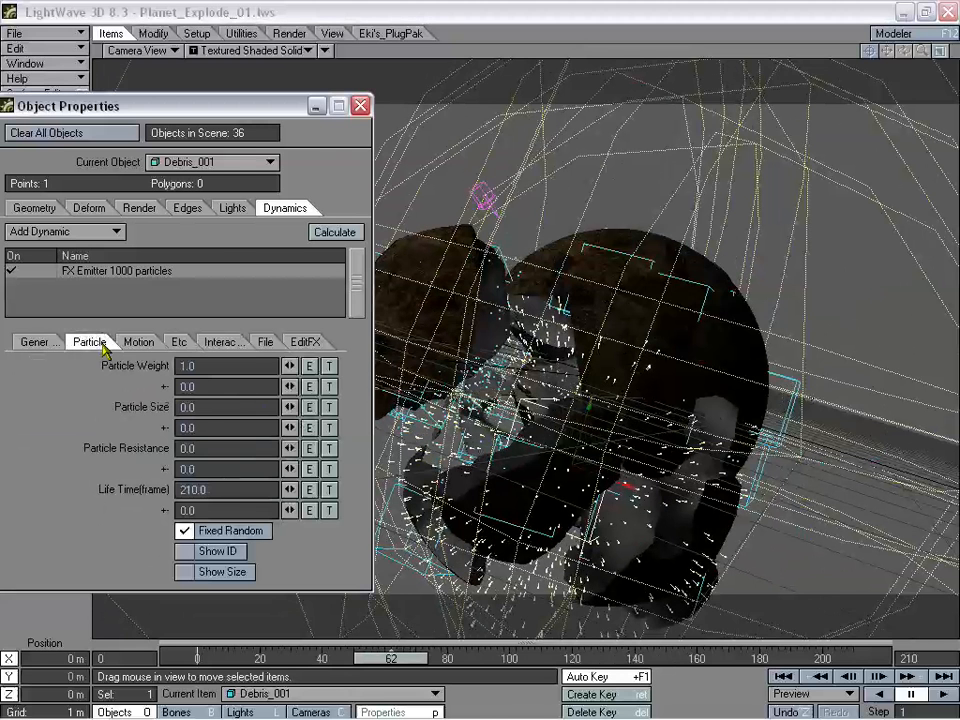
{"action": "left_click", "coordinate": [38, 342]}
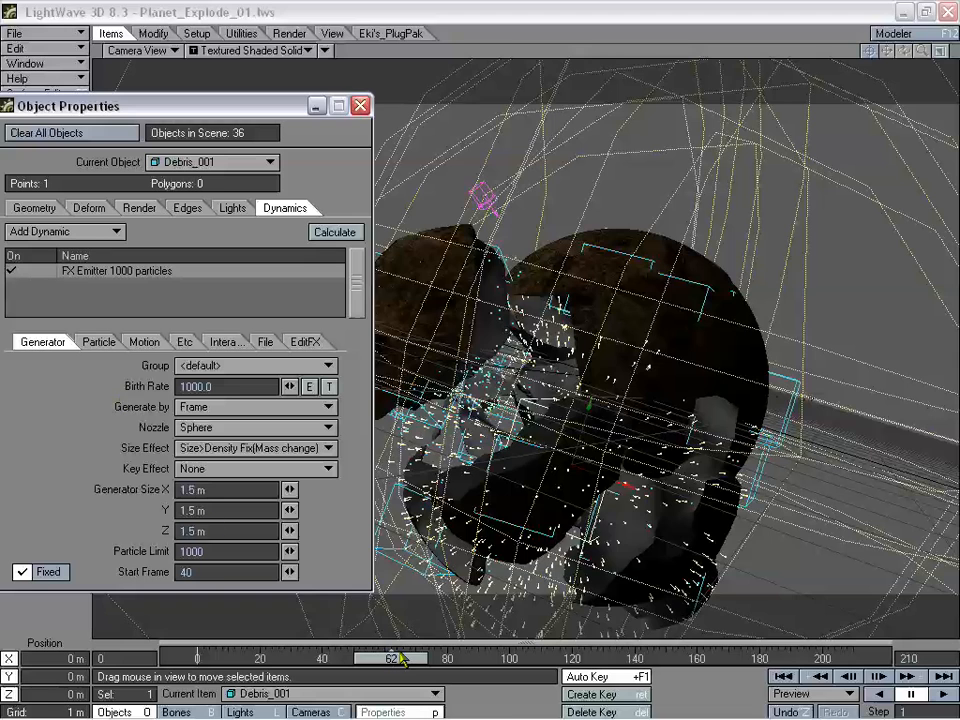
{"action": "mouse_move", "coordinate": [400, 659]}
{"action": "left_mouse_down"}
{"action": "mouse_move", "coordinate": [350, 659]}
{"action": "mouse_move", "coordinate": [431, 659]}
{"action": "mouse_move", "coordinate": [393, 659]}
{"action": "mouse_move", "coordinate": [401, 659]}
{"action": "left_mouse_up"}
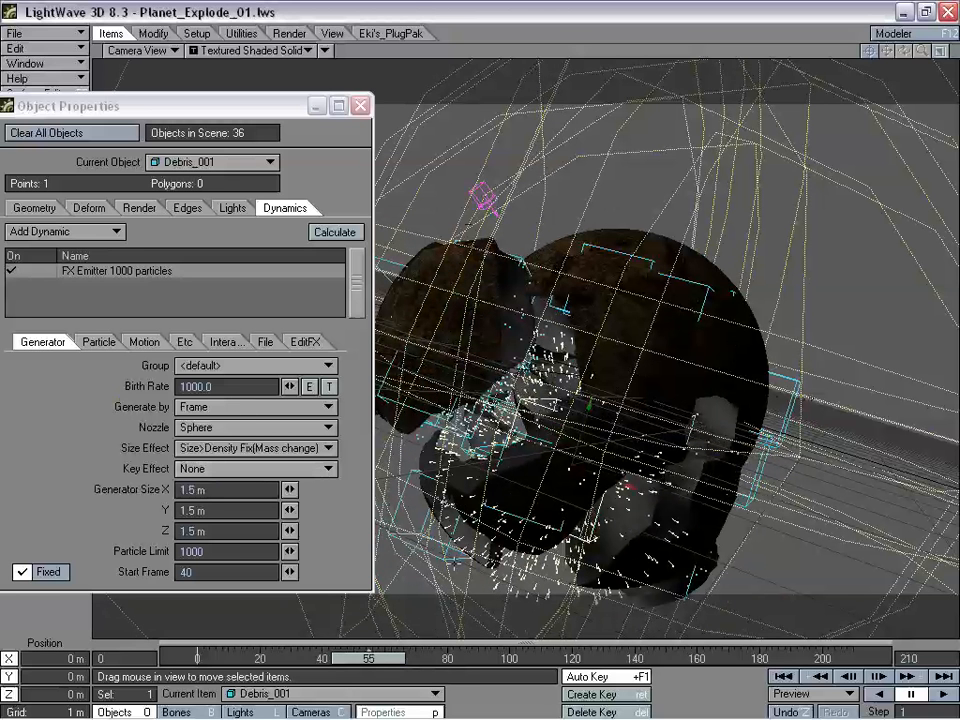
- Set the debris emitter's birth rate and particle limit to 900, scrub to frame 72 and close the object properties
{"action": "left_click", "coordinate": [180, 386]}
{"action": "type", "text": "900"}
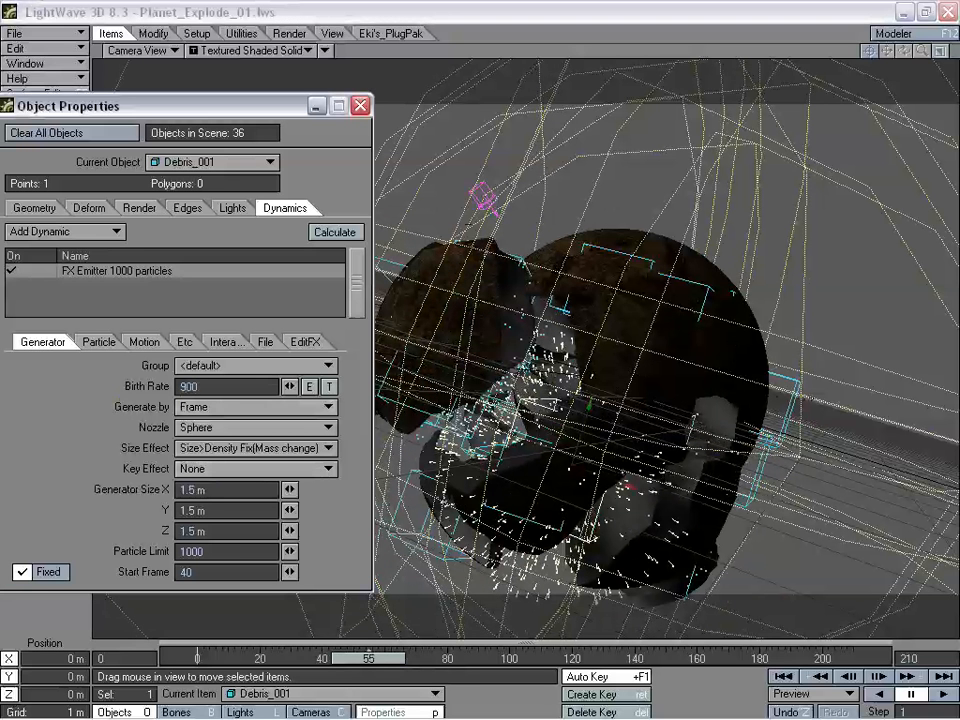
{"action": "key", "text": "Tab"}
{"action": "left_click_drag", "start_coordinate": [221, 552], "coordinate": [108, 552]}
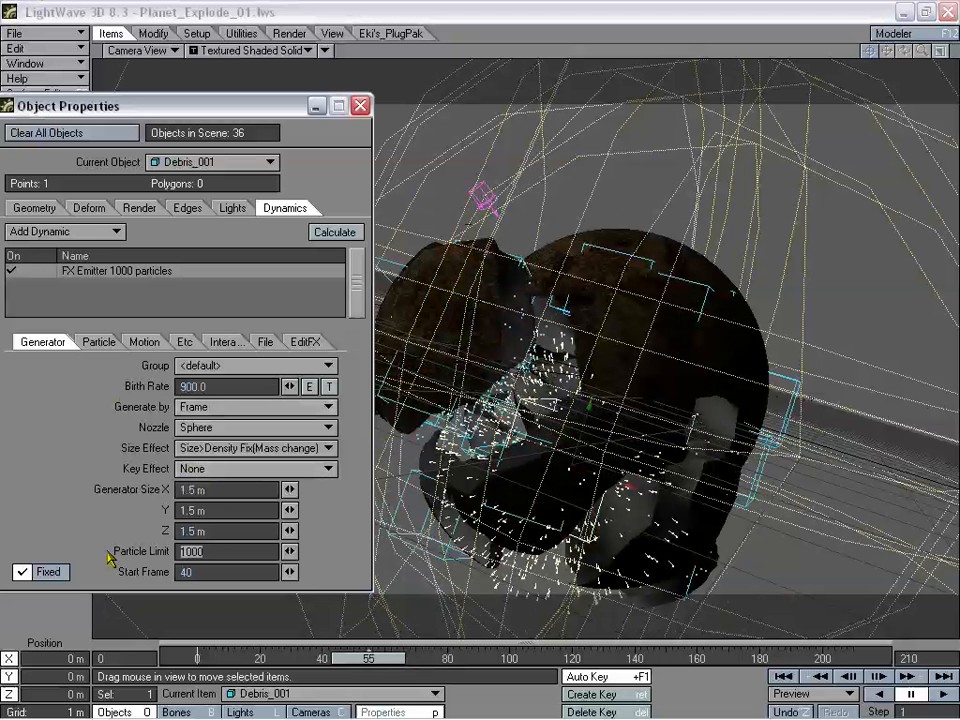
{"action": "type", "text": "900"}
{"action": "key", "text": "Tab"}
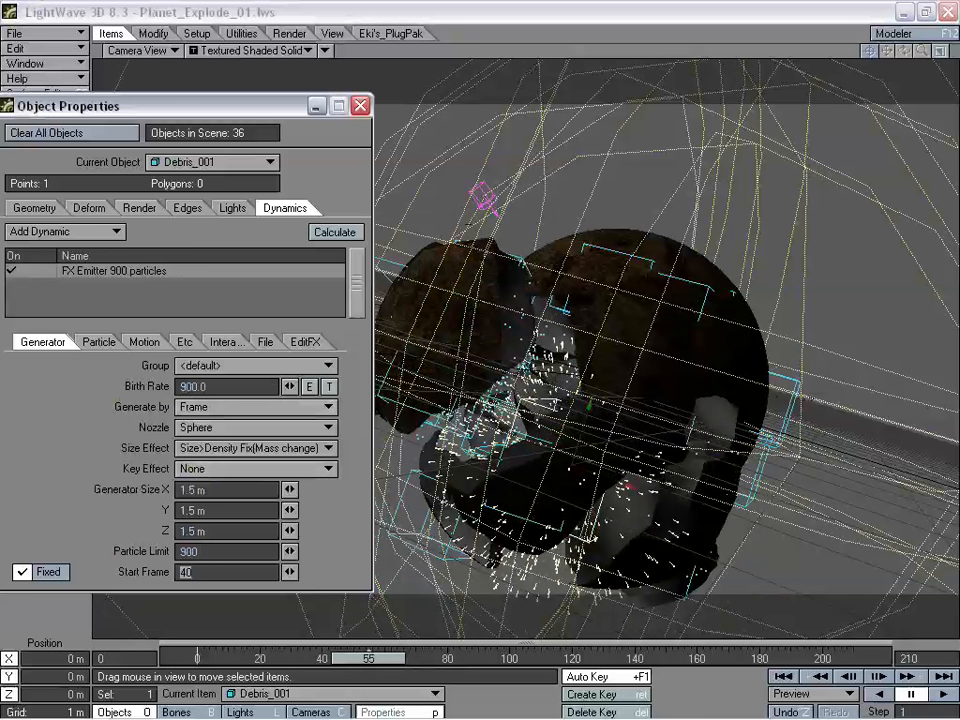
{"action": "left_click_drag", "start_coordinate": [373, 660], "coordinate": [421, 660]}
{"action": "key", "text": "p"}
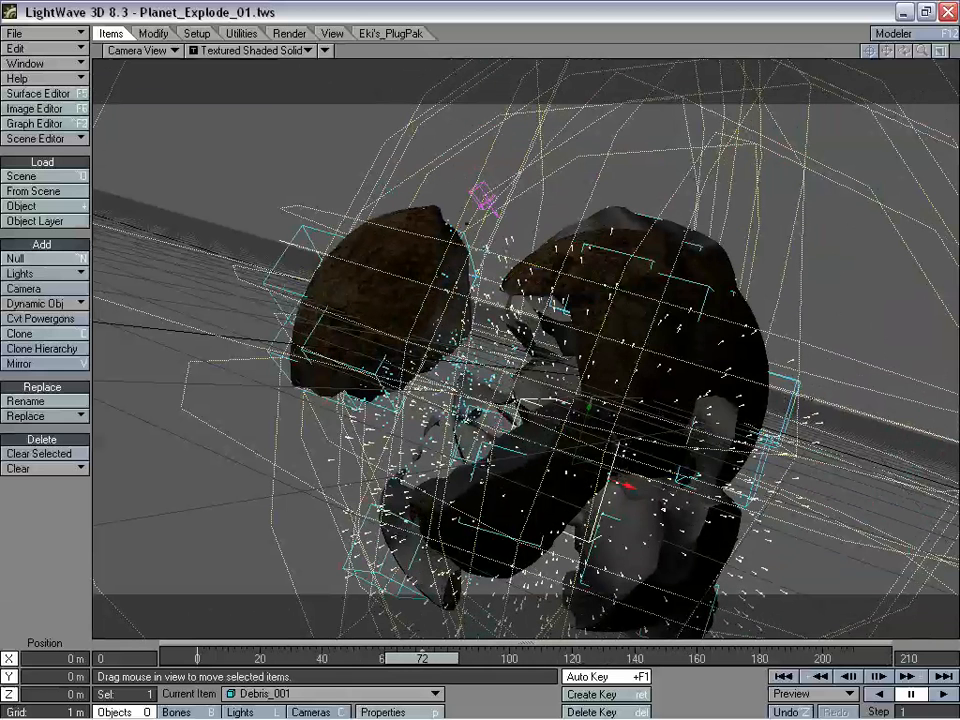
- Open the HyperVoxels 3.0 volumetric settings and activate HyperVoxels for the Debris_001 emitter
{"action": "key", "text": "ctrl+F6"}
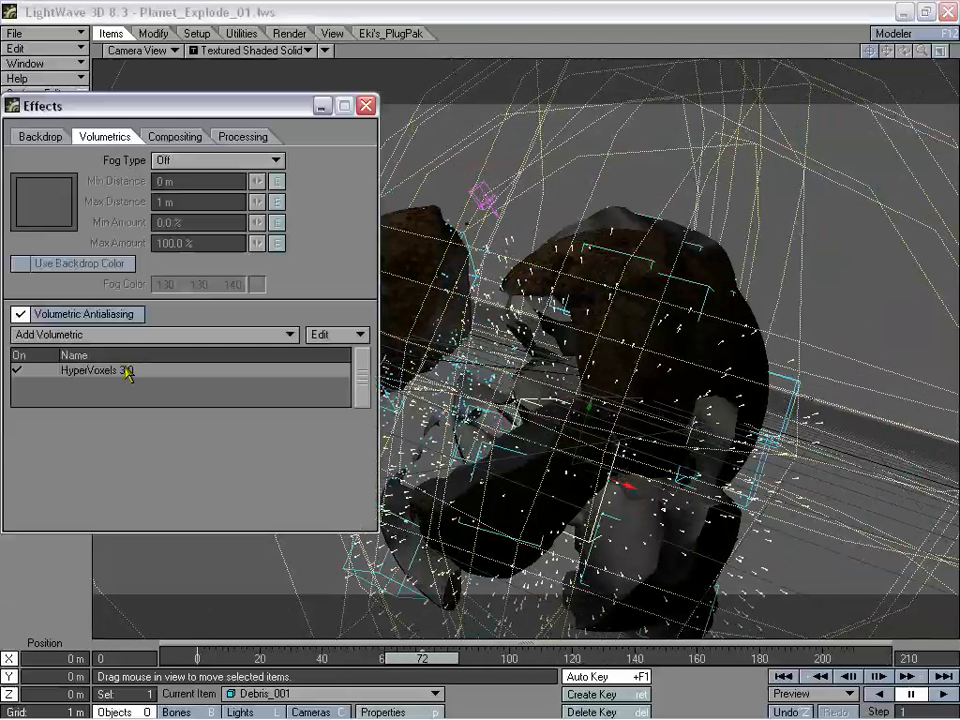
{"action": "double_click", "coordinate": [127, 372]}
{"action": "left_click_drag", "start_coordinate": [377, 182], "coordinate": [471, 137]}
{"action": "scroll", "coordinate": [478, 343], "scroll_direction": "down", "scroll_amount": 1}
{"action": "left_click_drag", "start_coordinate": [478, 343], "coordinate": [474, 426]}
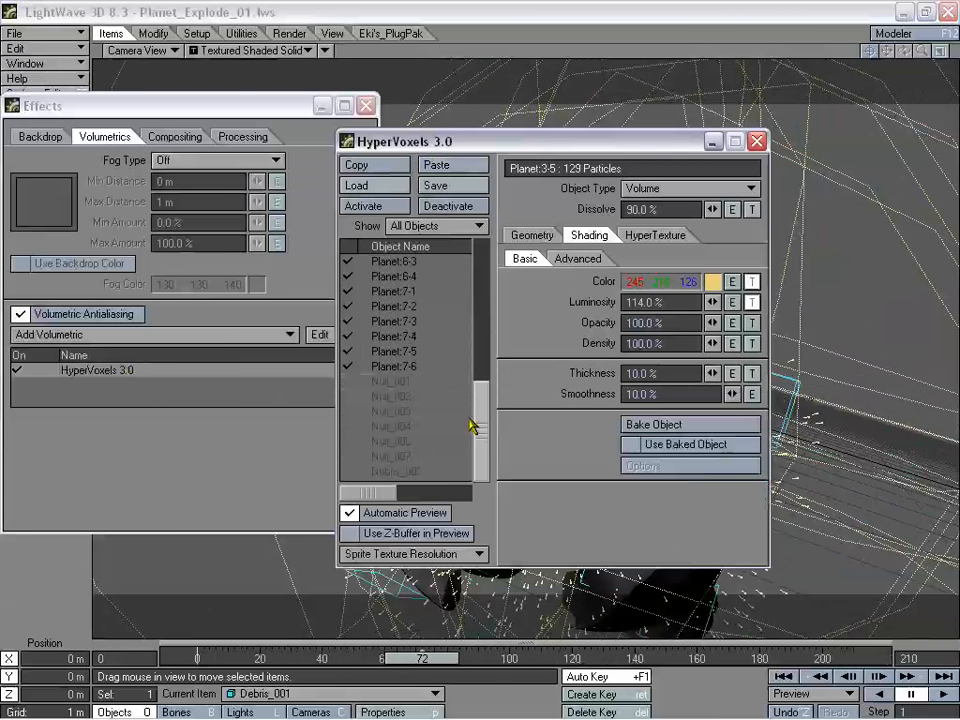
{"action": "double_click", "coordinate": [425, 474]}
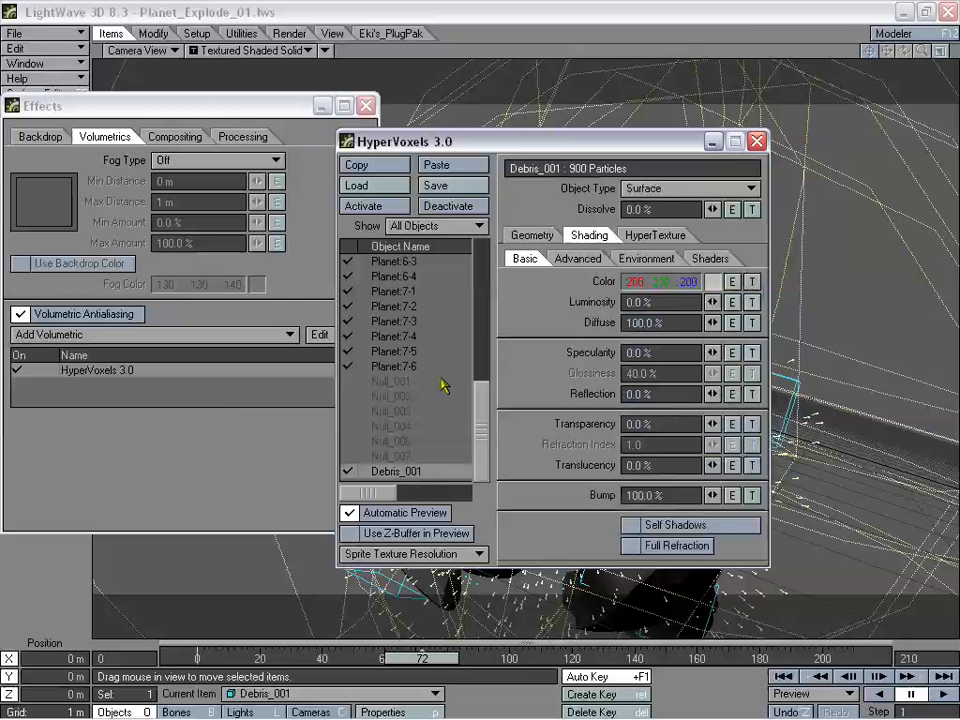
- Open the VIPER preview for HyperVoxels and render a 480x360 scene preview of the debris with the explosion
{"action": "key", "text": "F7"}
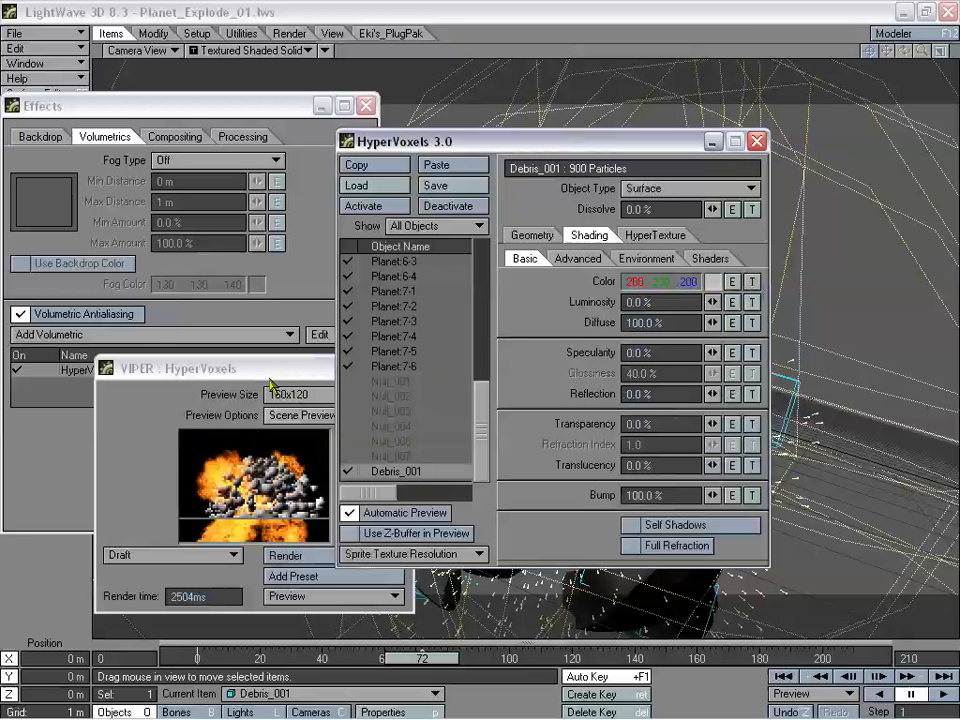
{"action": "left_click_drag", "start_coordinate": [272, 376], "coordinate": [205, 258]}
{"action": "left_click", "coordinate": [252, 297]}
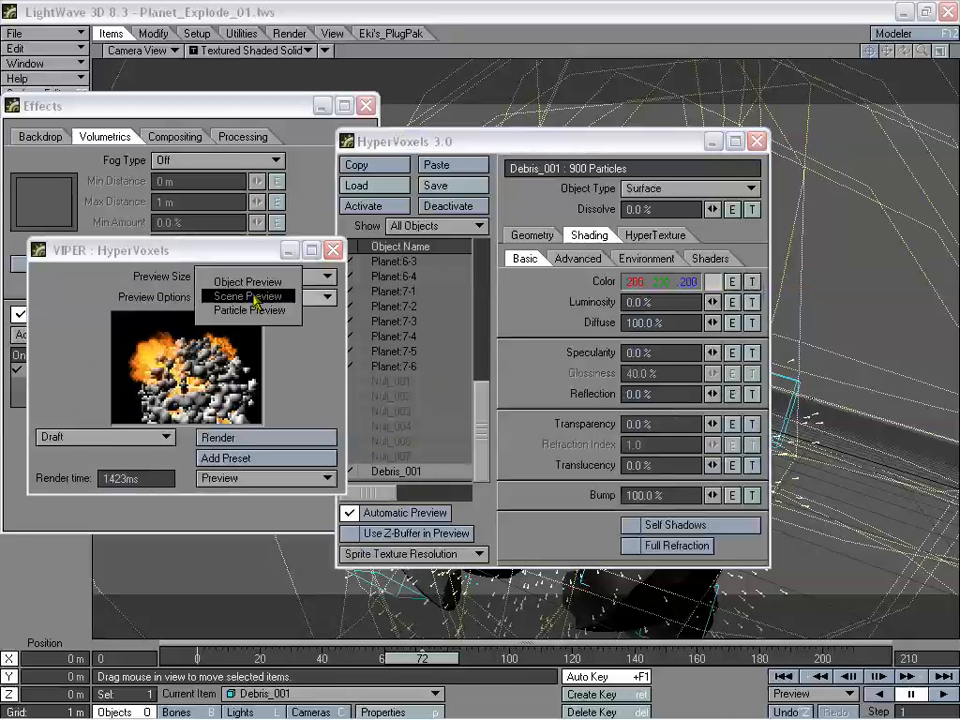
{"action": "left_click", "coordinate": [317, 369]}
{"action": "left_click", "coordinate": [250, 276]}
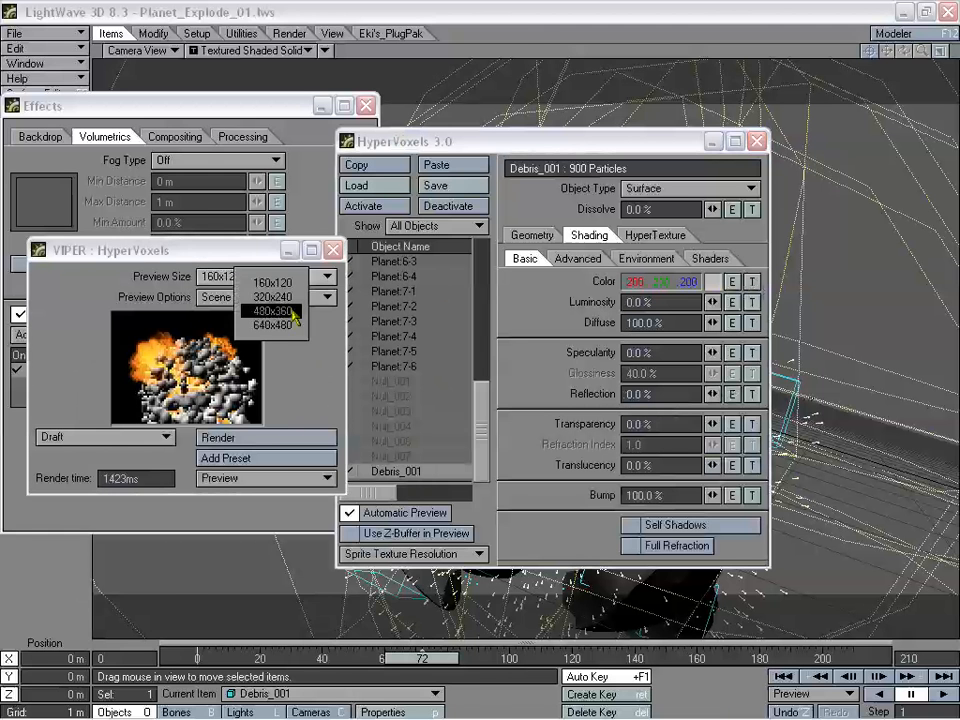
{"action": "left_click", "coordinate": [272, 311]}
{"action": "left_click_drag", "start_coordinate": [284, 248], "coordinate": [266, 194]}
{"action": "left_click", "coordinate": [316, 602]}
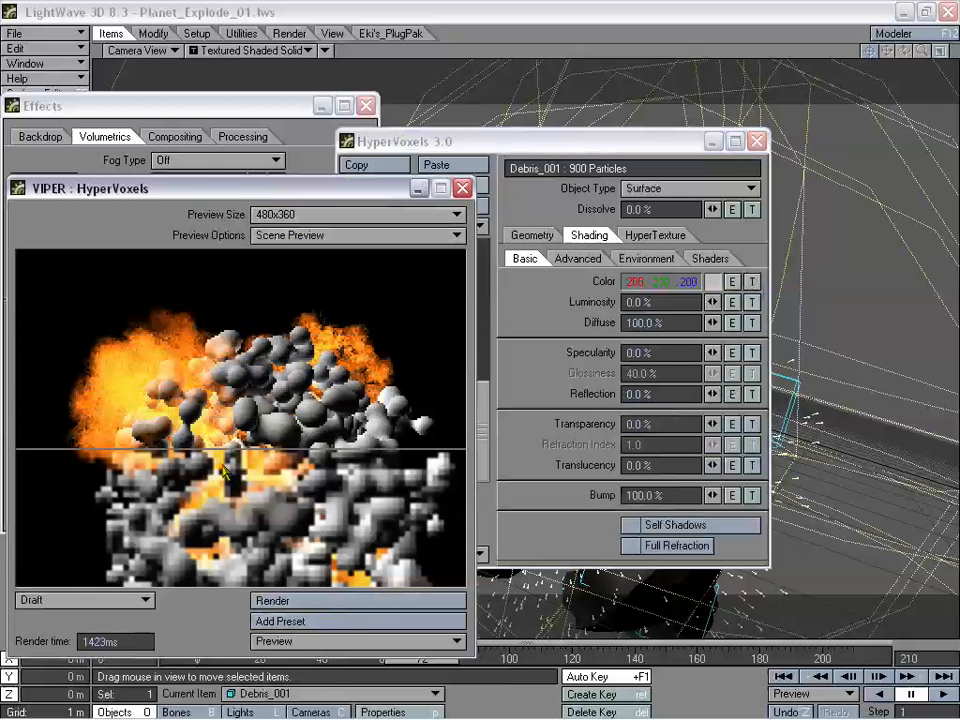
- Switch the VIPER preview to Object Preview to examine the debris particles on their own
{"action": "left_click", "coordinate": [330, 236]}
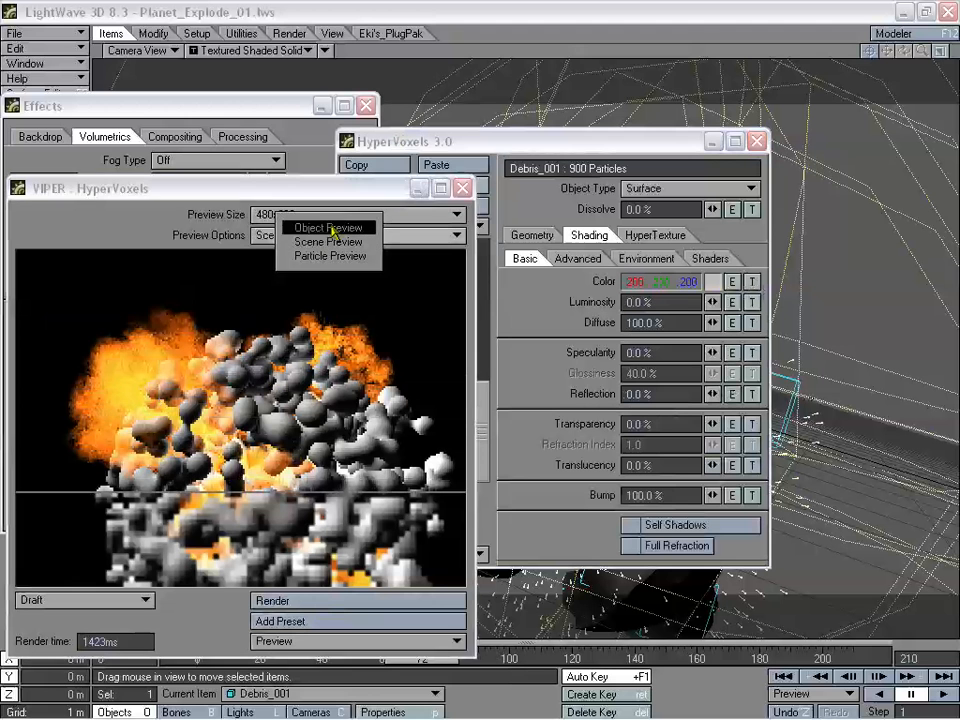
{"action": "left_click", "coordinate": [330, 228]}
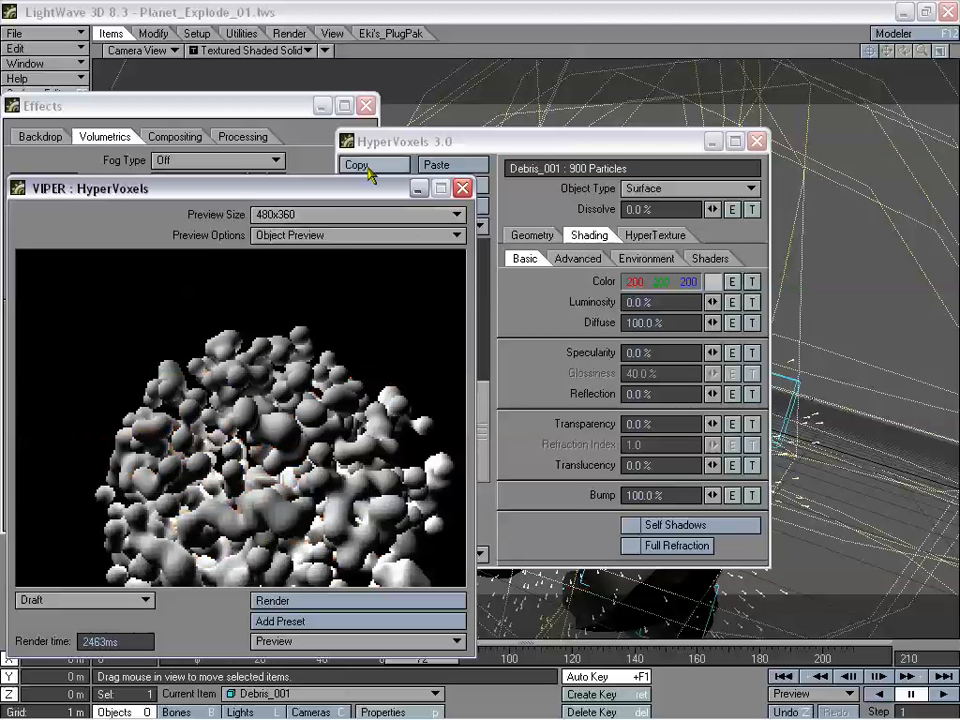
{"action": "left_click_drag", "start_coordinate": [349, 190], "coordinate": [349, 150]}
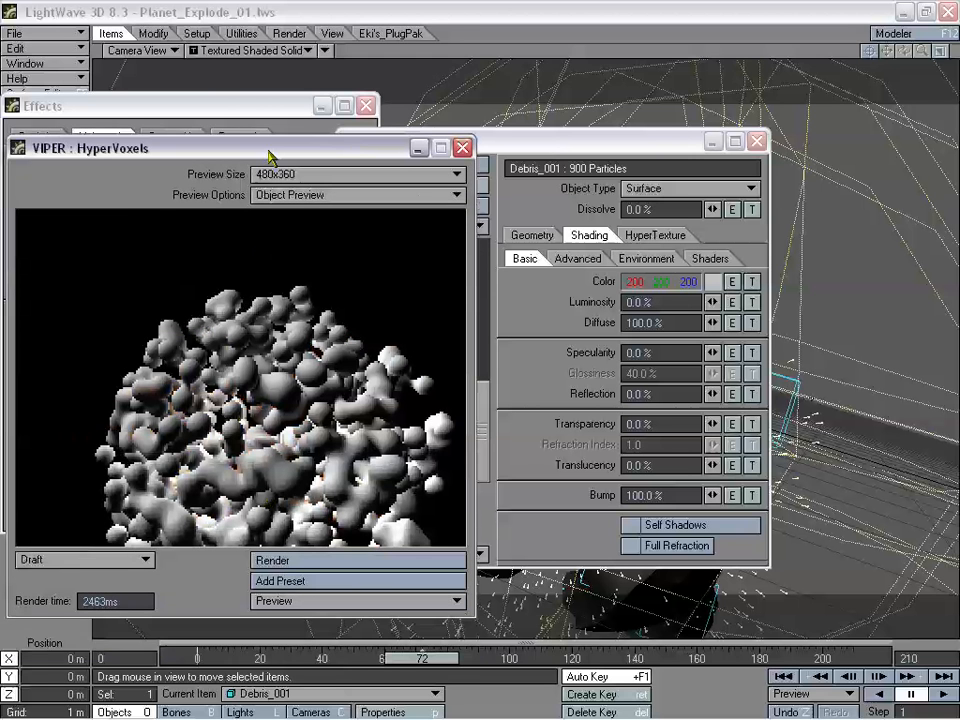
{"action": "left_click_drag", "start_coordinate": [270, 157], "coordinate": [272, 193]}
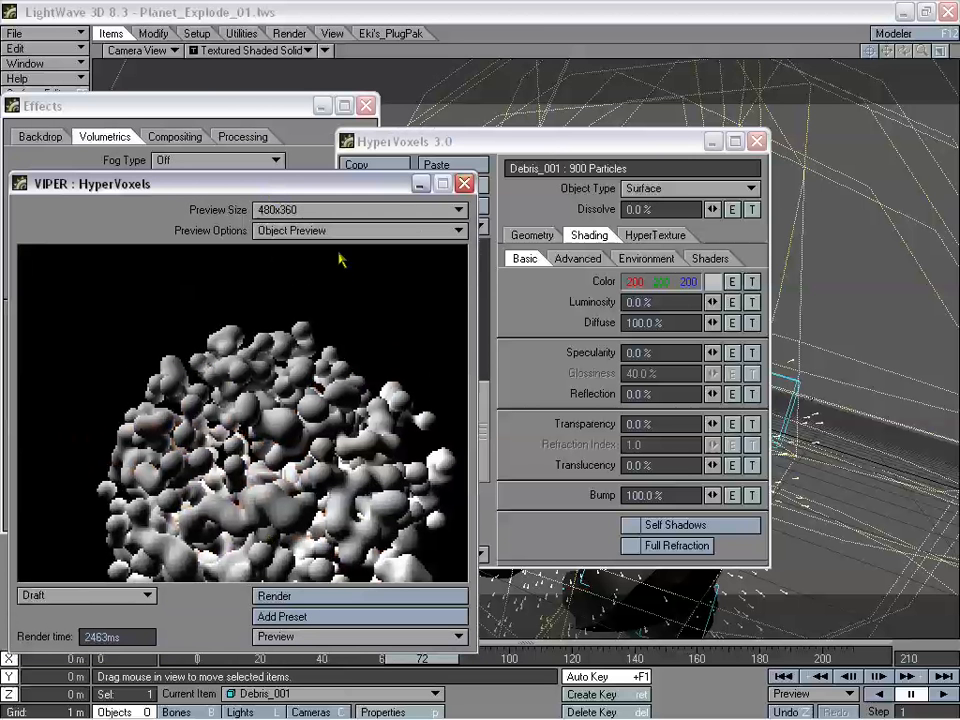
- Apply the Rocky preset from the Rock library to Debris_001, keeping the current particle size, and close the presets
{"action": "left_click_drag", "start_coordinate": [959, 72], "coordinate": [586, 46]}
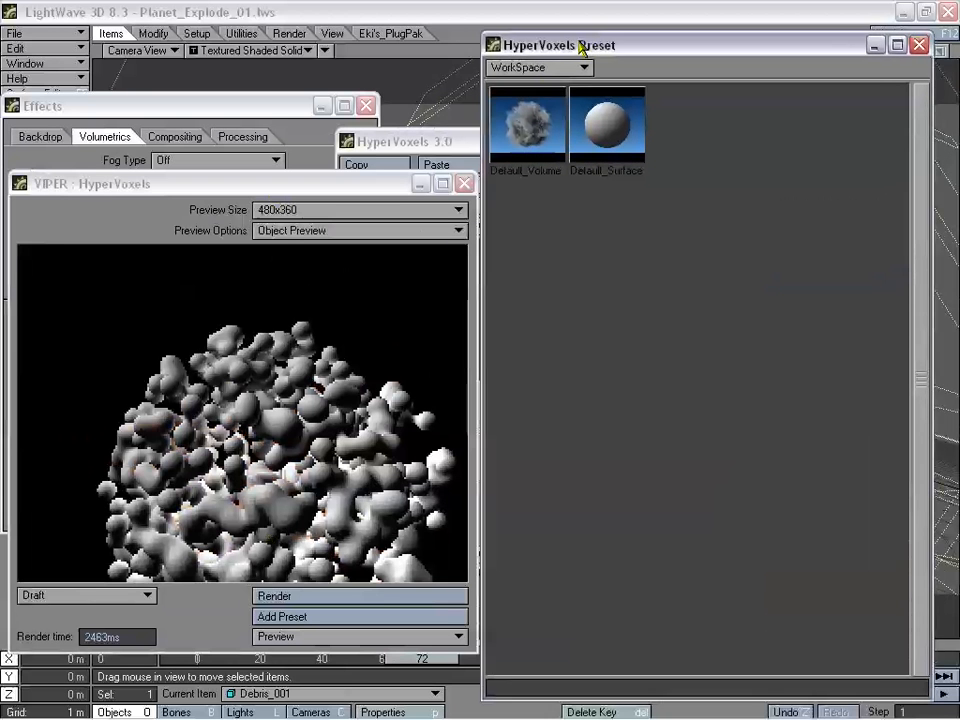
{"action": "left_click", "coordinate": [543, 67]}
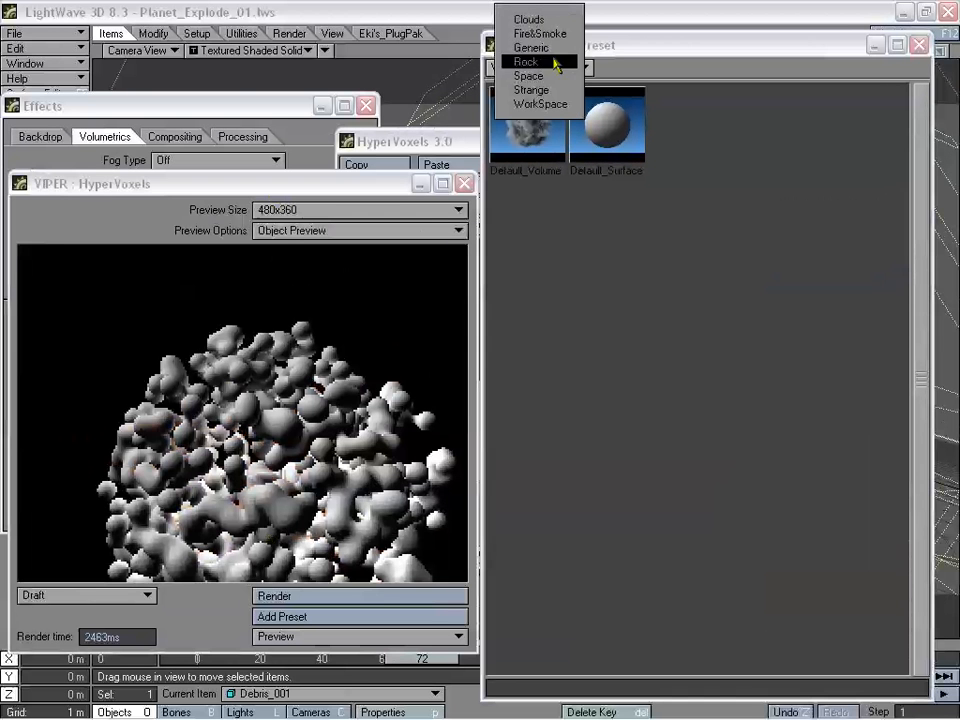
{"action": "left_click", "coordinate": [553, 62]}
{"action": "left_click_drag", "start_coordinate": [597, 47], "coordinate": [614, 44]}
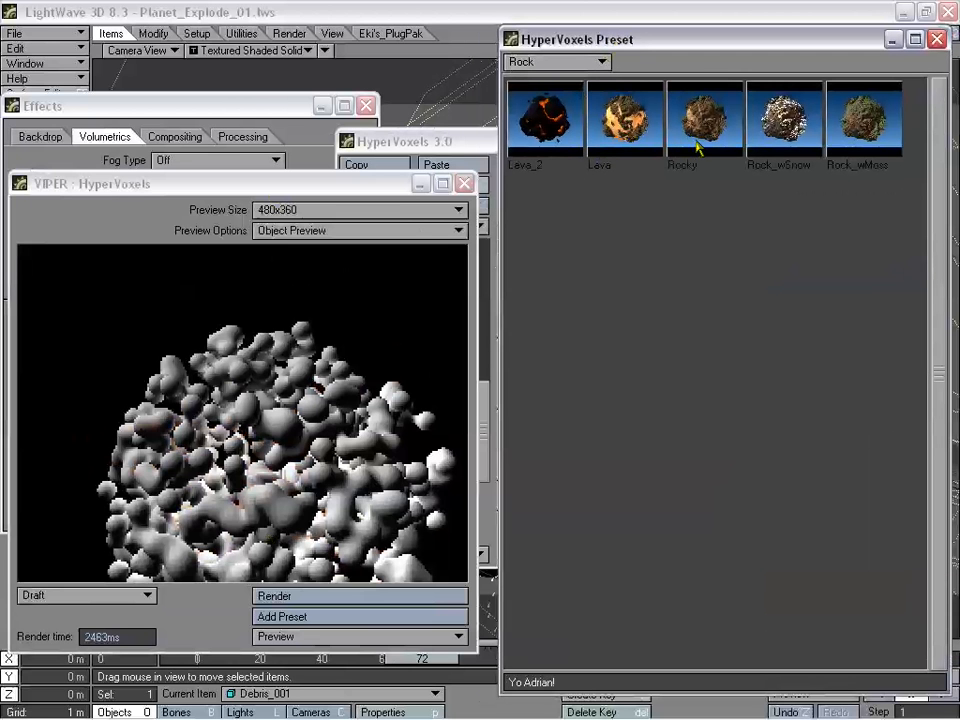
{"action": "double_click", "coordinate": [700, 123]}
{"action": "left_click", "coordinate": [536, 374]}
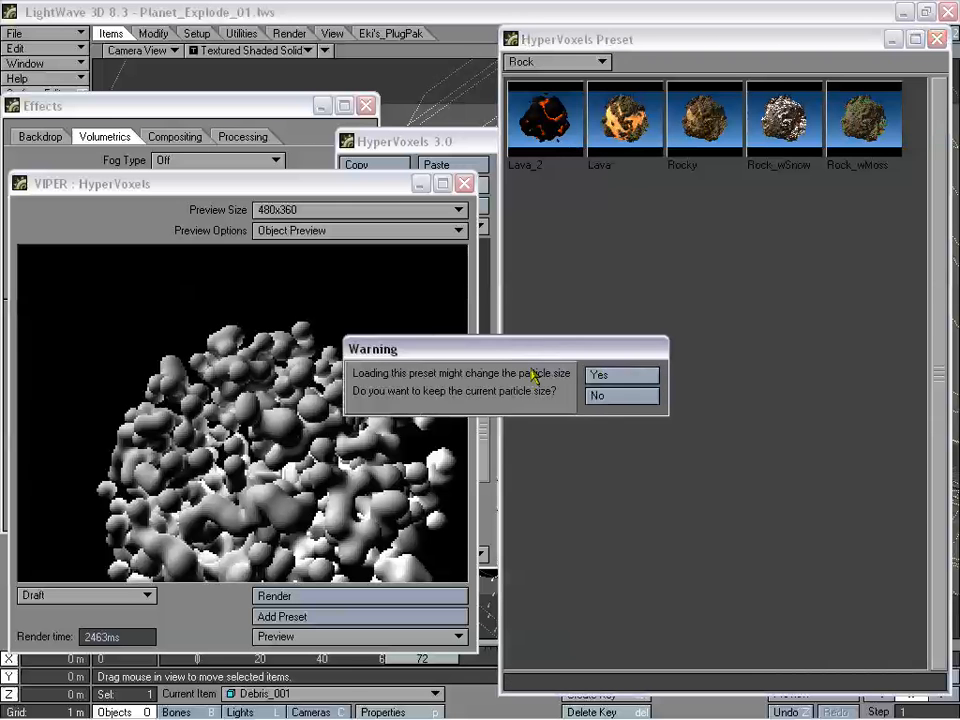
{"action": "left_click", "coordinate": [606, 374]}
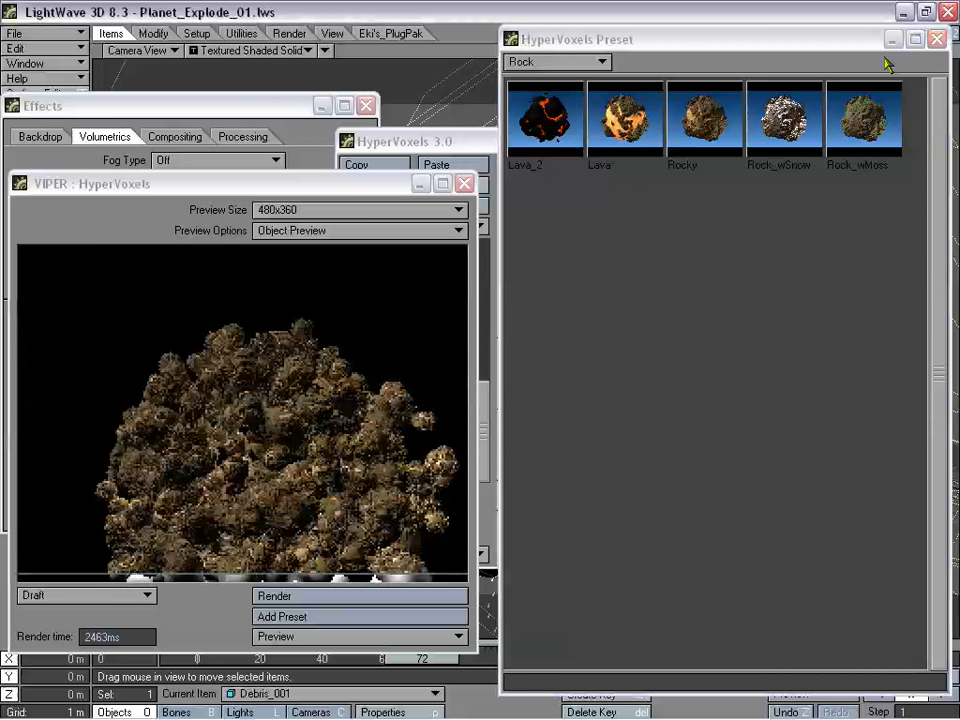
{"action": "left_click", "coordinate": [937, 38]}
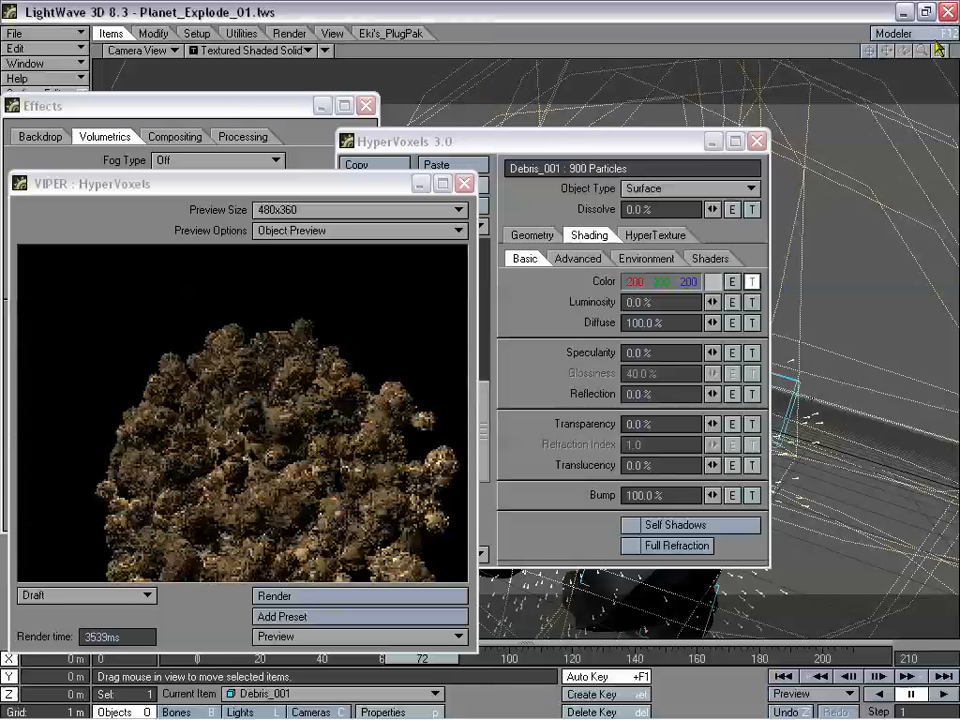
- Reduce the HyperVoxel particle size of Debris_001 to 50 mm
{"action": "mouse_move", "coordinate": [590, 155]}
{"action": "left_mouse_down"}
{"action": "mouse_move", "coordinate": [680, 151]}
{"action": "mouse_move", "coordinate": [717, 125]}
{"action": "mouse_move", "coordinate": [692, 88]}
{"action": "left_mouse_up"}
{"action": "left_click", "coordinate": [660, 207]}
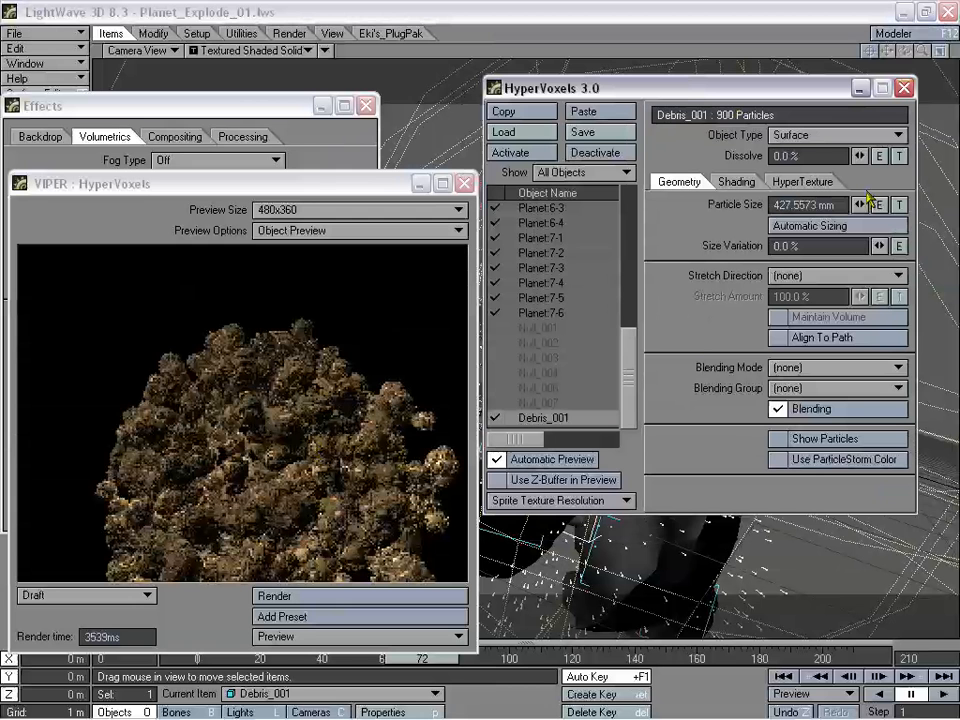
{"action": "left_click_drag", "start_coordinate": [860, 204], "coordinate": [848, 204]}
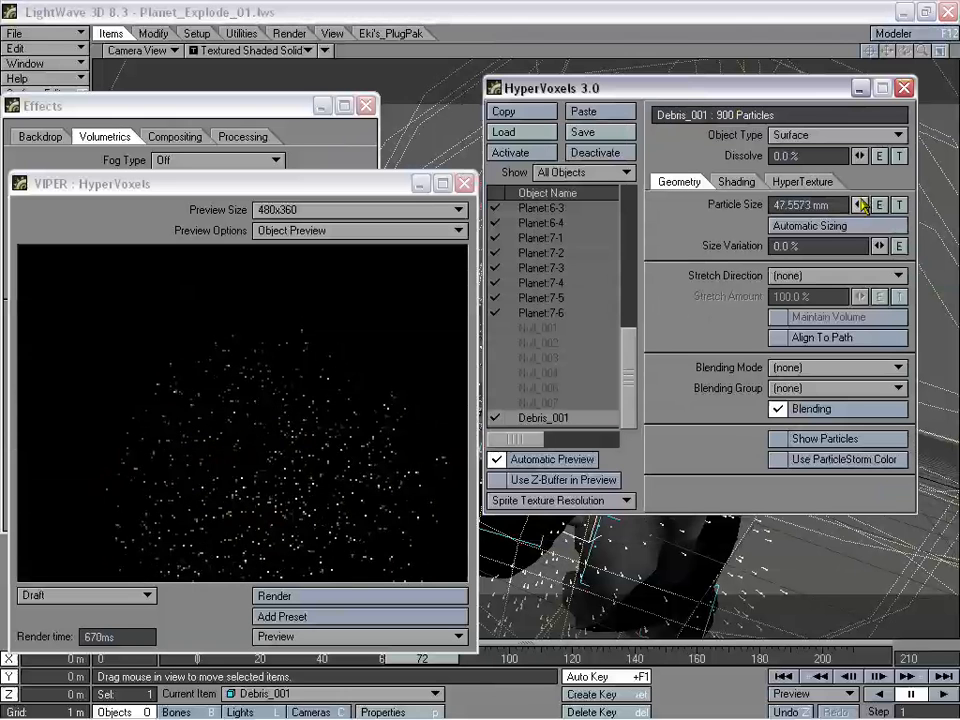
{"action": "mouse_move", "coordinate": [857, 205]}
{"action": "left_mouse_down"}
{"action": "mouse_move", "coordinate": [846, 205]}
{"action": "mouse_move", "coordinate": [862, 205]}
{"action": "left_mouse_up"}
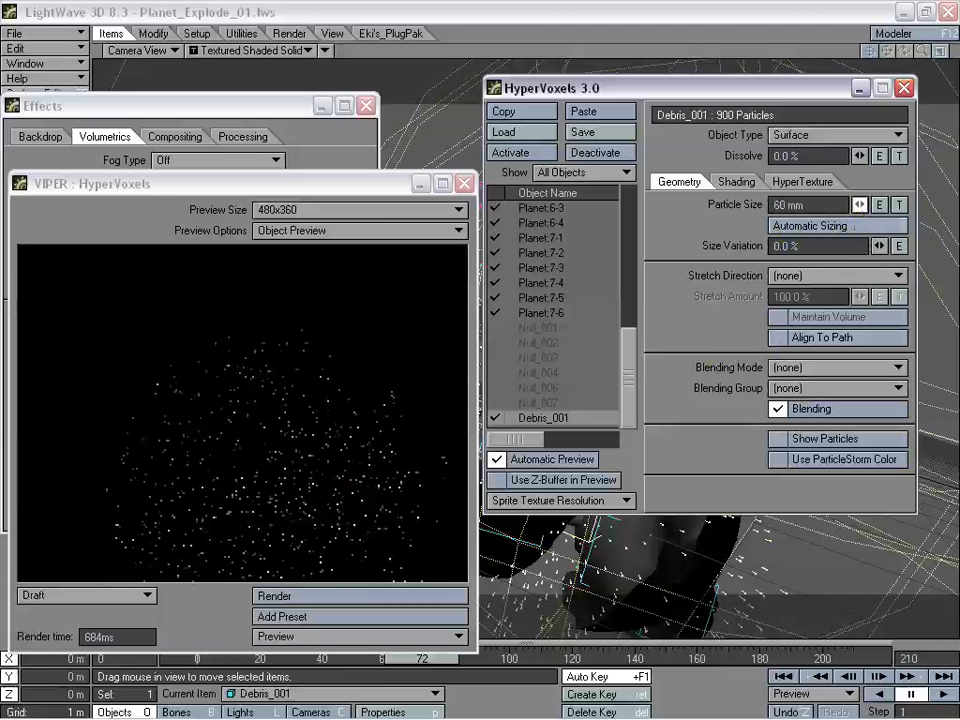
{"action": "left_click_drag", "start_coordinate": [859, 205], "coordinate": [857, 205]}
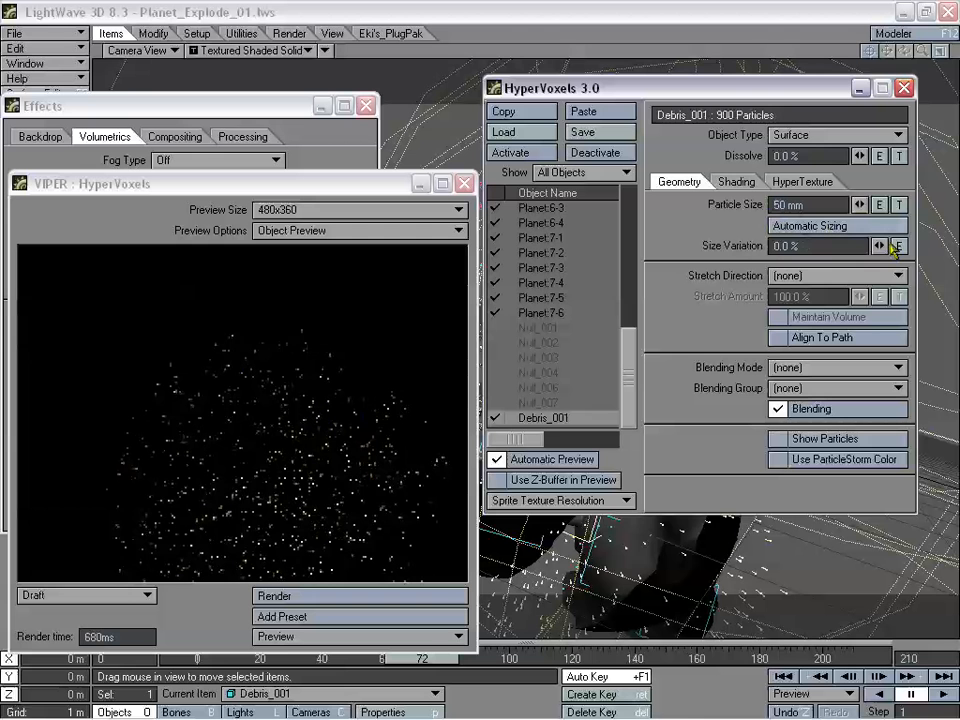
- Try different size variations for the debris HyperVoxels and set the variation to 250%
{"action": "mouse_move", "coordinate": [879, 246]}
{"action": "left_mouse_down"}
{"action": "mouse_move", "coordinate": [905, 246]}
{"action": "mouse_move", "coordinate": [896, 242]}
{"action": "left_mouse_up"}
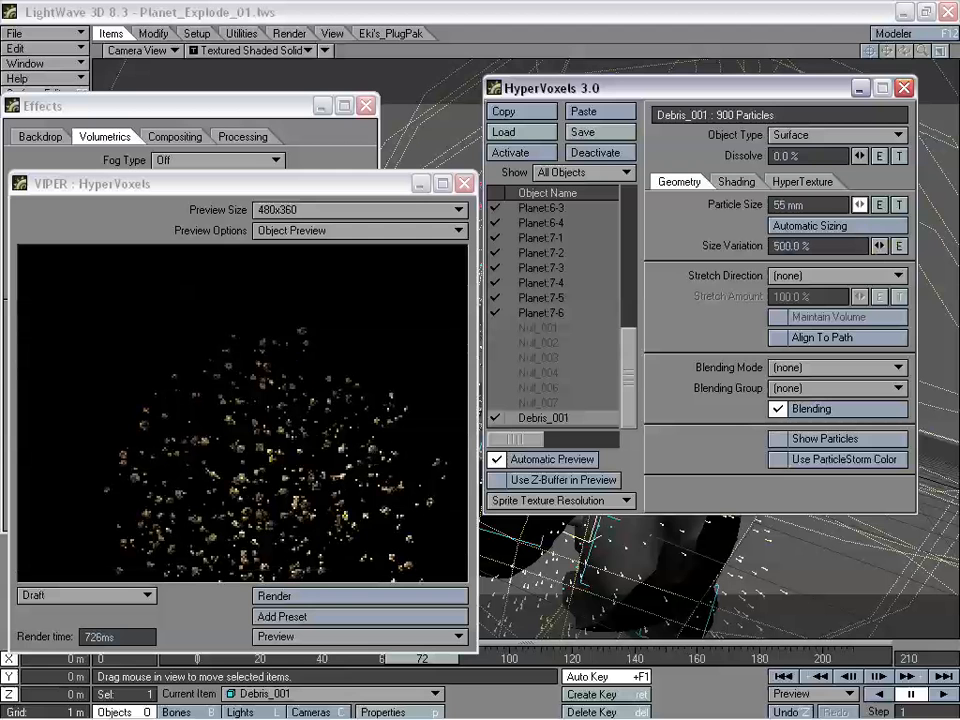
{"action": "left_click_drag", "start_coordinate": [878, 245], "coordinate": [877, 247]}
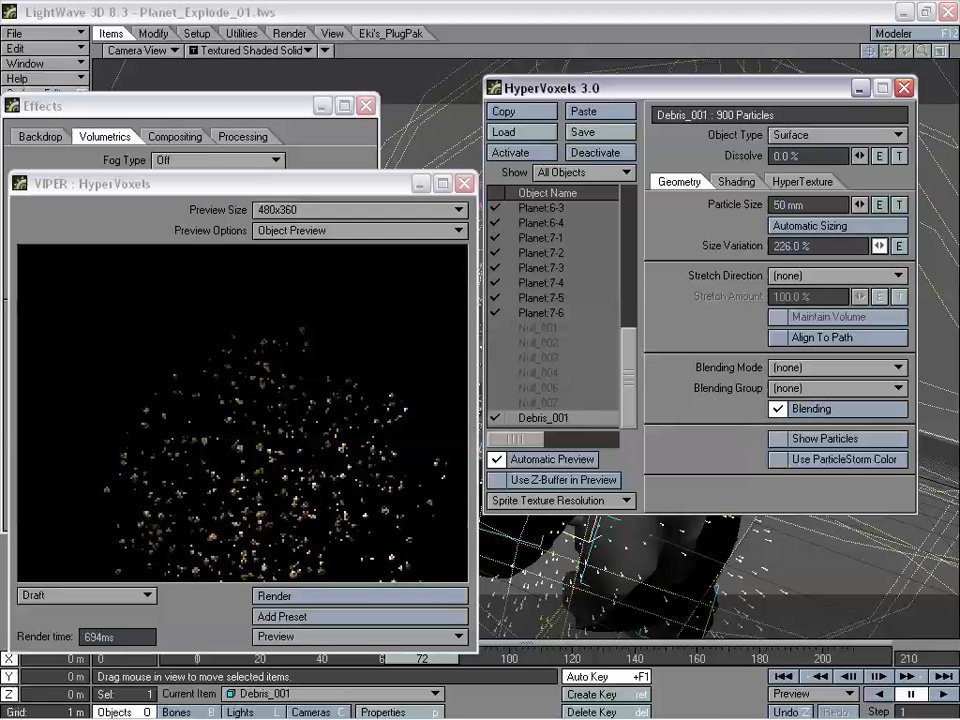
{"action": "type", "text": "250"}
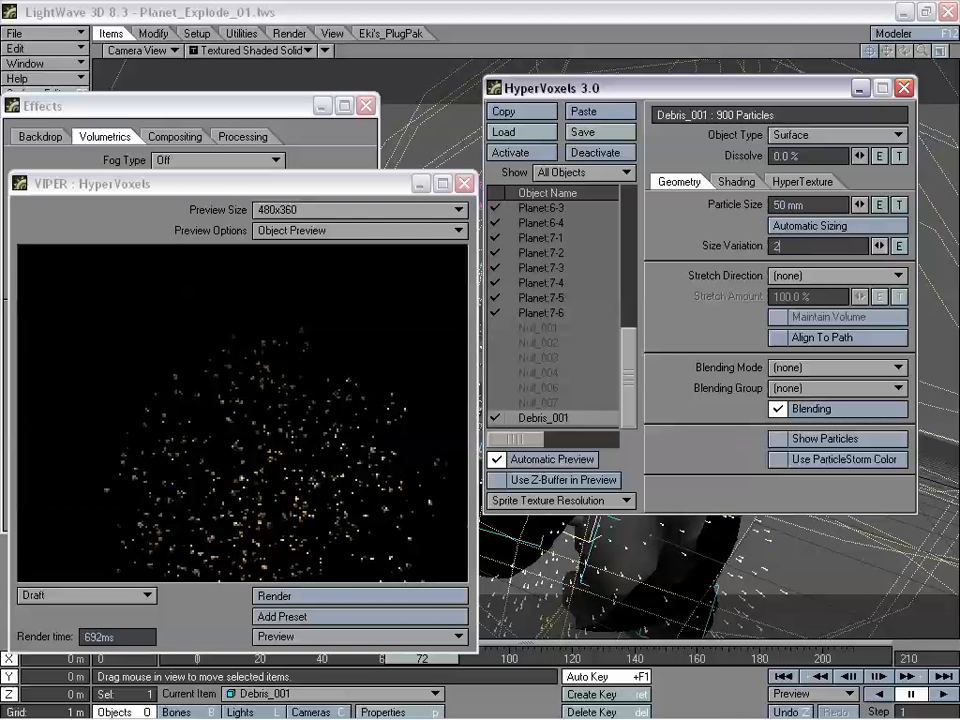
{"action": "key", "text": "Return"}
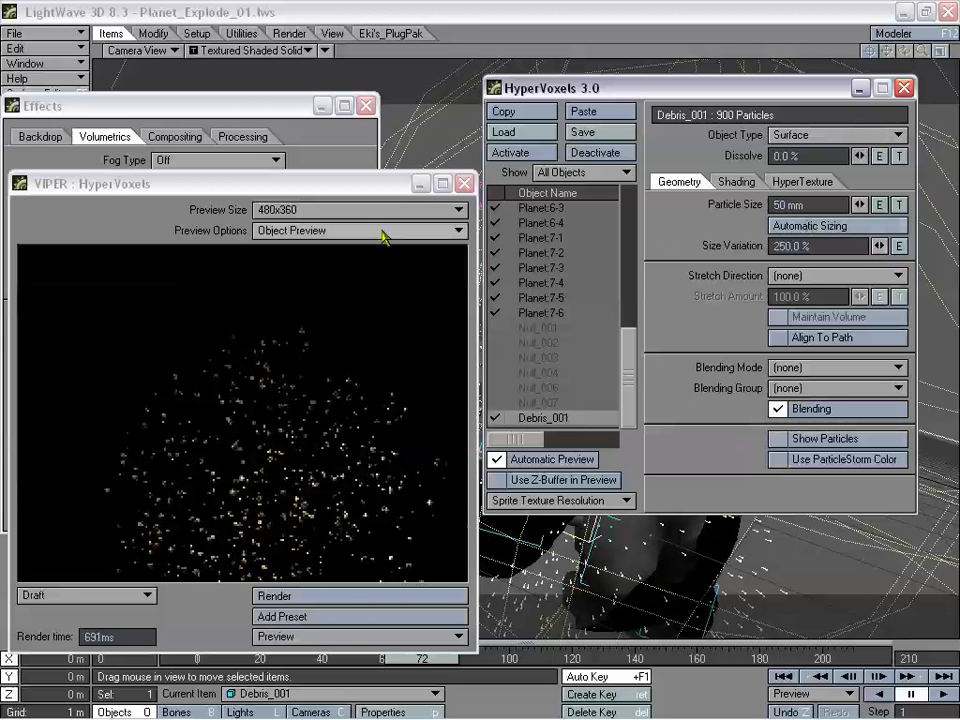
- Preview the rocky debris together with the explosion using Scene Preview, then close the VIPER and HyperVoxels windows
{"action": "left_click", "coordinate": [311, 234]}
{"action": "left_click", "coordinate": [330, 245]}
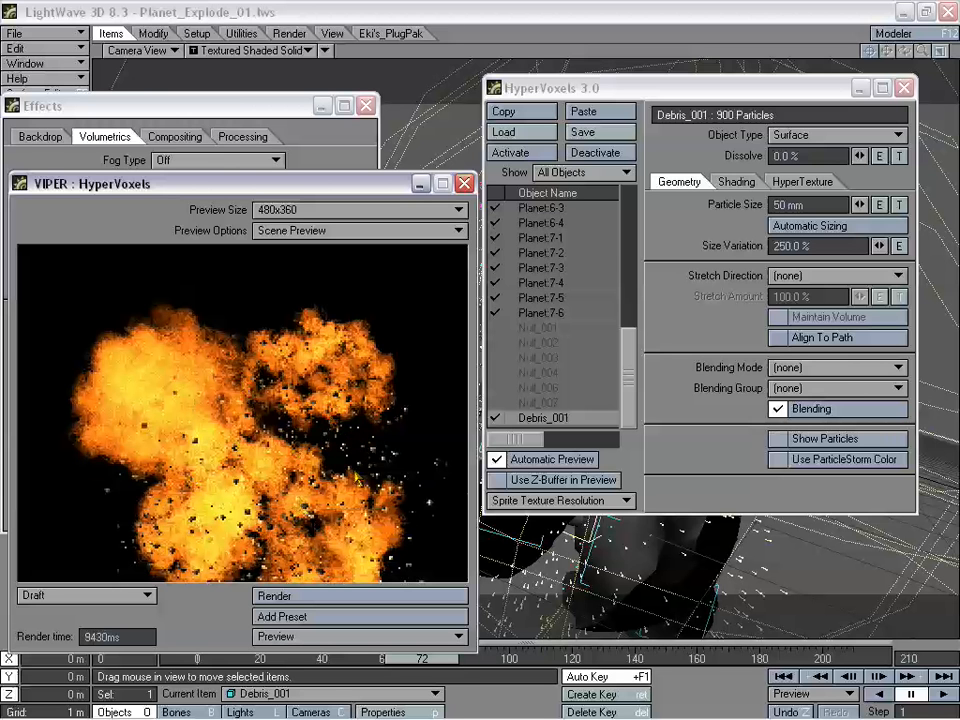
{"action": "left_click", "coordinate": [464, 186]}
{"action": "left_click", "coordinate": [903, 88]}
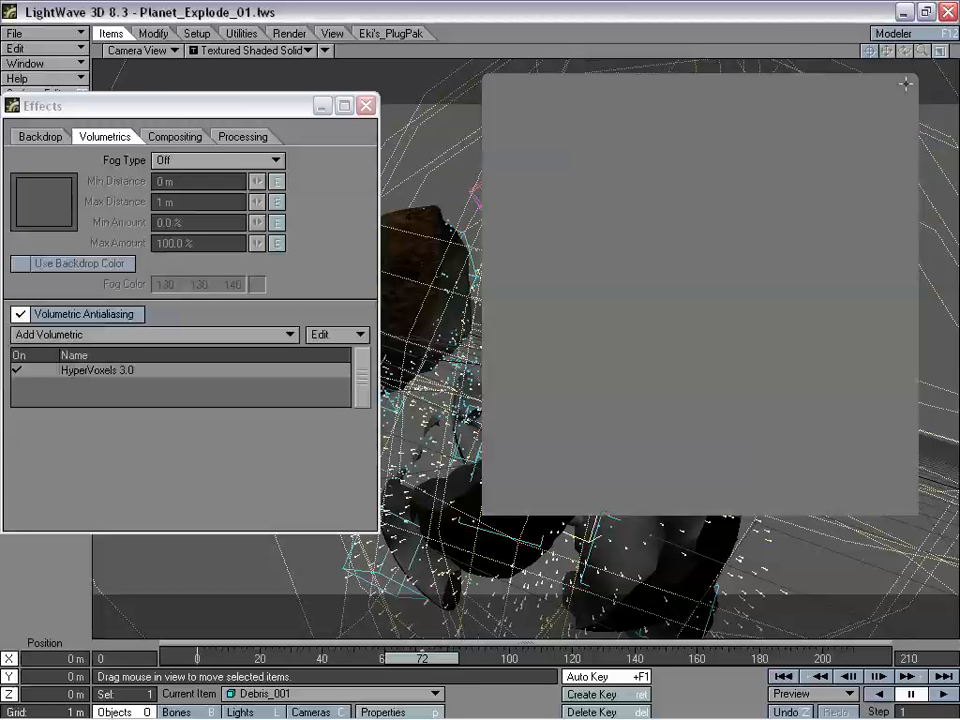
- Examine the debris burst between frames 54 and 69 in the Perspective and Camera views, and close the Effects window
{"action": "left_click_drag", "start_coordinate": [455, 667], "coordinate": [430, 659]}
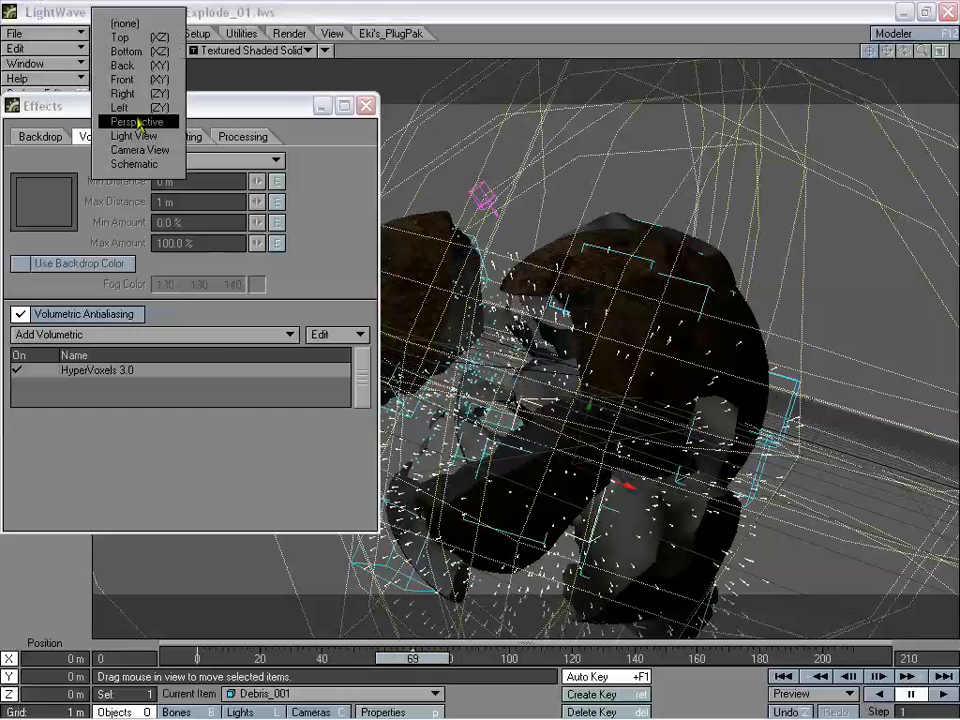
{"action": "left_click", "coordinate": [140, 93]}
{"action": "mouse_move", "coordinate": [919, 51]}
{"action": "left_mouse_down"}
{"action": "mouse_move", "coordinate": [870, 52]}
{"action": "mouse_move", "coordinate": [886, 62]}
{"action": "mouse_move", "coordinate": [902, 51]}
{"action": "left_mouse_up"}
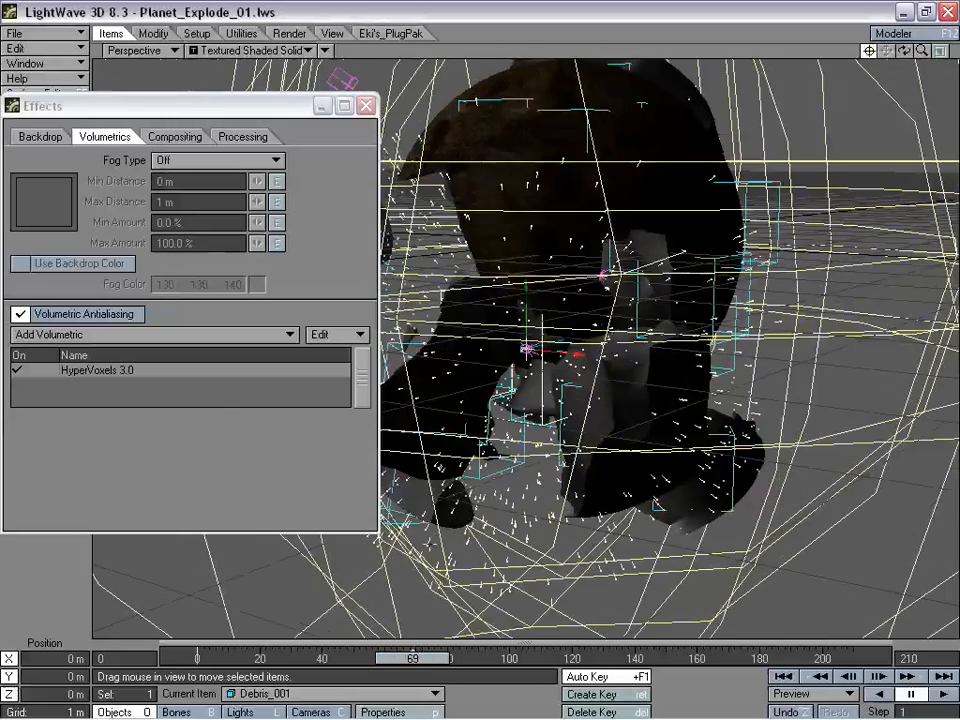
{"action": "left_click_drag", "start_coordinate": [425, 657], "coordinate": [398, 657]}
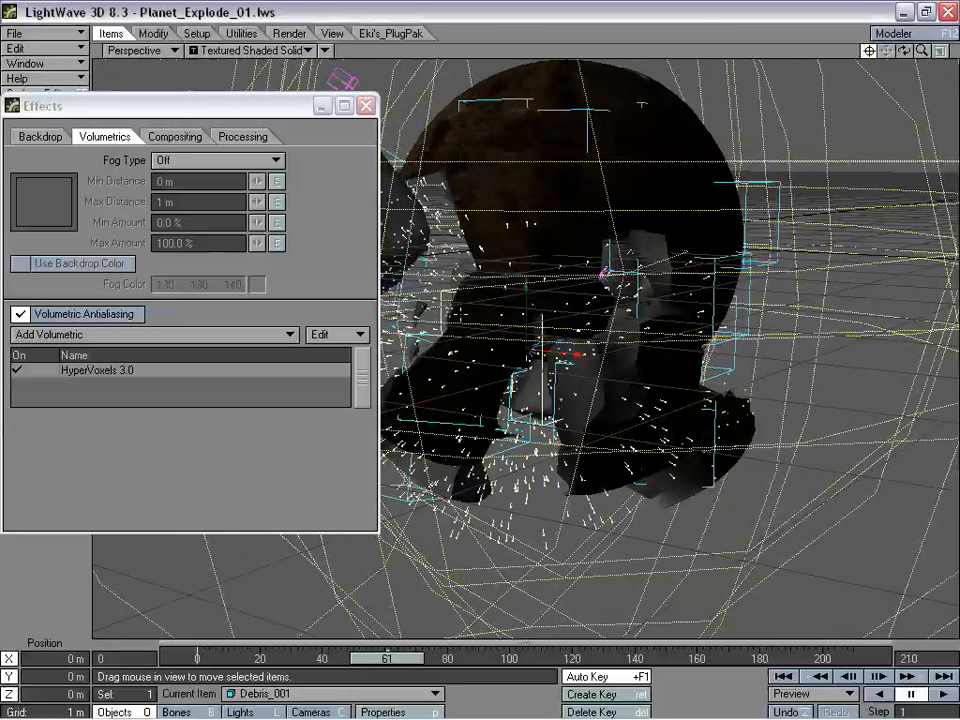
{"action": "left_click", "coordinate": [135, 50]}
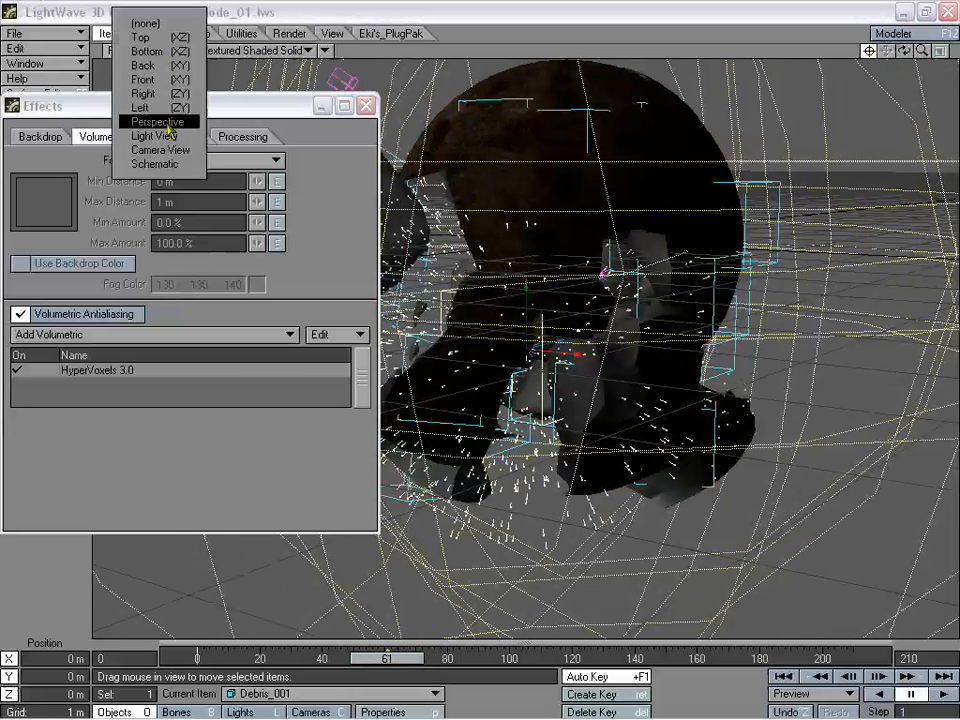
{"action": "left_click", "coordinate": [170, 150]}
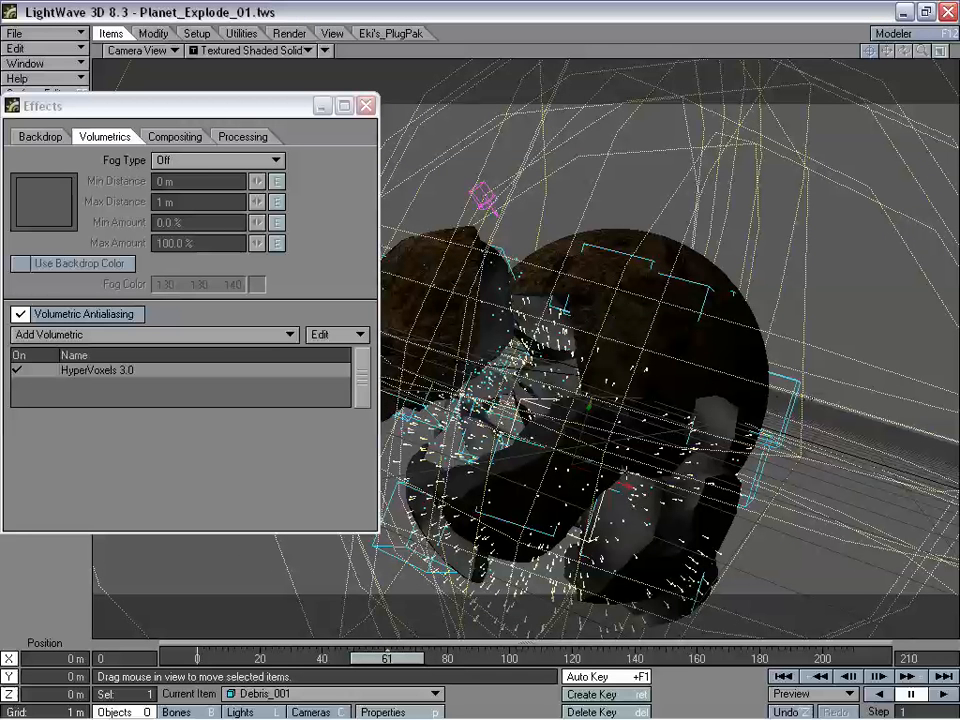
{"action": "left_click_drag", "start_coordinate": [257, 120], "coordinate": [250, 33]}
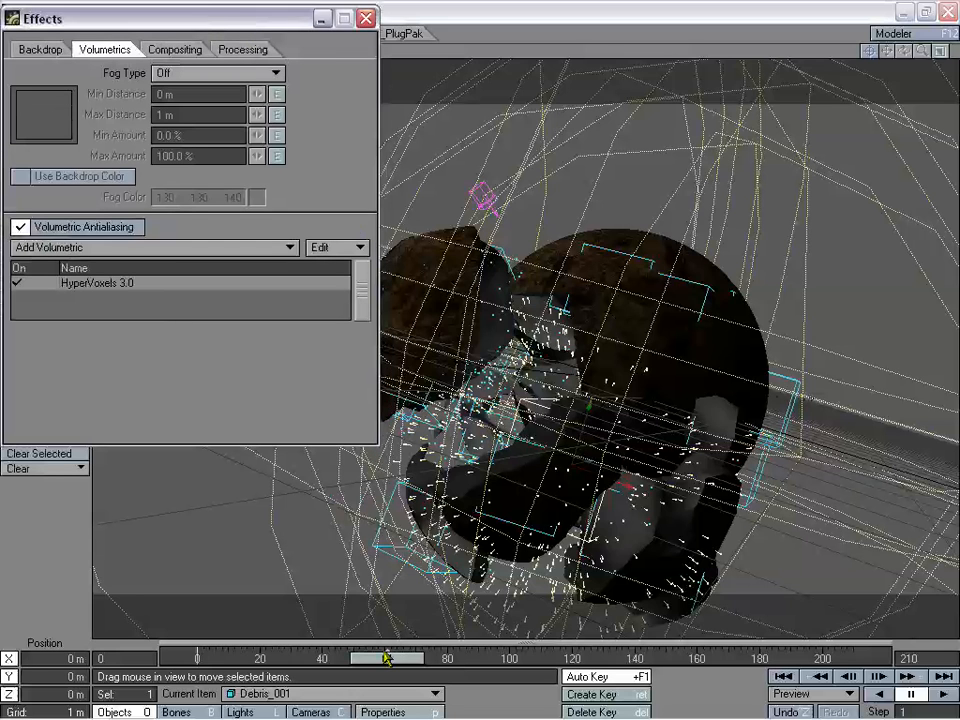
{"action": "left_click_drag", "start_coordinate": [386, 657], "coordinate": [366, 657]}
{"action": "left_click", "coordinate": [367, 19]}
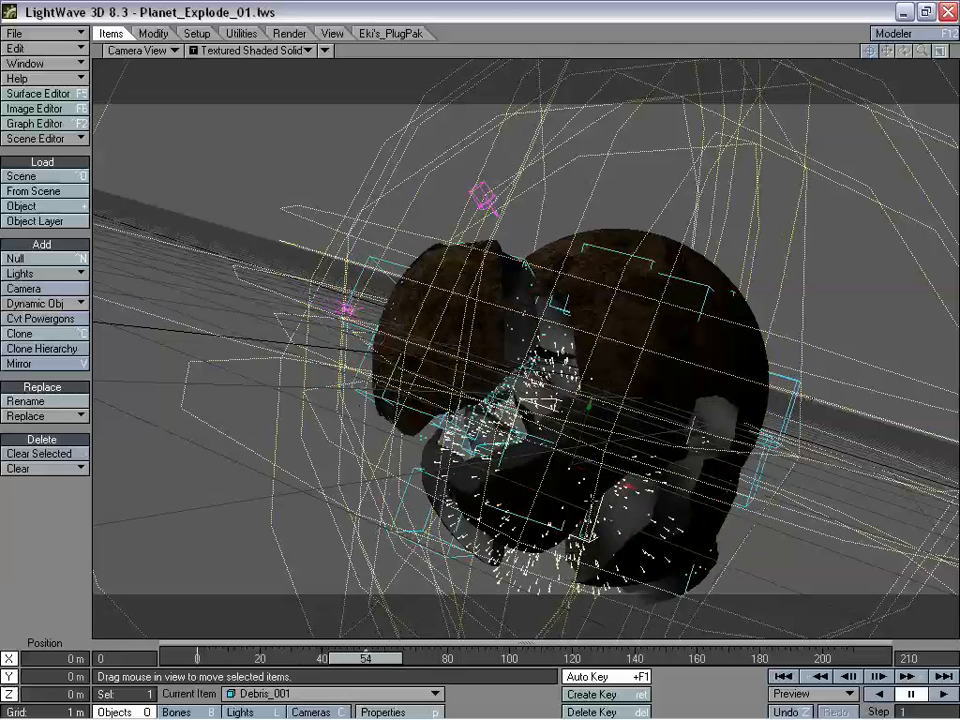
- Make one clone of the Debris_001 emitter, working in the Perspective view, and return the timeline to frame 0
{"action": "left_click", "coordinate": [176, 51]}
{"action": "left_click", "coordinate": [166, 175]}
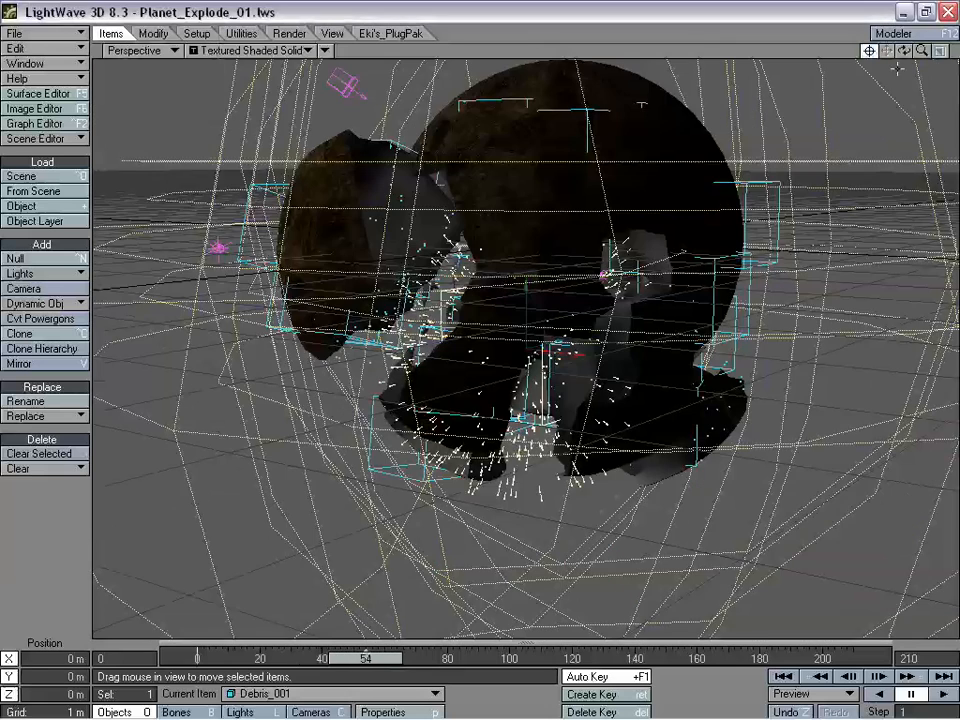
{"action": "mouse_move", "coordinate": [916, 56]}
{"action": "left_mouse_down"}
{"action": "mouse_move", "coordinate": [904, 42]}
{"action": "mouse_move", "coordinate": [934, 44]}
{"action": "mouse_move", "coordinate": [902, 62]}
{"action": "mouse_move", "coordinate": [901, 52]}
{"action": "mouse_move", "coordinate": [912, 52]}
{"action": "mouse_move", "coordinate": [892, 52]}
{"action": "mouse_move", "coordinate": [894, 72]}
{"action": "mouse_move", "coordinate": [891, 60]}
{"action": "mouse_move", "coordinate": [905, 52]}
{"action": "left_mouse_up"}
{"action": "left_click", "coordinate": [869, 51]}
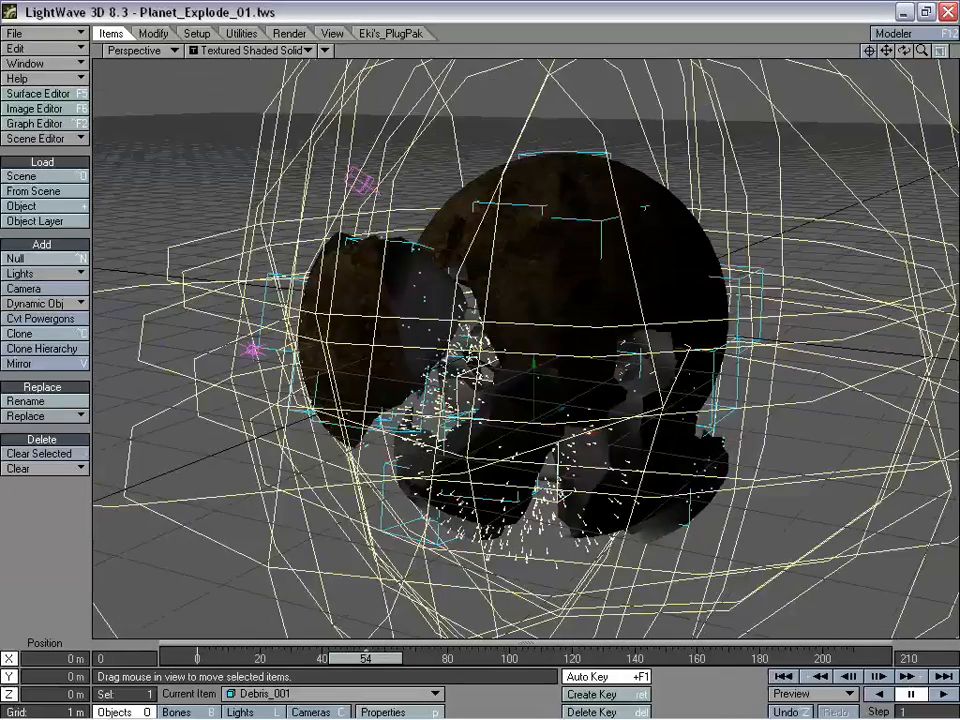
{"action": "left_click_drag", "start_coordinate": [321, 658], "coordinate": [365, 665]}
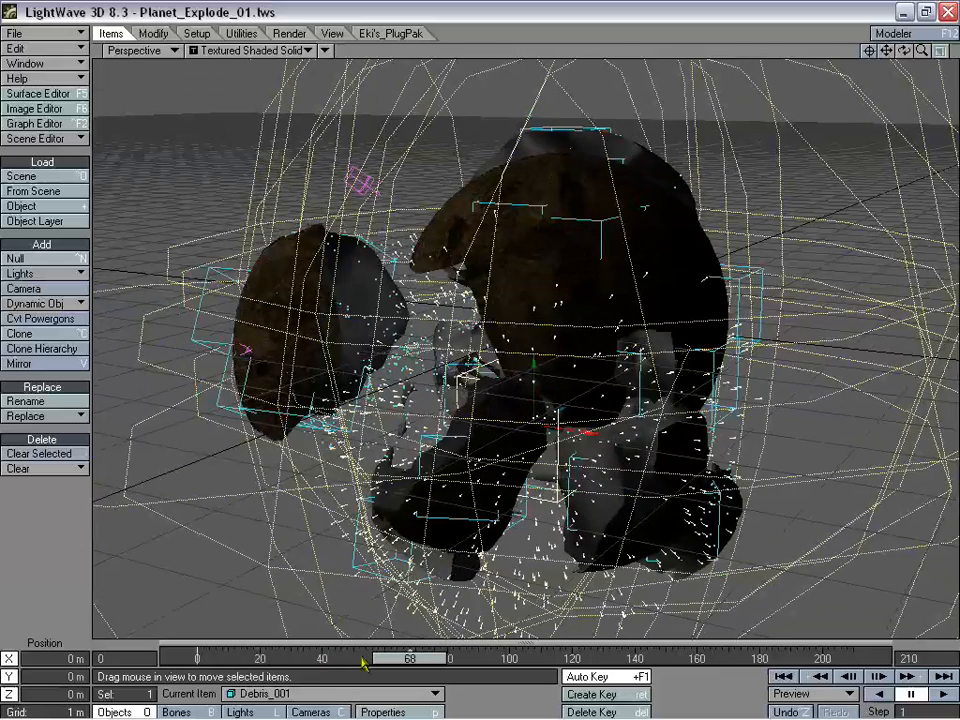
{"action": "left_click", "coordinate": [292, 694]}
{"action": "left_click", "coordinate": [379, 590]}
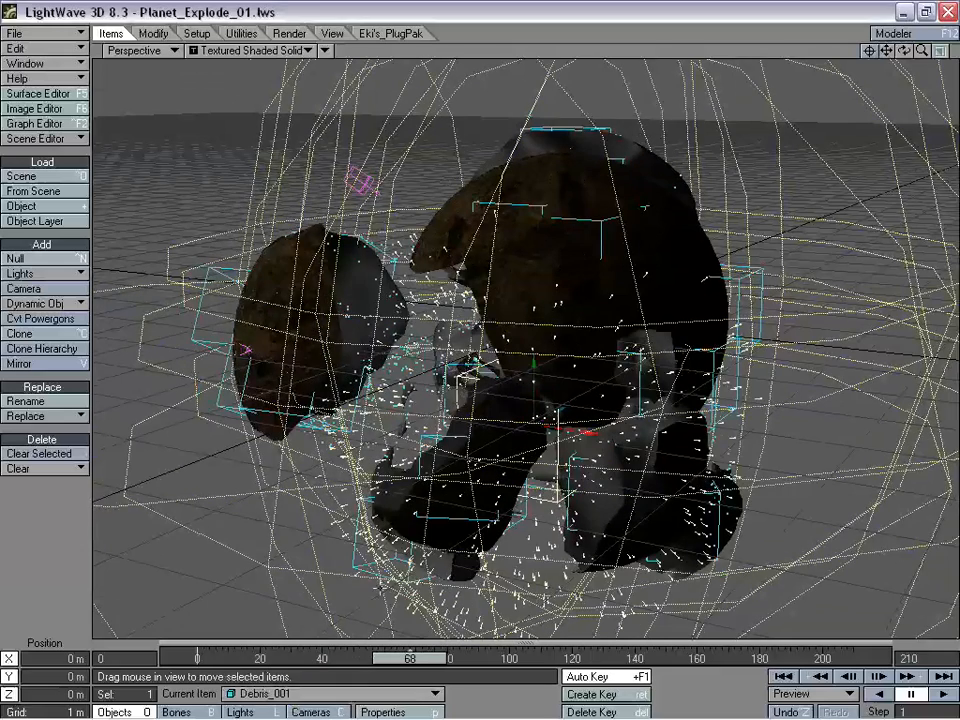
{"action": "key", "text": "c"}
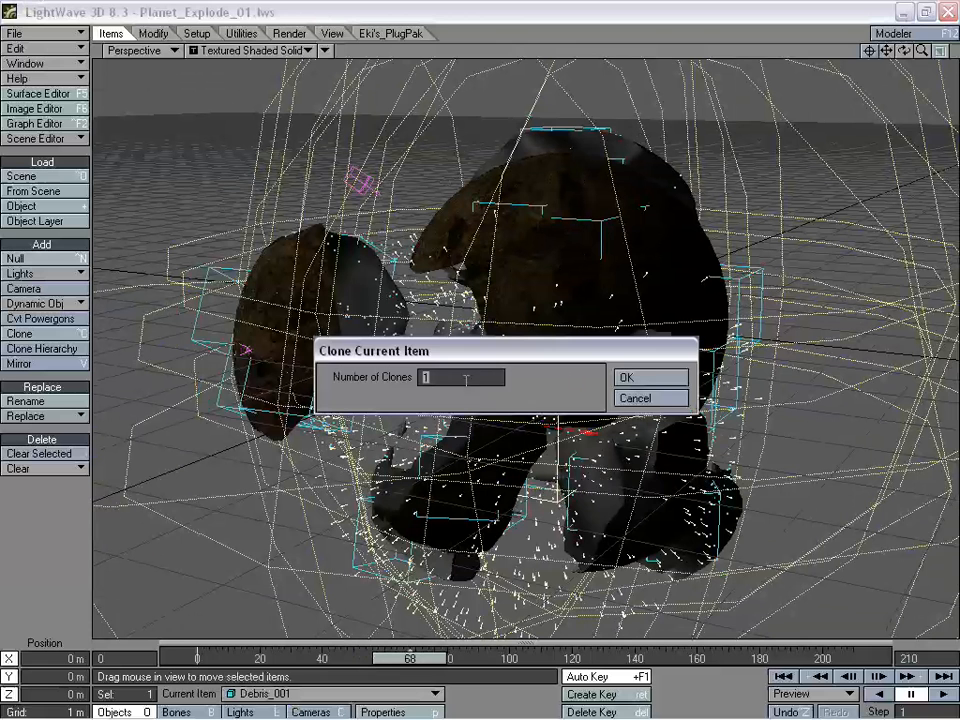
{"action": "left_click", "coordinate": [649, 379]}
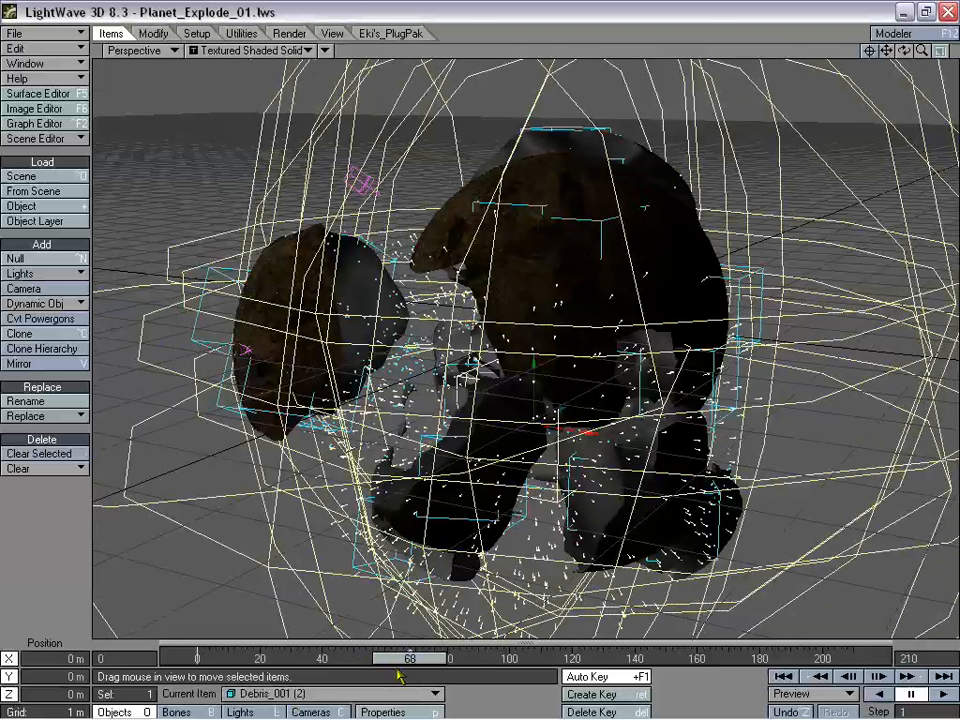
{"action": "left_click", "coordinate": [309, 693]}
{"action": "left_click", "coordinate": [305, 689]}
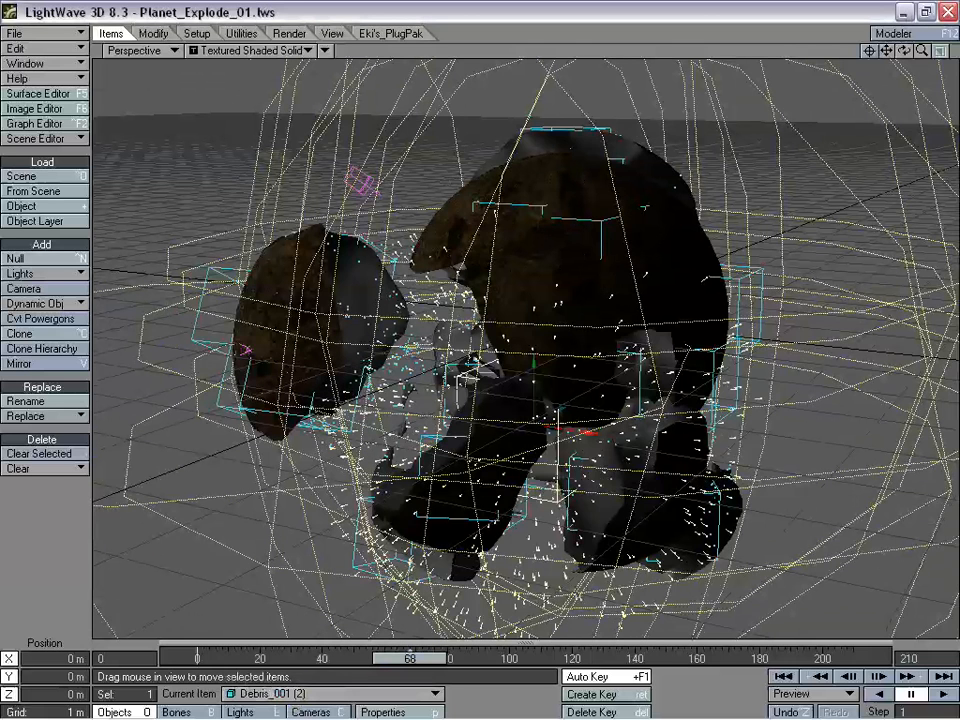
{"action": "left_click_drag", "start_coordinate": [404, 656], "coordinate": [197, 656]}
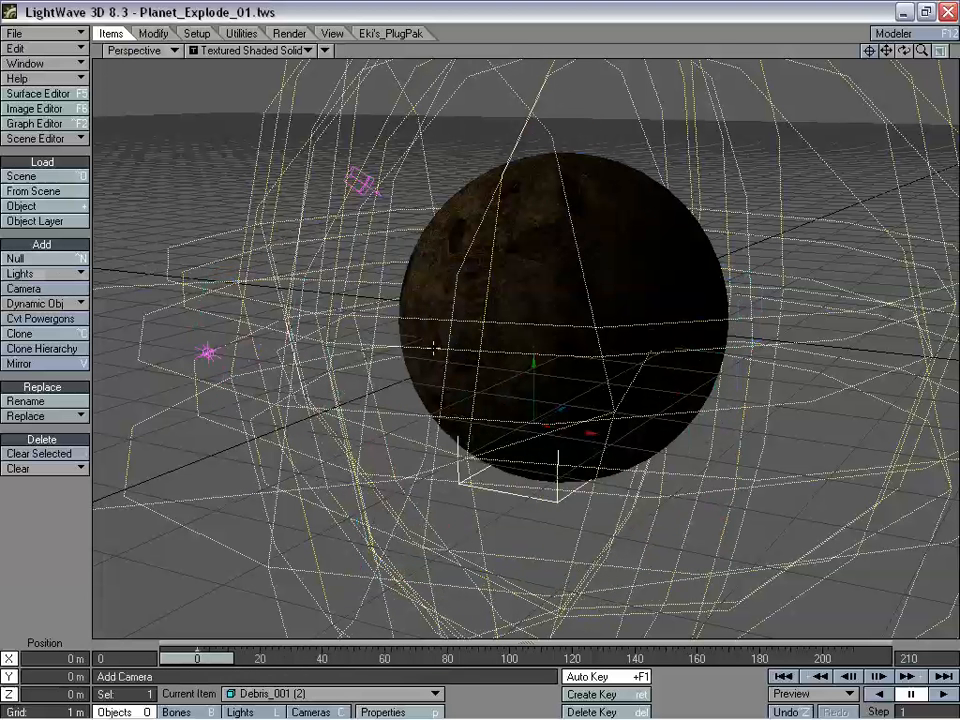
- Move the cloned debris emitter outside the planet, to about X -1.57 m, Y 290 mm, Z -4.2 m
{"action": "left_click_drag", "start_coordinate": [577, 395], "coordinate": [594, 399]}
{"action": "right_click_drag", "start_coordinate": [594, 399], "coordinate": [212, 99]}
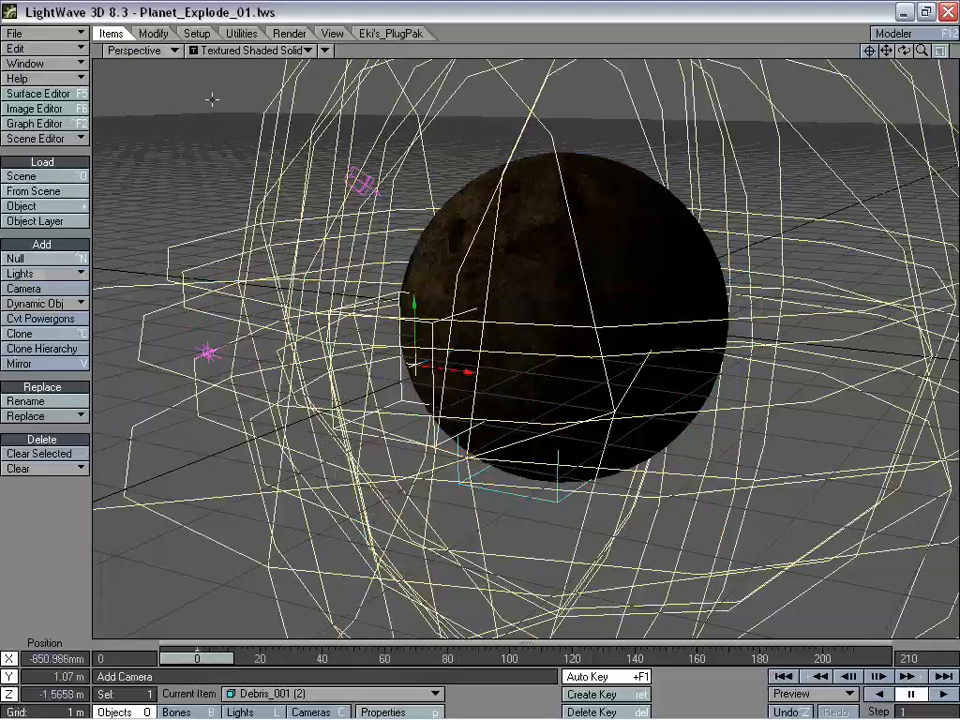
{"action": "left_click", "coordinate": [155, 33]}
{"action": "mouse_move", "coordinate": [580, 395]}
{"action": "left_mouse_down"}
{"action": "mouse_move", "coordinate": [572, 376]}
{"action": "mouse_move", "coordinate": [572, 403]}
{"action": "left_mouse_up"}
{"action": "right_click_drag", "start_coordinate": [572, 403], "coordinate": [540, 371]}
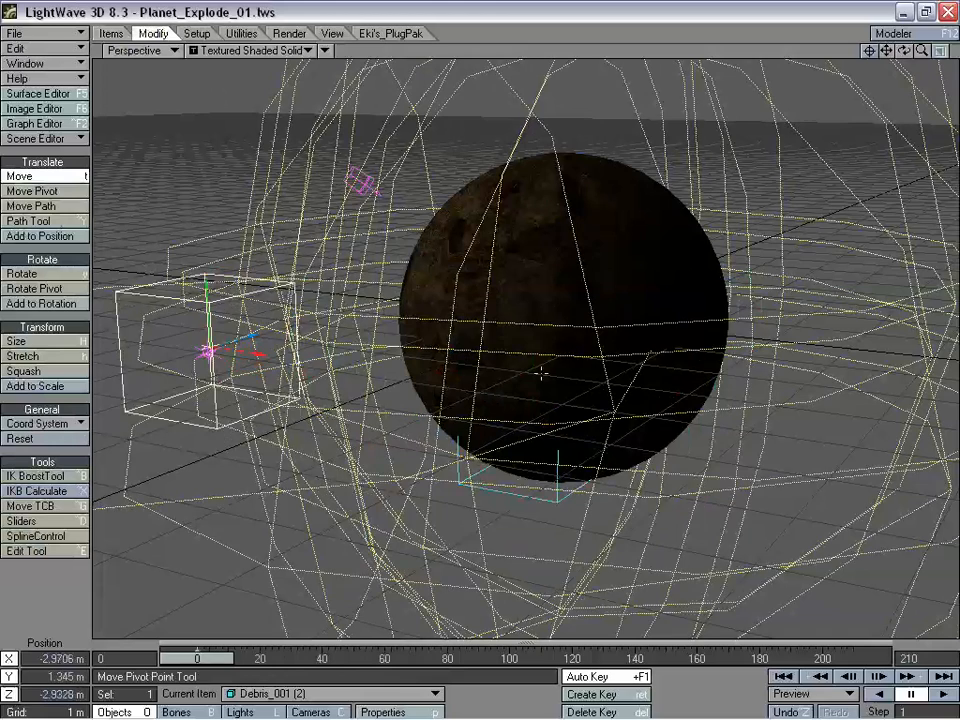
{"action": "mouse_move", "coordinate": [540, 371]}
{"action": "left_mouse_down"}
{"action": "mouse_move", "coordinate": [560, 385]}
{"action": "mouse_move", "coordinate": [530, 356]}
{"action": "left_mouse_up"}
{"action": "left_click_drag", "start_coordinate": [251, 364], "coordinate": [305, 425]}
{"action": "right_click_drag", "start_coordinate": [228, 384], "coordinate": [226, 478]}
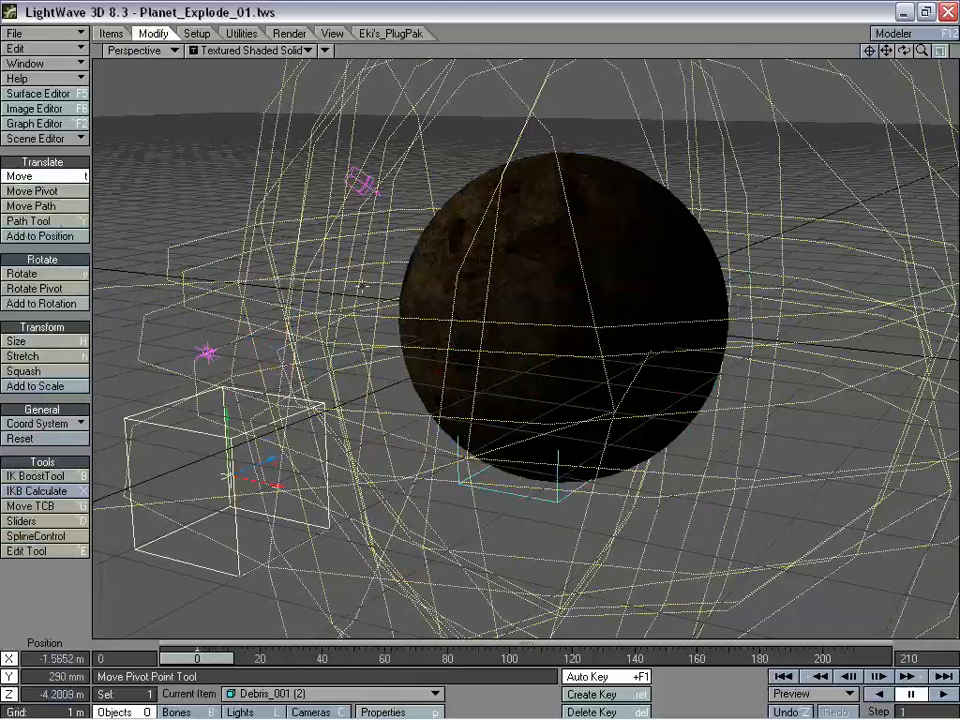
- Parent Debris_001 (2) to Light_EX_001 (8) and reset the emitter's position so it sits on the light
{"action": "left_click", "coordinate": [207, 352]}
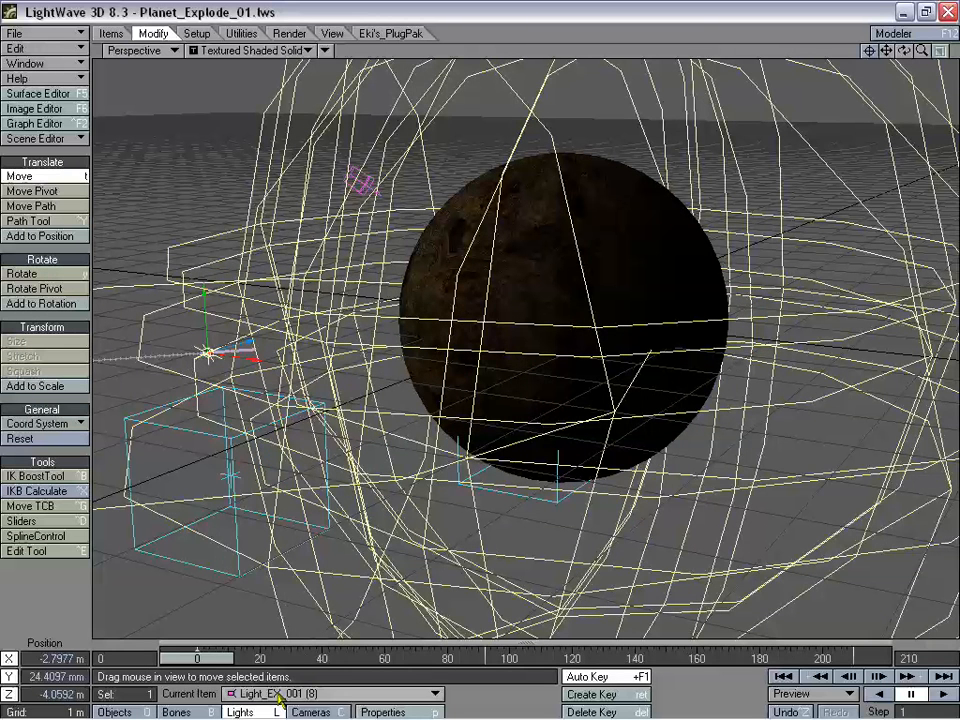
{"action": "key", "text": "shift+o"}
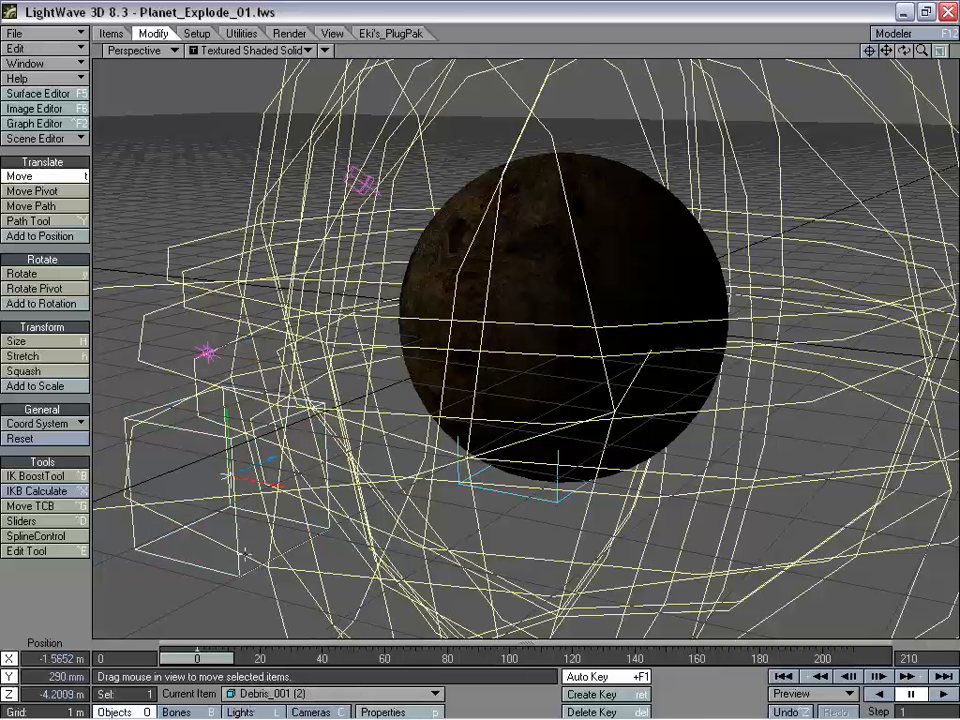
{"action": "key", "text": "m"}
{"action": "left_click_drag", "start_coordinate": [200, 18], "coordinate": [644, 73]}
{"action": "left_click", "coordinate": [700, 99]}
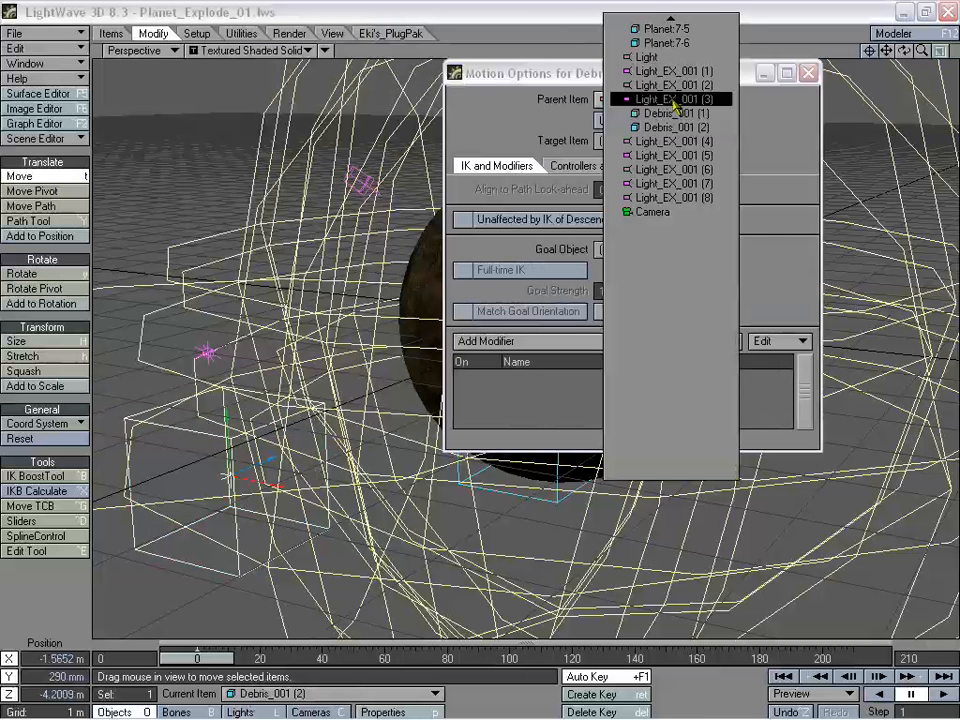
{"action": "left_click", "coordinate": [705, 199]}
{"action": "left_click", "coordinate": [808, 73]}
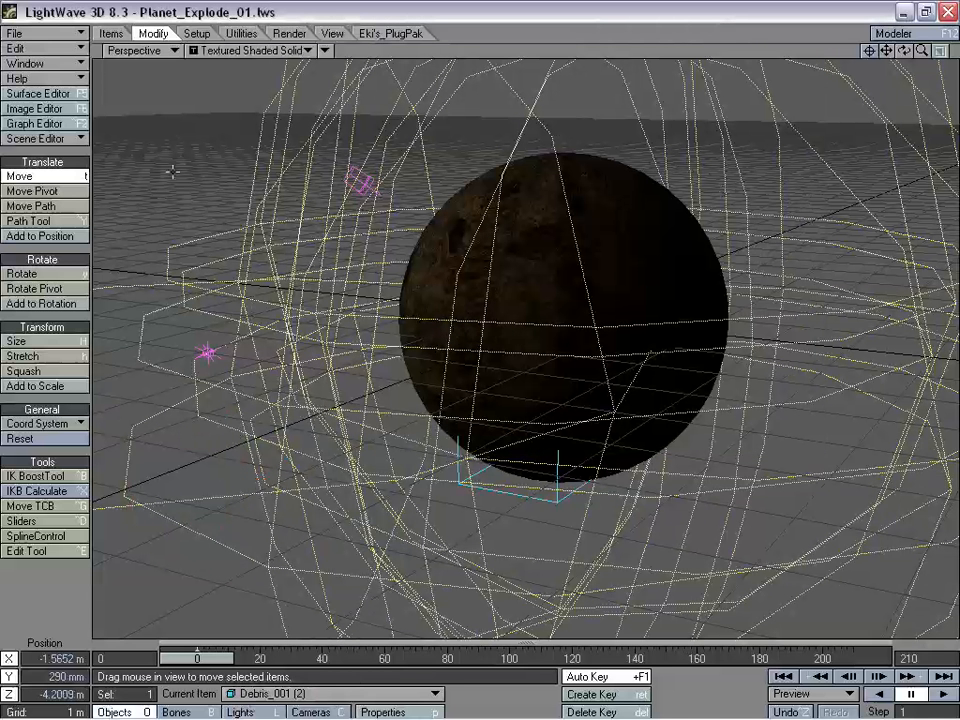
{"action": "left_click", "coordinate": [40, 441]}
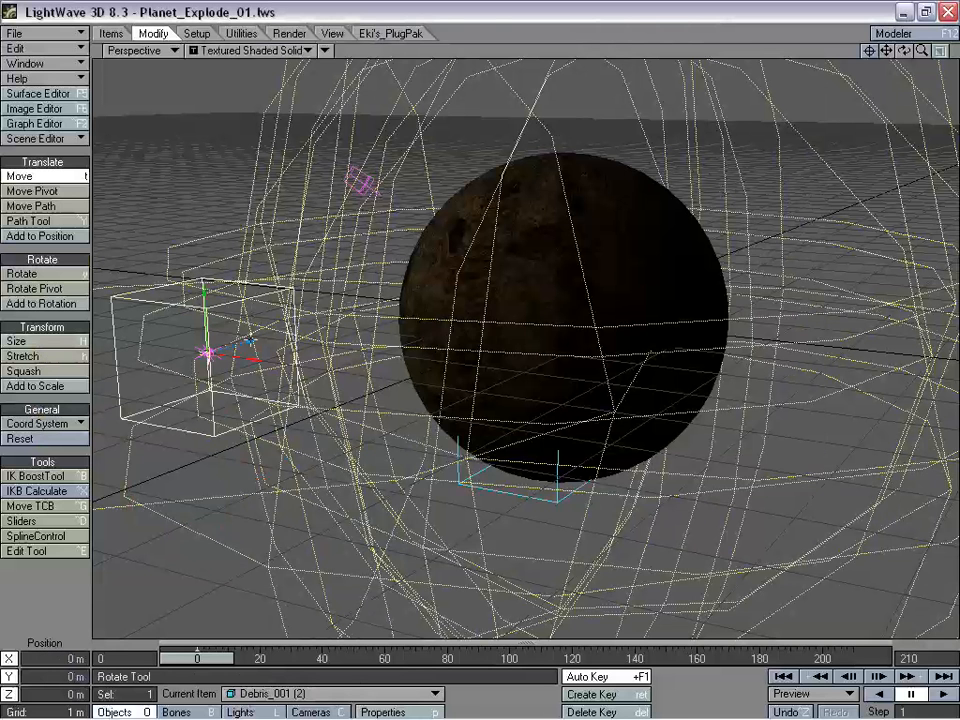
- Check the cloned emitter's burst around the outer planet chunk in Camera View at frame 51
{"action": "mouse_move", "coordinate": [921, 51]}
{"action": "left_mouse_down"}
{"action": "mouse_move", "coordinate": [810, 51]}
{"action": "mouse_move", "coordinate": [924, 58]}
{"action": "left_mouse_up"}
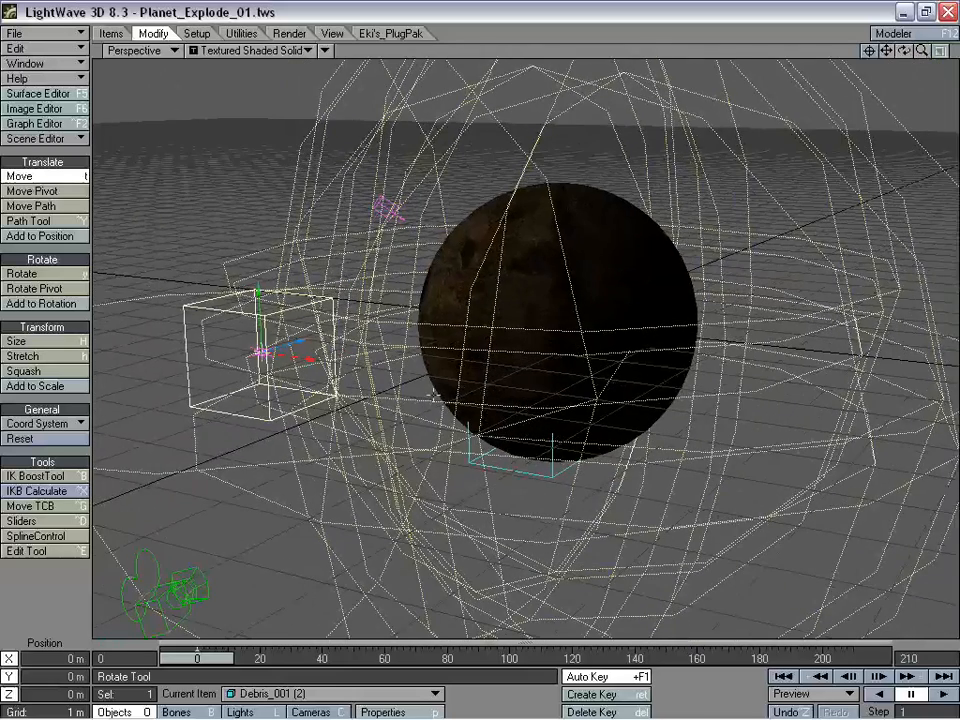
{"action": "mouse_move", "coordinate": [922, 51]}
{"action": "left_mouse_down"}
{"action": "mouse_move", "coordinate": [904, 51]}
{"action": "mouse_move", "coordinate": [924, 51]}
{"action": "left_mouse_up"}
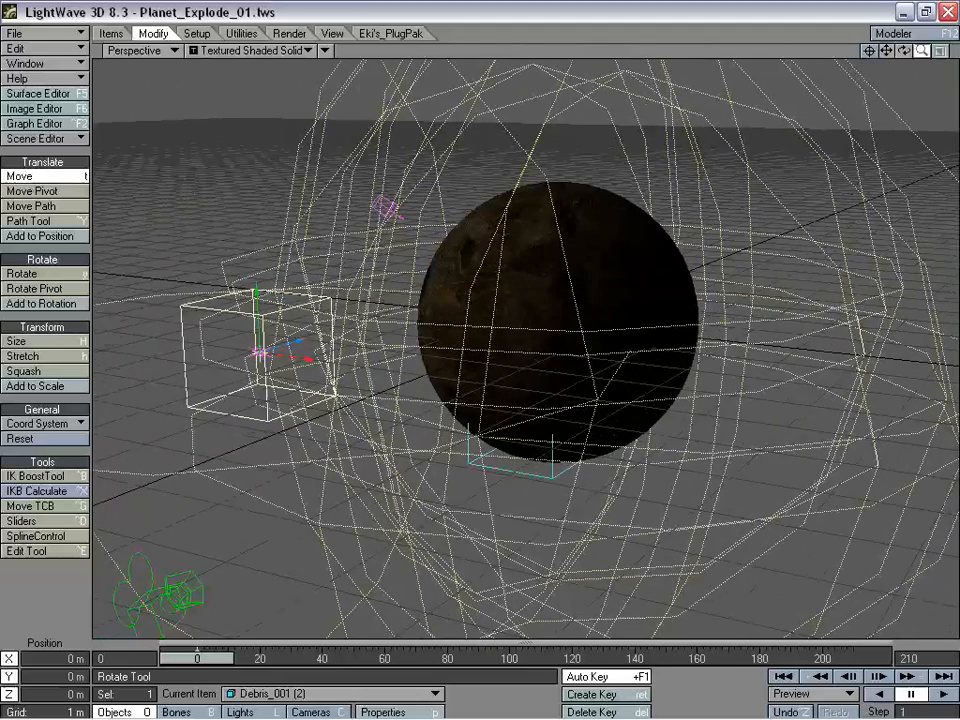
{"action": "left_click", "coordinate": [140, 50]}
{"action": "left_click", "coordinate": [204, 75]}
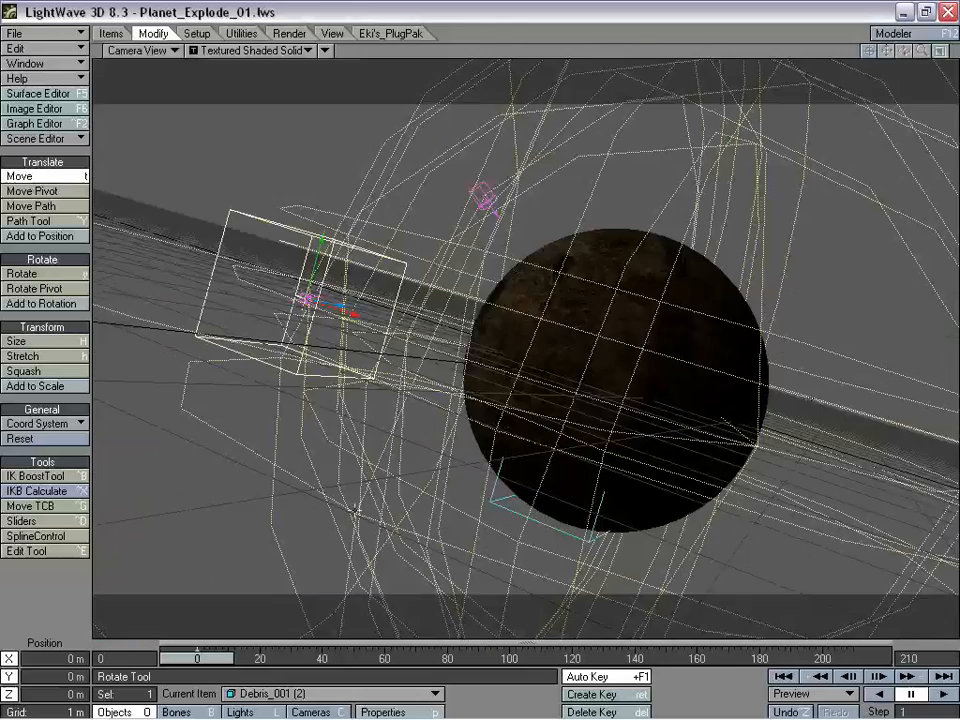
{"action": "left_click_drag", "start_coordinate": [178, 658], "coordinate": [356, 658]}
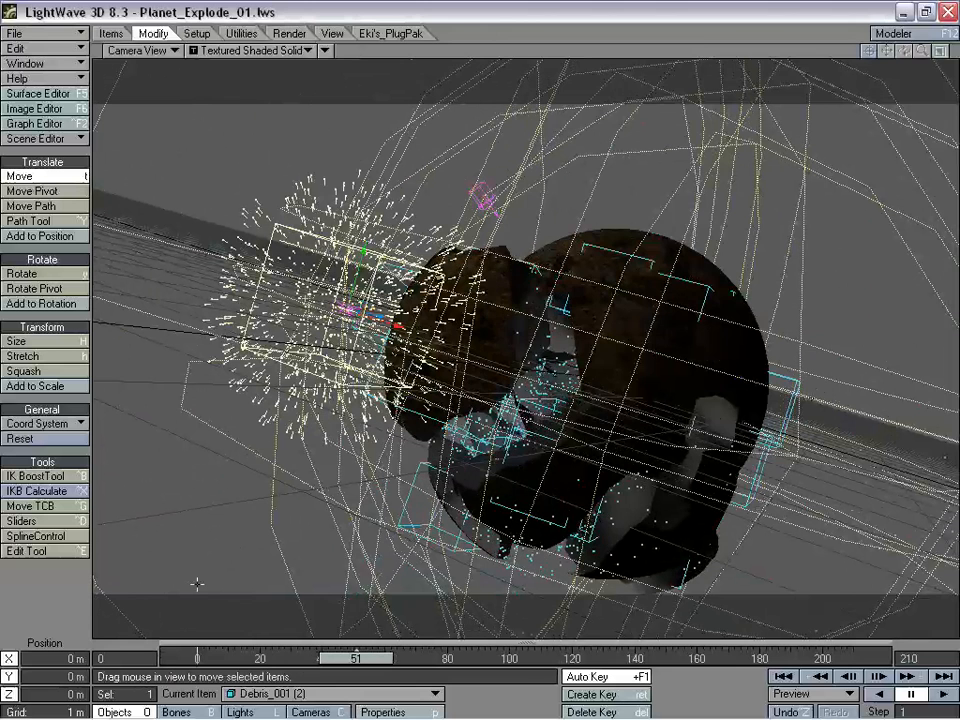
- Set the emitter start frame of Debris_001 (2) to 85, close its properties, and check the burst around frame 98
{"action": "key", "text": "p"}
{"action": "left_click_drag", "start_coordinate": [537, 82], "coordinate": [581, 113]}
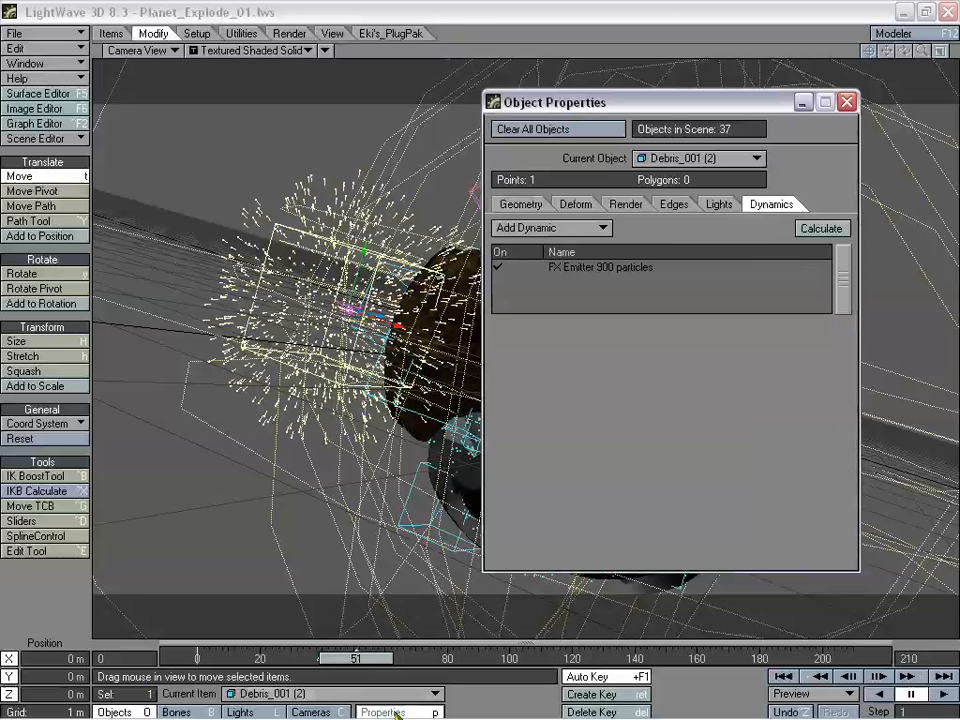
{"action": "left_click_drag", "start_coordinate": [619, 105], "coordinate": [694, 115]}
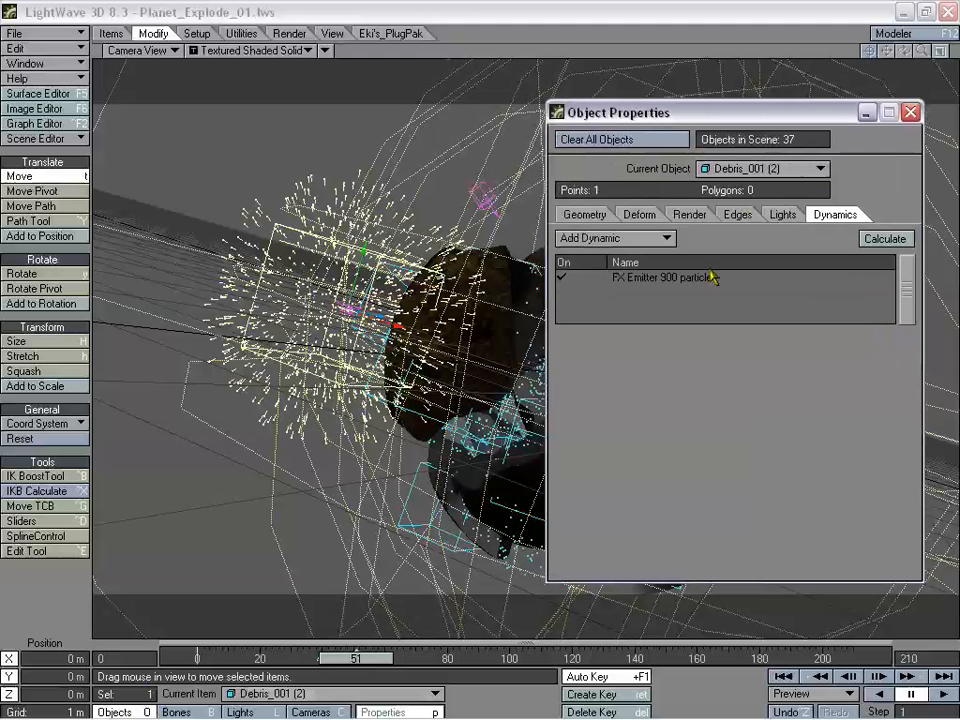
{"action": "left_click", "coordinate": [646, 282]}
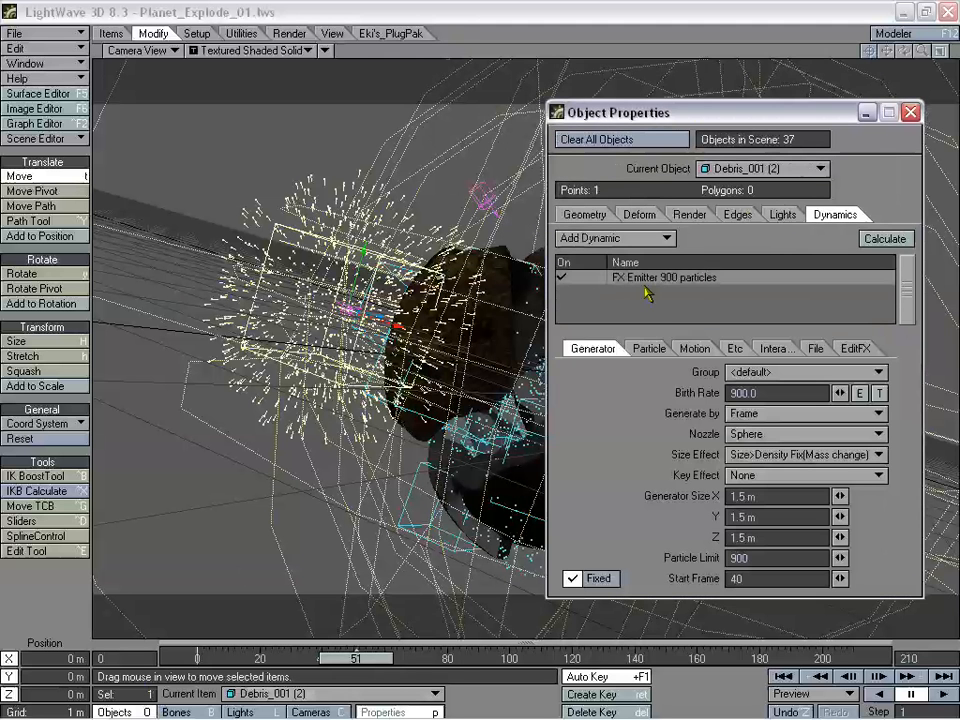
{"action": "left_click_drag", "start_coordinate": [697, 112], "coordinate": [730, 57]}
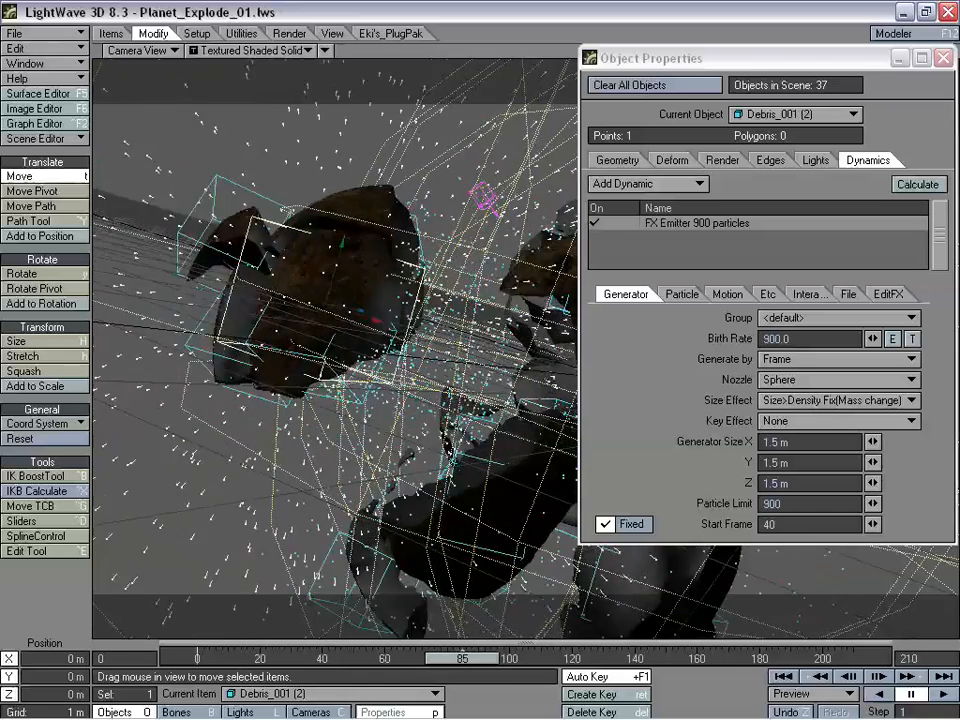
{"action": "left_click", "coordinate": [787, 524]}
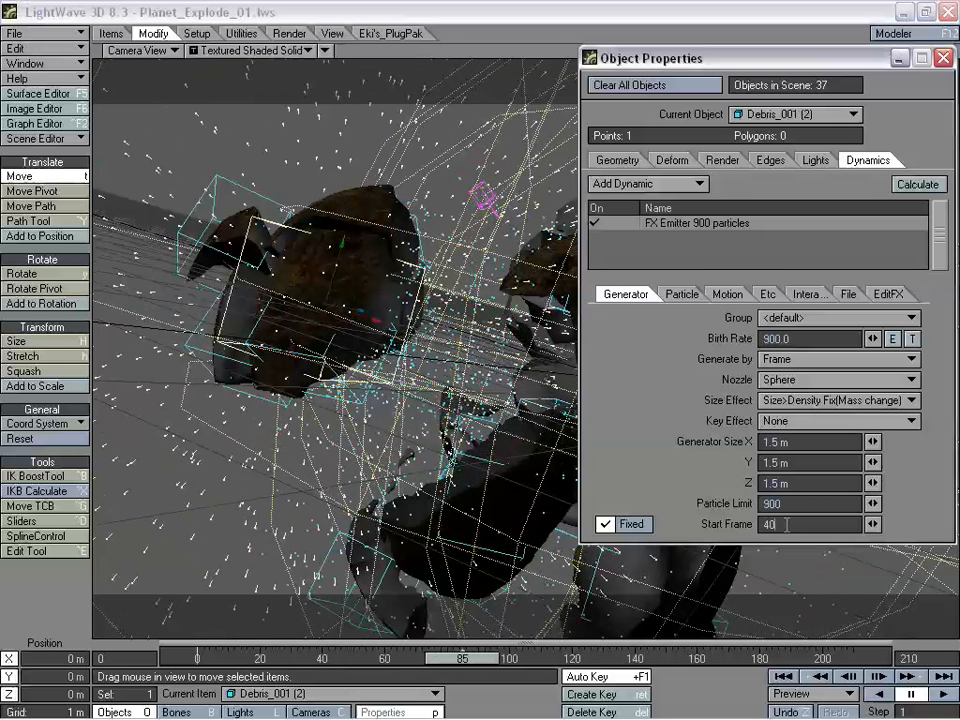
{"action": "key", "text": "Return"}
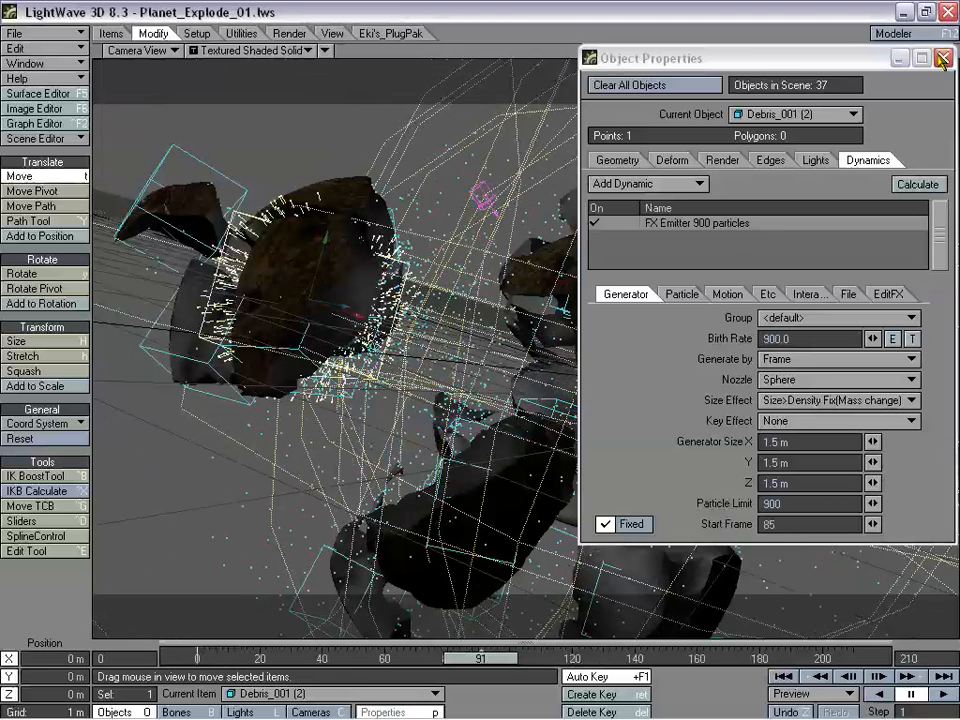
{"action": "left_click", "coordinate": [942, 58]}
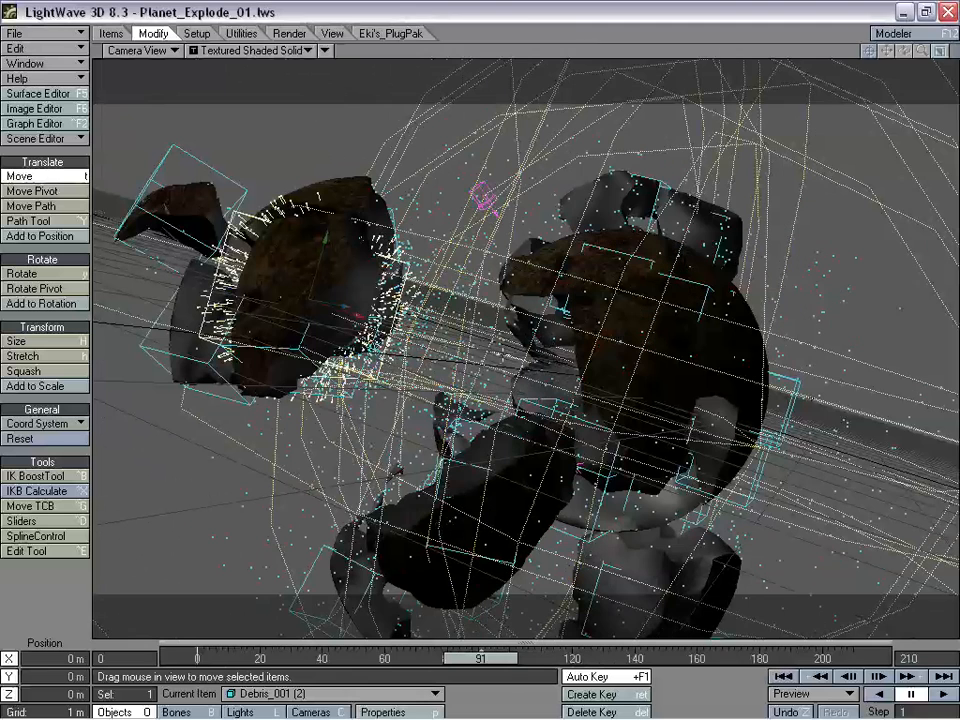
{"action": "mouse_move", "coordinate": [479, 658]}
{"action": "left_mouse_down"}
{"action": "mouse_move", "coordinate": [496, 660]}
{"action": "mouse_move", "coordinate": [479, 660]}
{"action": "left_mouse_up"}
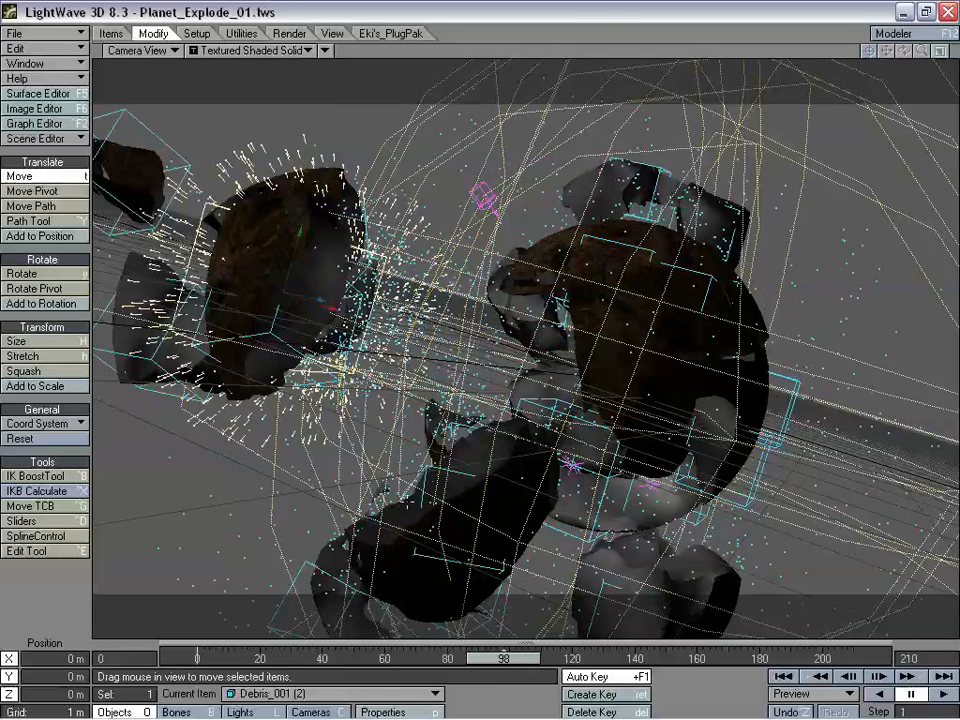
- Open the HyperVoxels settings for the debris, examine the VIPER scene preview at frame 98, and close the preview
{"action": "key", "text": "ctrl+F5"}
{"action": "left_click", "coordinate": [681, 88]}
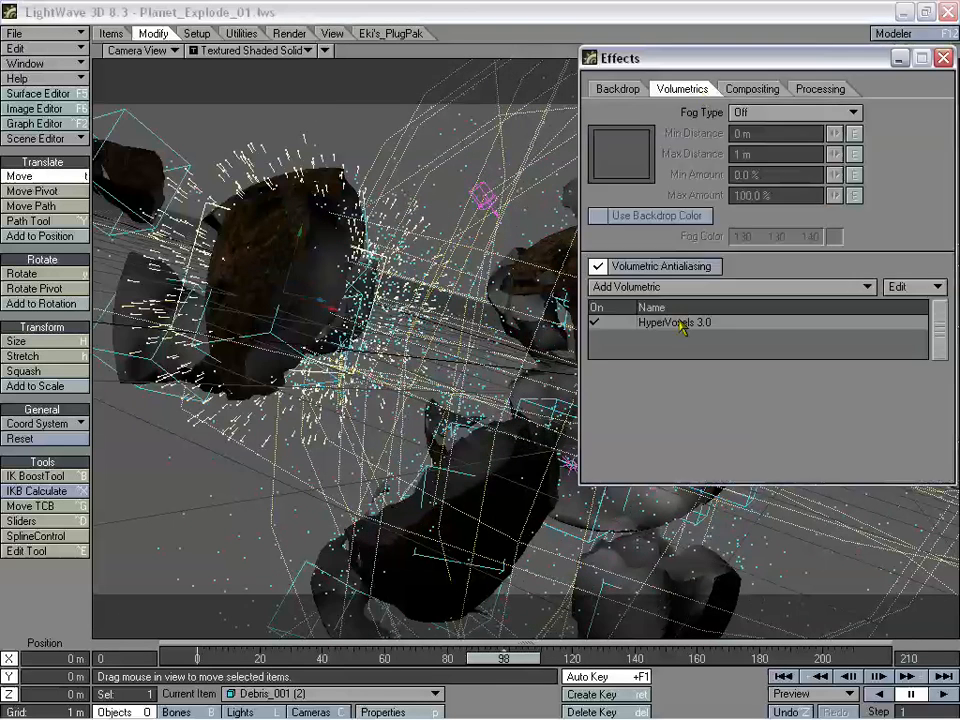
{"action": "double_click", "coordinate": [681, 326]}
{"action": "left_click_drag", "start_coordinate": [635, 350], "coordinate": [630, 382]}
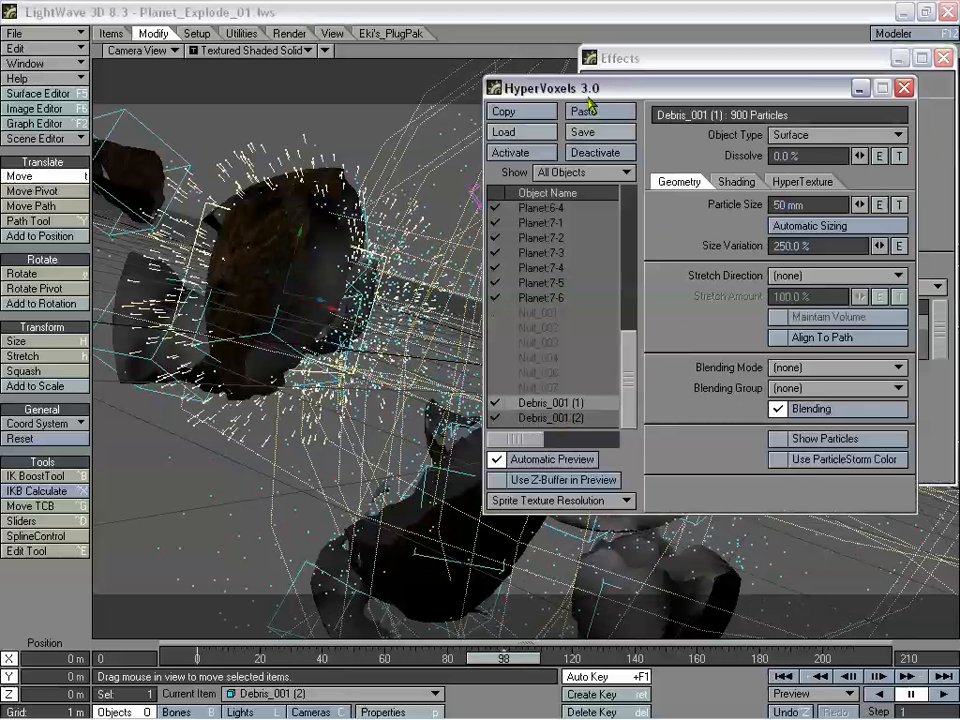
{"action": "left_click_drag", "start_coordinate": [587, 97], "coordinate": [635, 144]}
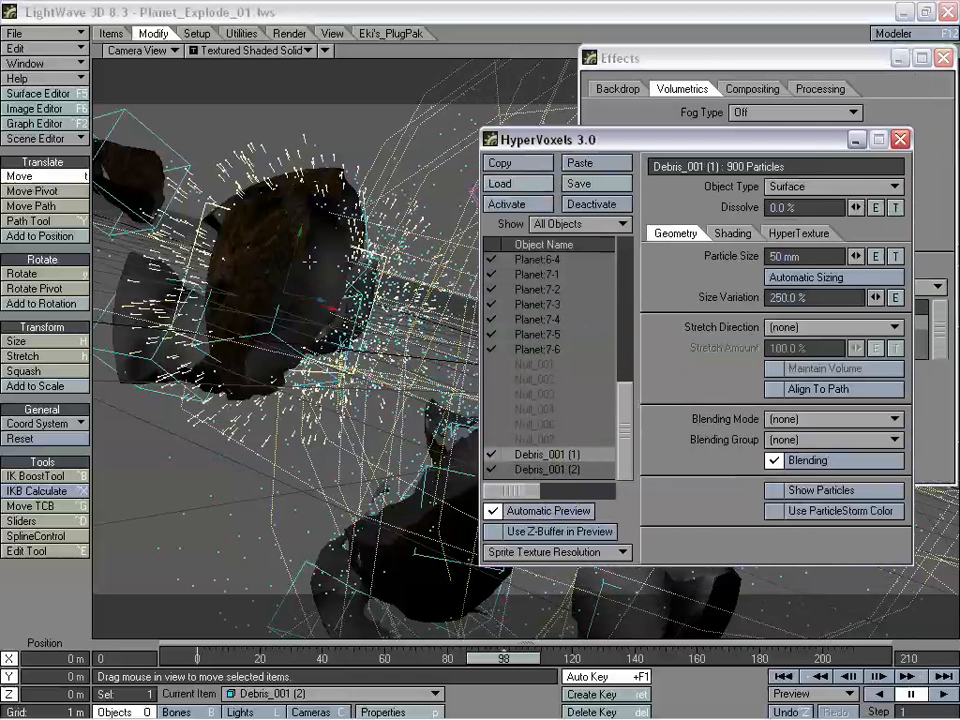
{"action": "key", "text": "F7"}
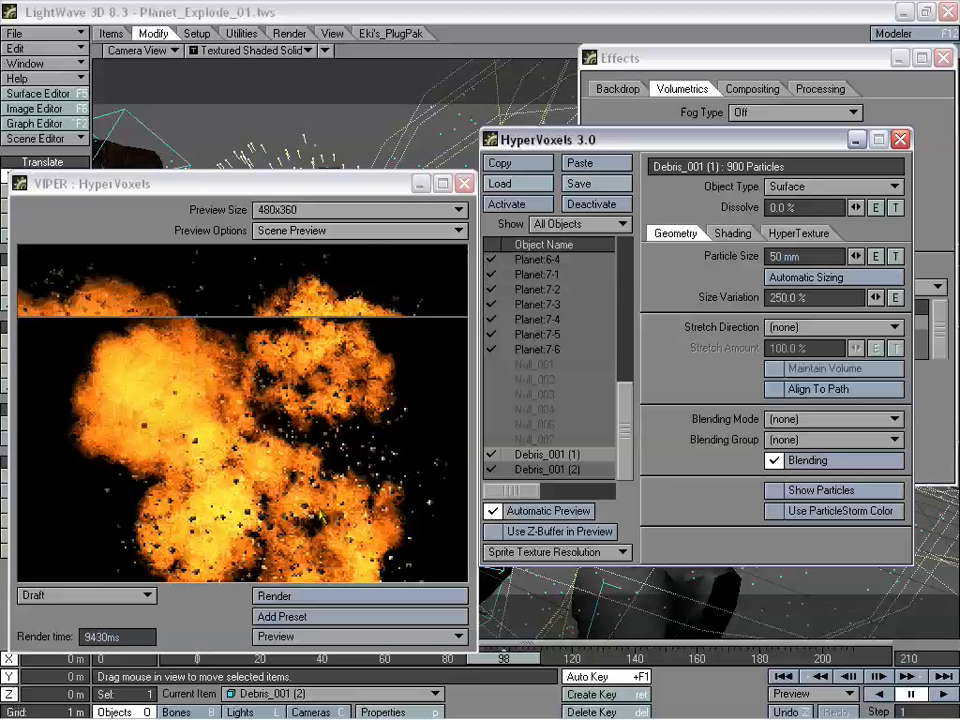
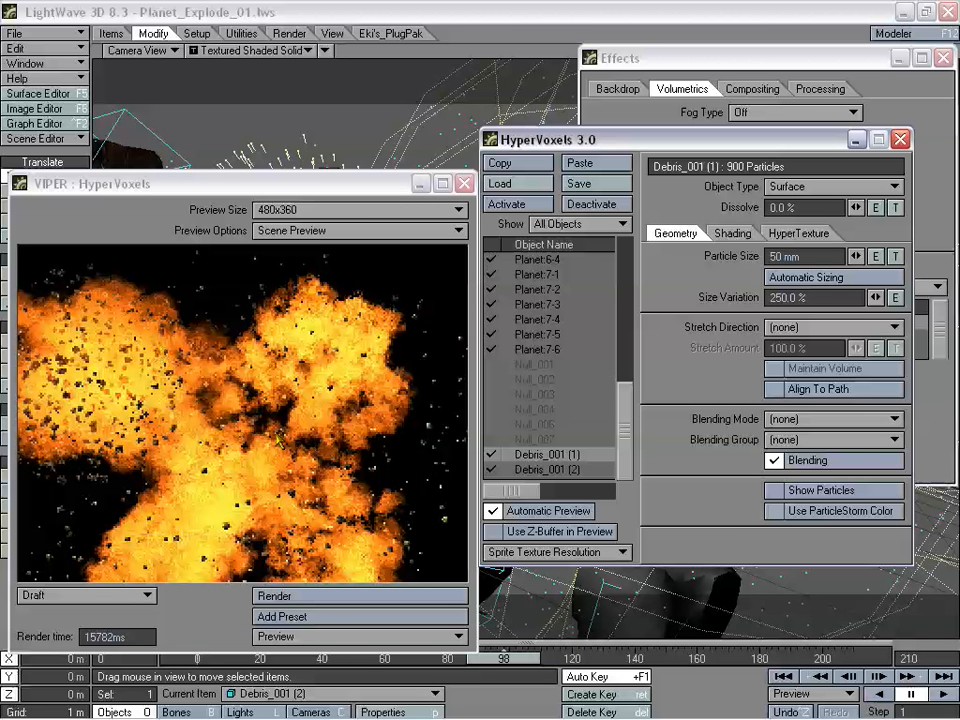
{"action": "left_click", "coordinate": [465, 184]}
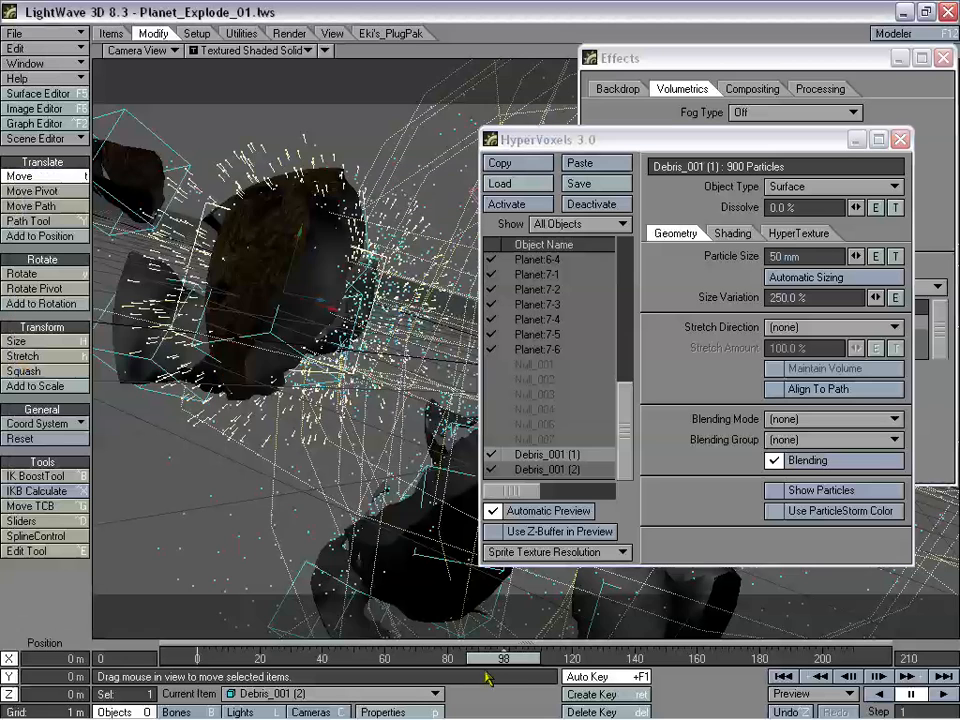
- Close the HyperVoxels and Effects windows and scrub the Debris_001 (2) burst in Camera View between frames 97 and 106
{"action": "left_click_drag", "start_coordinate": [498, 664], "coordinate": [528, 659]}
{"action": "left_click", "coordinate": [900, 139]}
{"action": "left_click_drag", "start_coordinate": [830, 62], "coordinate": [795, 77]}
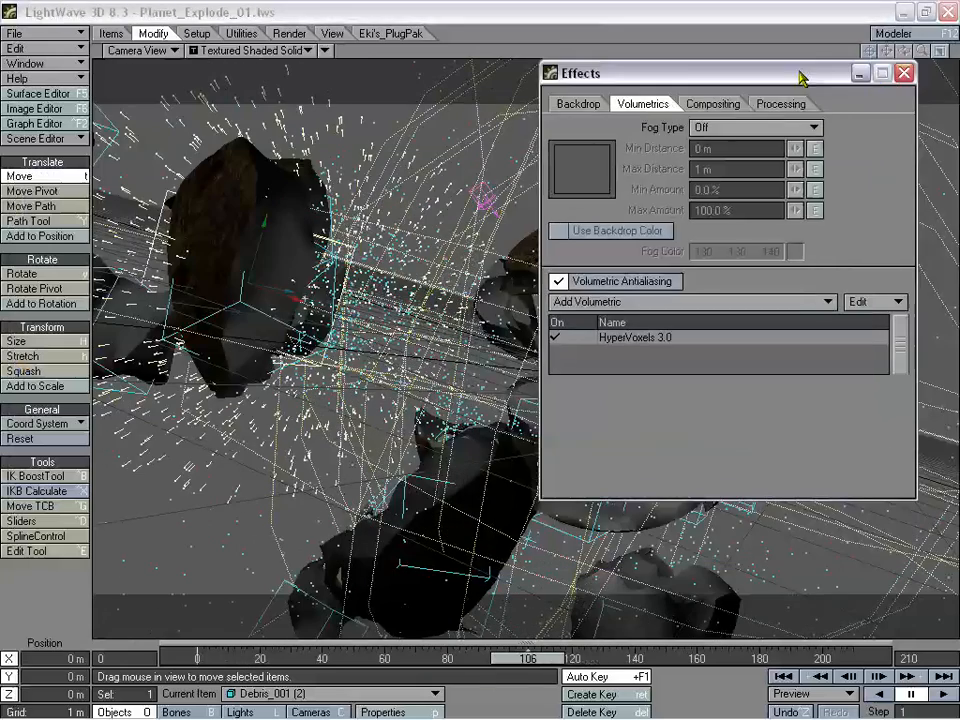
{"action": "left_click", "coordinate": [902, 73]}
{"action": "mouse_move", "coordinate": [530, 659]}
{"action": "left_mouse_down"}
{"action": "mouse_move", "coordinate": [257, 659]}
{"action": "mouse_move", "coordinate": [669, 659]}
{"action": "mouse_move", "coordinate": [488, 659]}
{"action": "mouse_move", "coordinate": [516, 659]}
{"action": "left_mouse_up"}
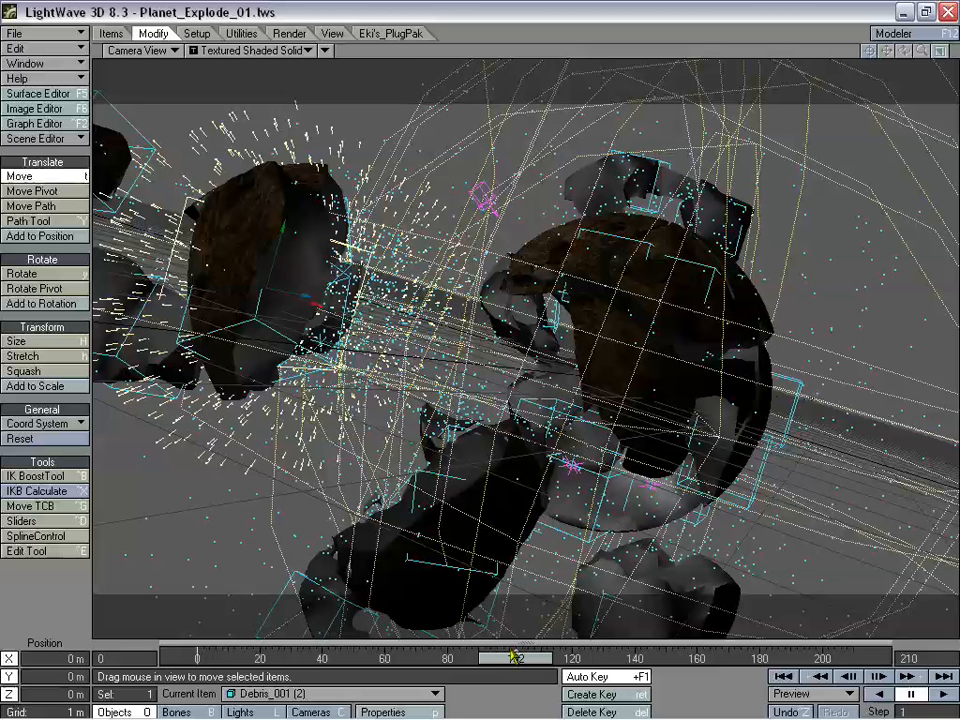
{"action": "left_click_drag", "start_coordinate": [511, 660], "coordinate": [528, 659]}
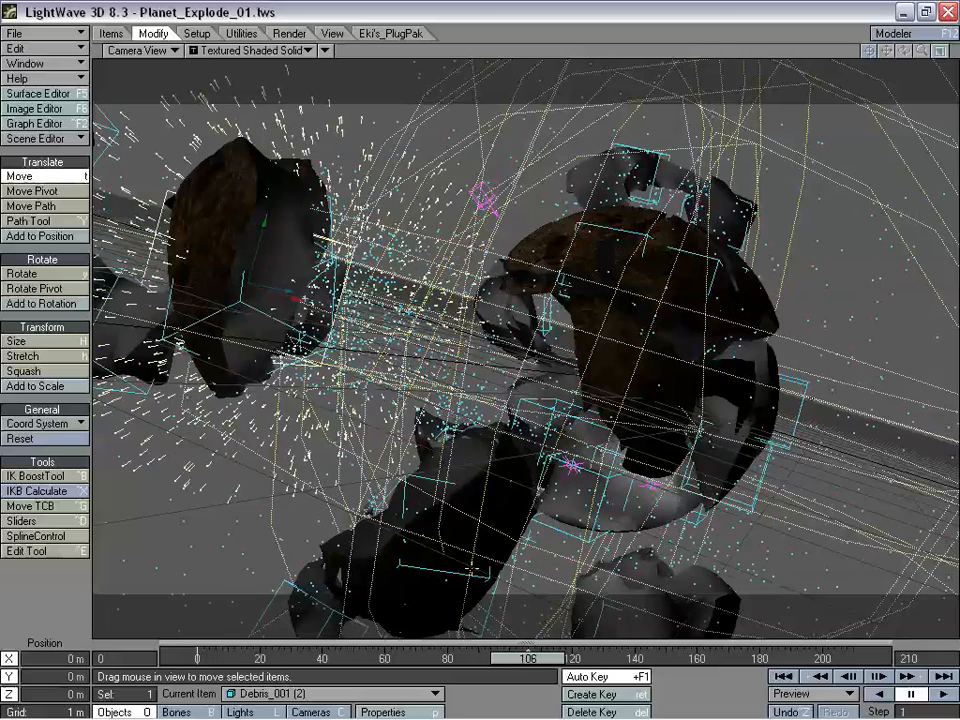
{"action": "mouse_move", "coordinate": [532, 650]}
{"action": "left_mouse_down"}
{"action": "mouse_move", "coordinate": [587, 658]}
{"action": "mouse_move", "coordinate": [250, 658]}
{"action": "mouse_move", "coordinate": [530, 658]}
{"action": "mouse_move", "coordinate": [524, 665]}
{"action": "left_mouse_up"}
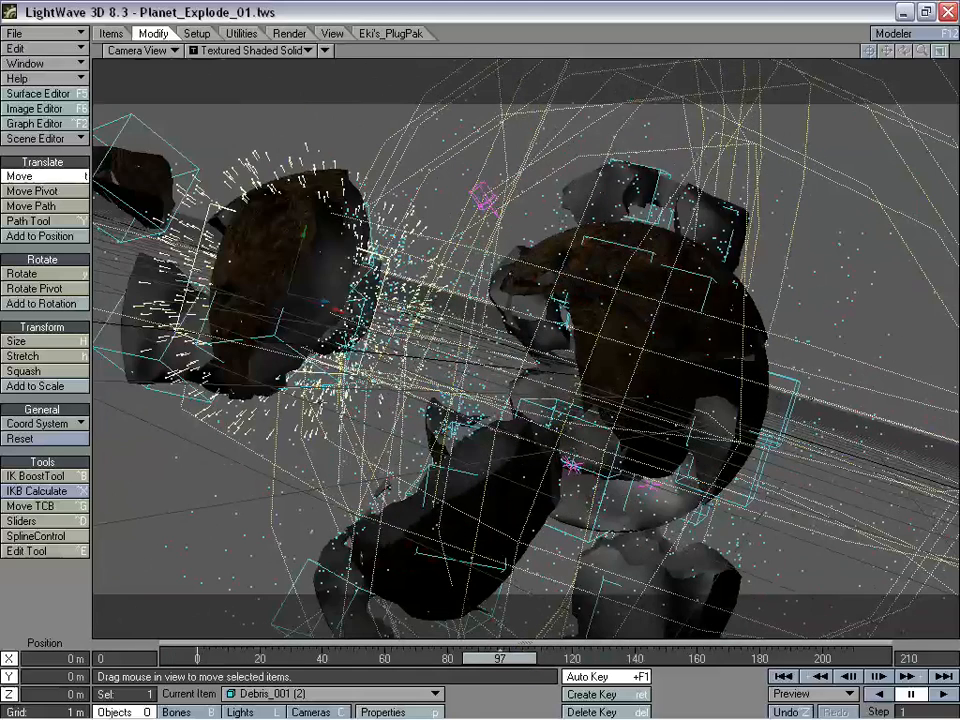
{"action": "left_click_drag", "start_coordinate": [500, 658], "coordinate": [524, 658]}
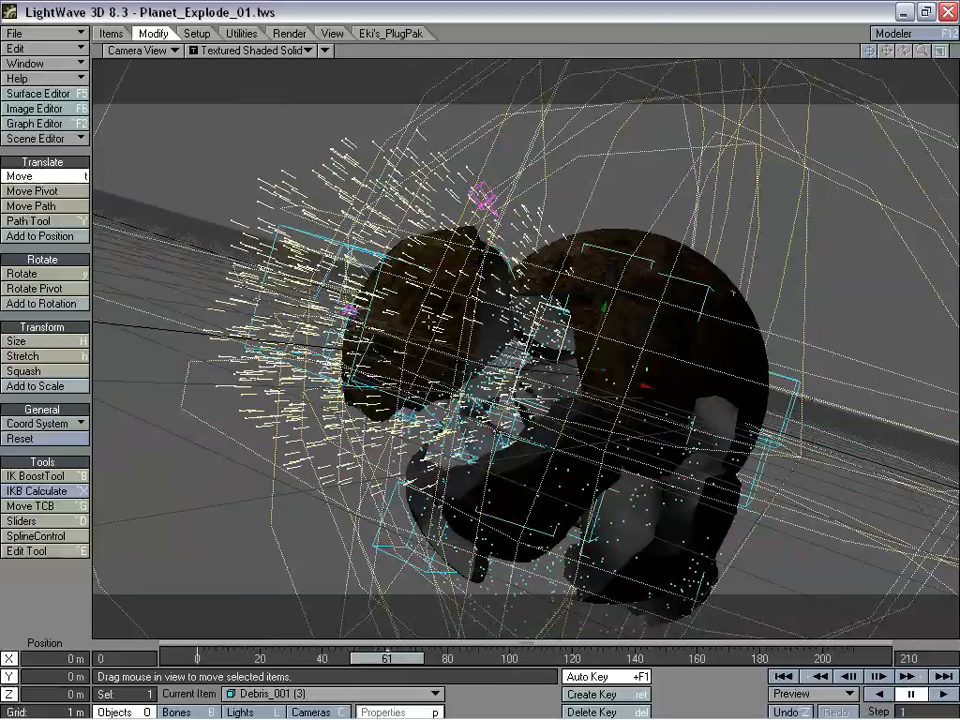
- Examine the generator settings of Debris_001 (3) and scrub its burst in Camera View between frames 52 and 67
{"action": "mouse_move", "coordinate": [378, 663]}
{"action": "left_mouse_down"}
{"action": "mouse_move", "coordinate": [200, 663]}
{"action": "mouse_move", "coordinate": [386, 663]}
{"action": "mouse_move", "coordinate": [378, 664]}
{"action": "left_mouse_up"}
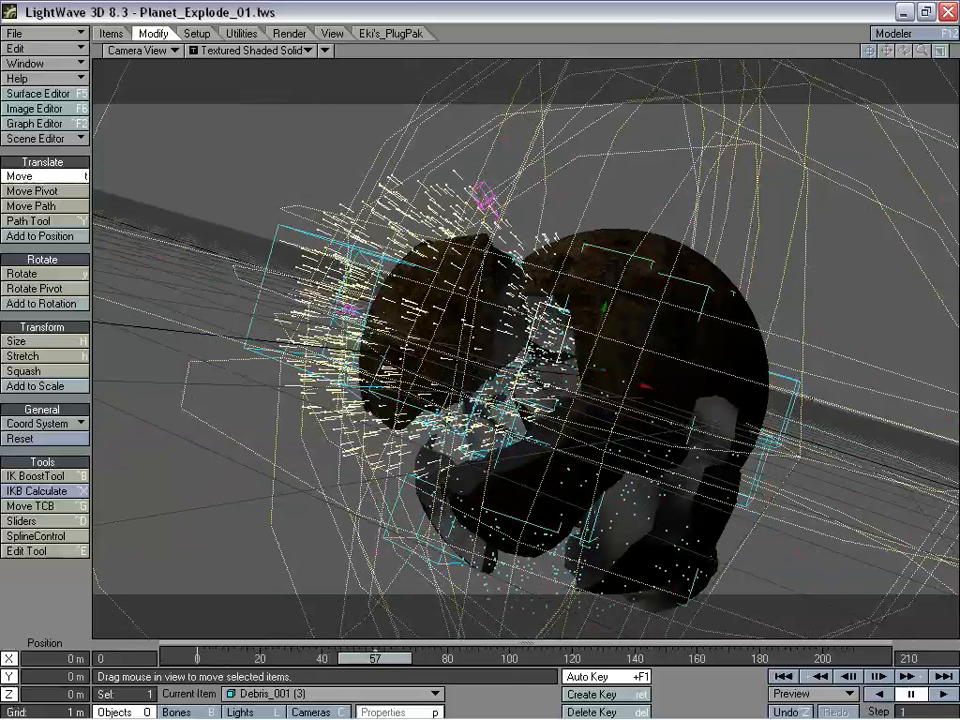
{"action": "key", "text": "p"}
{"action": "left_click_drag", "start_coordinate": [690, 103], "coordinate": [727, 47]}
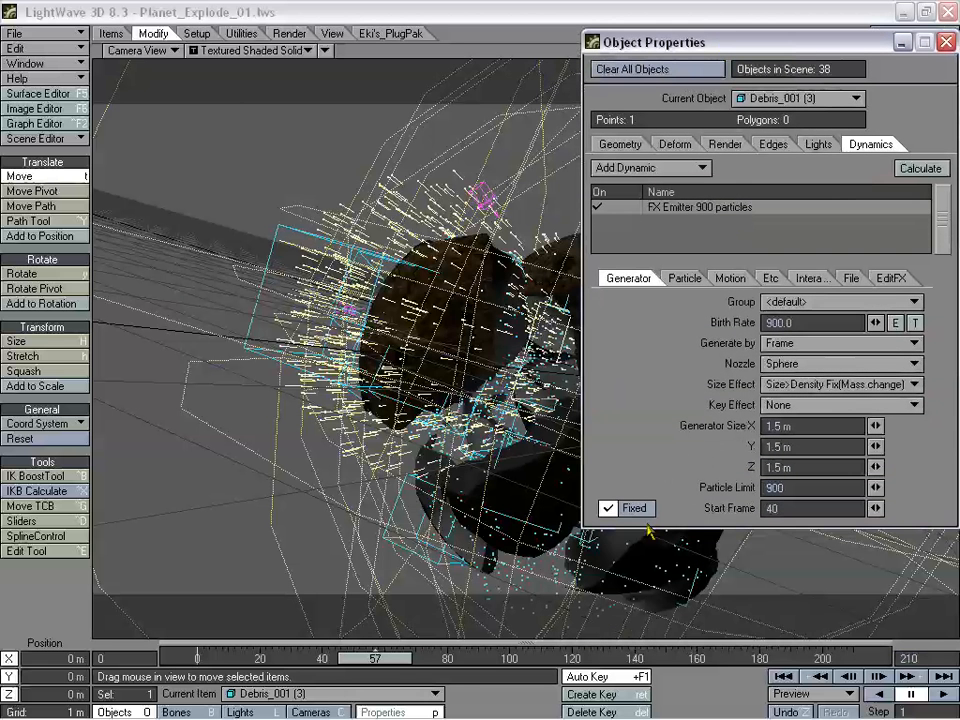
{"action": "left_click_drag", "start_coordinate": [375, 657], "coordinate": [407, 664]}
{"action": "left_click_drag", "start_coordinate": [648, 40], "coordinate": [959, 130]}
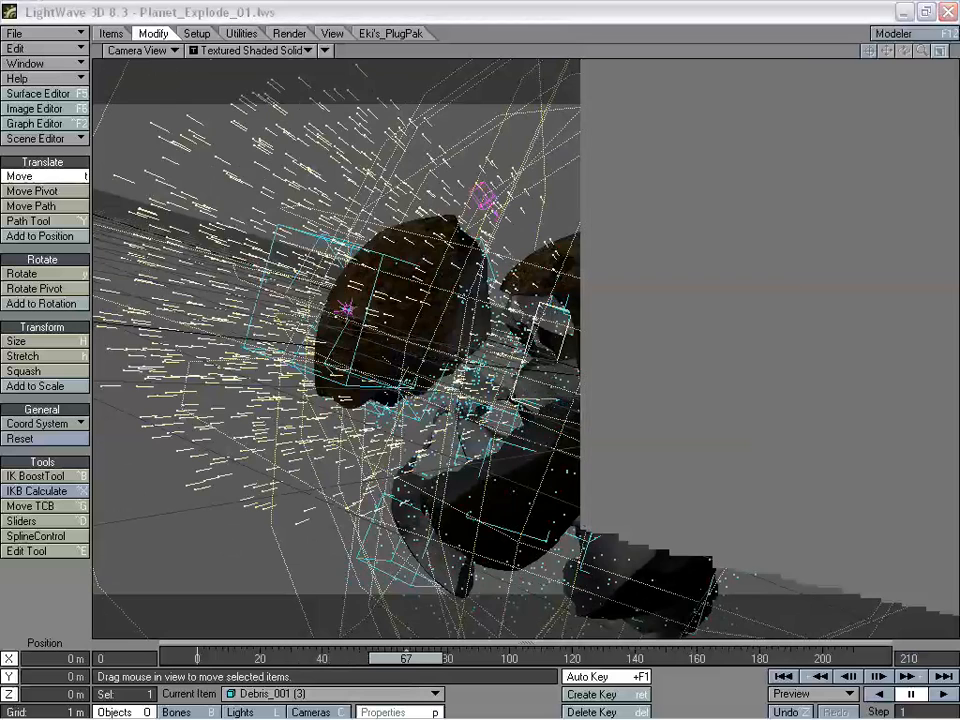
{"action": "left_click_drag", "start_coordinate": [405, 658], "coordinate": [358, 658]}
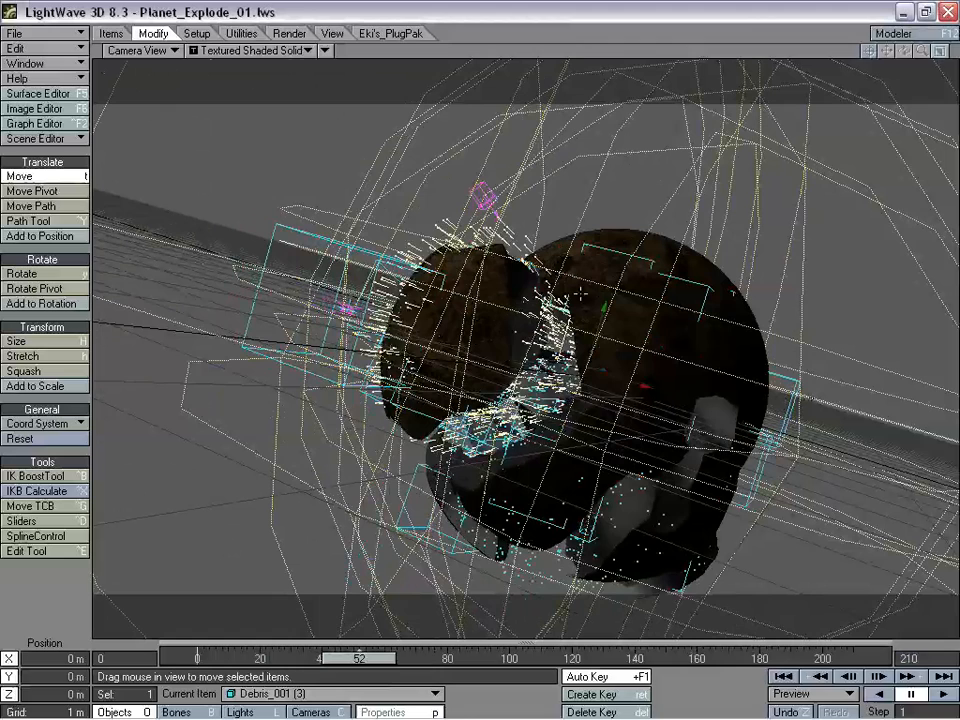
{"action": "left_click_drag", "start_coordinate": [359, 658], "coordinate": [375, 658]}
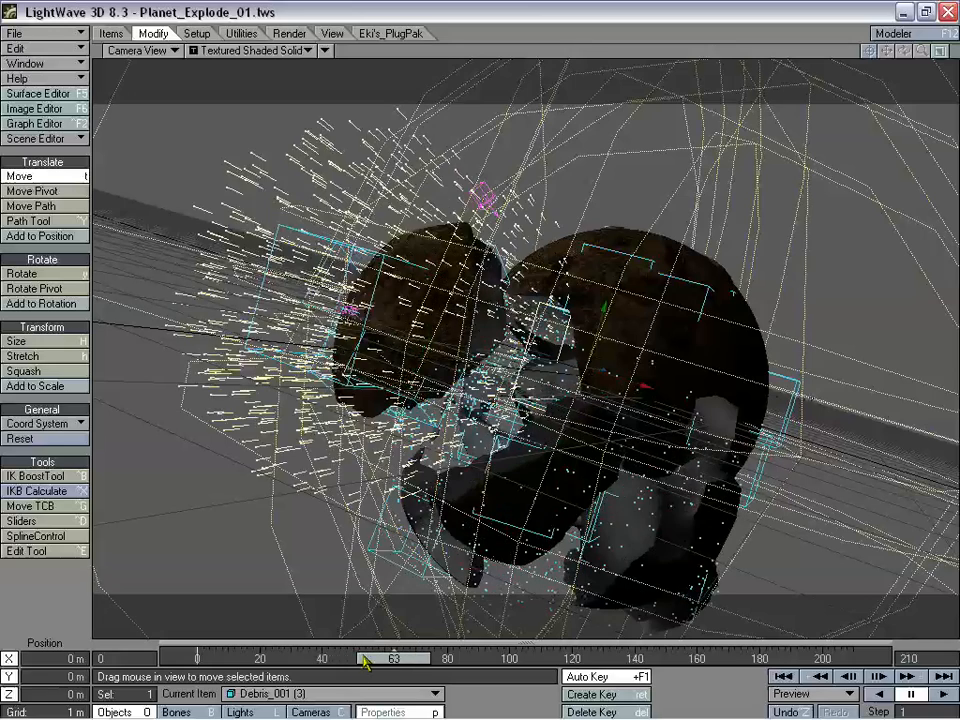
{"action": "left_click_drag", "start_coordinate": [416, 668], "coordinate": [378, 658]}
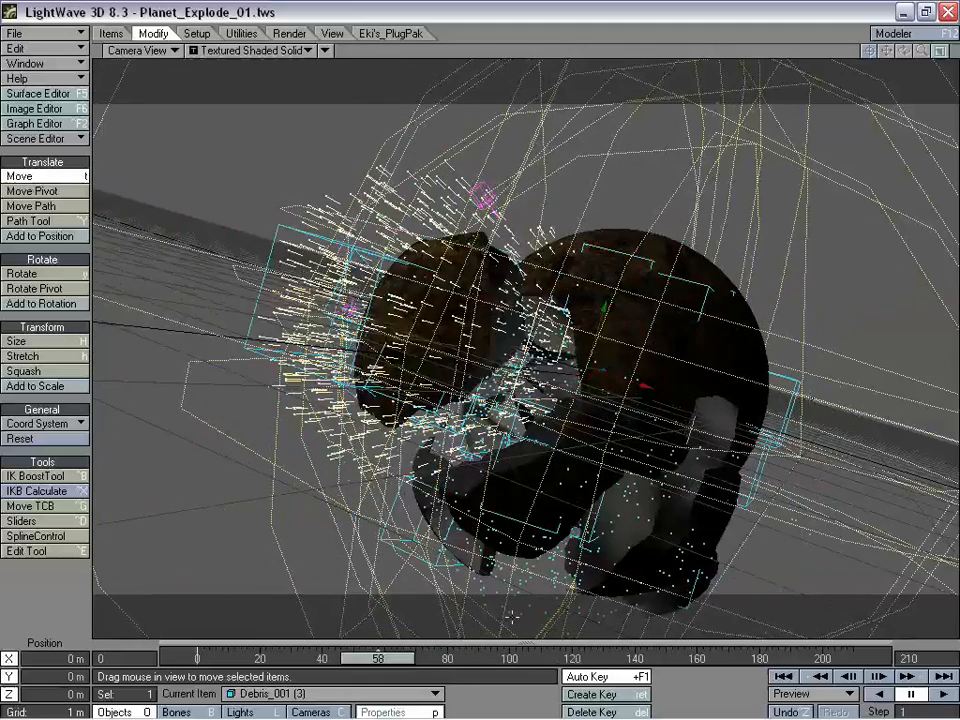
- Open the properties of Debris_001 (3) and examine its emitter motion settings
{"action": "key", "text": "p"}
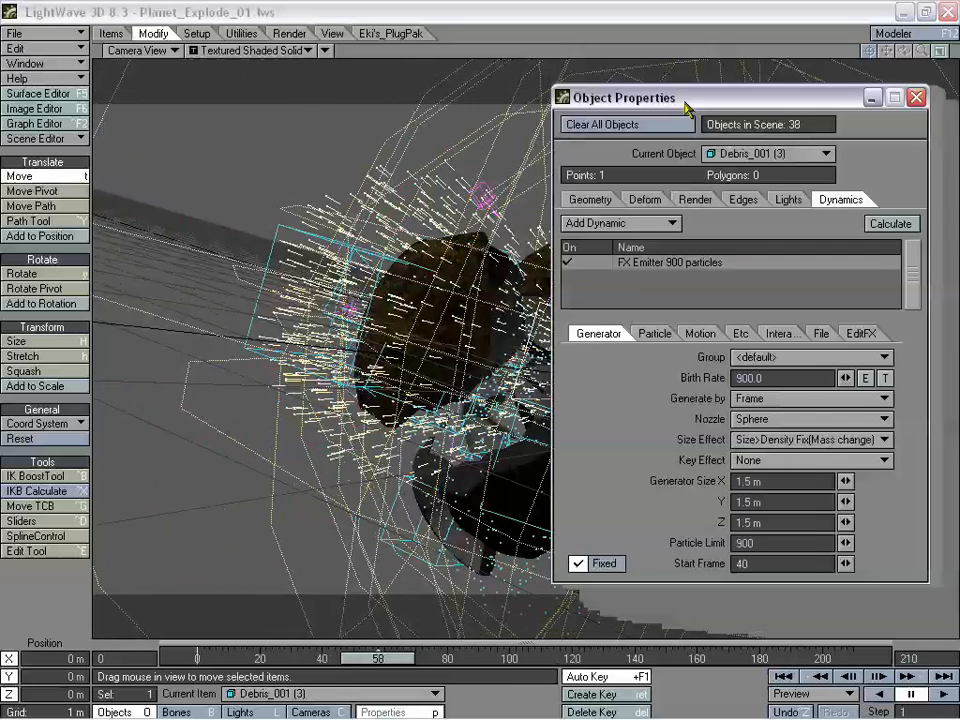
{"action": "left_click", "coordinate": [716, 330]}
{"action": "left_click_drag", "start_coordinate": [735, 97], "coordinate": [760, 84]}
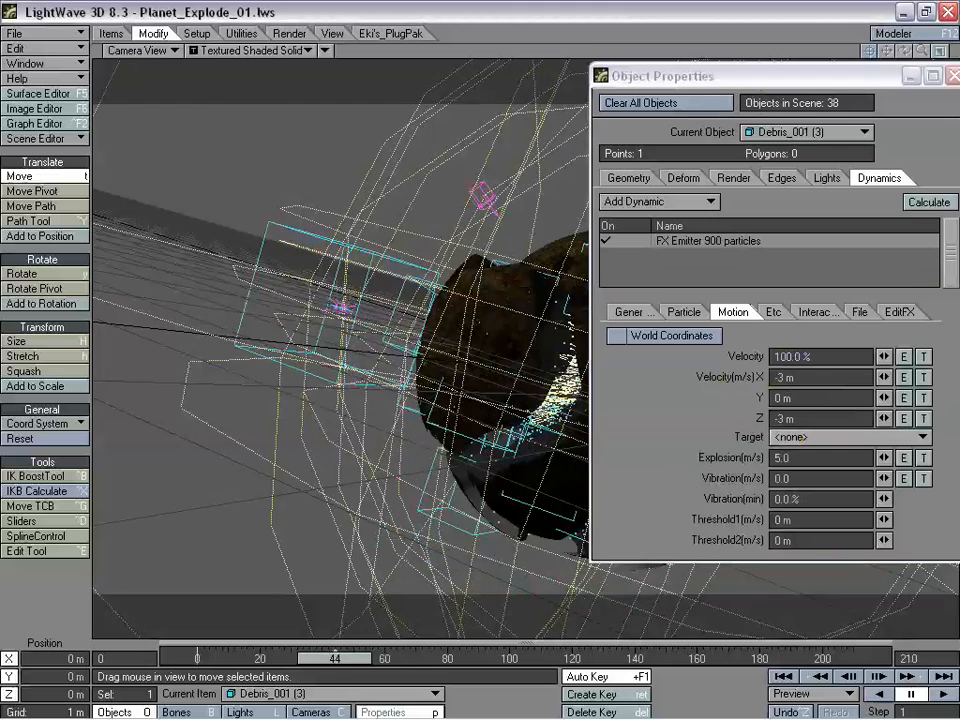
- Inspect the Debris_001 (3) burst in Perspective around frame 60, then return to Camera View, close the properties and check frame 63
{"action": "left_click", "coordinate": [153, 52]}
{"action": "left_click", "coordinate": [150, 135]}
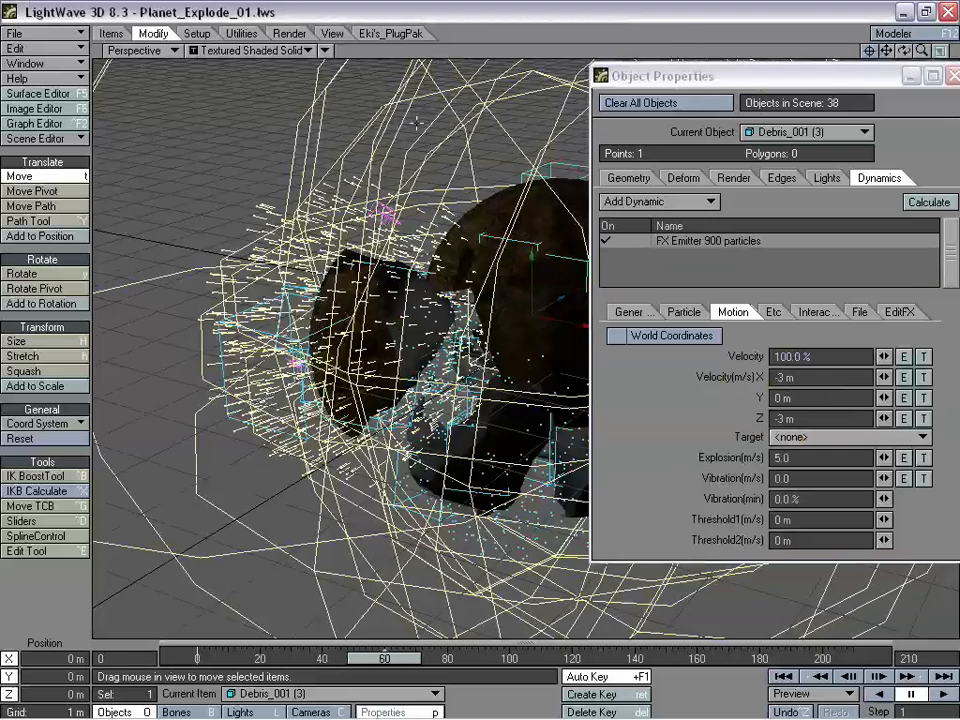
{"action": "left_click_drag", "start_coordinate": [904, 50], "coordinate": [866, 88]}
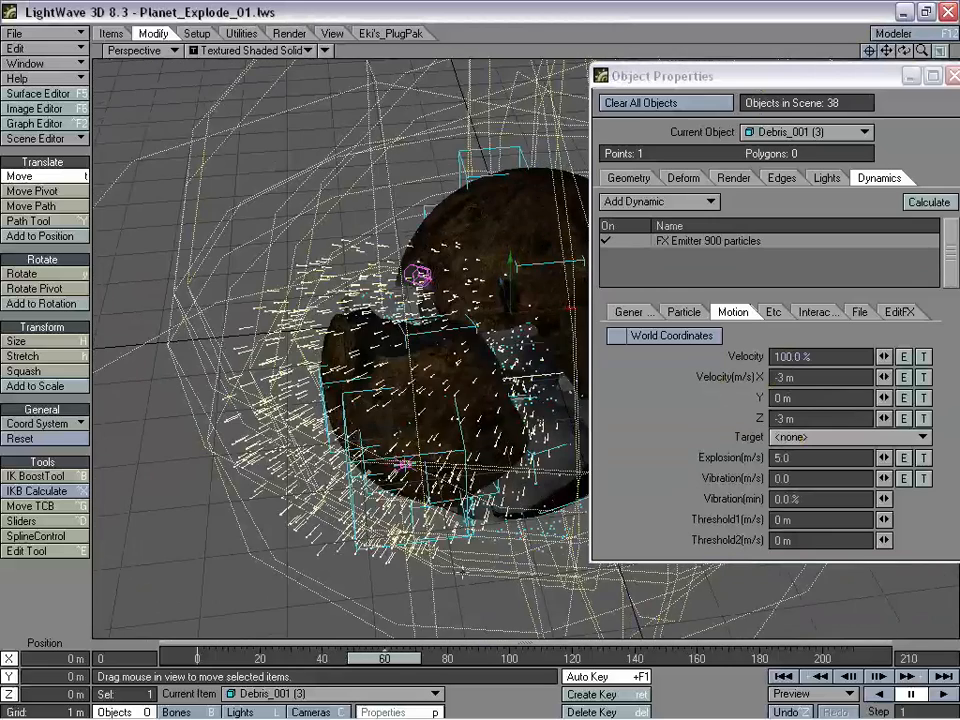
{"action": "left_click_drag", "start_coordinate": [405, 658], "coordinate": [378, 658]}
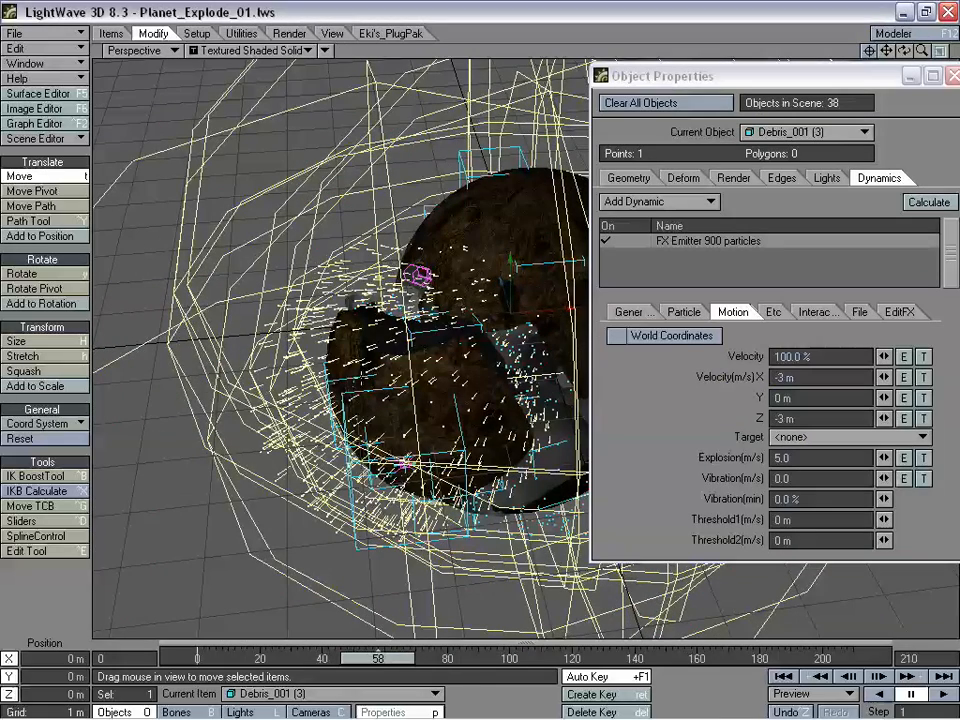
{"action": "mouse_move", "coordinate": [378, 658]}
{"action": "left_mouse_down"}
{"action": "mouse_move", "coordinate": [244, 658]}
{"action": "mouse_move", "coordinate": [510, 658]}
{"action": "mouse_move", "coordinate": [358, 658]}
{"action": "mouse_move", "coordinate": [378, 658]}
{"action": "left_mouse_up"}
{"action": "left_click", "coordinate": [163, 55]}
{"action": "left_click", "coordinate": [163, 78]}
{"action": "left_click", "coordinate": [952, 76]}
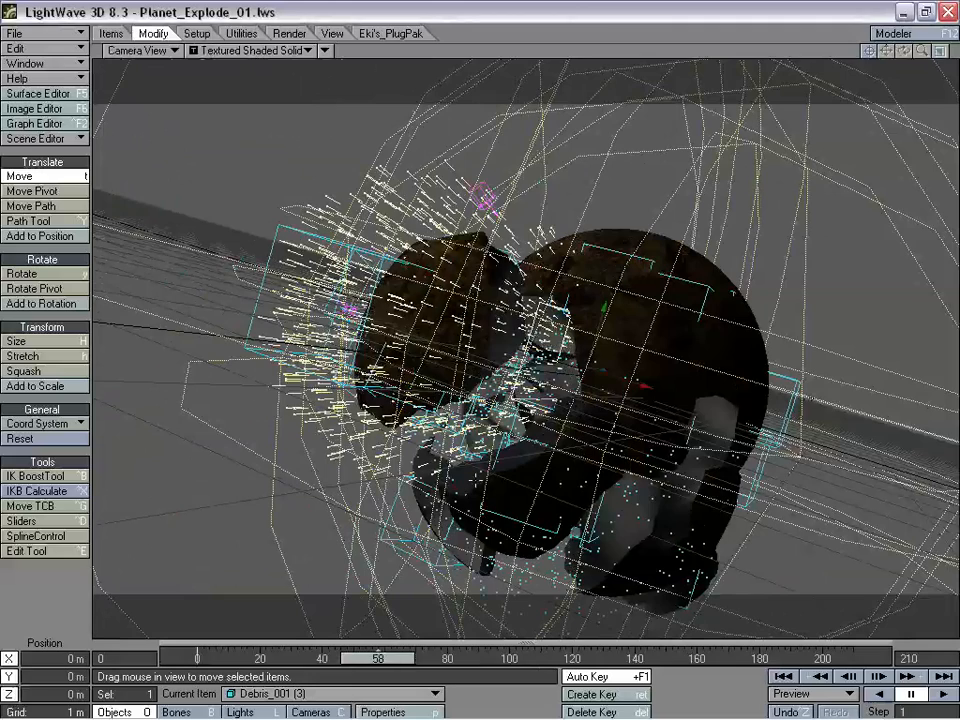
{"action": "mouse_move", "coordinate": [398, 650]}
{"action": "left_mouse_down"}
{"action": "mouse_move", "coordinate": [290, 658]}
{"action": "mouse_move", "coordinate": [485, 658]}
{"action": "mouse_move", "coordinate": [345, 658]}
{"action": "mouse_move", "coordinate": [393, 658]}
{"action": "left_mouse_up"}
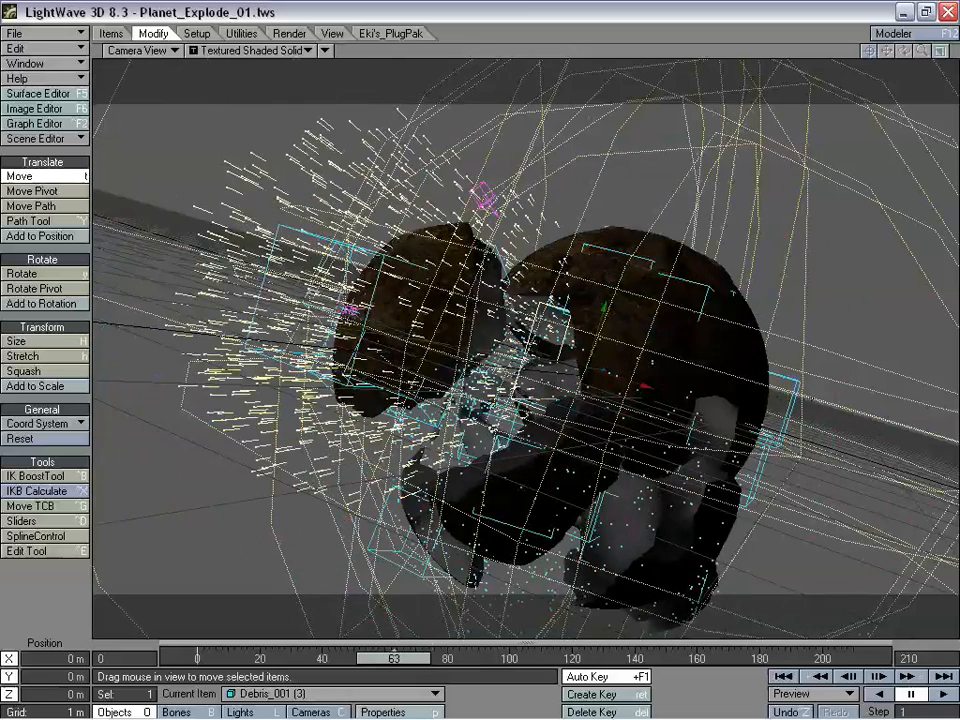
{"action": "mouse_move", "coordinate": [420, 657]}
{"action": "left_mouse_down"}
{"action": "mouse_move", "coordinate": [365, 658]}
{"action": "mouse_move", "coordinate": [440, 658]}
{"action": "mouse_move", "coordinate": [431, 658]}
{"action": "left_mouse_up"}
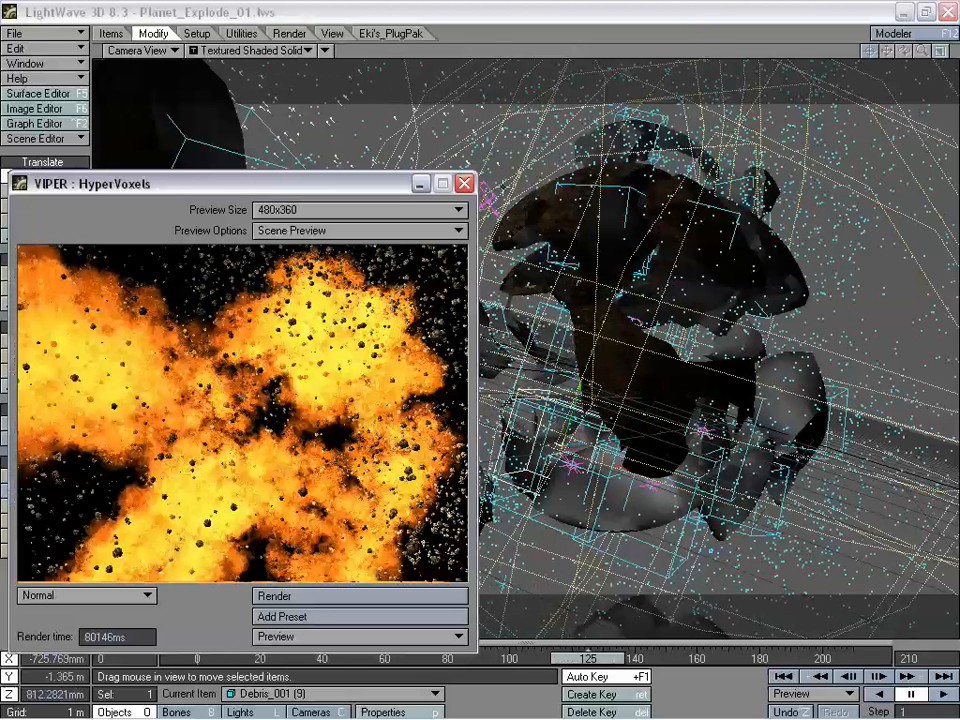
- Examine the VIPER preview of all debris and explosions at frame 125, close it and go to frame 91
{"action": "left_click_drag", "start_coordinate": [335, 190], "coordinate": [368, 141]}
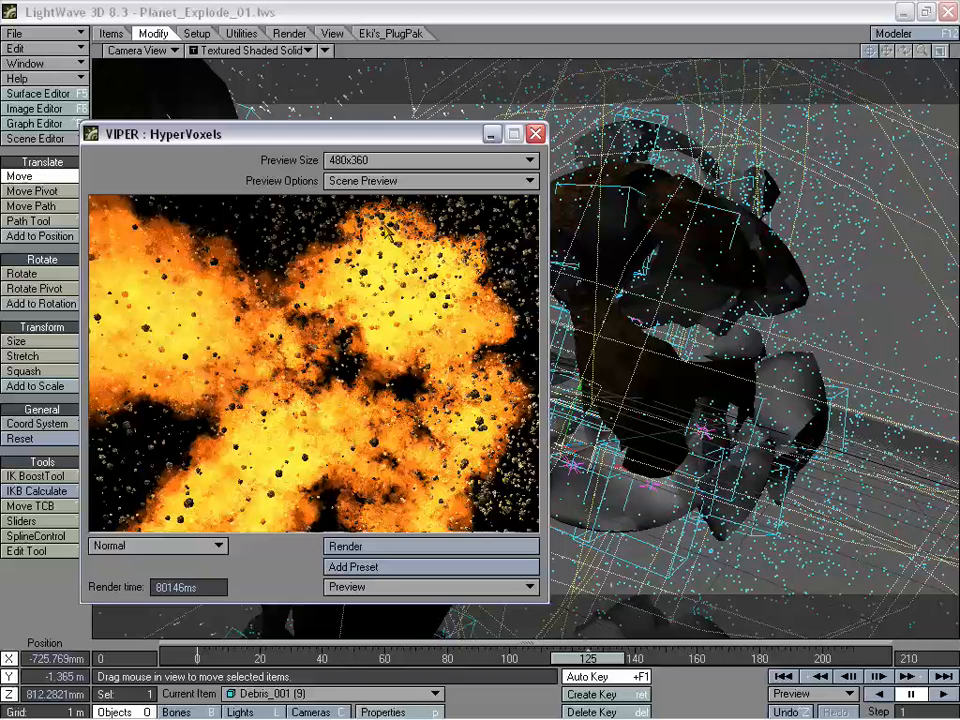
{"action": "left_click", "coordinate": [536, 134]}
{"action": "left_click_drag", "start_coordinate": [598, 660], "coordinate": [481, 658]}
- Check the overall debris spread in Perspective view by scrubbing between frames 91 and 167
{"action": "left_click", "coordinate": [138, 50]}
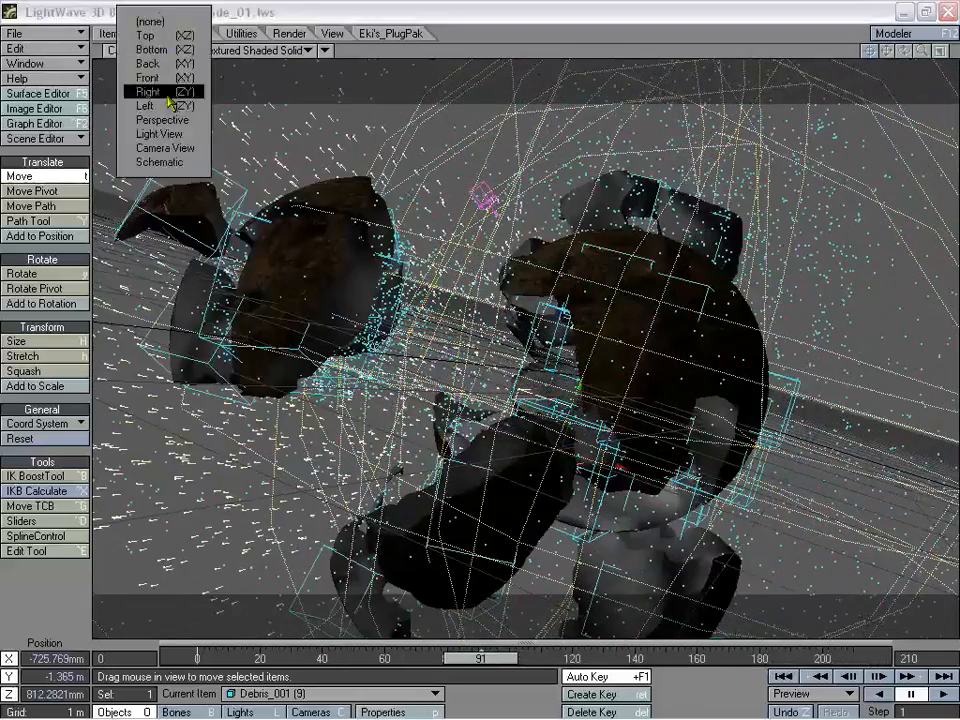
{"action": "left_click", "coordinate": [165, 124]}
{"action": "left_click_drag", "start_coordinate": [922, 51], "coordinate": [878, 62]}
{"action": "left_click_drag", "start_coordinate": [521, 655], "coordinate": [621, 656]}
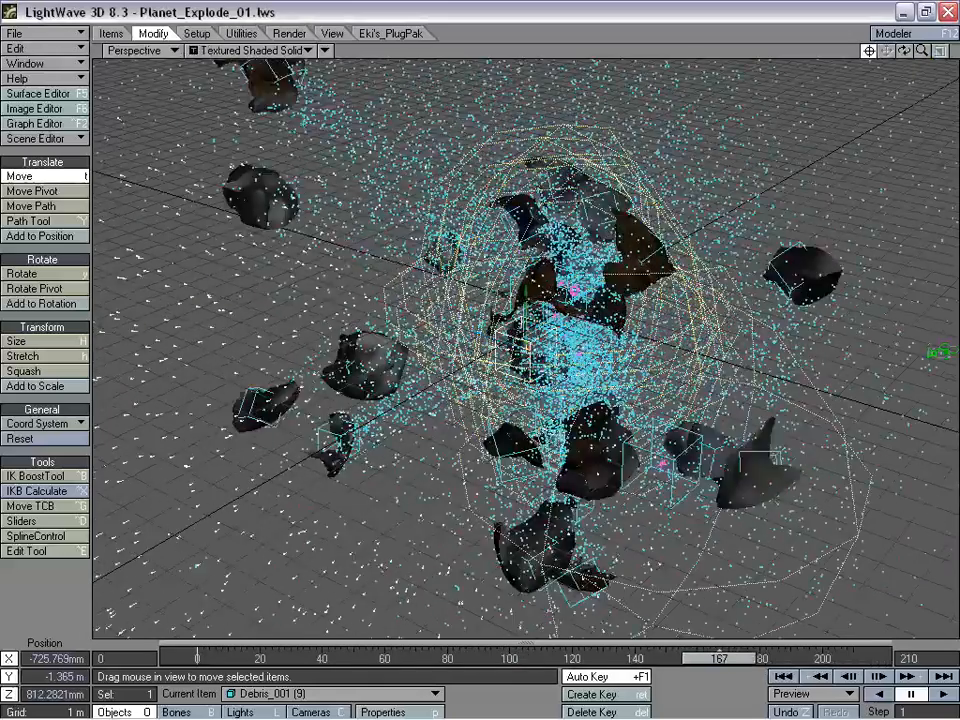
{"action": "left_click_drag", "start_coordinate": [815, 656], "coordinate": [505, 645]}
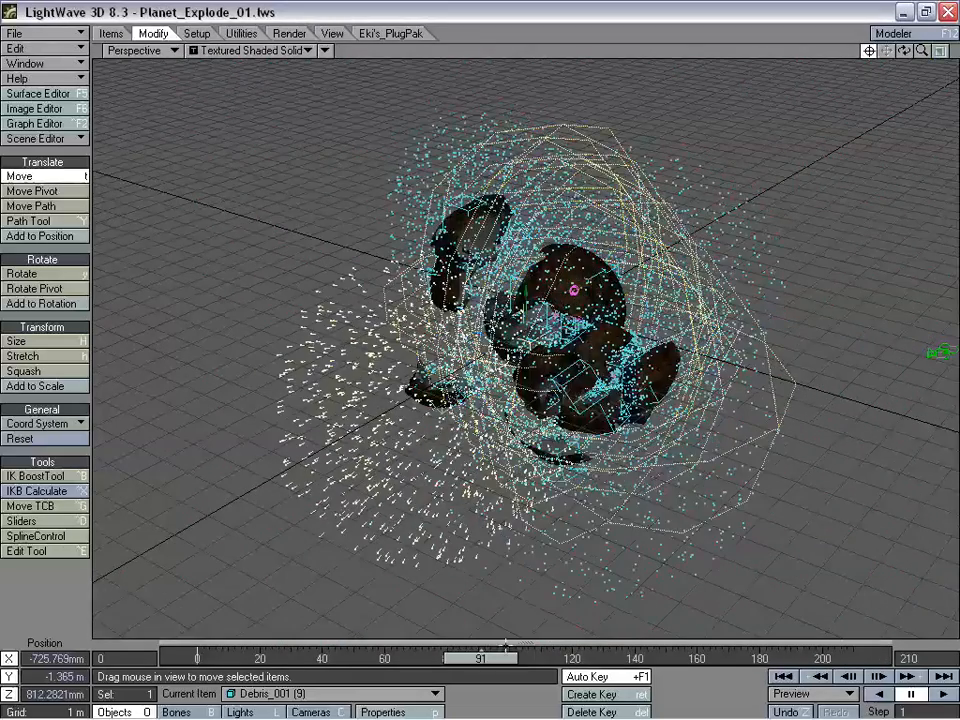
- Return to Camera View and check the Debris_001 (9) burst at frame 77
{"action": "left_click", "coordinate": [174, 50]}
{"action": "left_click", "coordinate": [158, 79]}
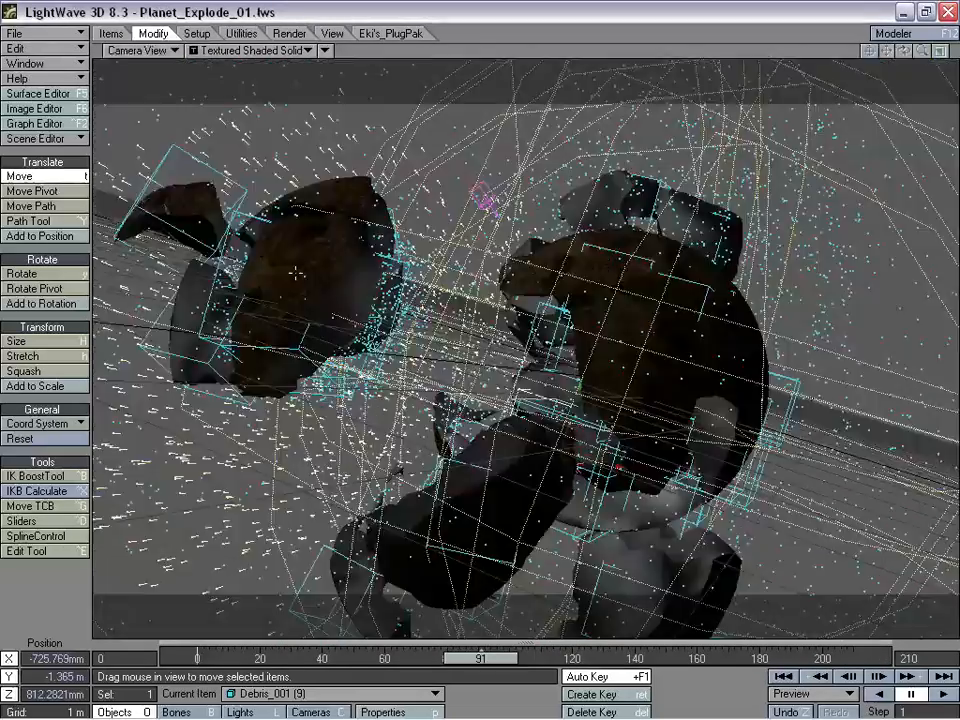
{"action": "left_click_drag", "start_coordinate": [480, 656], "coordinate": [437, 656]}
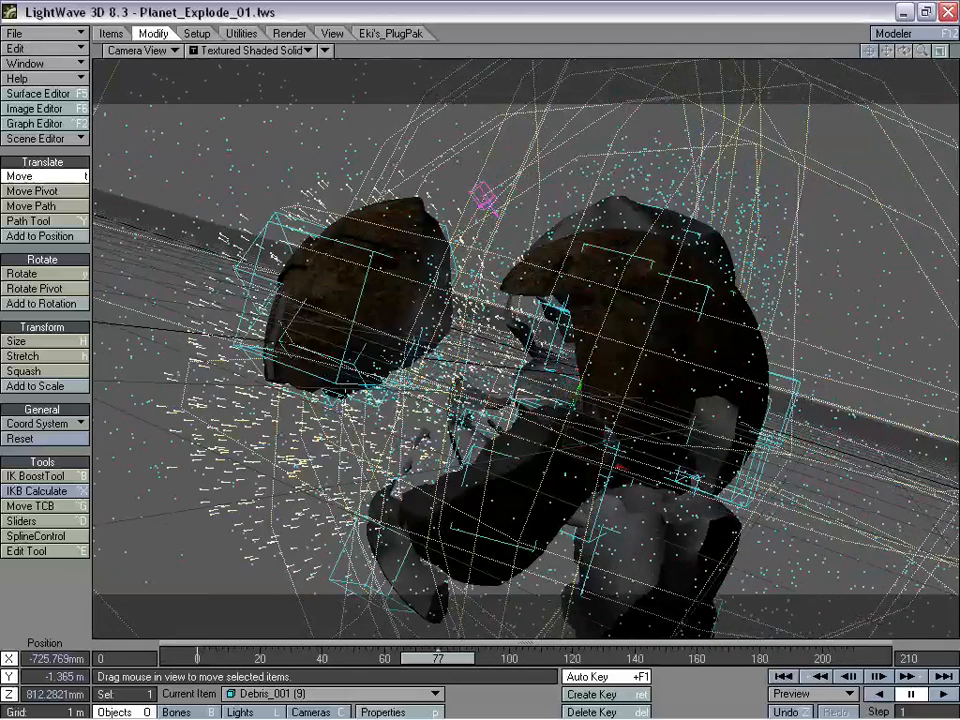
- Select Debris_001 (1), then Debris_001 (2), and examine the latter's burst at frame 101 in Camera and Perspective views
{"action": "left_click", "coordinate": [330, 693]}
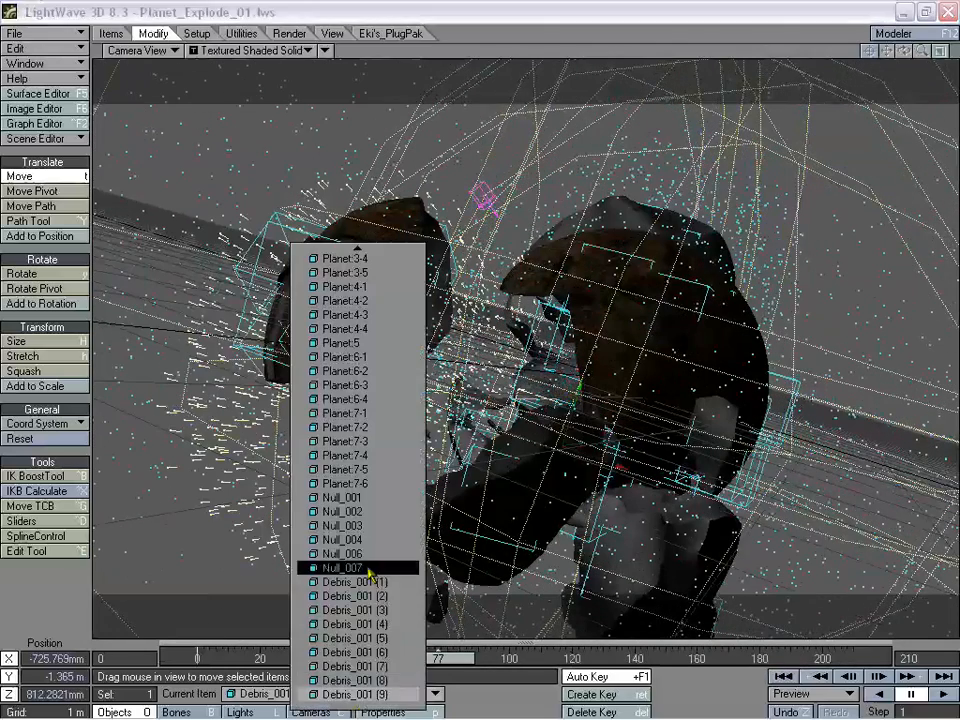
{"action": "left_click", "coordinate": [381, 584]}
{"action": "left_click", "coordinate": [400, 693]}
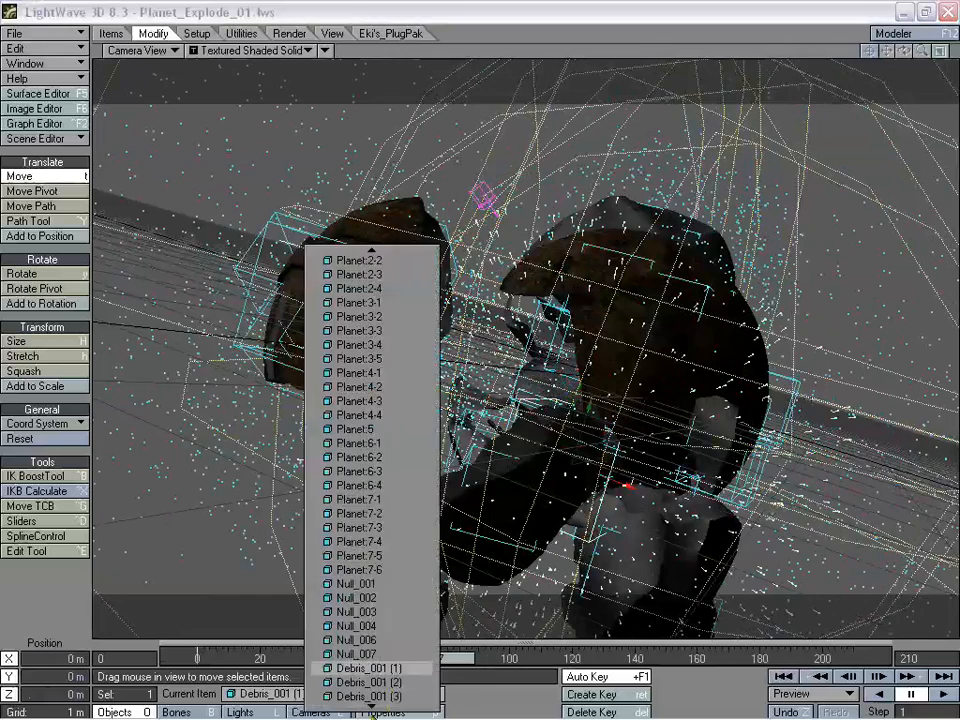
{"action": "left_click", "coordinate": [385, 597]}
{"action": "left_click_drag", "start_coordinate": [483, 670], "coordinate": [512, 662]}
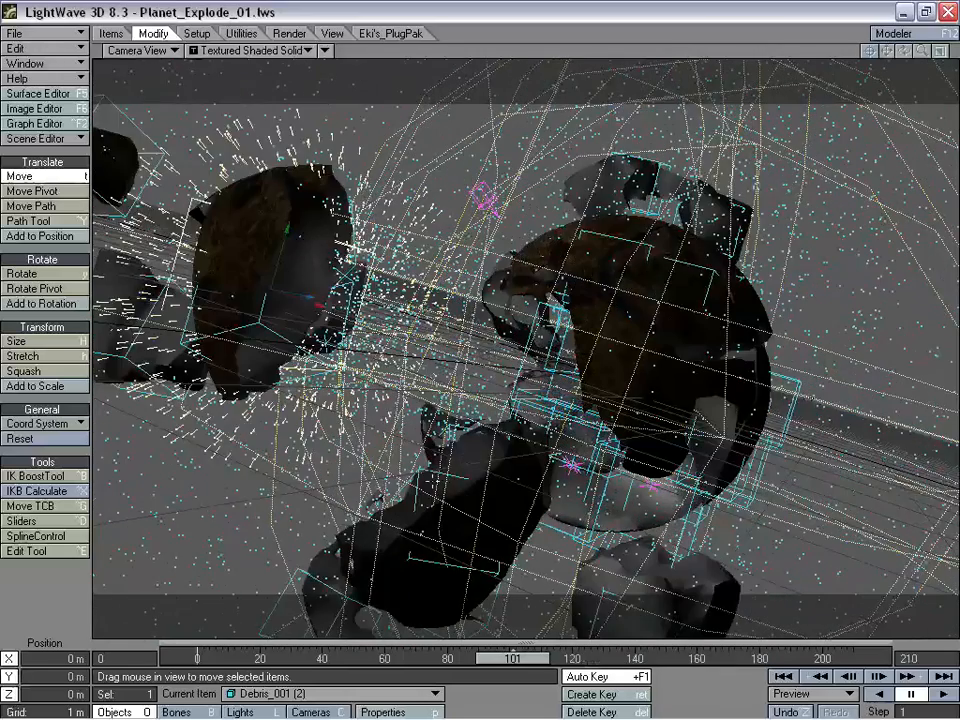
{"action": "left_click", "coordinate": [140, 50]}
{"action": "left_click", "coordinate": [170, 114]}
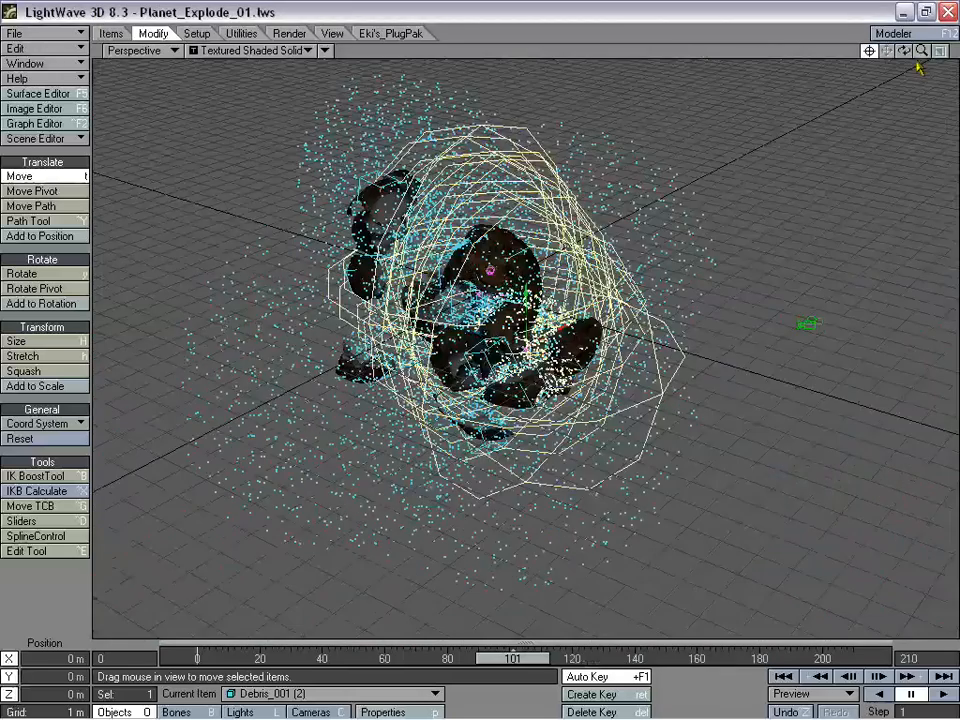
- Examine the debris spread at frame 99 in Perspective view, select Debris_001 (4) and check its burst at frame 53
{"action": "mouse_move", "coordinate": [905, 51]}
{"action": "left_mouse_down"}
{"action": "mouse_move", "coordinate": [955, 51]}
{"action": "mouse_move", "coordinate": [911, 51]}
{"action": "left_mouse_up"}
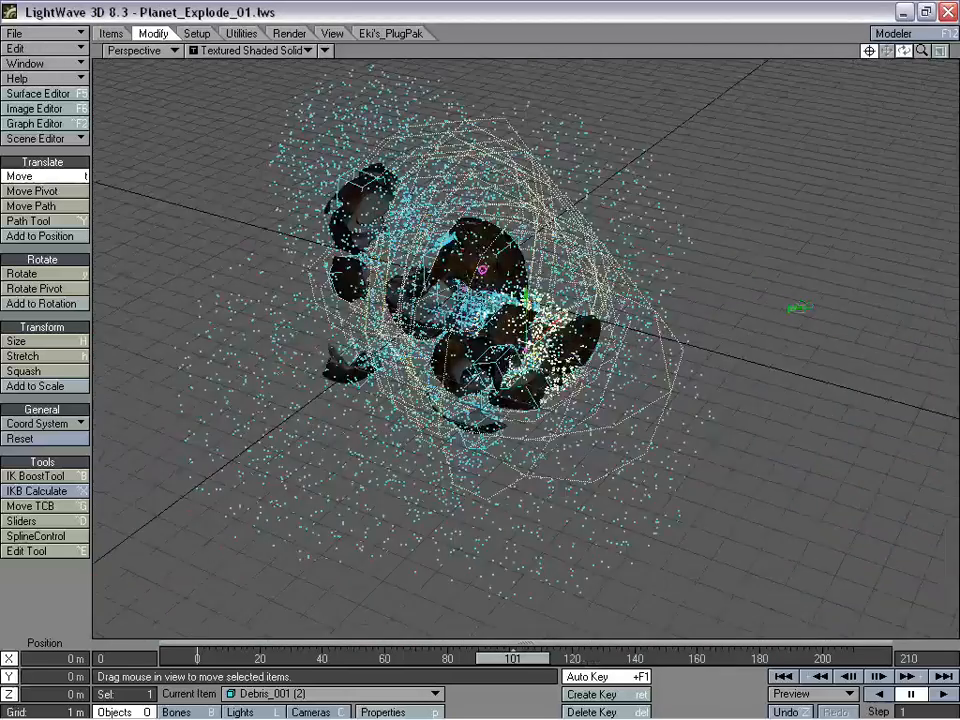
{"action": "key", "text": "Left"}
{"action": "key", "text": "Left"}
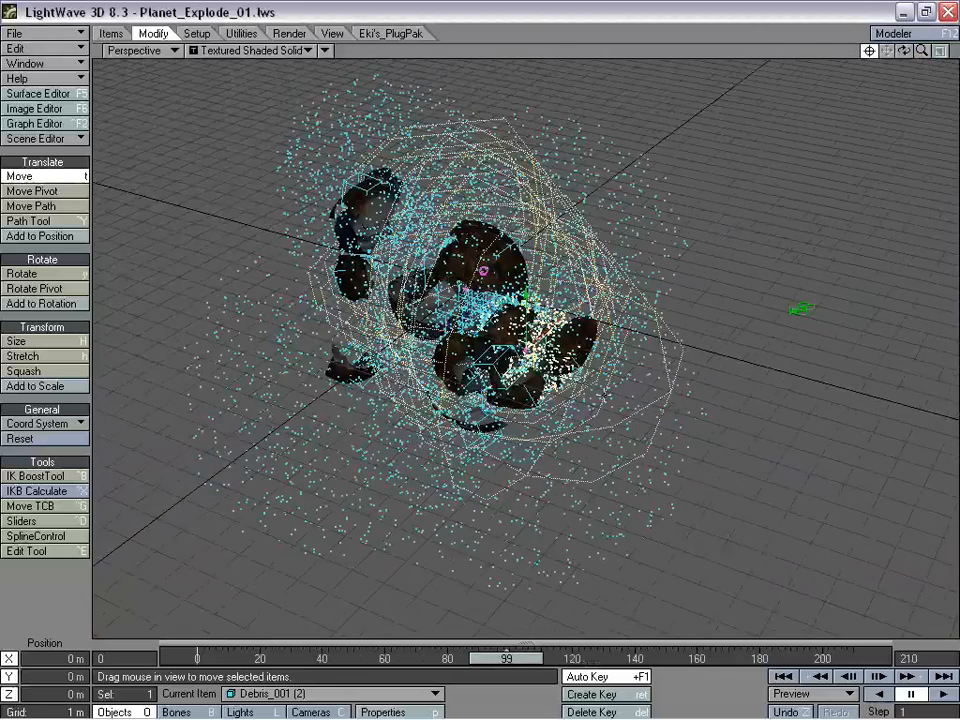
{"action": "left_click_drag", "start_coordinate": [526, 350], "coordinate": [406, 340], "text": "alt"}
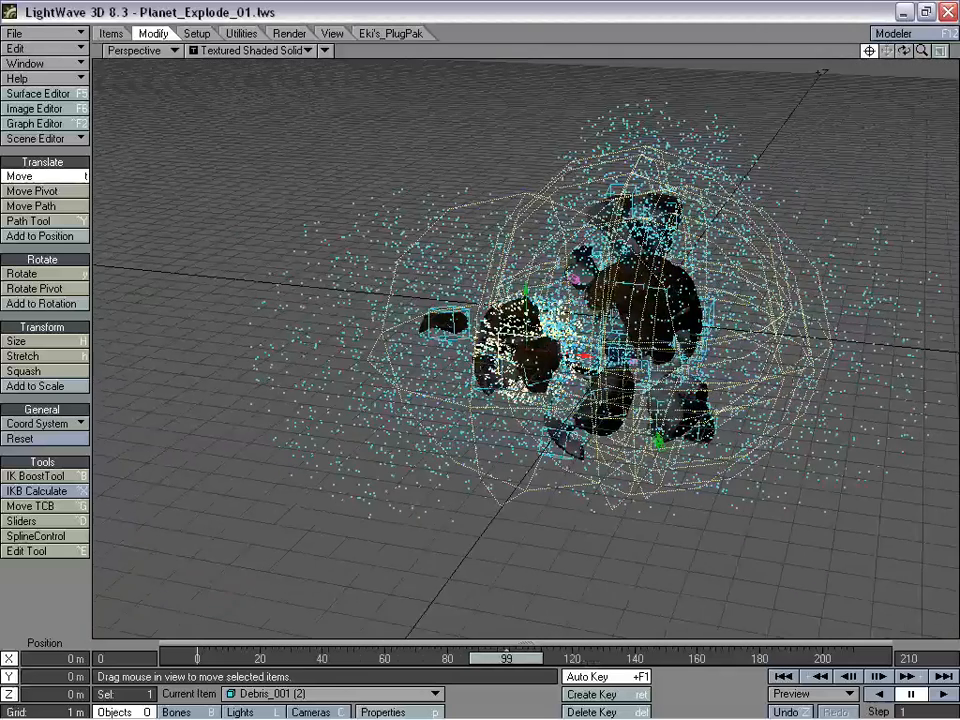
{"action": "left_click", "coordinate": [846, 360]}
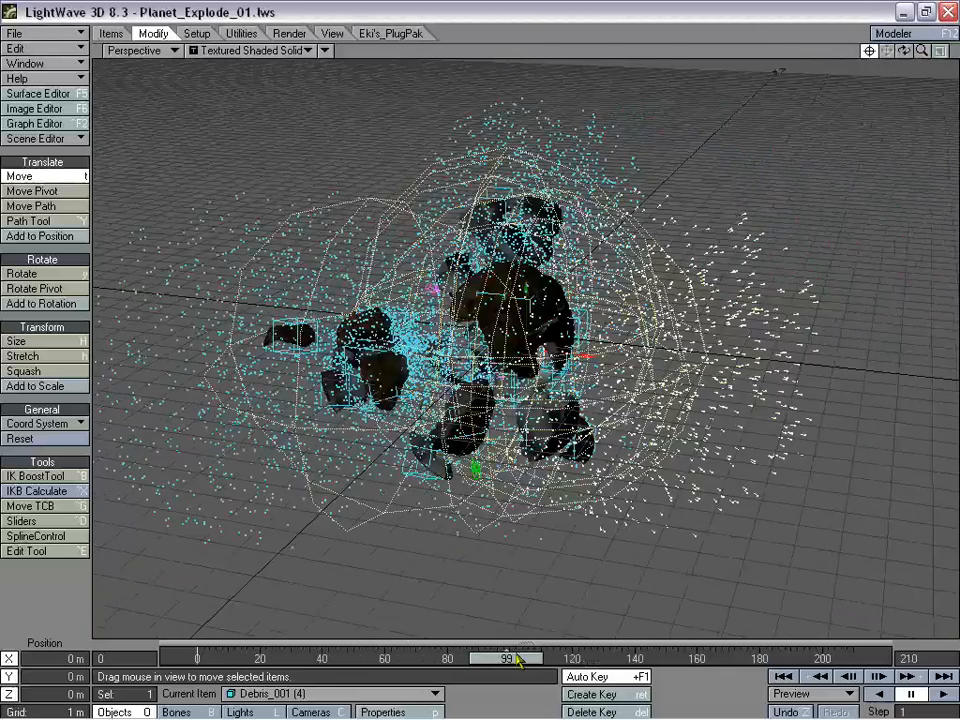
{"action": "left_click_drag", "start_coordinate": [518, 662], "coordinate": [362, 662]}
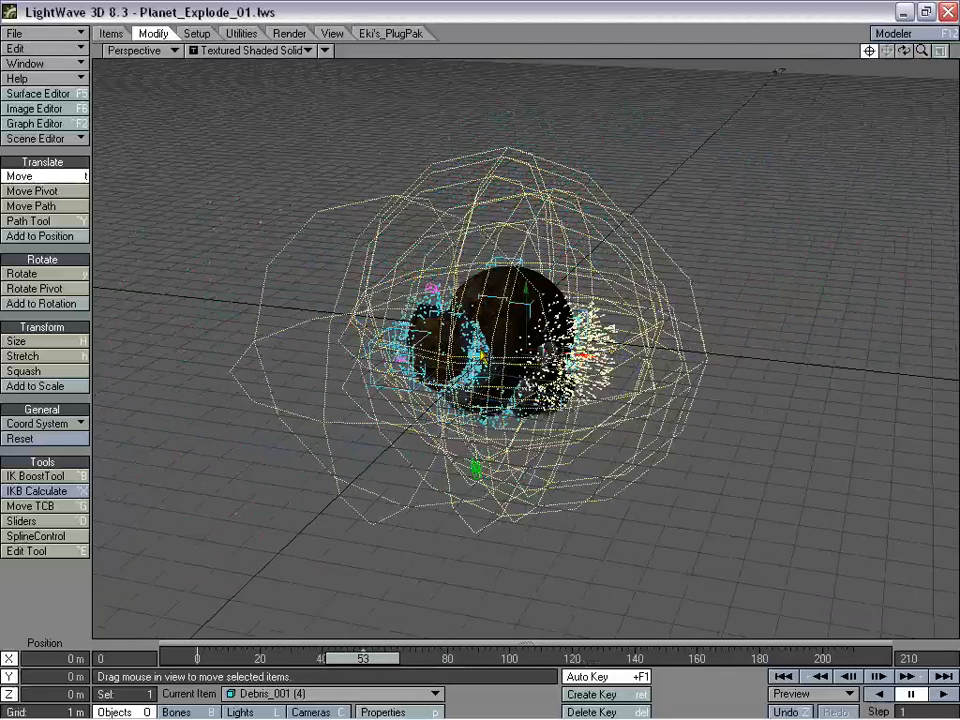
{"action": "left_click_drag", "start_coordinate": [483, 355], "coordinate": [498, 465], "text": "alt"}
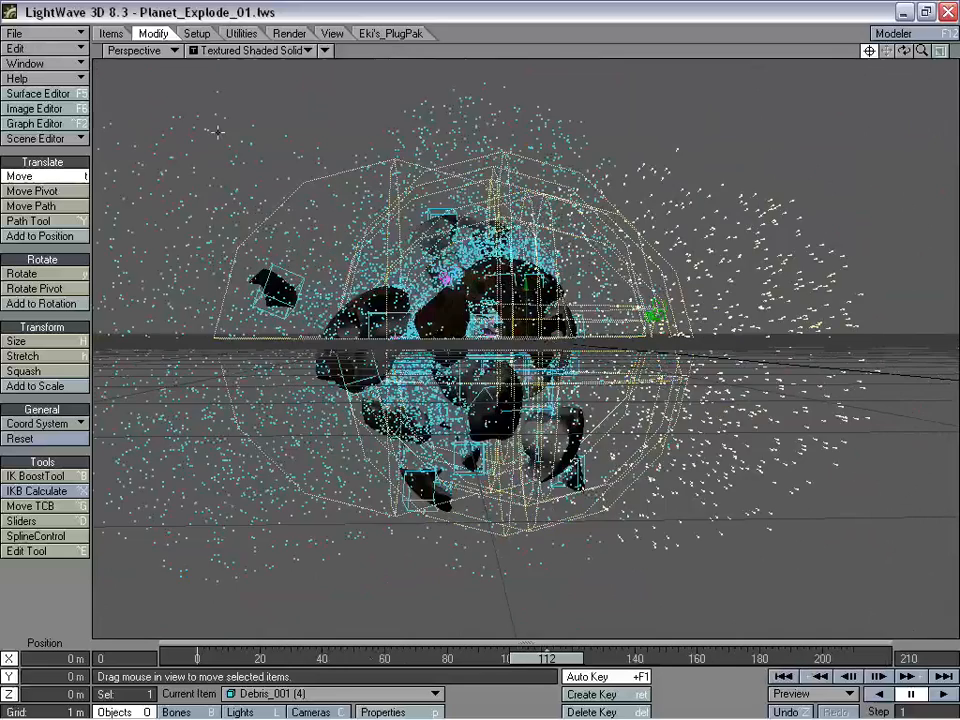
- Return to Camera View, examine the VIPER preview at frame 148, close it and go back to frame 52
{"action": "left_click", "coordinate": [154, 52]}
{"action": "left_click", "coordinate": [150, 142]}
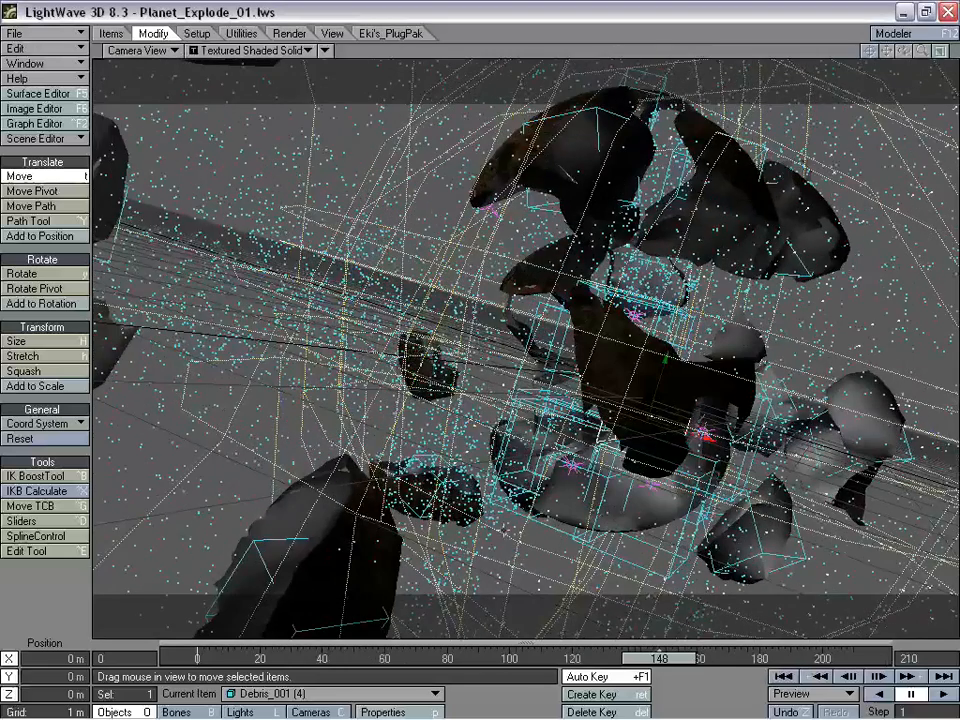
{"action": "key", "text": "F7"}
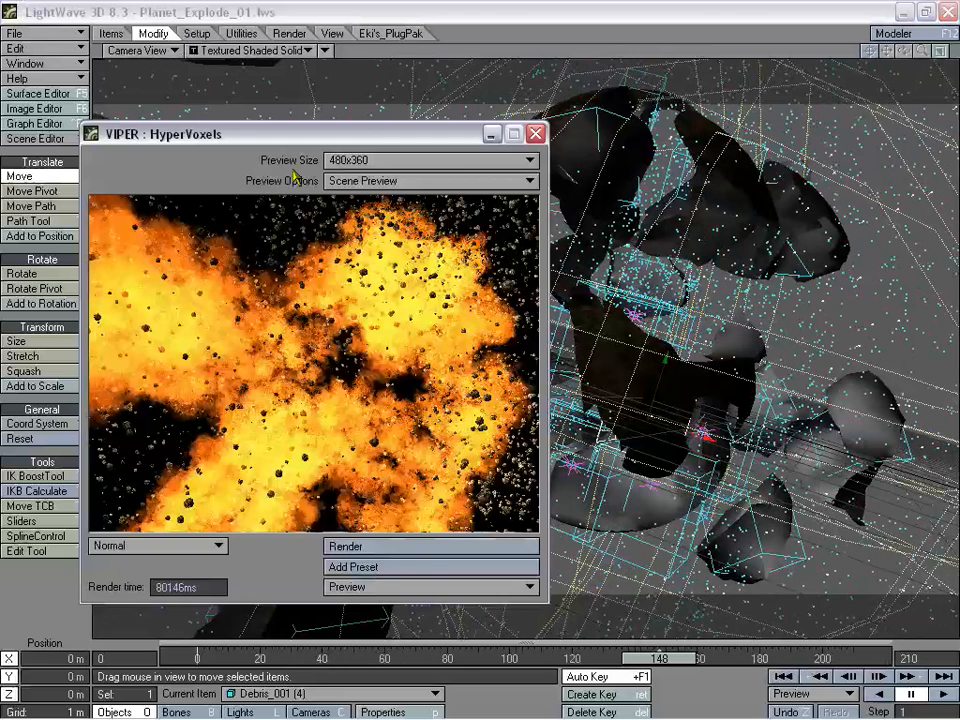
{"action": "left_click_drag", "start_coordinate": [265, 133], "coordinate": [250, 68]}
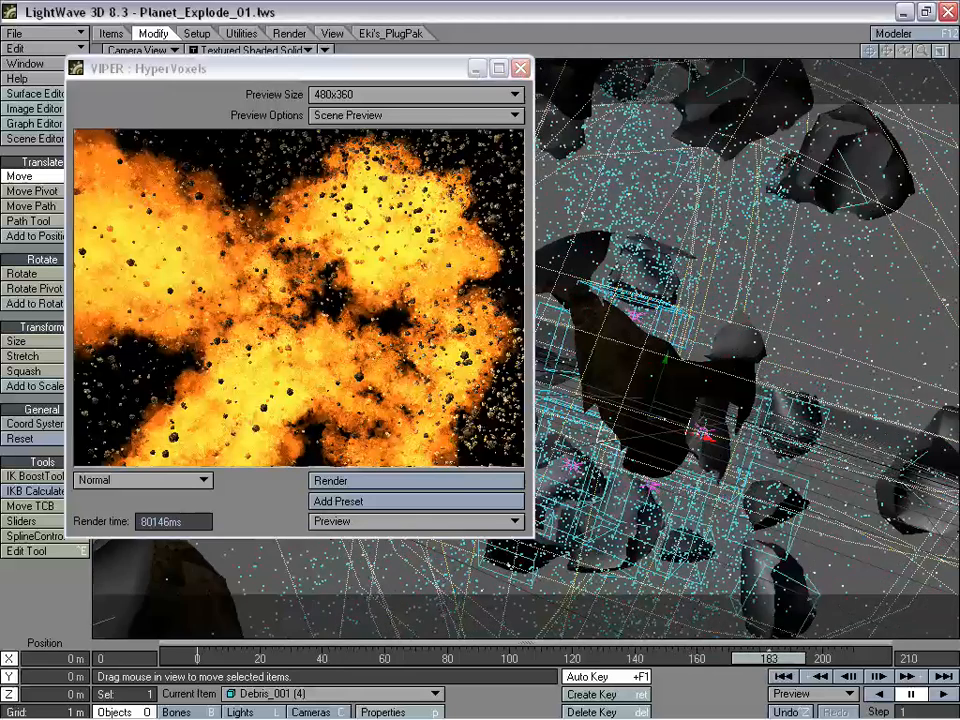
{"action": "left_click", "coordinate": [520, 68]}
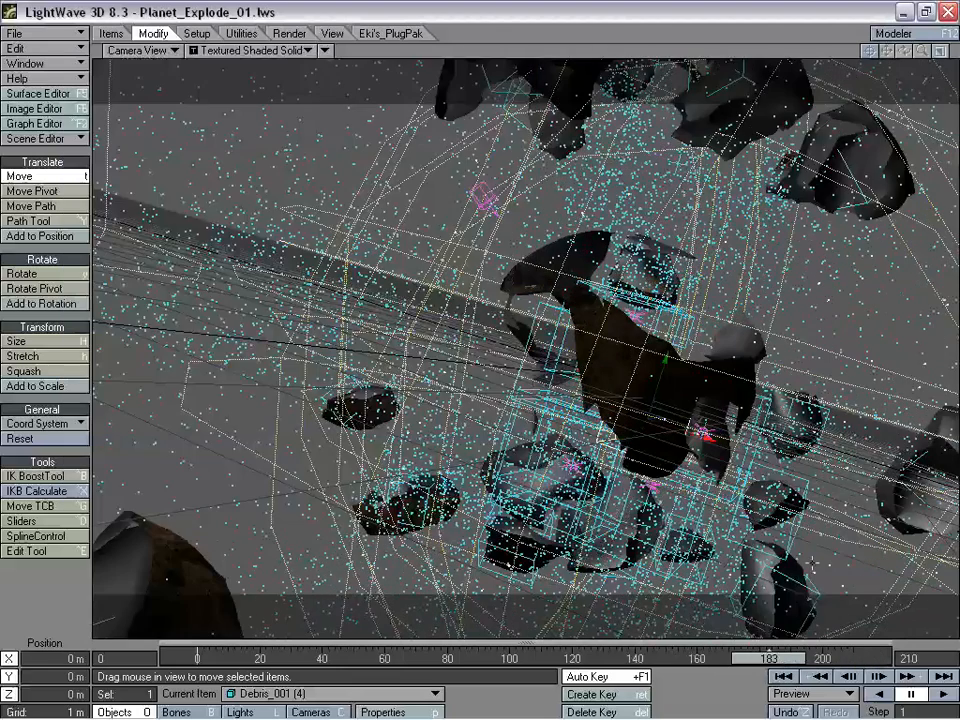
{"action": "left_click_drag", "start_coordinate": [770, 655], "coordinate": [391, 656]}
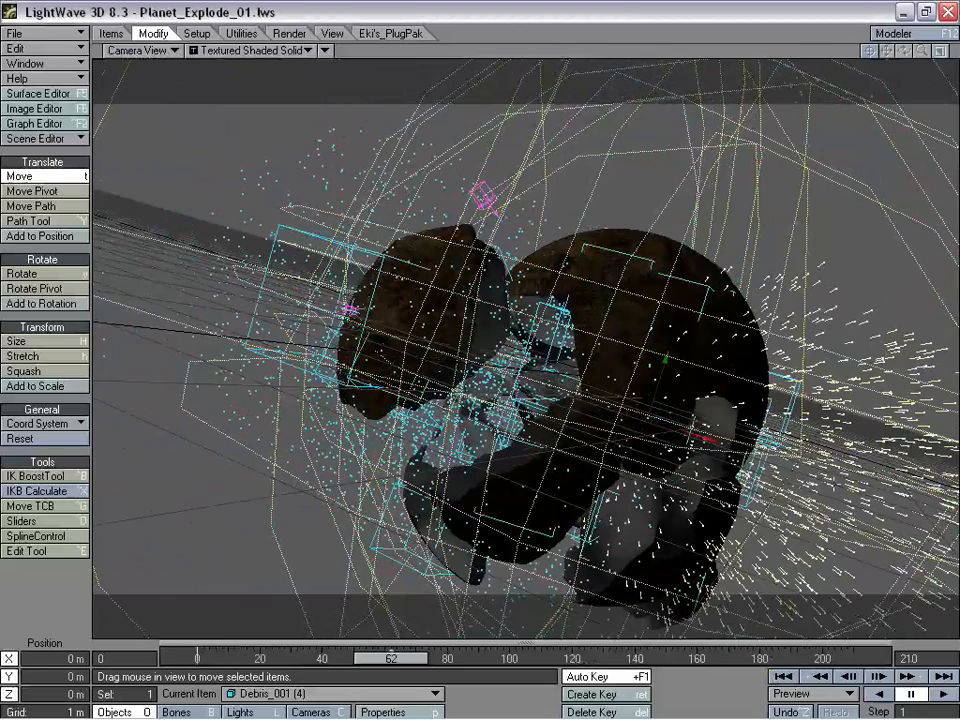
{"action": "mouse_move", "coordinate": [407, 660]}
{"action": "left_mouse_down"}
{"action": "mouse_move", "coordinate": [824, 660]}
{"action": "mouse_move", "coordinate": [341, 658]}
{"action": "mouse_move", "coordinate": [358, 658]}
{"action": "left_mouse_up"}
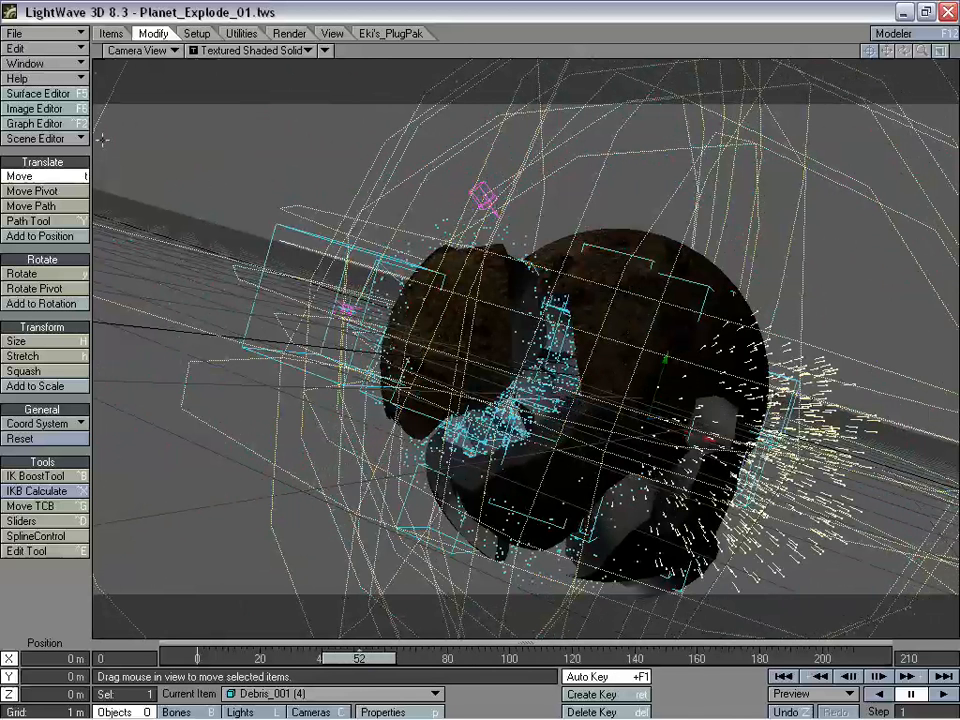
- Add a Partigon particle emitter named Sparks and close its emitter settings window
{"action": "left_click", "coordinate": [112, 34]}
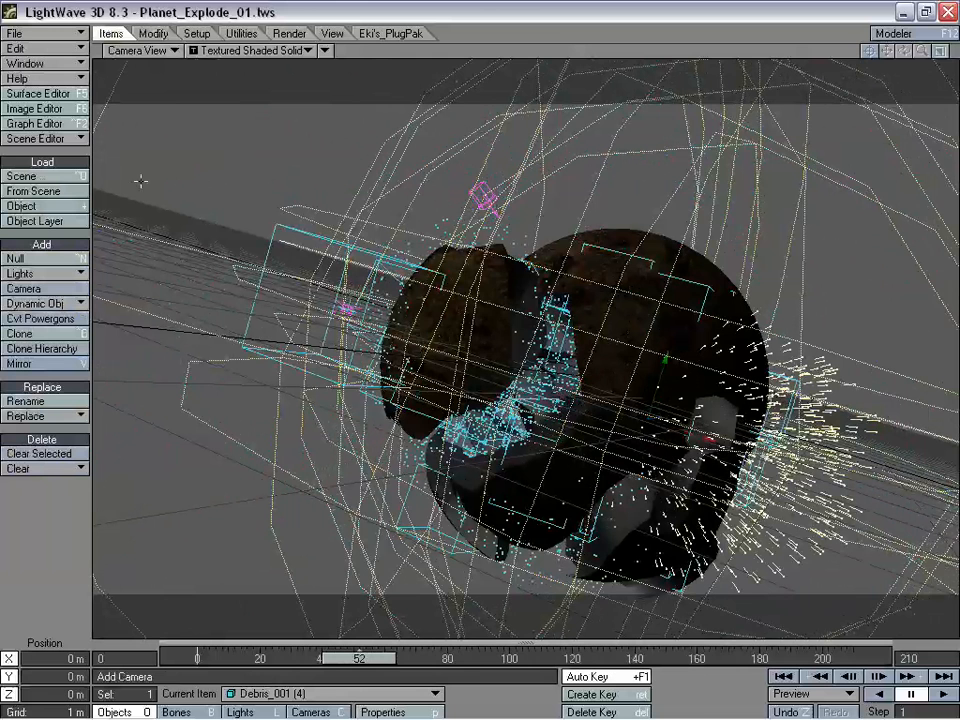
{"action": "left_click", "coordinate": [55, 304]}
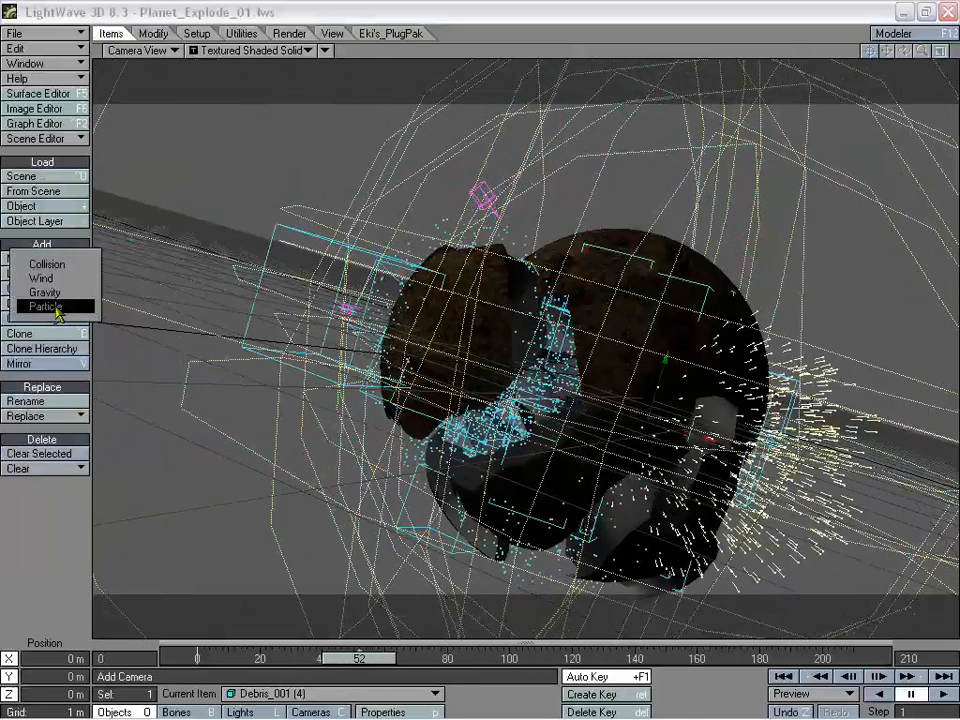
{"action": "left_click", "coordinate": [60, 306]}
{"action": "left_click", "coordinate": [290, 354]}
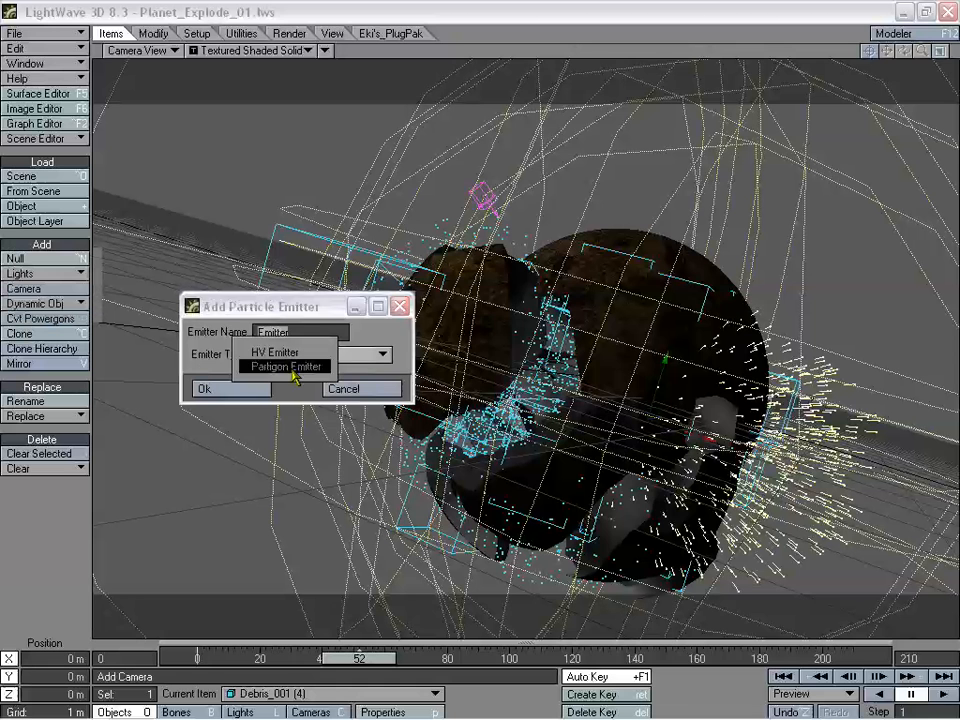
{"action": "left_click", "coordinate": [292, 367]}
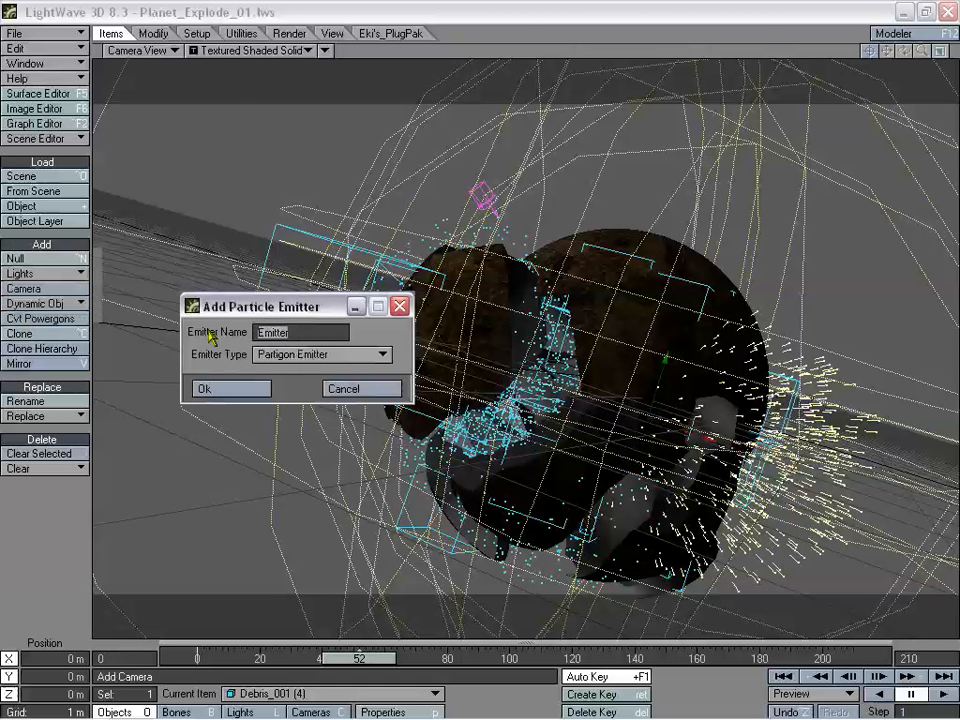
{"action": "type", "text": "Sparks"}
{"action": "left_click", "coordinate": [240, 388]}
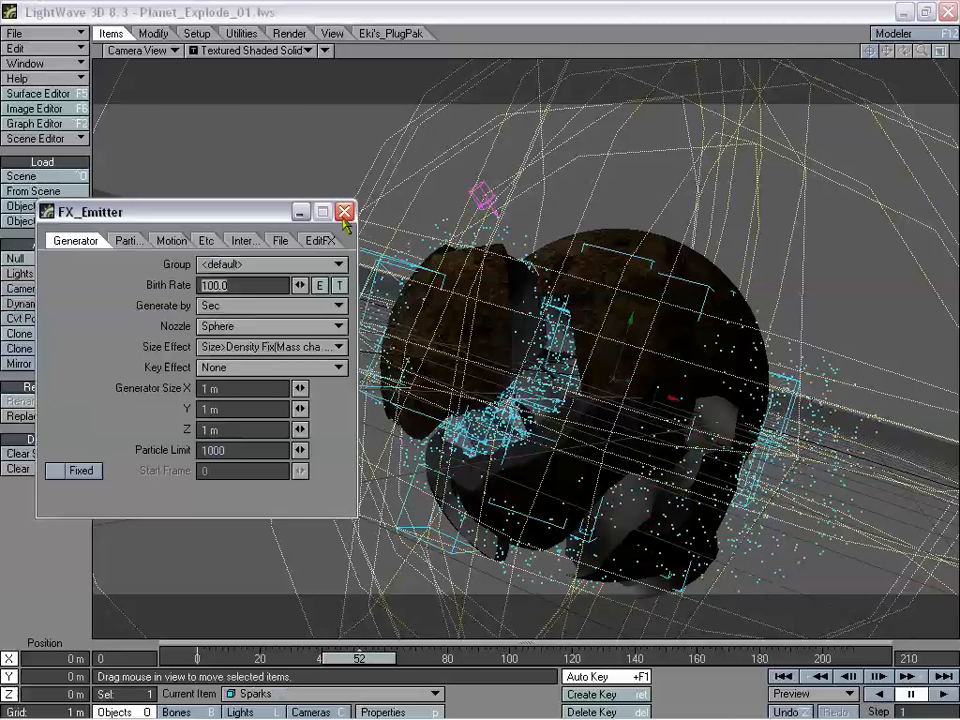
{"action": "left_click", "coordinate": [344, 212]}
- Go to frame 66 and open the FX Emitter settings in the Sparks object's properties
{"action": "mouse_move", "coordinate": [359, 660]}
{"action": "left_mouse_down"}
{"action": "mouse_move", "coordinate": [240, 660]}
{"action": "mouse_move", "coordinate": [594, 660]}
{"action": "mouse_move", "coordinate": [366, 663]}
{"action": "left_mouse_up"}
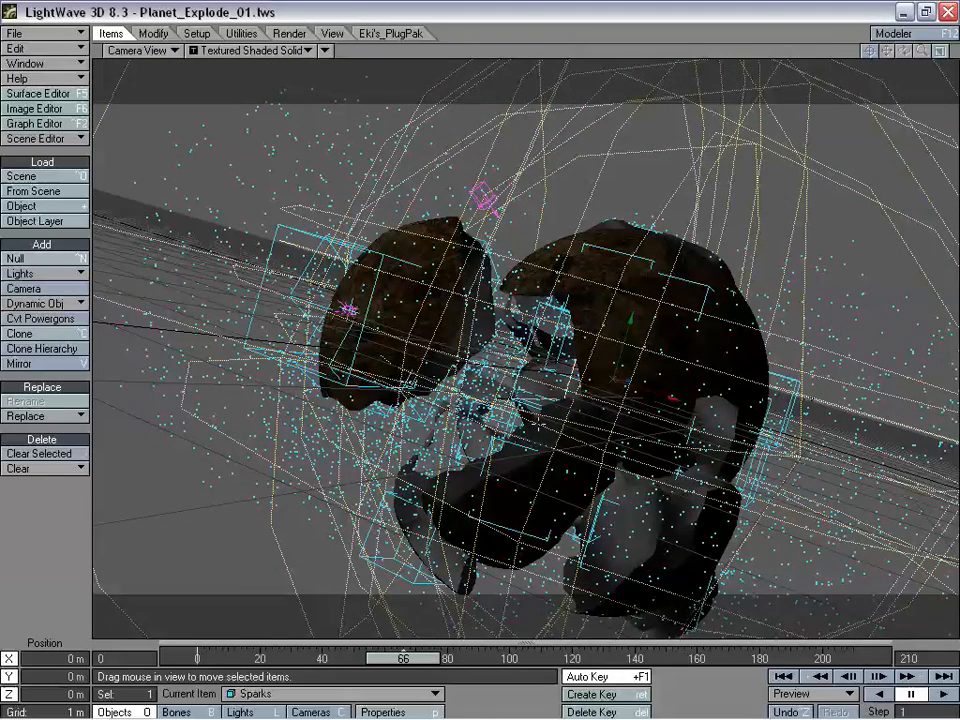
{"action": "key", "text": "p"}
{"action": "left_click_drag", "start_coordinate": [292, 91], "coordinate": [252, 80]}
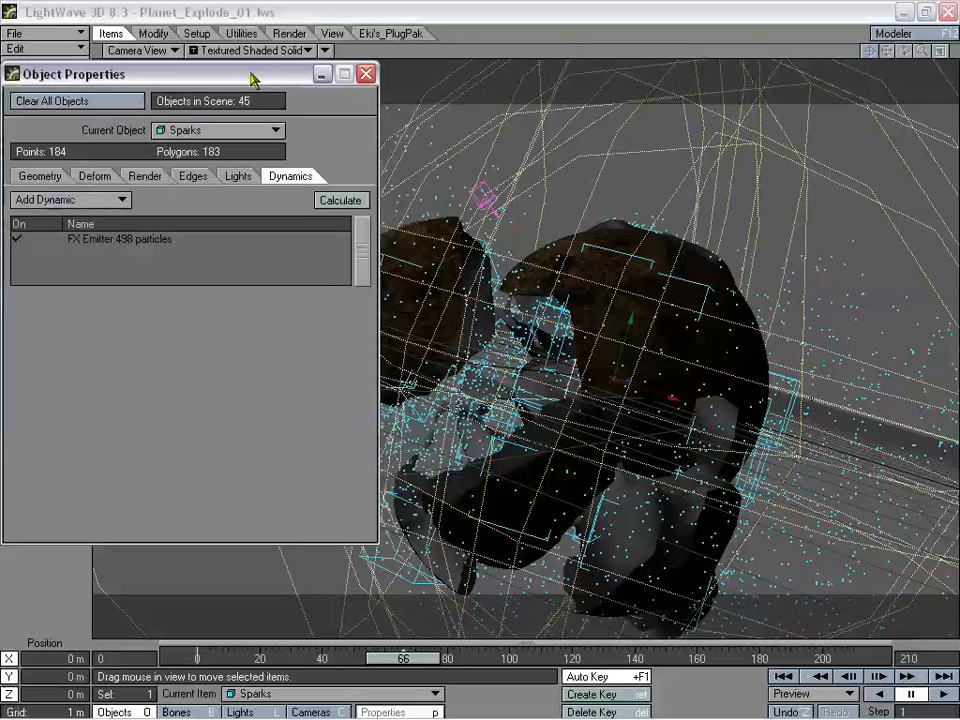
{"action": "double_click", "coordinate": [157, 243]}
{"action": "left_click_drag", "start_coordinate": [175, 81], "coordinate": [209, 85]}
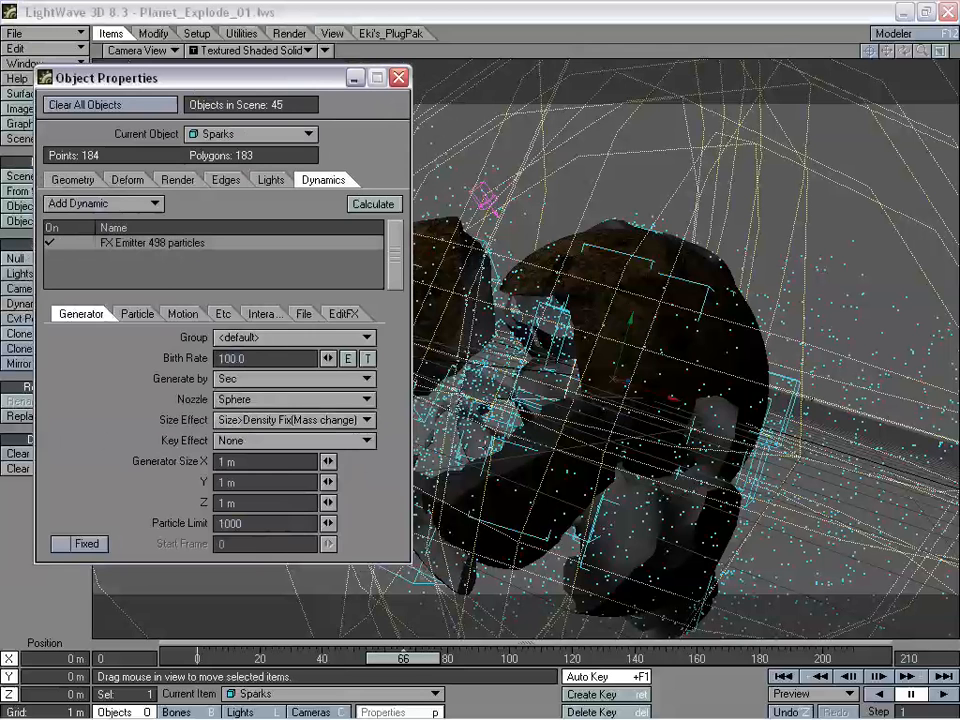
- Parent the Sparks emitter to Light_EX_001 (1) and close its motion options
{"action": "key", "text": "m"}
{"action": "left_click_drag", "start_coordinate": [227, 82], "coordinate": [236, 115]}
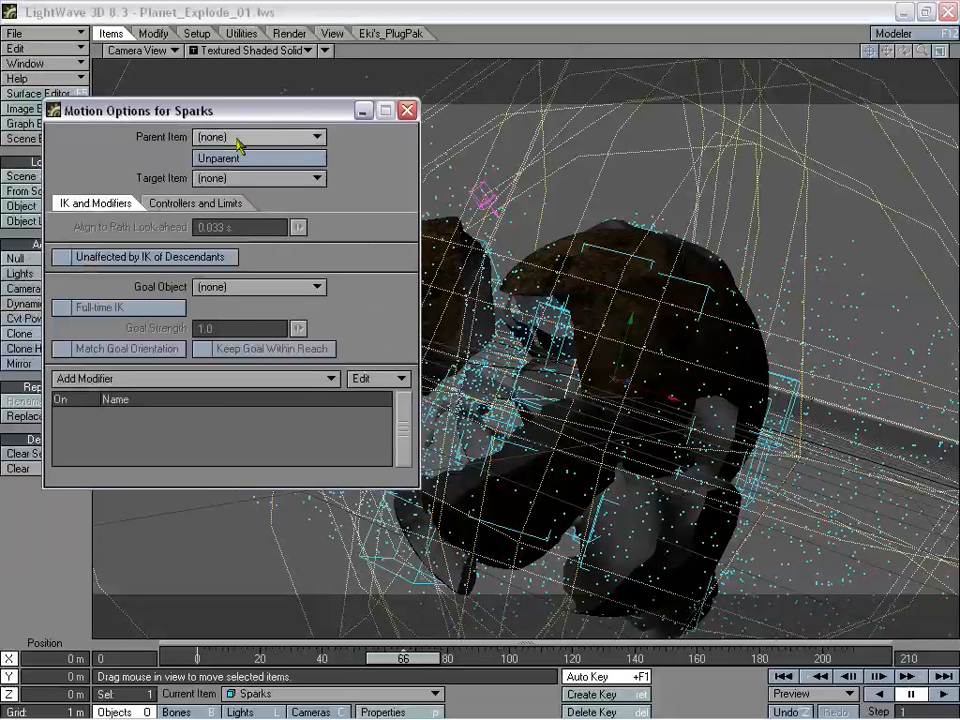
{"action": "left_click", "coordinate": [239, 139]}
{"action": "mouse_move", "coordinate": [255, 591]}
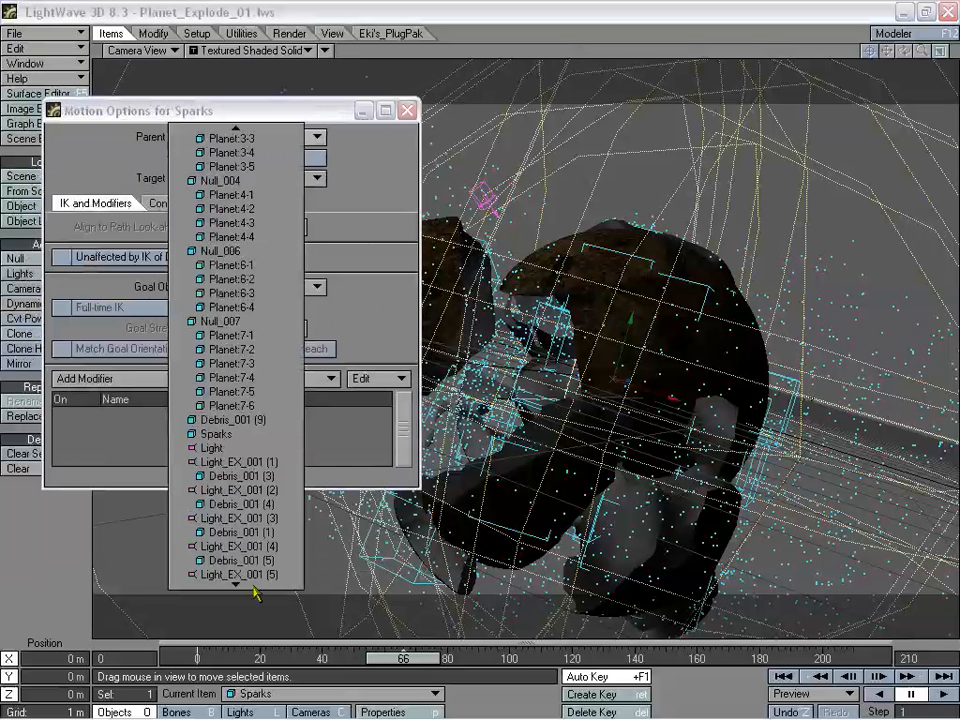
{"action": "left_click", "coordinate": [255, 350]}
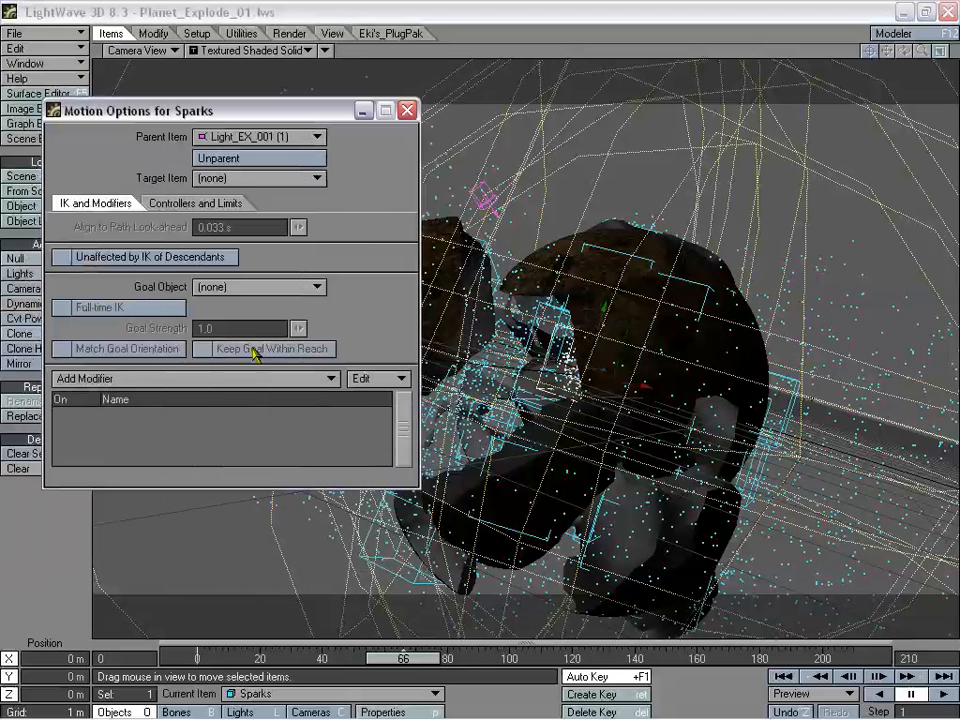
{"action": "left_click", "coordinate": [407, 111]}
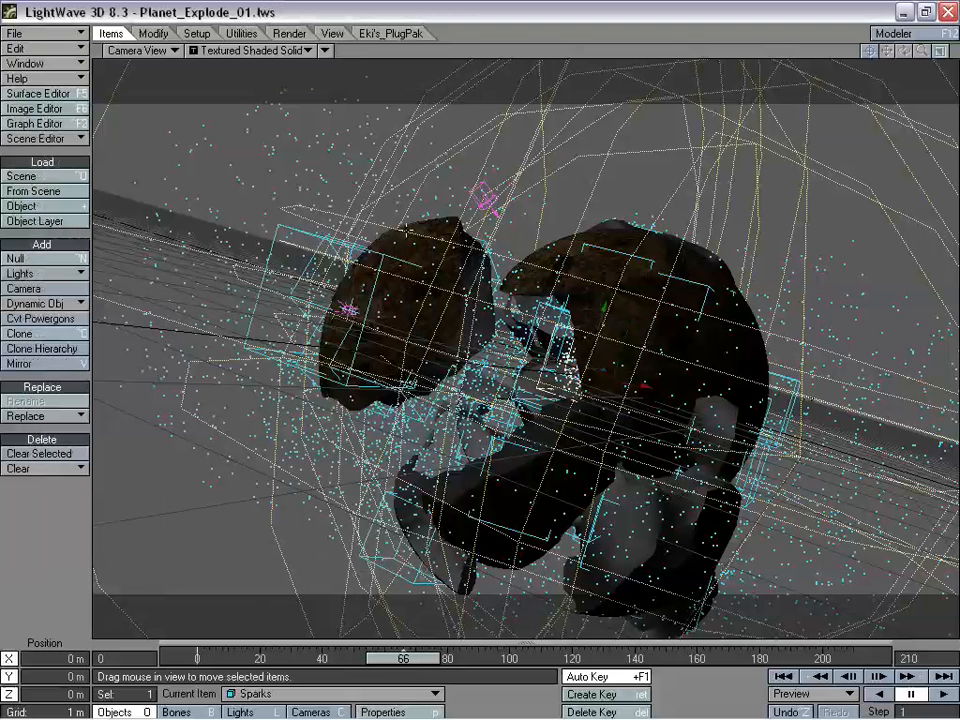
- Check the Sparks particles in Camera View by scrubbing between frames 61 and 71
{"action": "left_click_drag", "start_coordinate": [422, 648], "coordinate": [386, 652]}
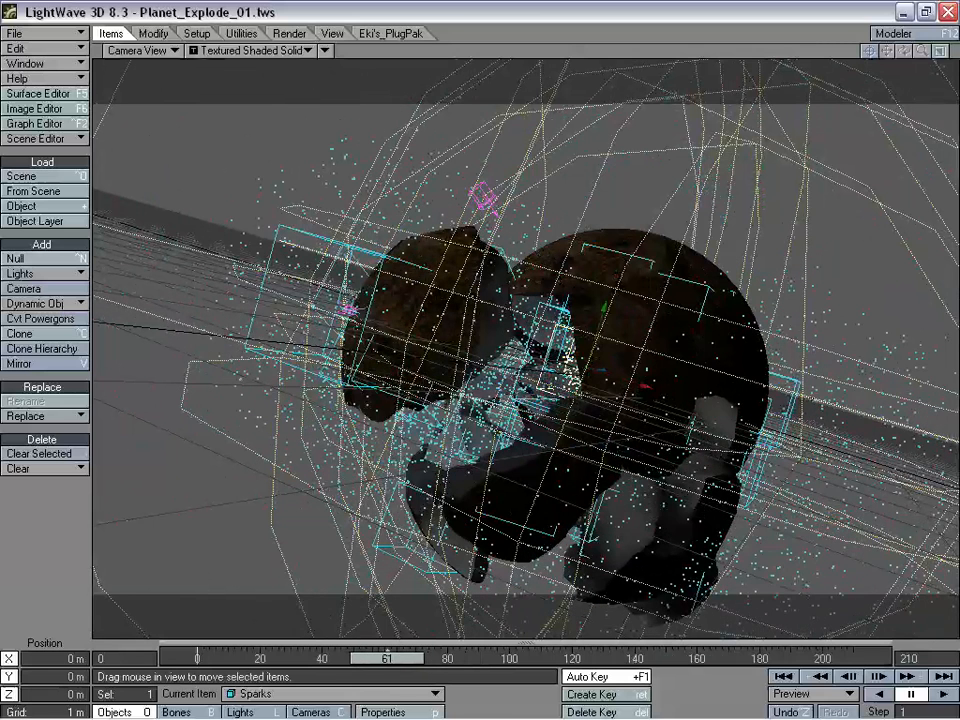
{"action": "left_click_drag", "start_coordinate": [387, 657], "coordinate": [406, 657]}
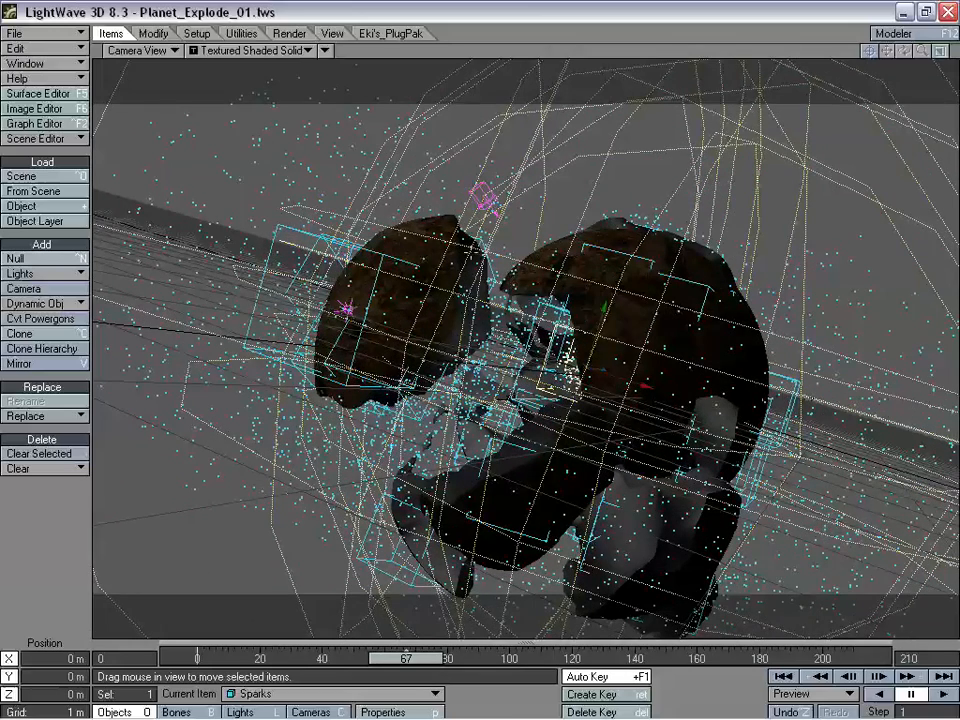
{"action": "left_click_drag", "start_coordinate": [440, 657], "coordinate": [452, 657]}
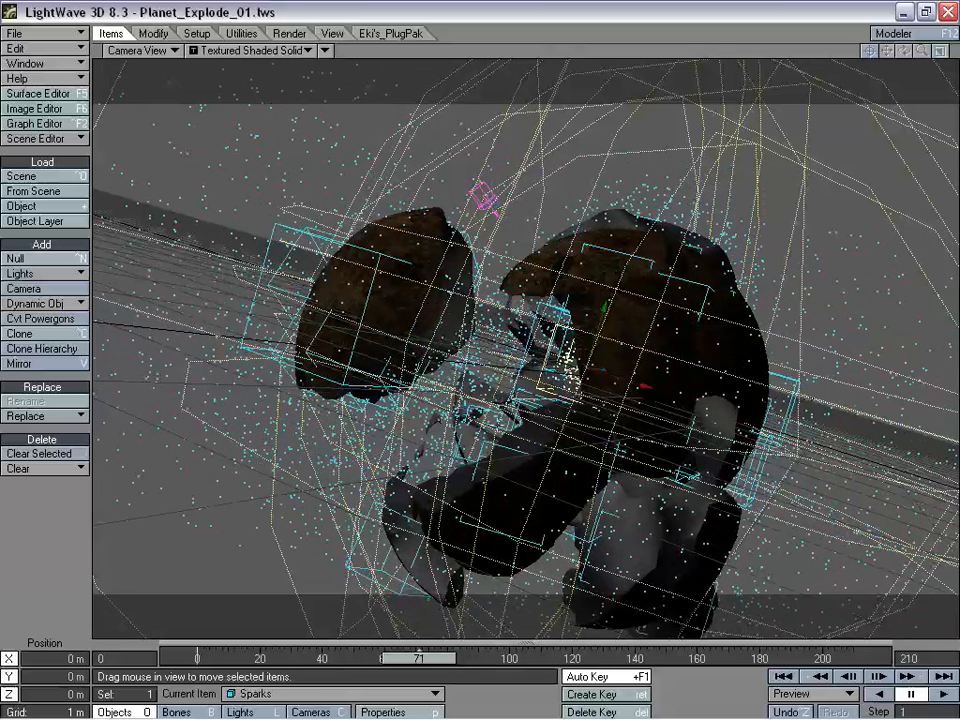
- Turn on Fixed for the Sparks FX Emitter and set its start frame to 45
{"action": "key", "text": "p"}
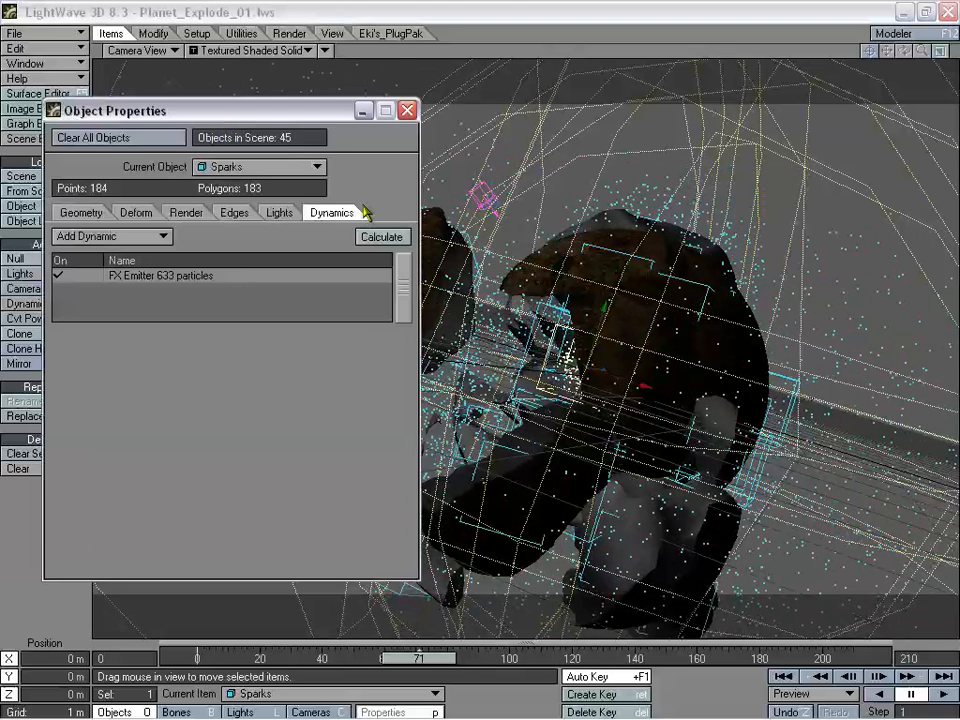
{"action": "left_click_drag", "start_coordinate": [230, 120], "coordinate": [247, 18]}
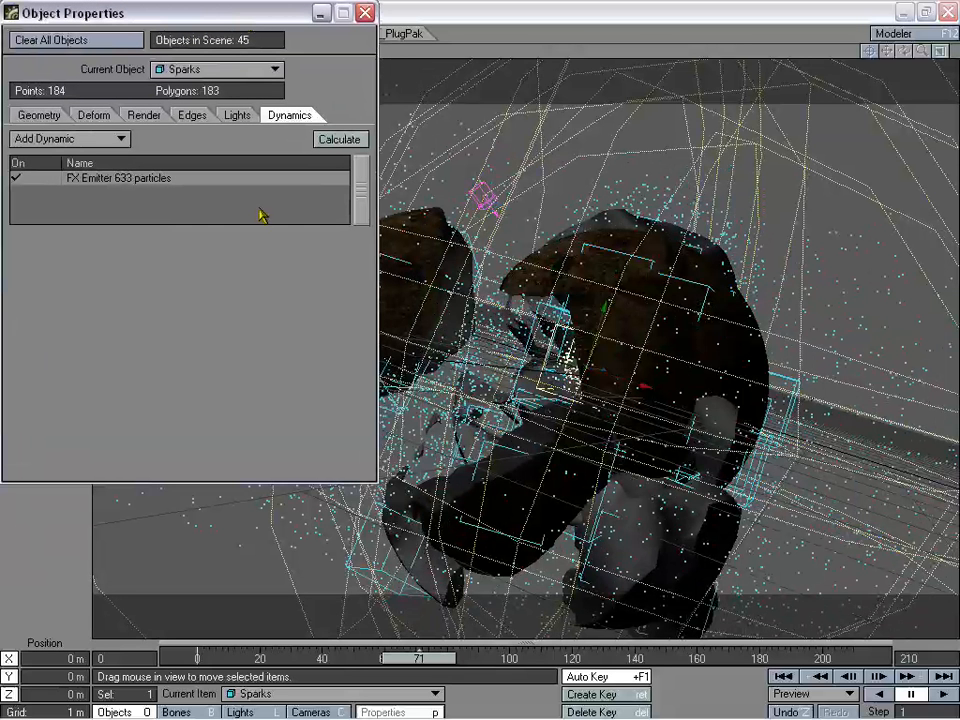
{"action": "double_click", "coordinate": [88, 178]}
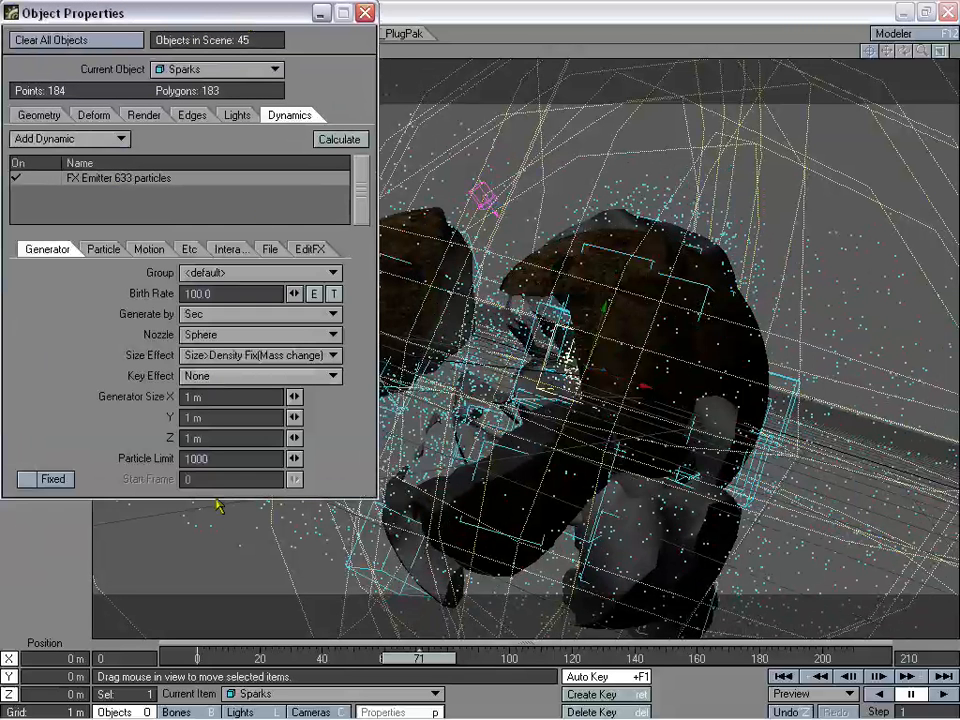
{"action": "left_click_drag", "start_coordinate": [410, 658], "coordinate": [331, 658]}
{"action": "left_click", "coordinate": [54, 481]}
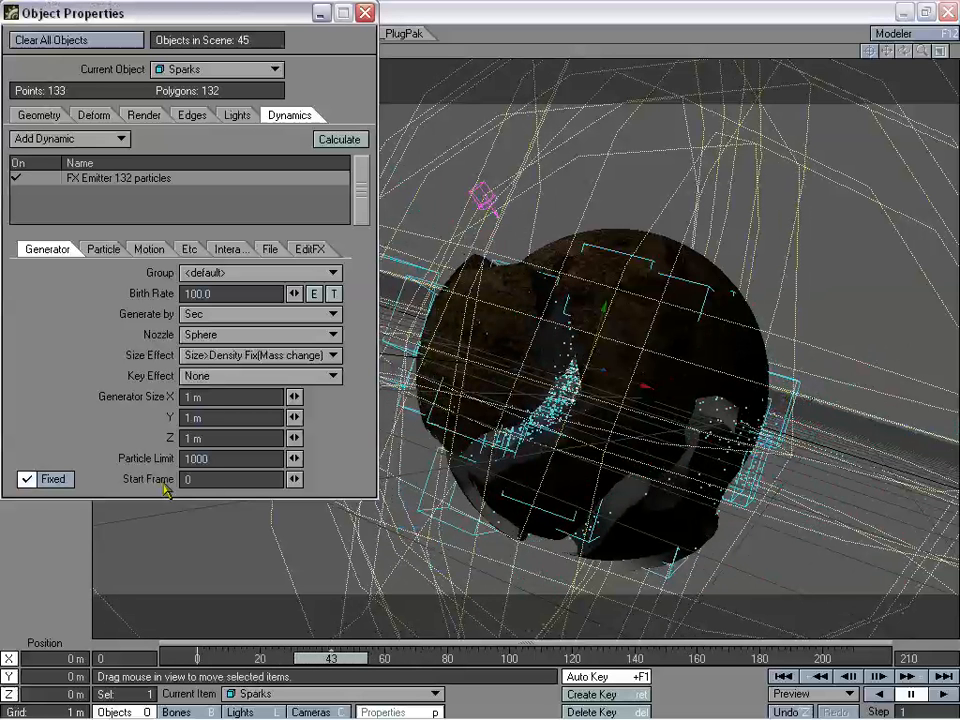
{"action": "type", "text": "45"}
{"action": "key", "text": "Return"}
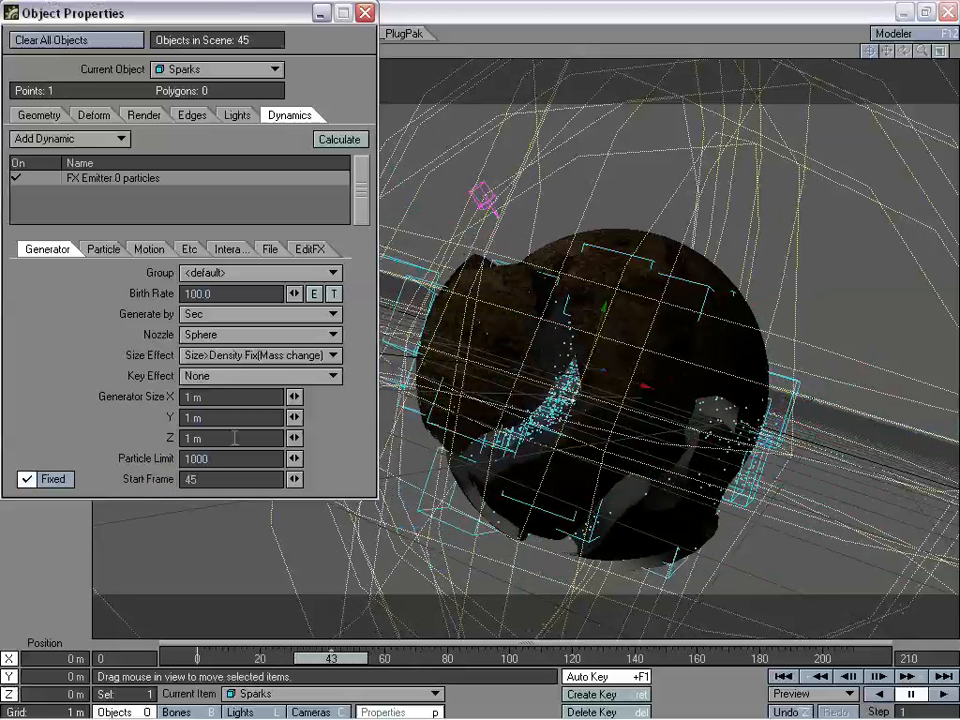
- Set the Sparks emitter to generate by Frame with a birth rate of 500, keeping the particle limit at 1000
{"action": "left_click_drag", "start_coordinate": [338, 660], "coordinate": [358, 660]}
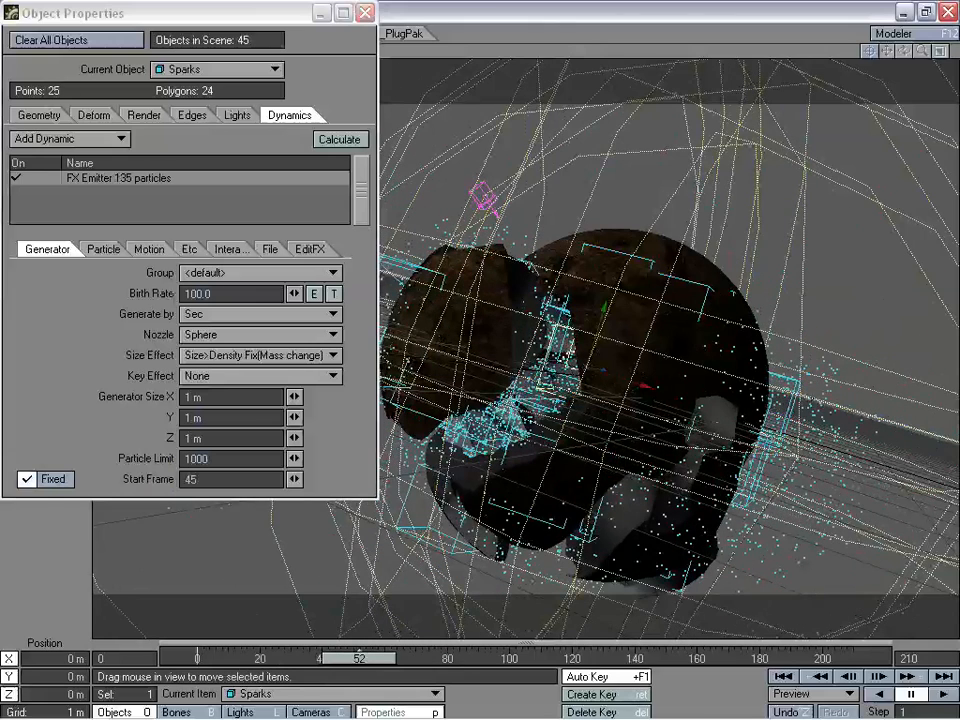
{"action": "left_click", "coordinate": [240, 316]}
{"action": "left_click", "coordinate": [252, 302]}
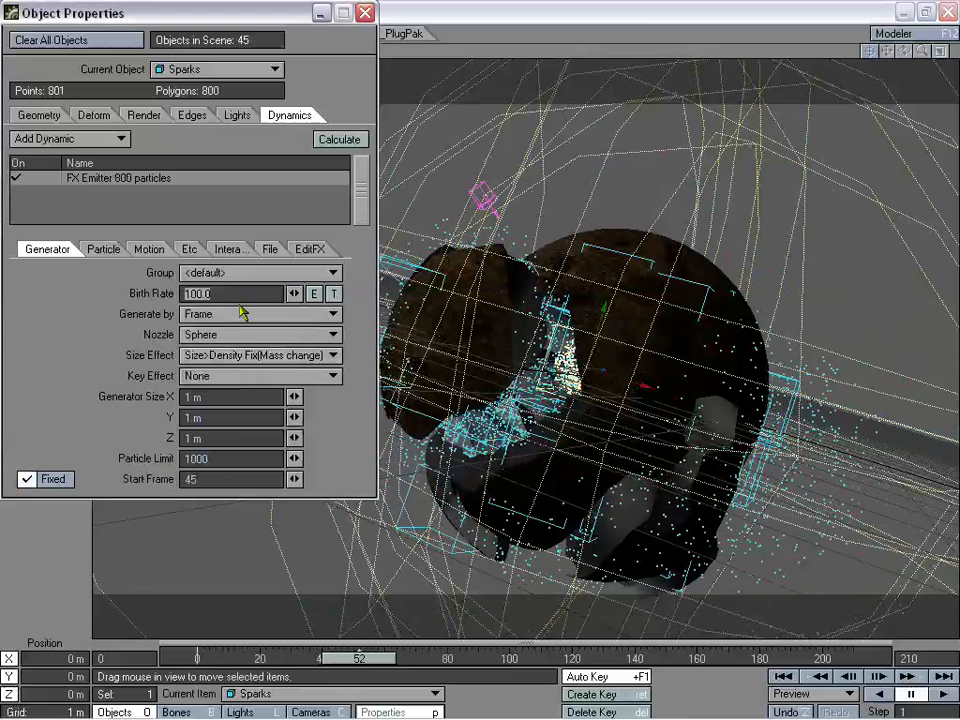
{"action": "left_click", "coordinate": [190, 458]}
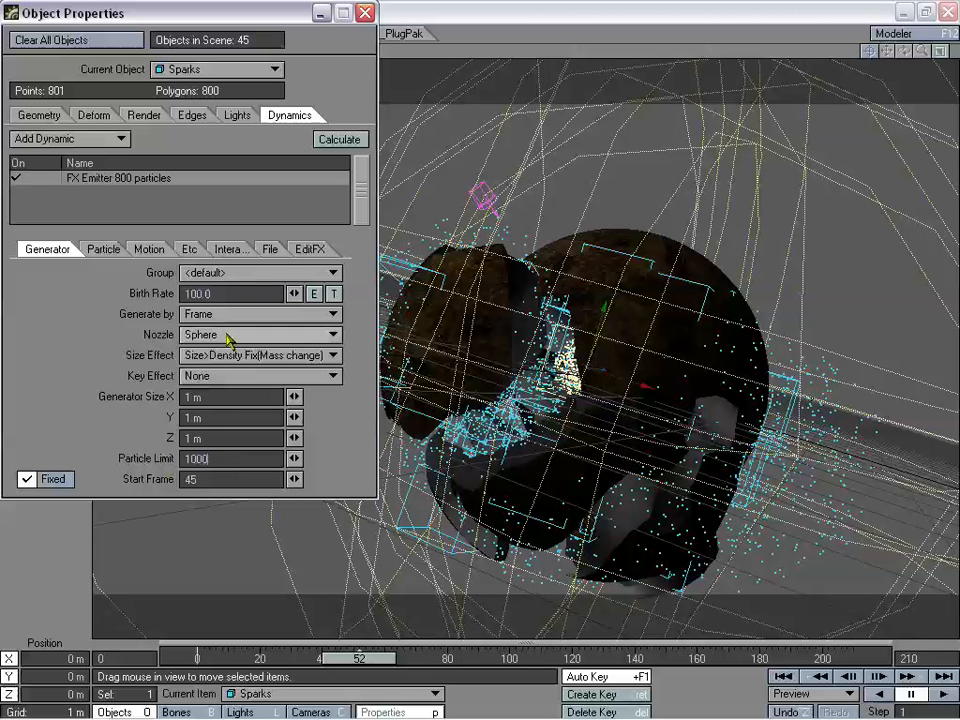
{"action": "left_click_drag", "start_coordinate": [229, 294], "coordinate": [174, 294]}
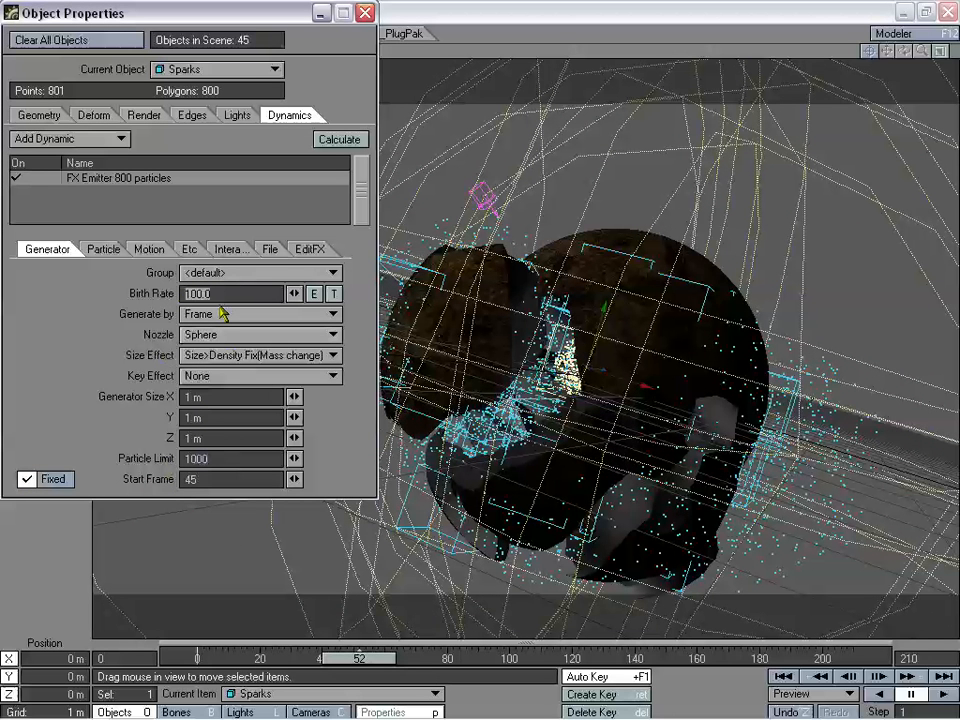
{"action": "type", "text": "500"}
{"action": "key", "text": "Tab"}
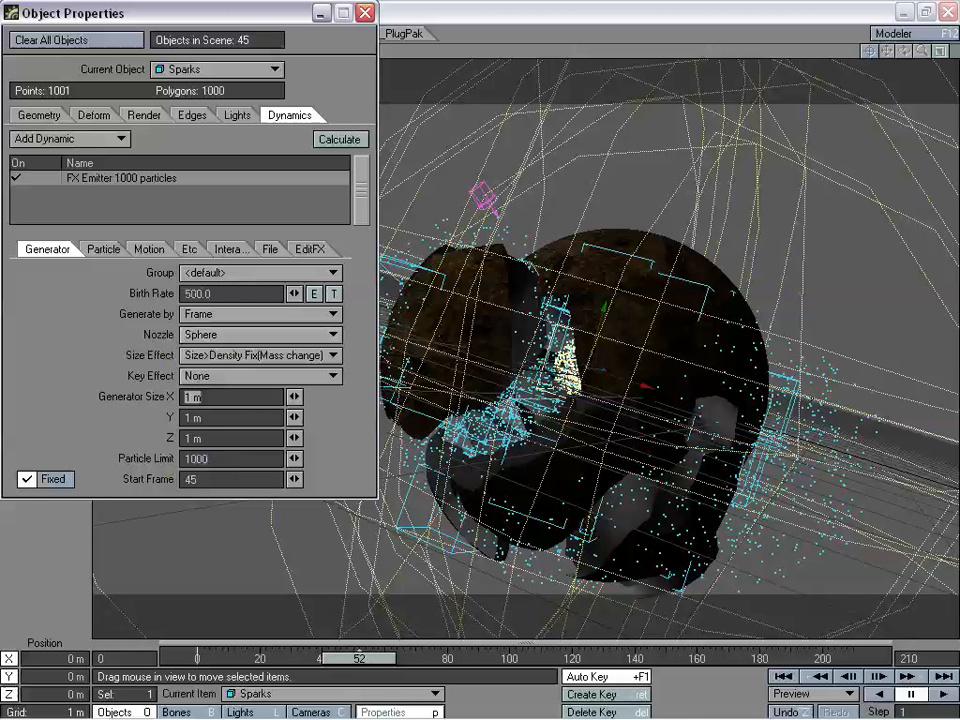
{"action": "key", "text": "Tab"}
{"action": "key", "text": "Tab"}
{"action": "key", "text": "Tab"}
{"action": "key", "text": "Tab"}
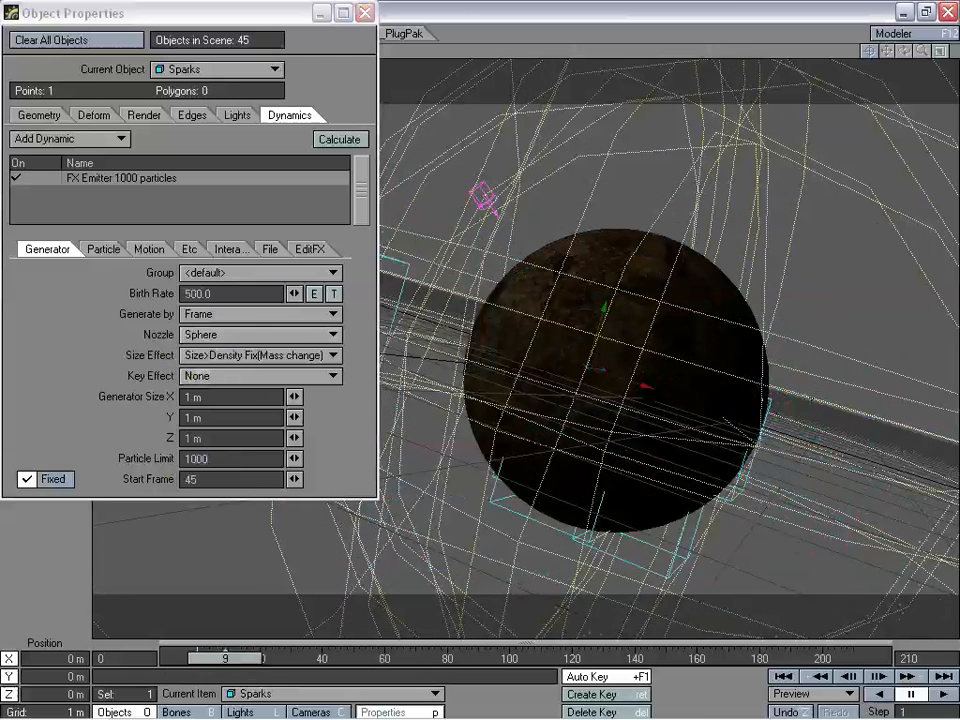
- Set the Sparks particle resistance to 0 and the particle life time to 210 frames
{"action": "left_click", "coordinate": [150, 250]}
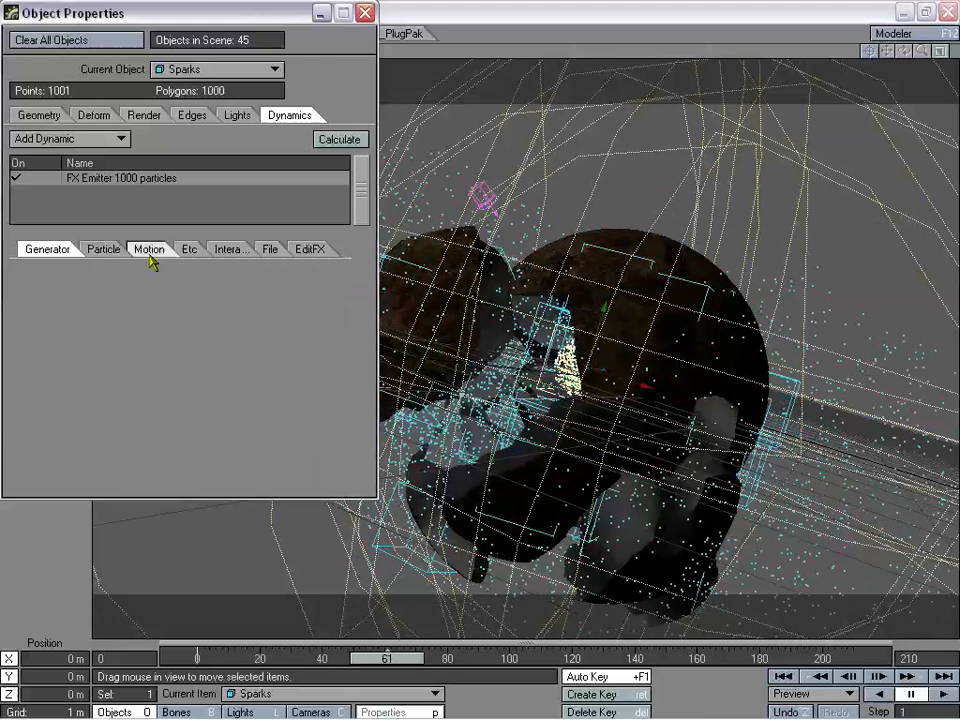
{"action": "left_click", "coordinate": [95, 249]}
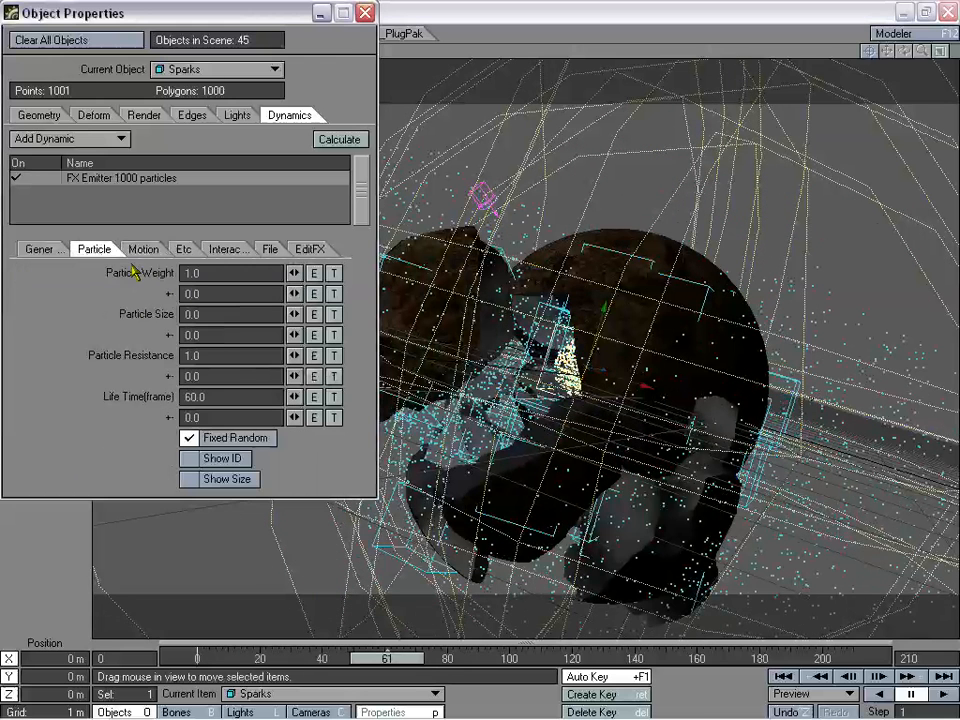
{"action": "left_click", "coordinate": [208, 354]}
{"action": "type", "text": "0"}
{"action": "key", "text": "Tab"}
{"action": "left_click", "coordinate": [211, 395]}
{"action": "type", "text": "21"}
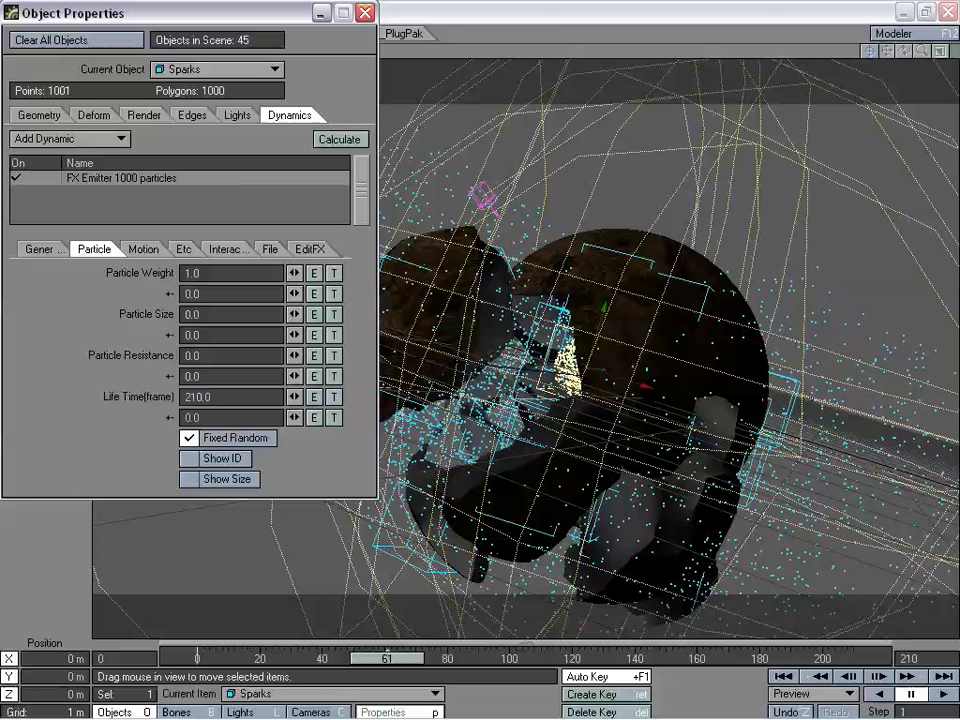
- Set the Sparks emitter's explosion speed to 5 m/s and check the particles around frame 51
{"action": "left_click", "coordinate": [141, 249]}
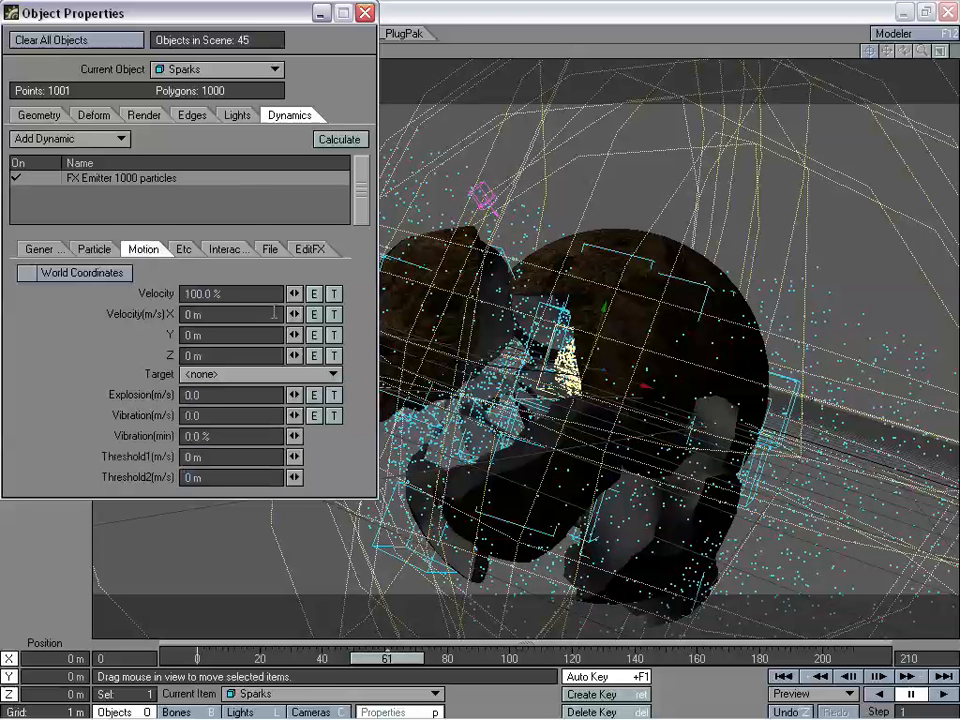
{"action": "left_click", "coordinate": [188, 395]}
{"action": "key", "text": "Tab"}
{"action": "left_click_drag", "start_coordinate": [386, 662], "coordinate": [355, 659]}
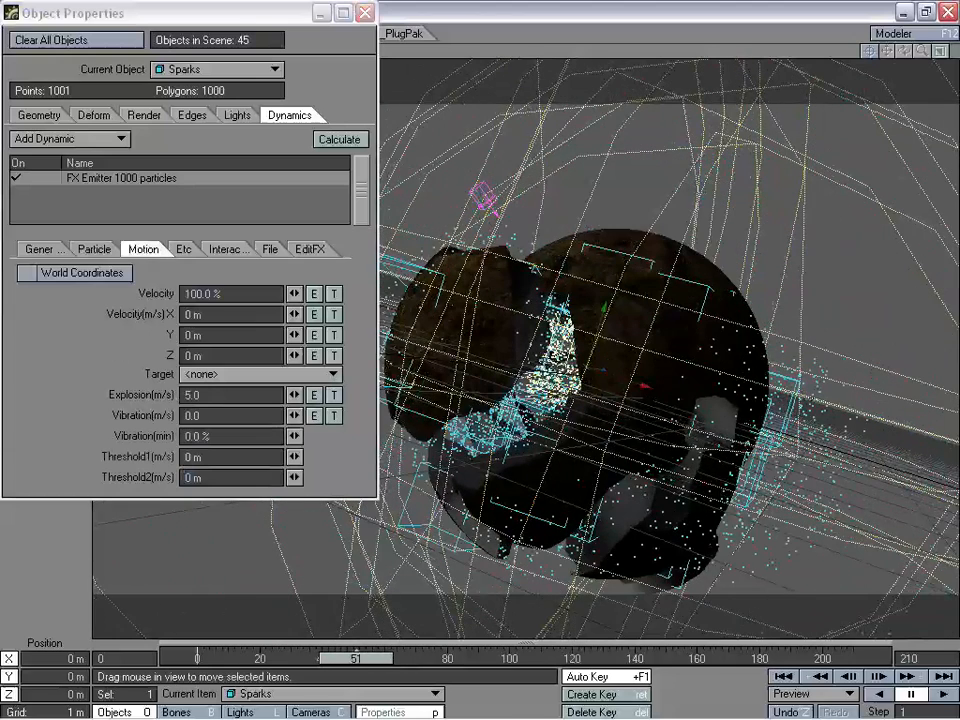
- Set the Sparks emitter's start frame to 35 and check the burst around frame 49
{"action": "left_click", "coordinate": [47, 249]}
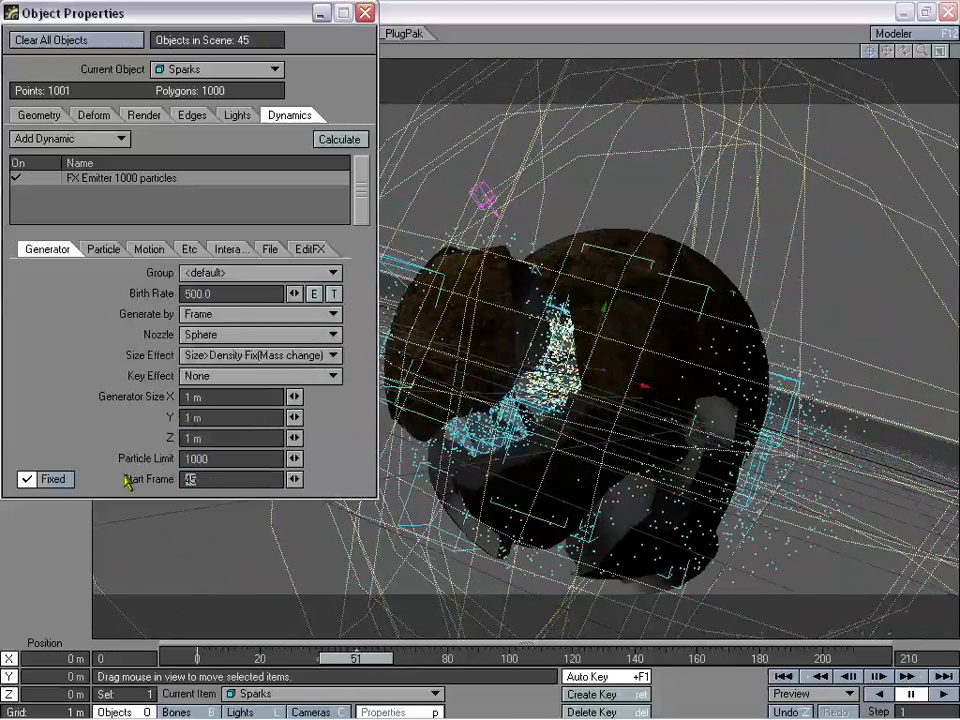
{"action": "type", "text": "35"}
{"action": "key", "text": "Return"}
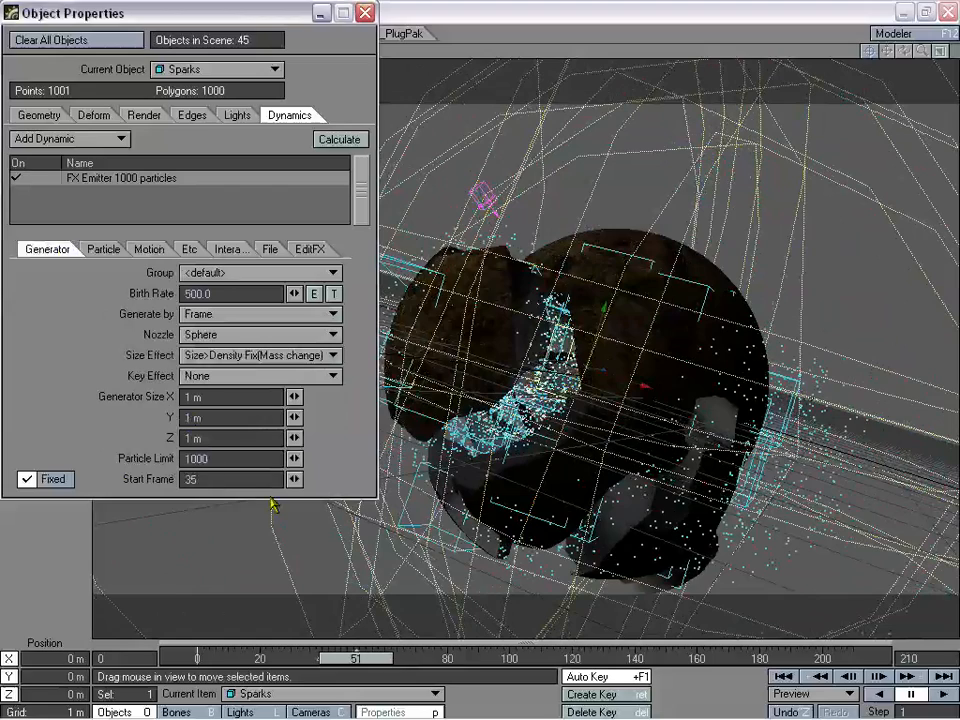
{"action": "mouse_move", "coordinate": [352, 655]}
{"action": "left_mouse_down"}
{"action": "mouse_move", "coordinate": [342, 655]}
{"action": "mouse_move", "coordinate": [426, 655]}
{"action": "mouse_move", "coordinate": [322, 655]}
{"action": "mouse_move", "coordinate": [348, 655]}
{"action": "left_mouse_up"}
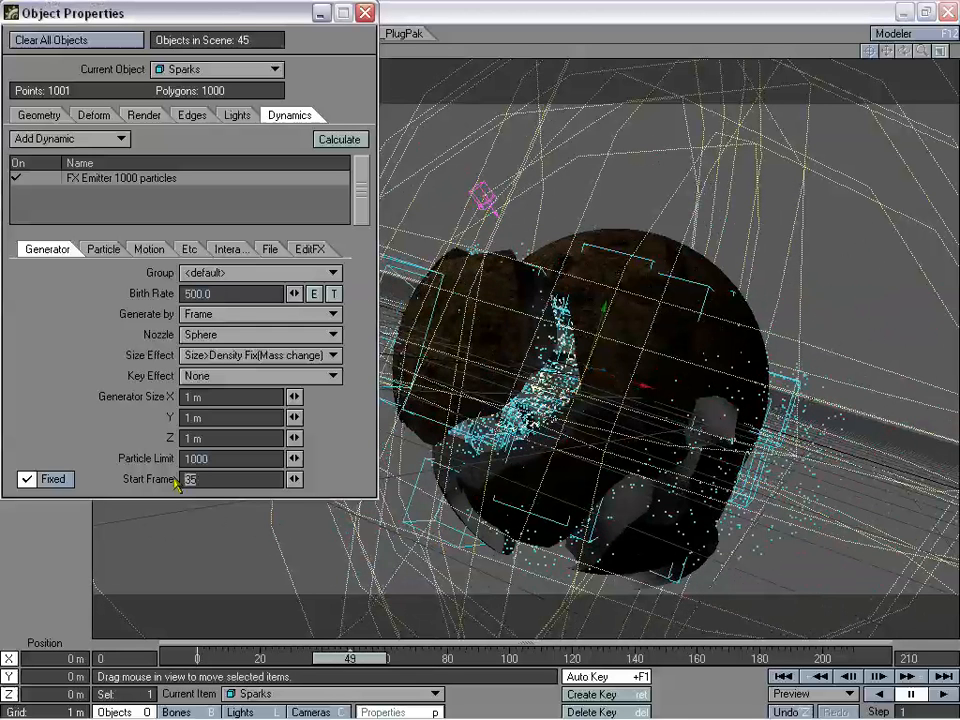
- Set the Sparks emitter's start frame to 30 and check the burst up to frame 58
{"action": "type", "text": "30"}
{"action": "key", "text": "Return"}
{"action": "left_click_drag", "start_coordinate": [352, 664], "coordinate": [376, 664]}
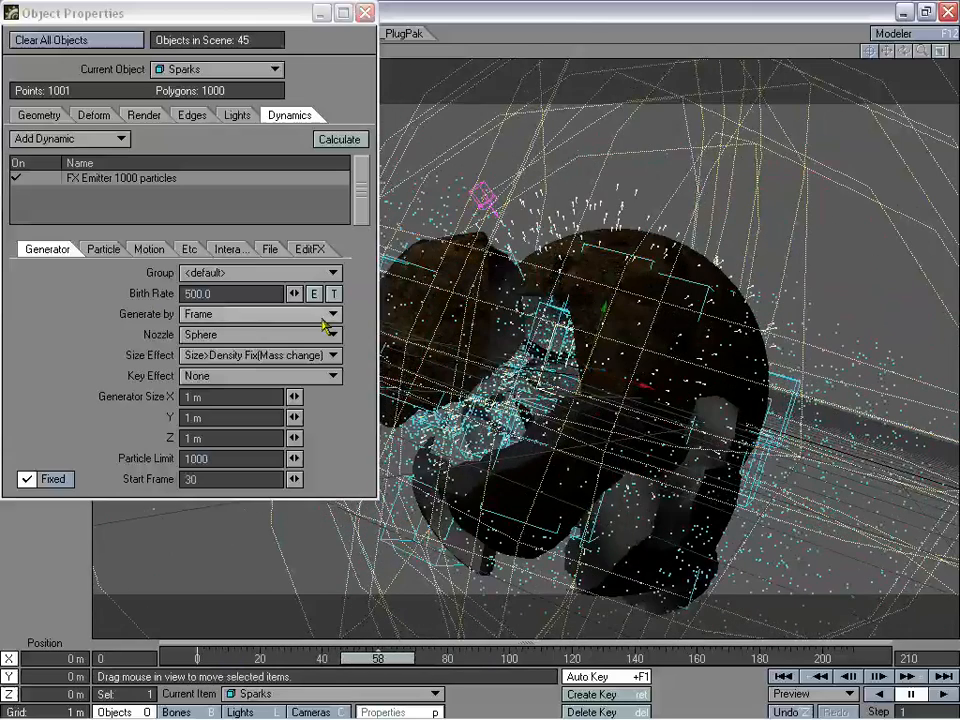
- Set the Sparks emitter's velocity to -3 m on X and -2 m on Z
{"action": "left_click", "coordinate": [152, 249]}
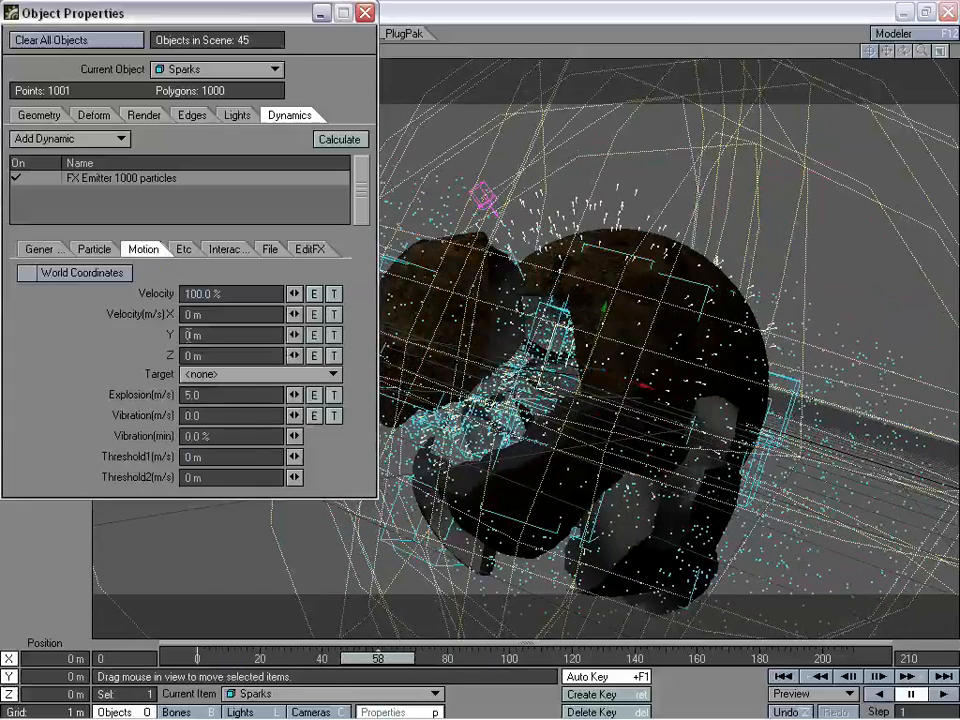
{"action": "left_click", "coordinate": [215, 316]}
{"action": "type", "text": "-3"}
{"action": "key", "text": "Tab"}
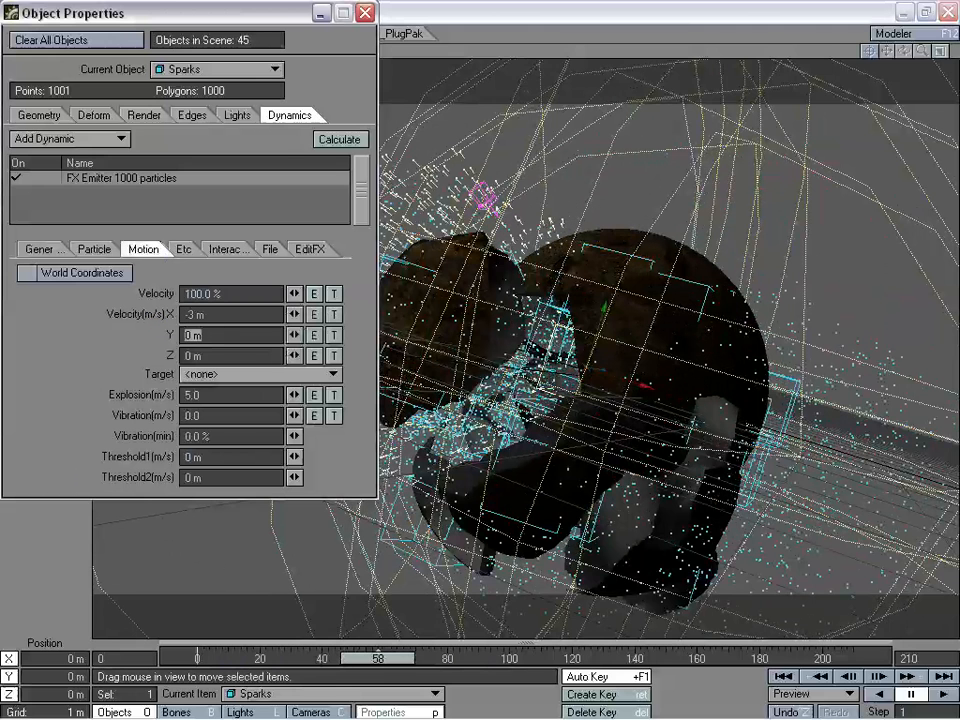
{"action": "key", "text": "Tab"}
{"action": "type", "text": "-2"}
{"action": "key", "text": "Tab"}
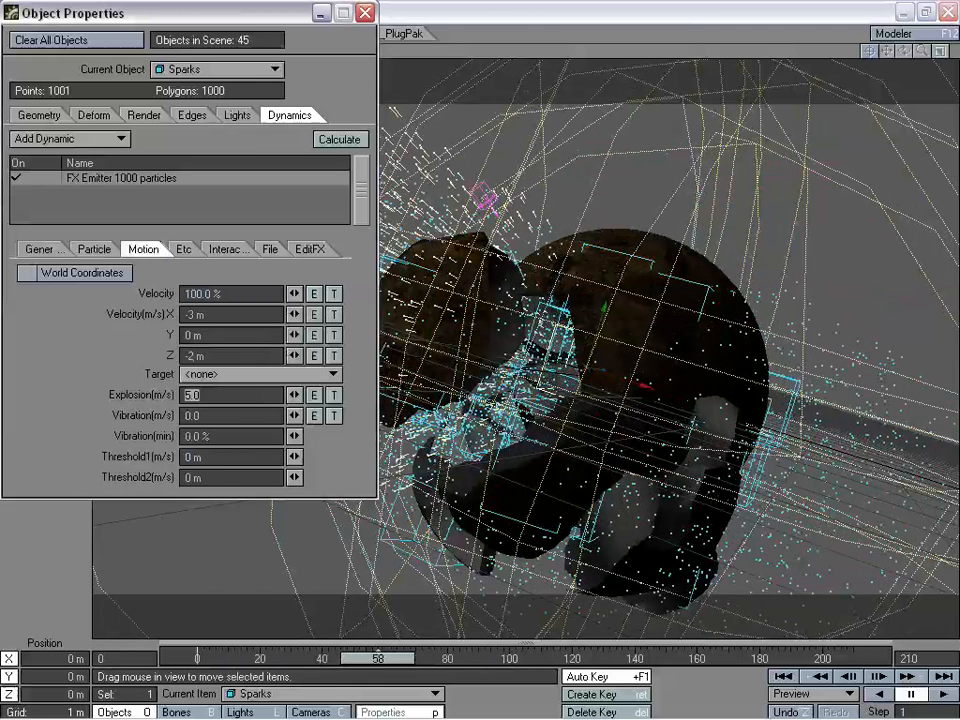
- Set the Sparks emitter's Z velocity to -3 m and check the particle direction around frame 53
{"action": "key", "text": "shift+Tab"}
{"action": "type", "text": "-"}
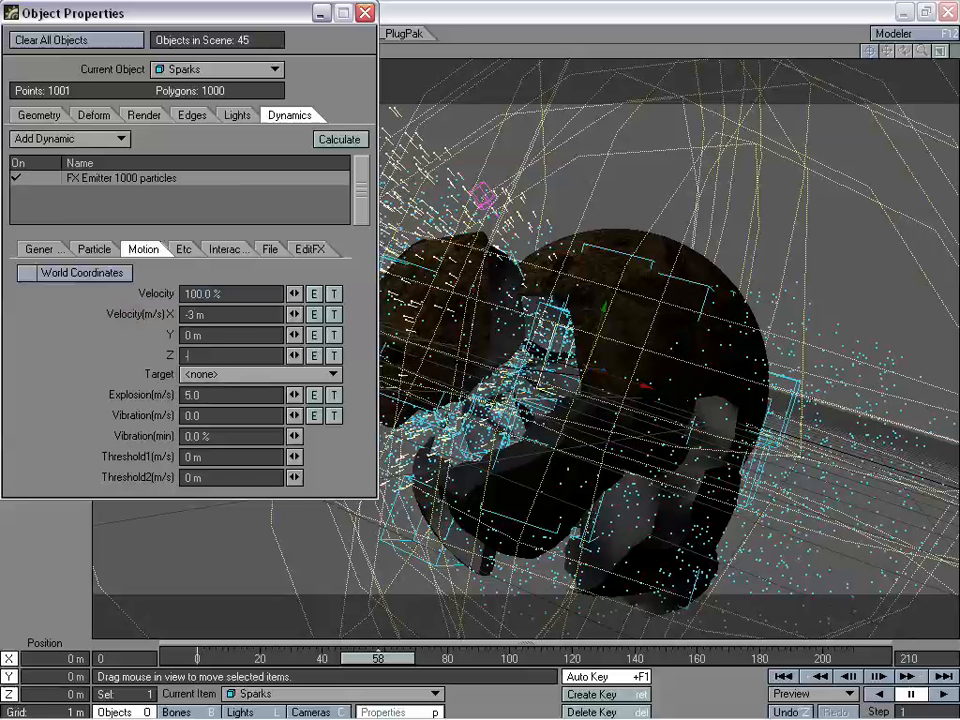
{"action": "type", "text": "3"}
{"action": "key", "text": "Tab"}
{"action": "key", "text": "Tab"}
{"action": "key", "text": "Tab"}
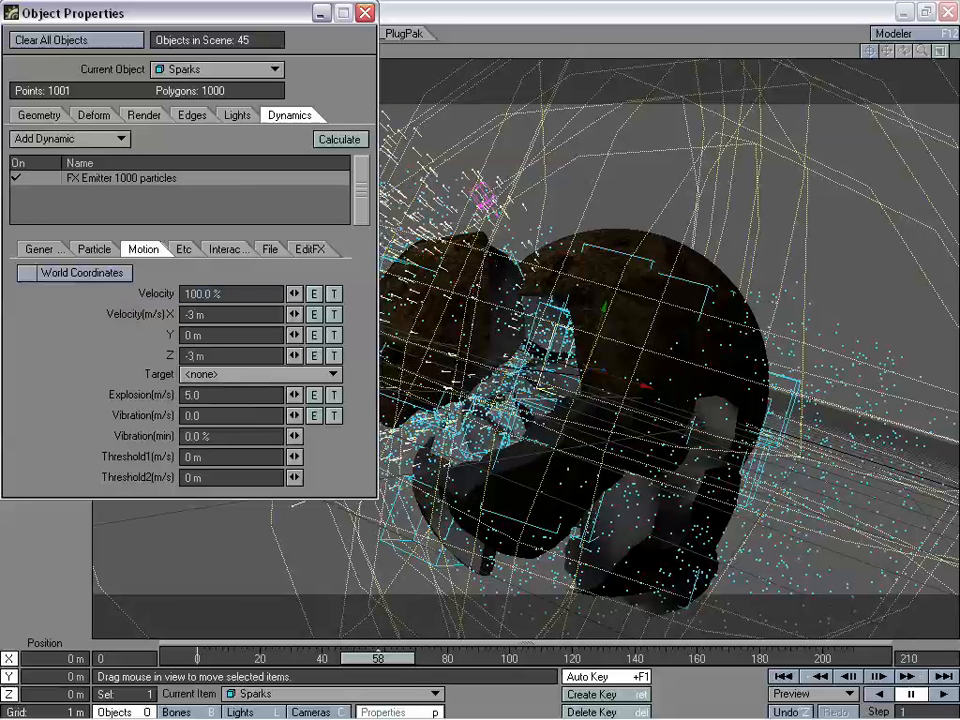
{"action": "mouse_move", "coordinate": [390, 662]}
{"action": "left_mouse_down"}
{"action": "mouse_move", "coordinate": [301, 662]}
{"action": "mouse_move", "coordinate": [433, 662]}
{"action": "mouse_move", "coordinate": [374, 662]}
{"action": "left_mouse_up"}
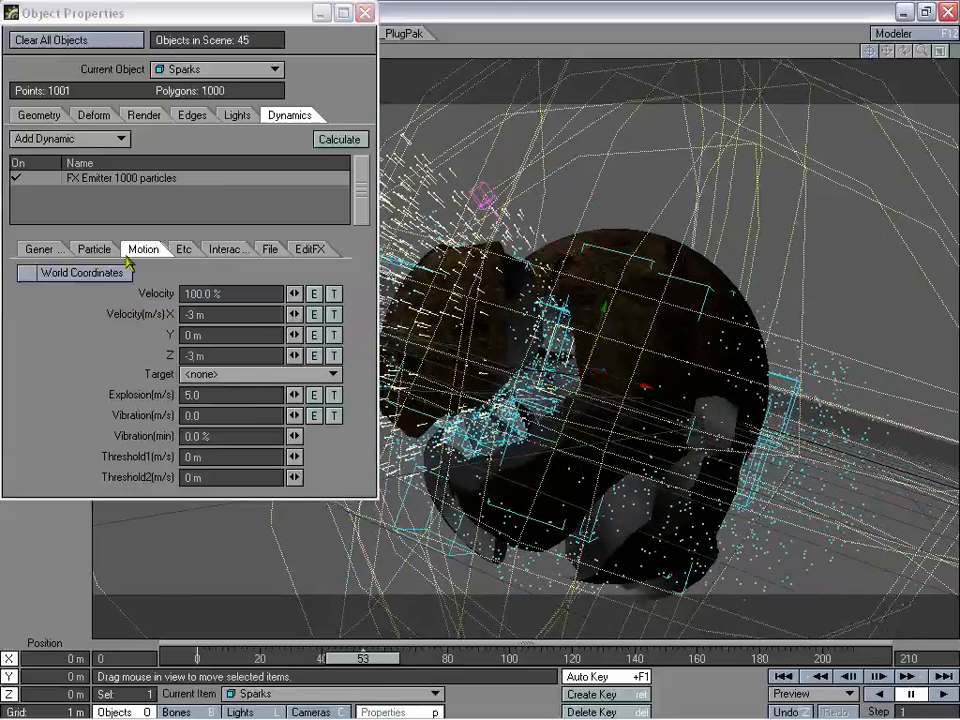
{"action": "left_click", "coordinate": [94, 249]}
{"action": "left_click_drag", "start_coordinate": [144, 15], "coordinate": [151, 20]}
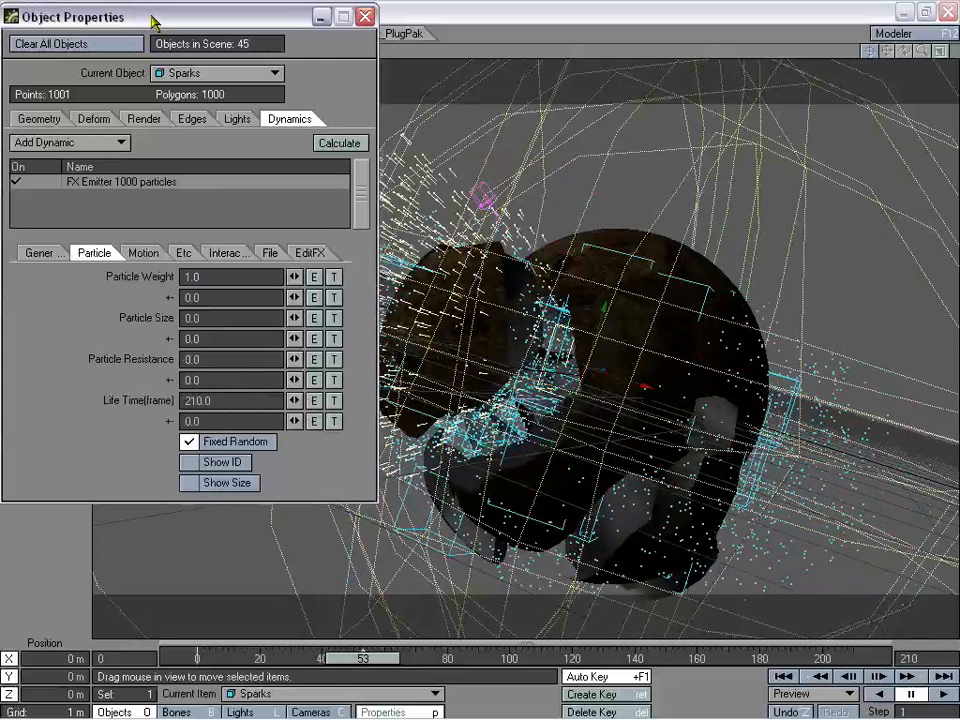
{"action": "left_click", "coordinate": [141, 253]}
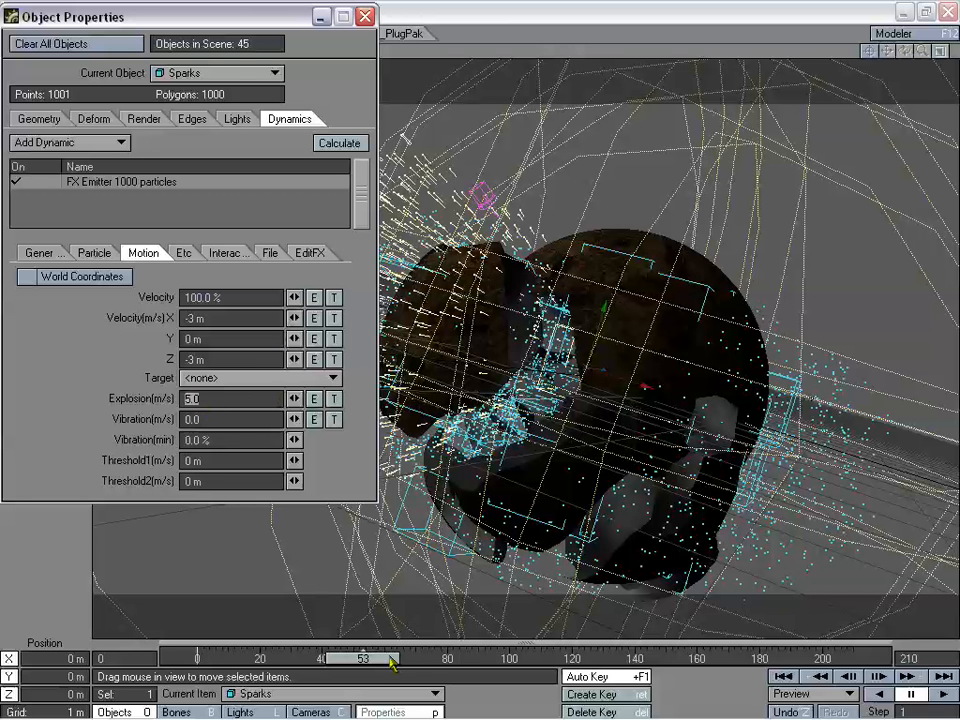
{"action": "mouse_move", "coordinate": [393, 661]}
{"action": "left_mouse_down"}
{"action": "mouse_move", "coordinate": [480, 661]}
{"action": "mouse_move", "coordinate": [351, 661]}
{"action": "mouse_move", "coordinate": [411, 661]}
{"action": "mouse_move", "coordinate": [393, 661]}
{"action": "left_mouse_up"}
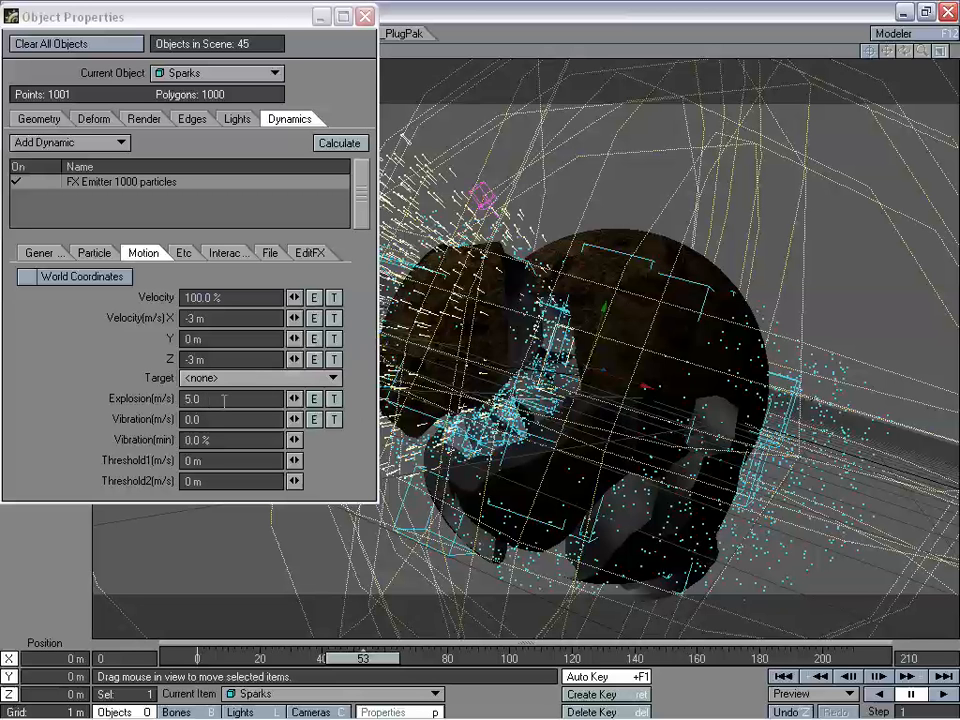
- Set the Sparks emitter's explosion speed to 3 m/s and scrub the burst between frames 53 and 46
{"action": "left_click_drag", "start_coordinate": [224, 399], "coordinate": [157, 406]}
{"action": "type", "text": "3"}
{"action": "key", "text": "Tab"}
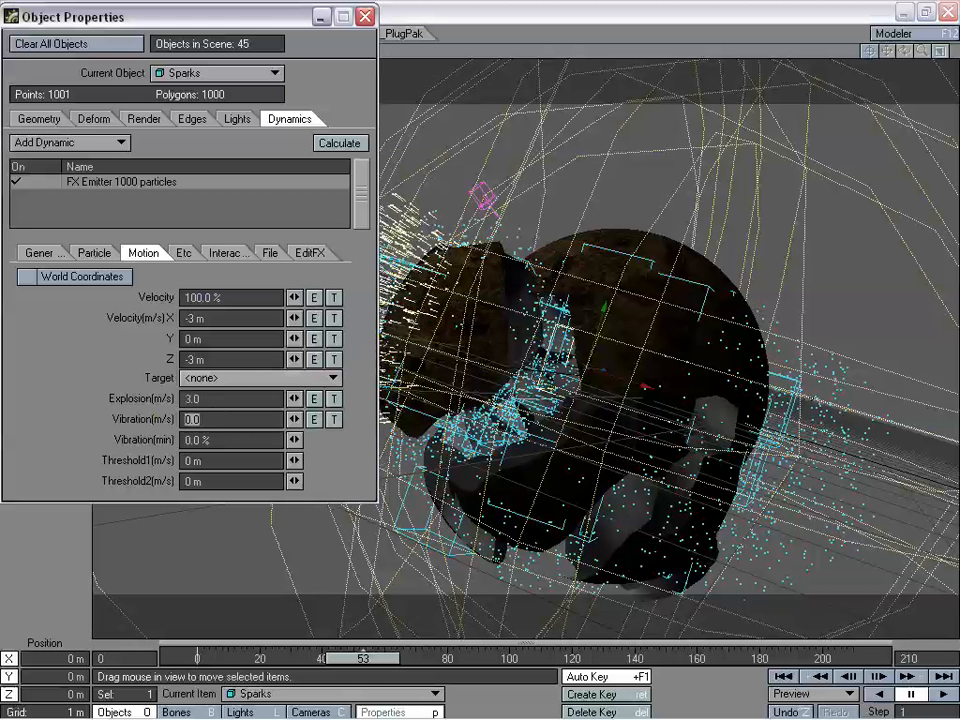
{"action": "left_click_drag", "start_coordinate": [380, 667], "coordinate": [316, 664]}
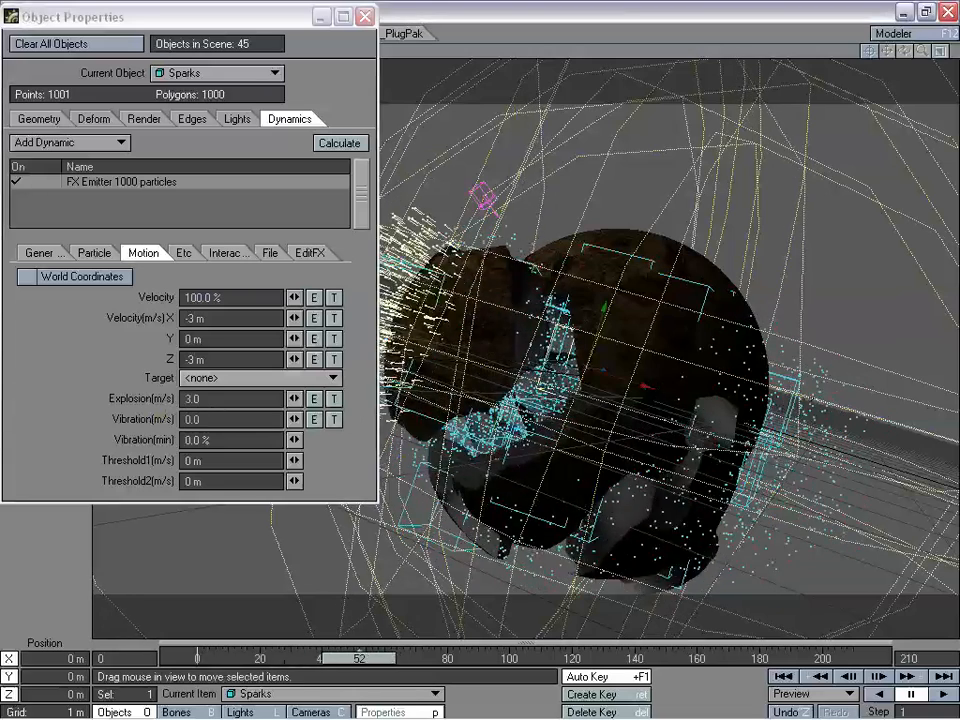
{"action": "left_click_drag", "start_coordinate": [393, 658], "coordinate": [341, 658]}
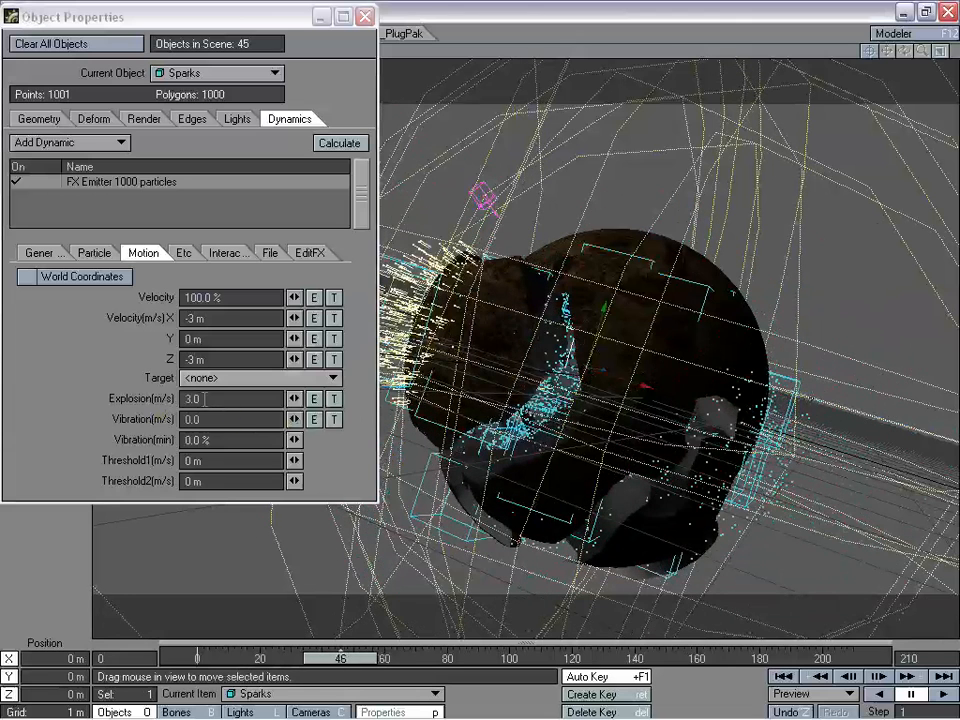
- Set the Sparks emitter's explosion speed to 3.5 m/s
{"action": "left_click_drag", "start_coordinate": [205, 398], "coordinate": [170, 400]}
{"action": "type", "text": "3.5"}
{"action": "key", "text": "Tab"}
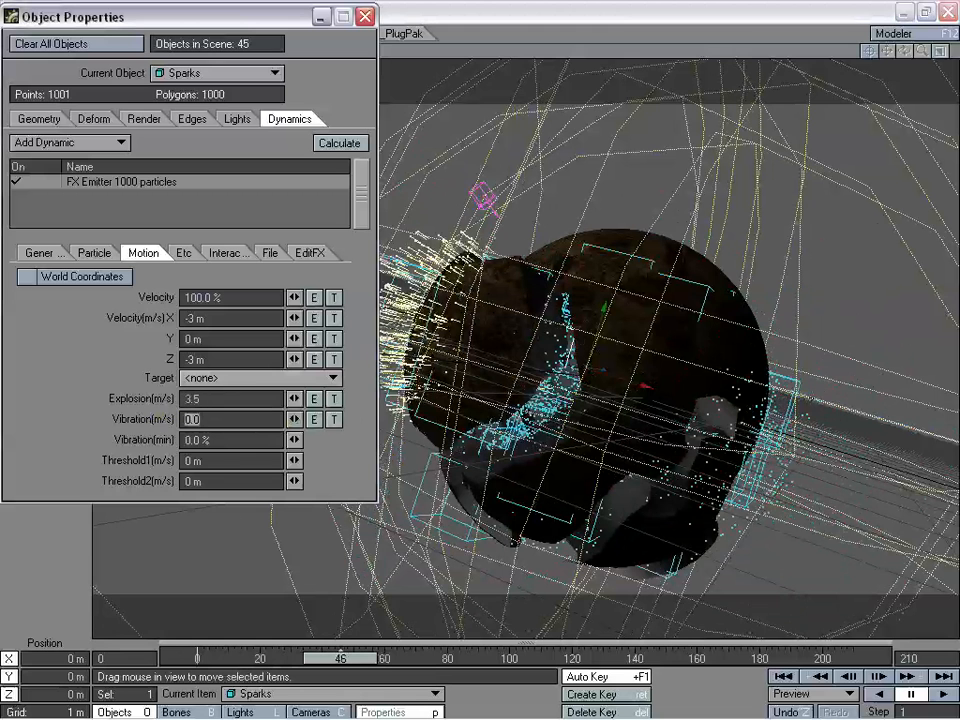
- Set the Sparks emitter's velocity to -2 m on both X and Z
{"action": "left_click", "coordinate": [104, 253]}
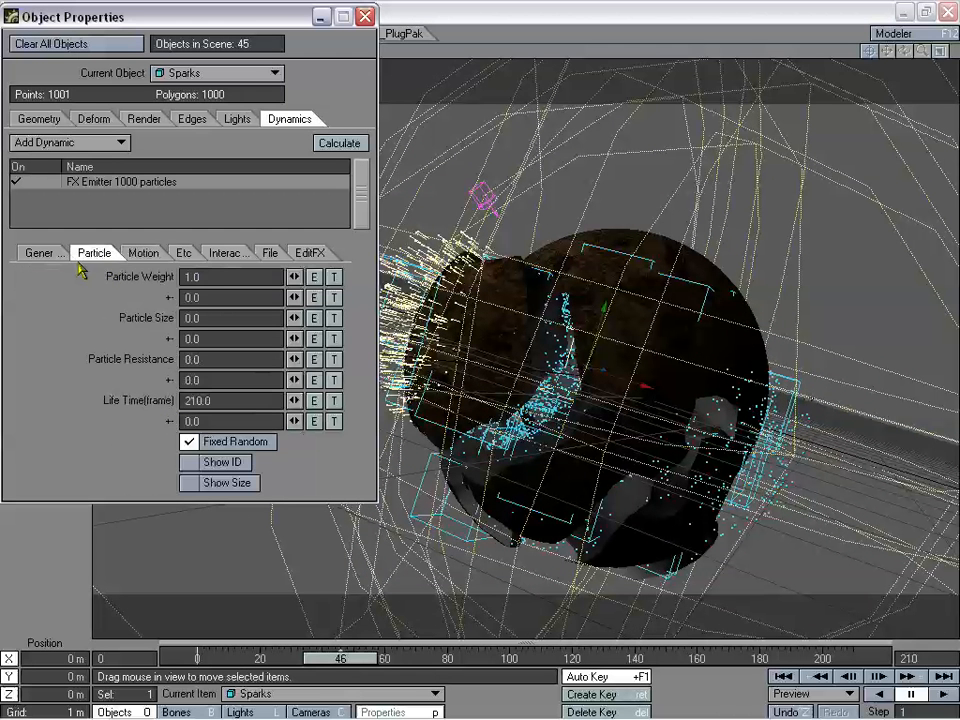
{"action": "left_click", "coordinate": [148, 254]}
{"action": "left_click", "coordinate": [187, 318]}
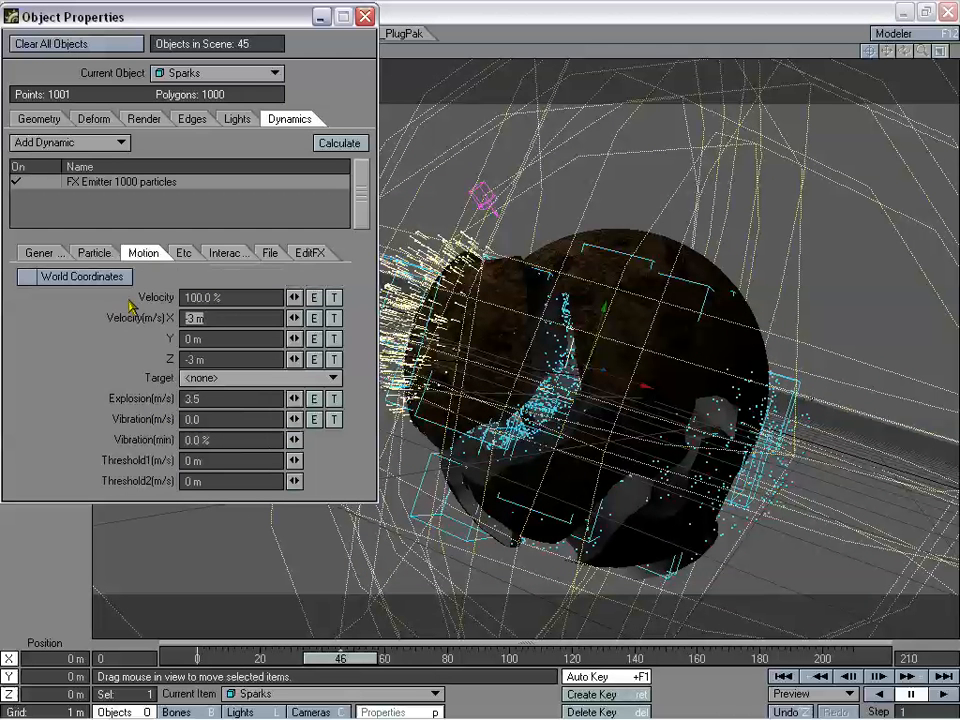
{"action": "type", "text": "-2"}
{"action": "key", "text": "Tab"}
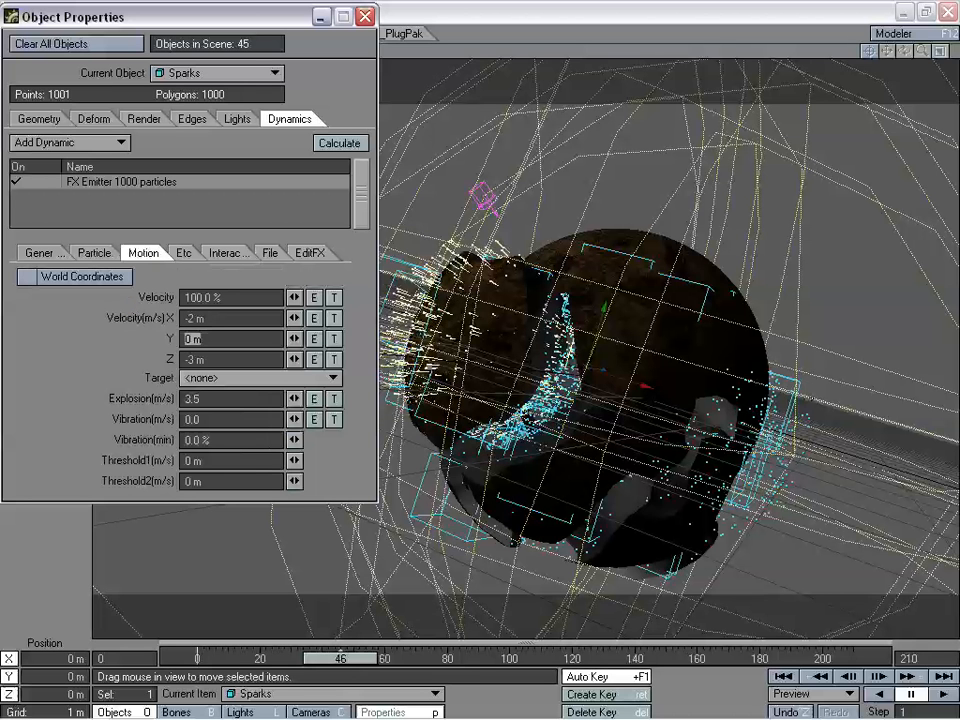
{"action": "key", "text": "Tab"}
{"action": "type", "text": "-2"}
{"action": "key", "text": "Tab"}
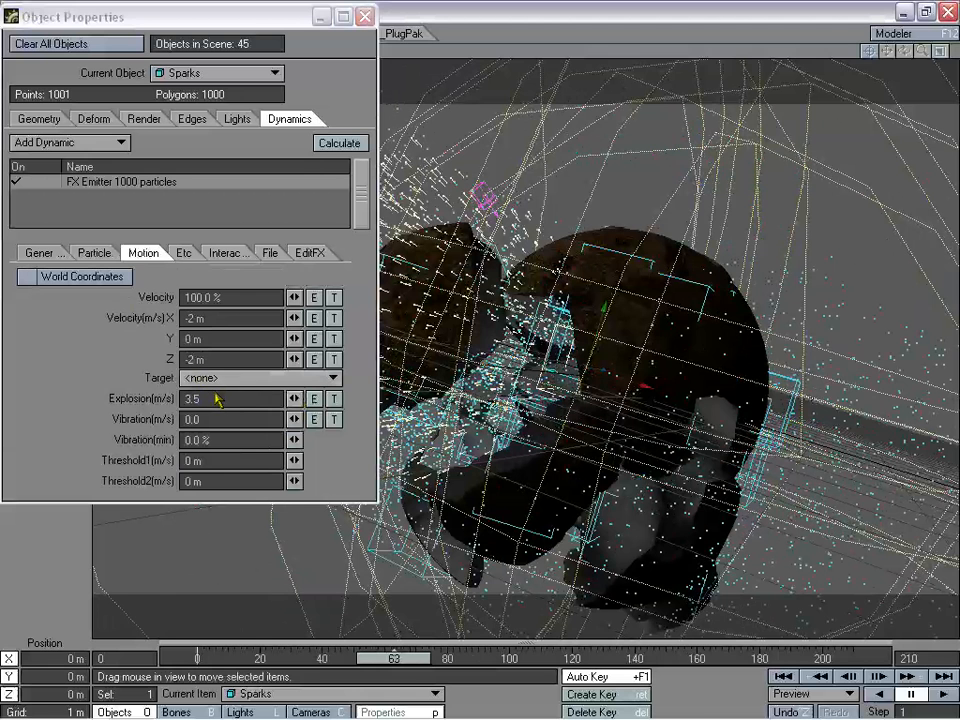
- Set the Sparks emitter's vibration to 3 m/s and check the particle spread by scrubbing between frames 63 and 56
{"action": "left_click_drag", "start_coordinate": [216, 419], "coordinate": [85, 420]}
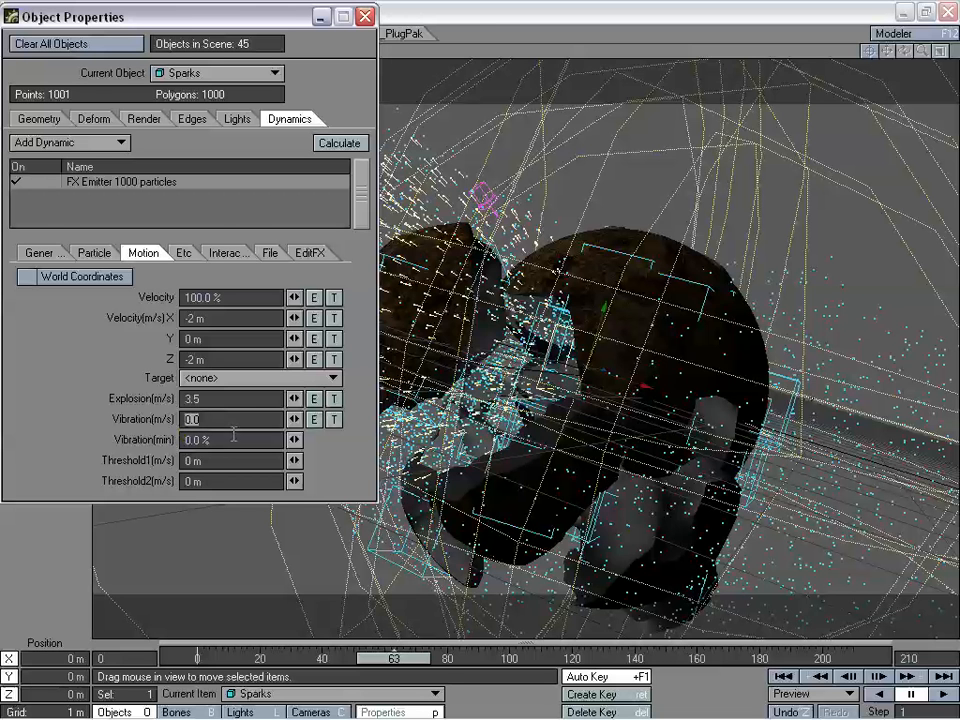
{"action": "type", "text": "3.0"}
{"action": "key", "text": "Tab"}
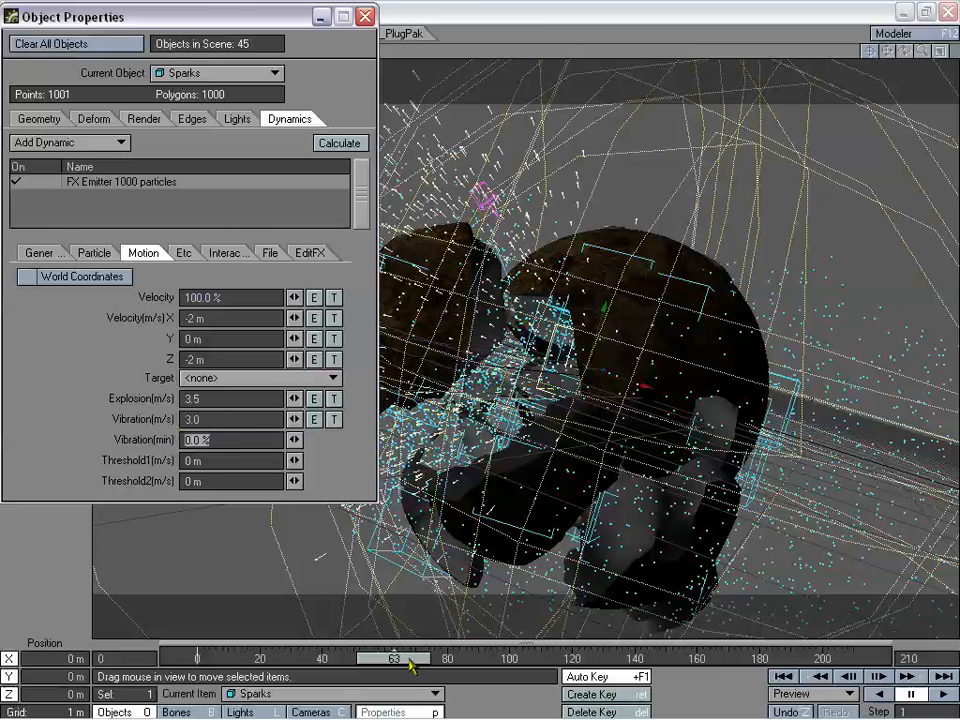
{"action": "mouse_move", "coordinate": [410, 664]}
{"action": "left_mouse_down"}
{"action": "mouse_move", "coordinate": [354, 664]}
{"action": "mouse_move", "coordinate": [552, 664]}
{"action": "mouse_move", "coordinate": [206, 664]}
{"action": "mouse_move", "coordinate": [690, 664]}
{"action": "mouse_move", "coordinate": [408, 662]}
{"action": "left_mouse_up"}
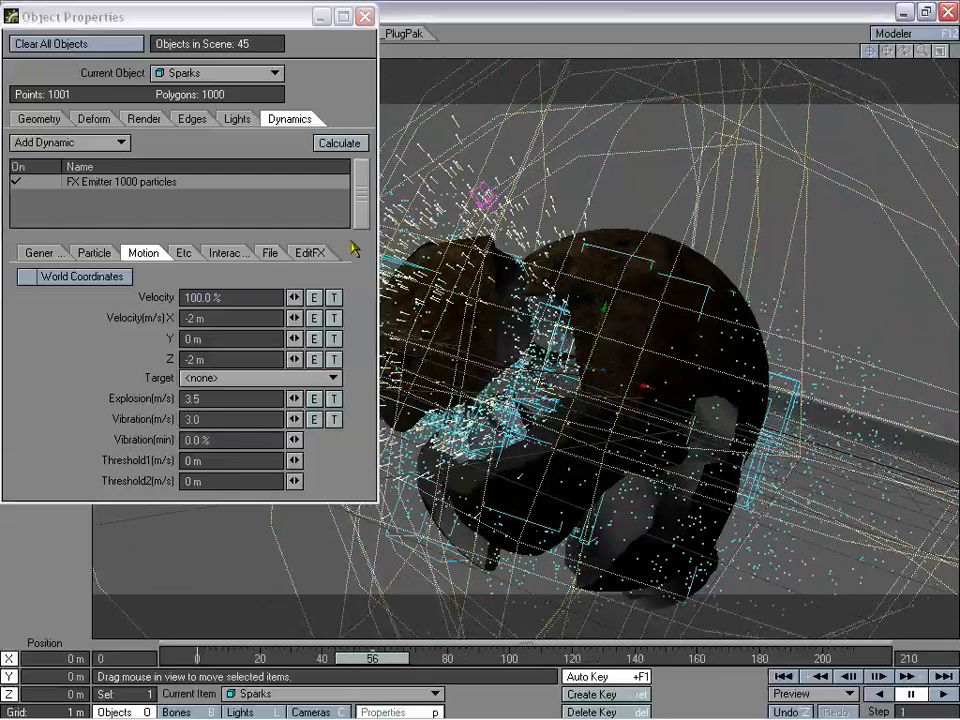
- Move the scene to frame 61 and set the luminosity of the Sparks object's Partigons surface to 100%
{"action": "left_click", "coordinate": [366, 16]}
{"action": "mouse_move", "coordinate": [372, 658]}
{"action": "left_mouse_down"}
{"action": "mouse_move", "coordinate": [195, 658]}
{"action": "mouse_move", "coordinate": [455, 658]}
{"action": "mouse_move", "coordinate": [386, 658]}
{"action": "left_mouse_up"}
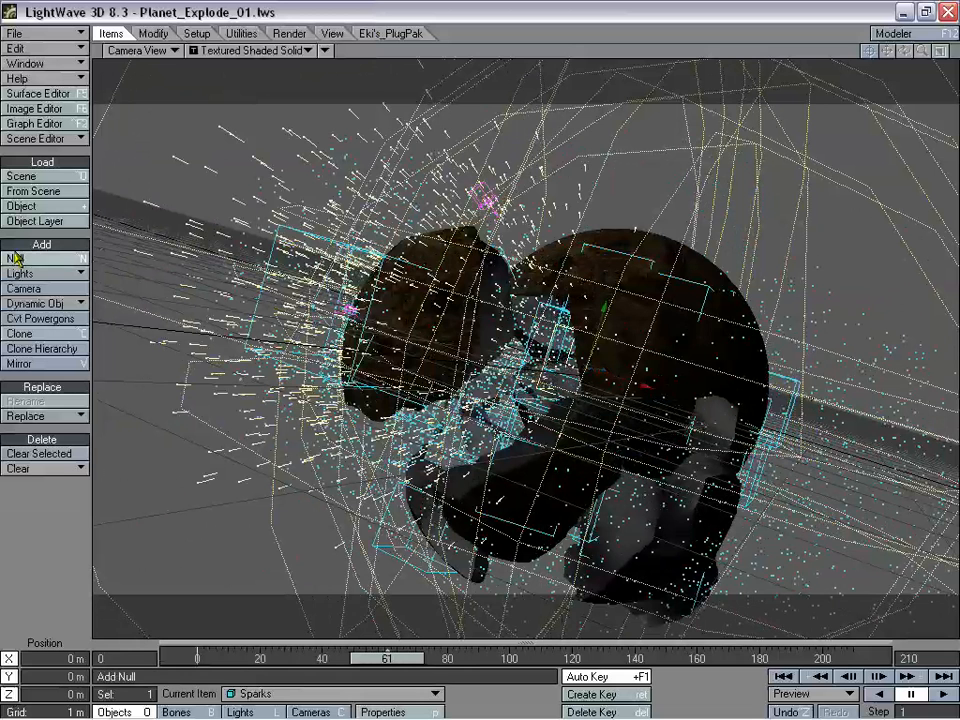
{"action": "left_click", "coordinate": [64, 94]}
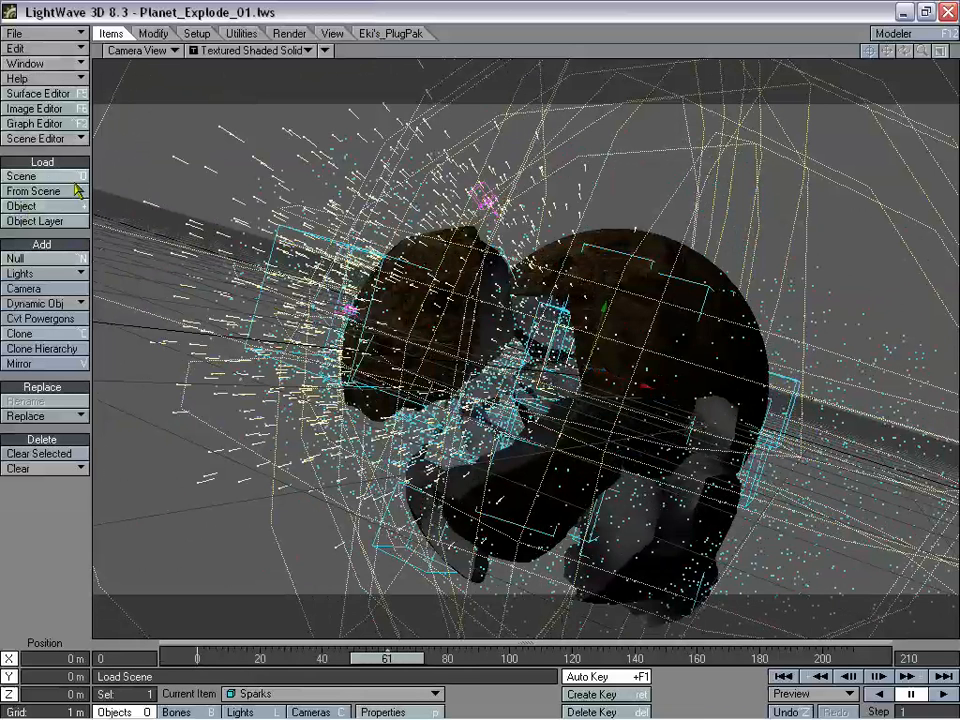
{"action": "left_click", "coordinate": [45, 93]}
{"action": "left_click_drag", "start_coordinate": [185, 118], "coordinate": [485, 93]}
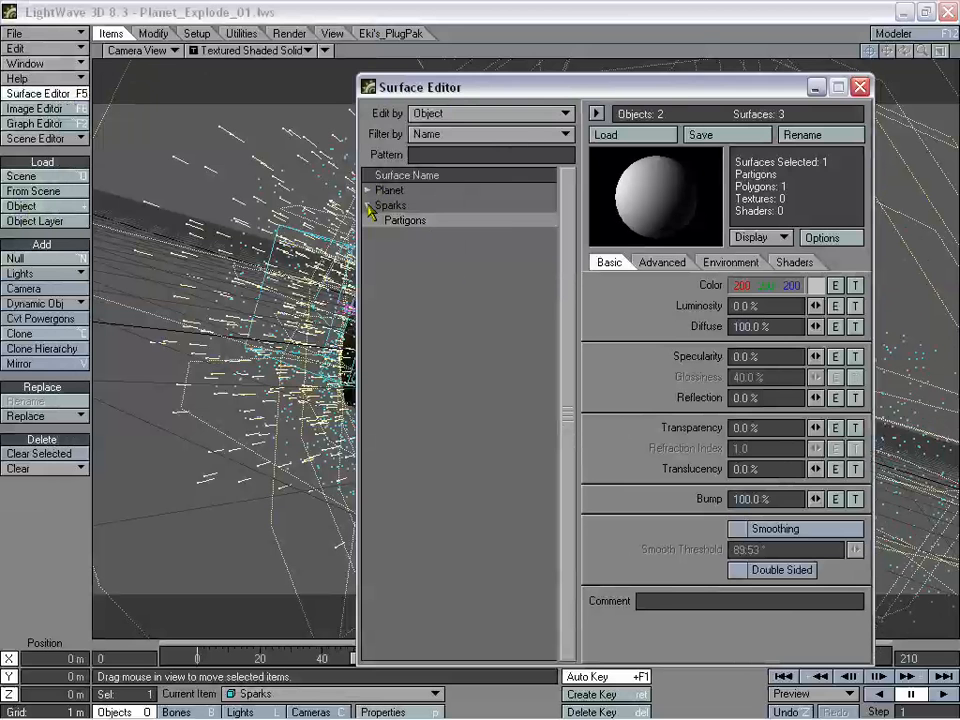
{"action": "left_click_drag", "start_coordinate": [465, 92], "coordinate": [141, 99]}
{"action": "left_click_drag", "start_coordinate": [285, 103], "coordinate": [714, 109]}
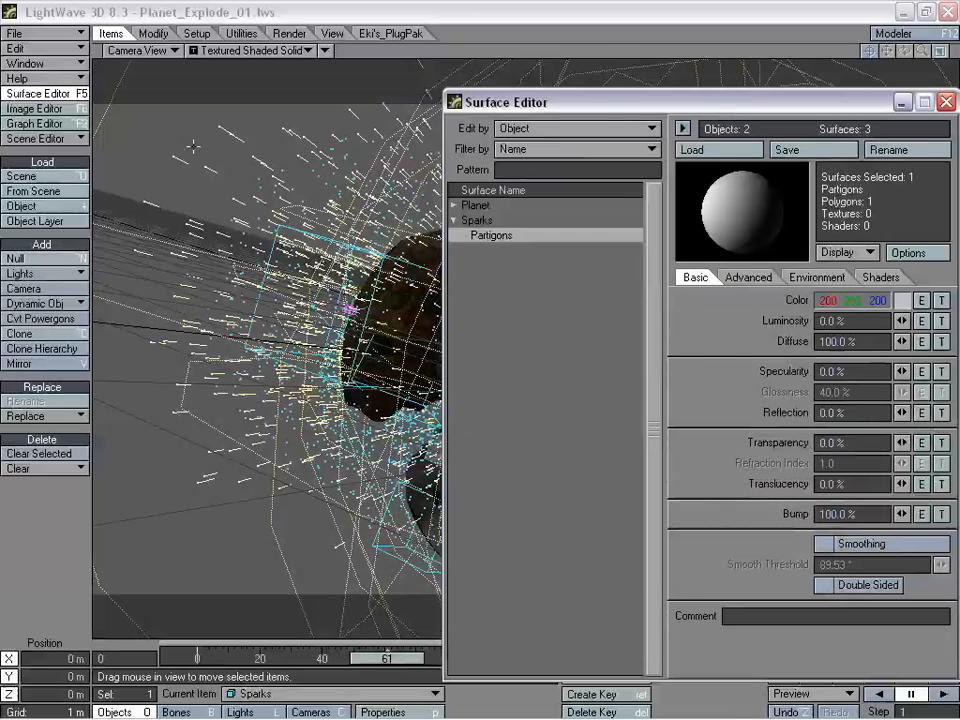
{"action": "left_click_drag", "start_coordinate": [563, 88], "coordinate": [501, 65]}
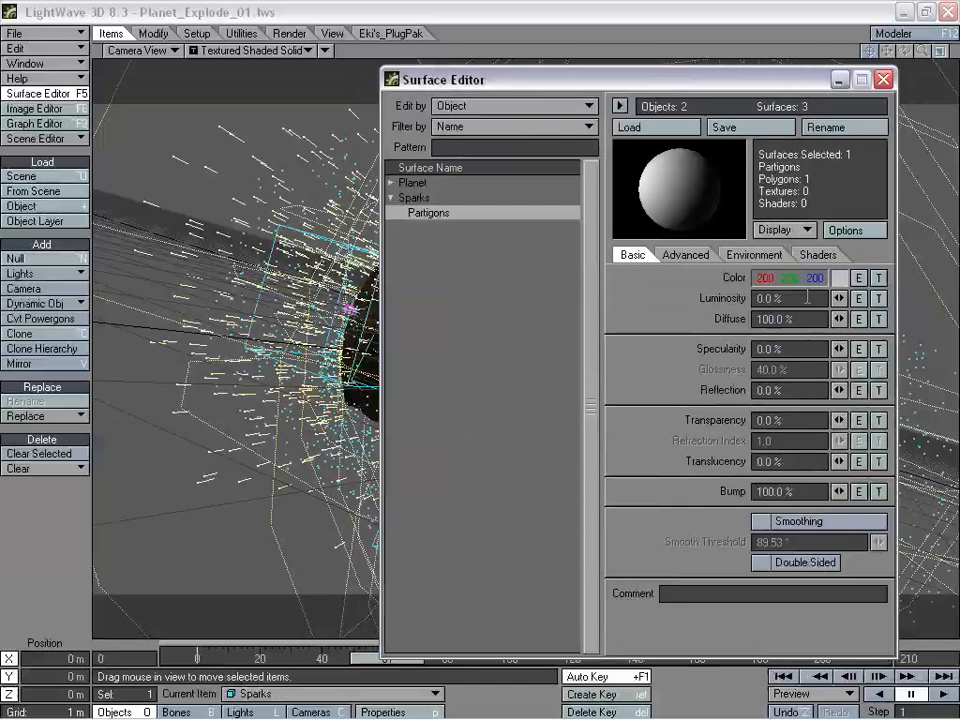
{"action": "left_click_drag", "start_coordinate": [838, 300], "coordinate": [938, 300]}
- Change the Partigons surface's base color to a saturated orange, RGB 244, 122, 0
{"action": "left_click", "coordinate": [839, 278]}
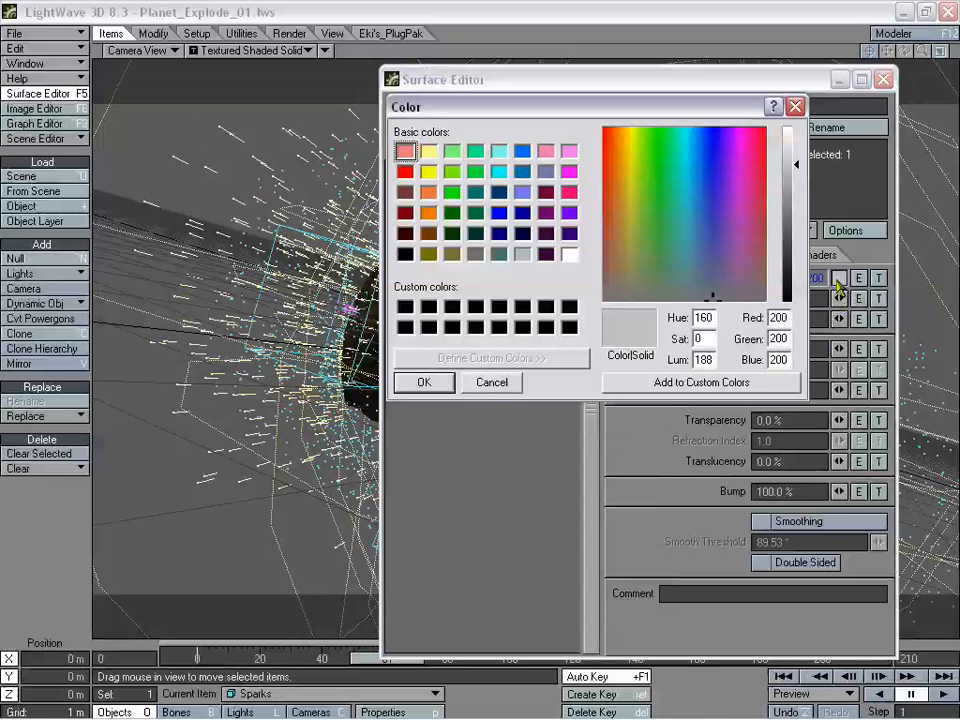
{"action": "left_click", "coordinate": [613, 137]}
{"action": "left_click", "coordinate": [617, 145]}
{"action": "left_click", "coordinate": [617, 131]}
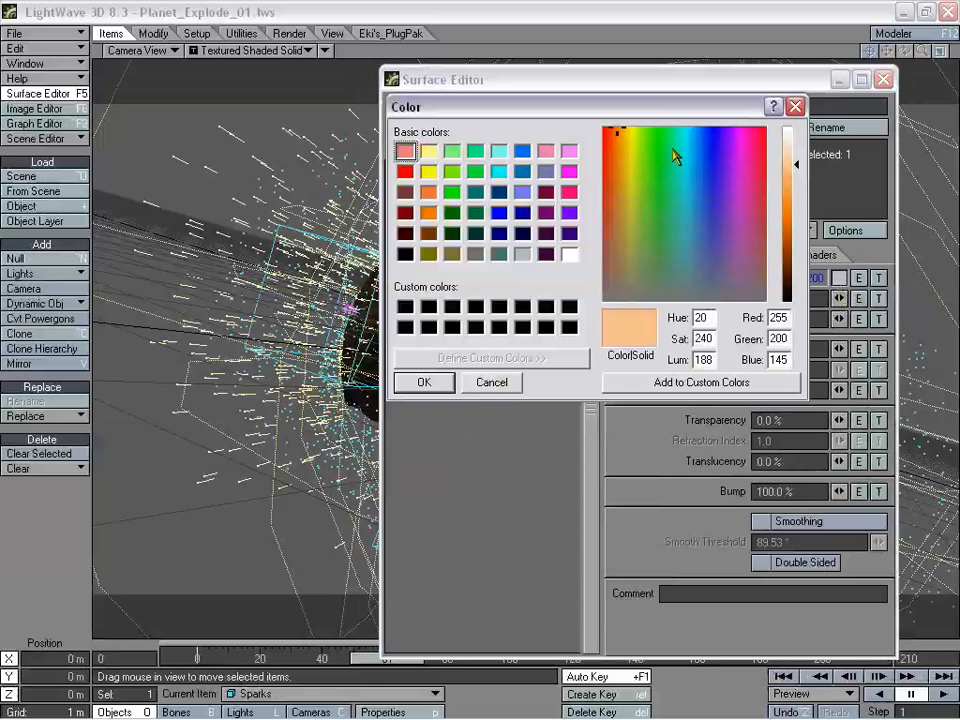
{"action": "left_click", "coordinate": [800, 216]}
{"action": "left_click", "coordinate": [424, 382]}
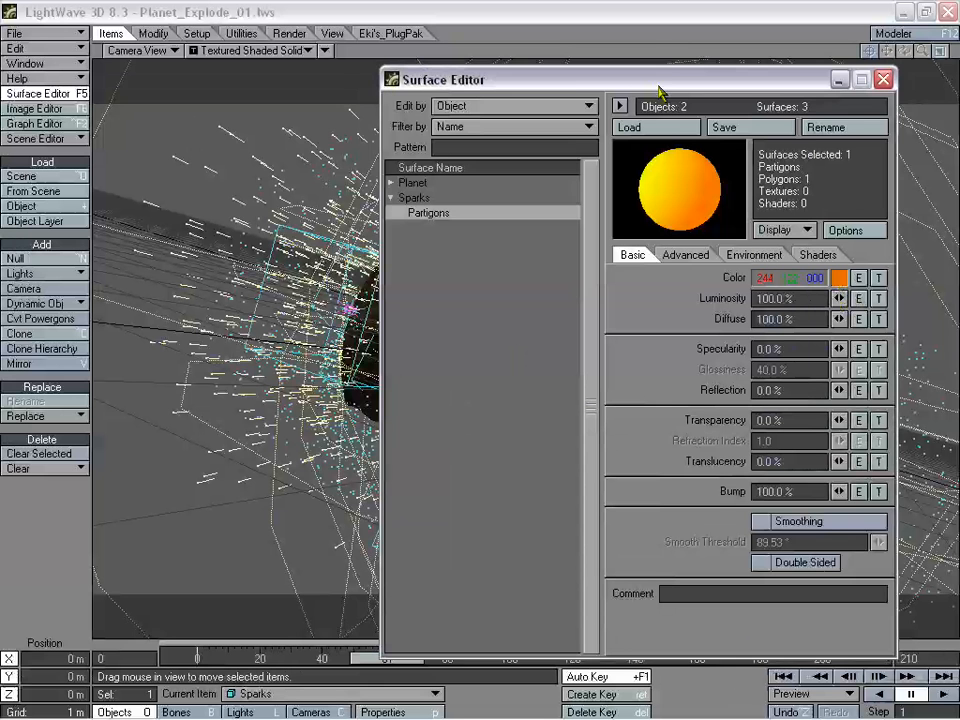
- Add a texture to the Partigons surface's color and make its layer a Turbulence procedural texture
{"action": "left_click_drag", "start_coordinate": [668, 84], "coordinate": [604, 89]}
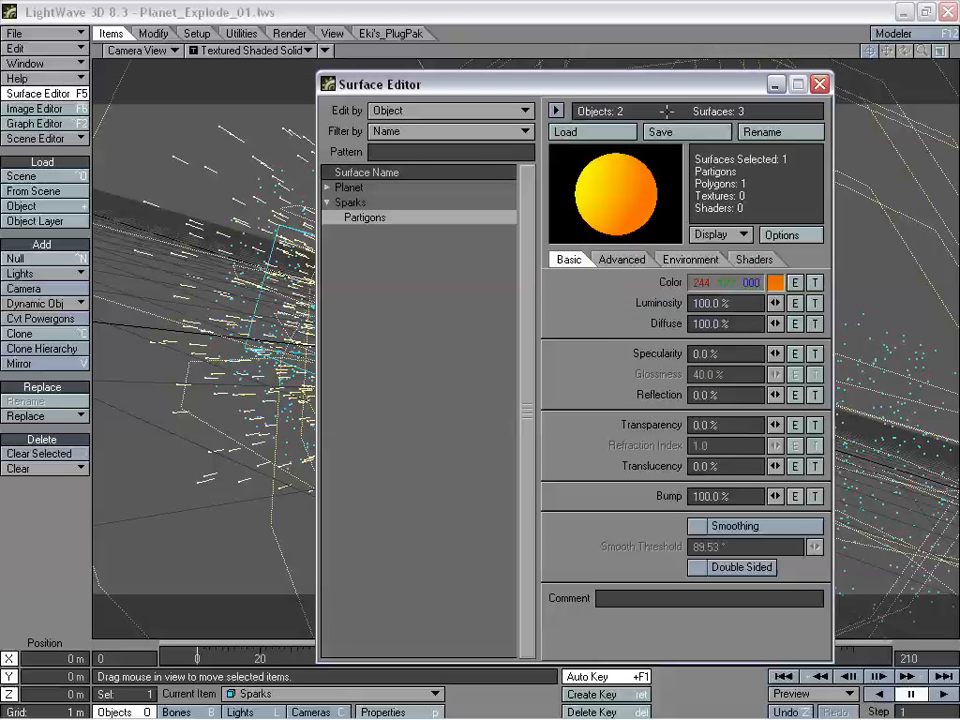
{"action": "left_click_drag", "start_coordinate": [604, 90], "coordinate": [650, 85]}
{"action": "left_click", "coordinate": [859, 277]}
{"action": "left_click_drag", "start_coordinate": [490, 122], "coordinate": [315, 172]}
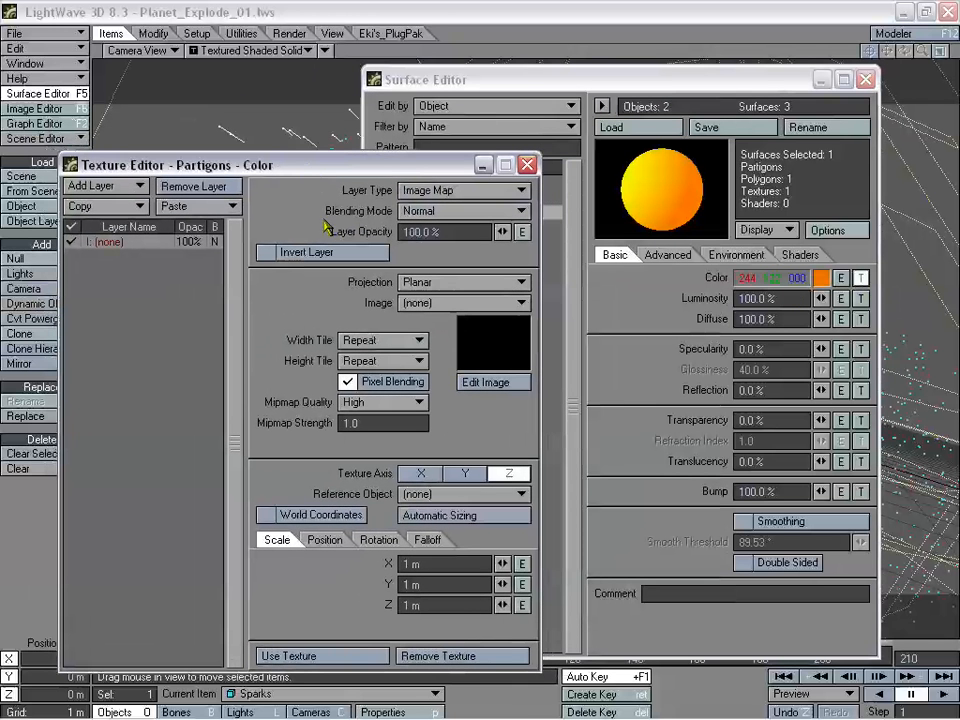
{"action": "left_click", "coordinate": [445, 190]}
{"action": "left_click", "coordinate": [452, 199]}
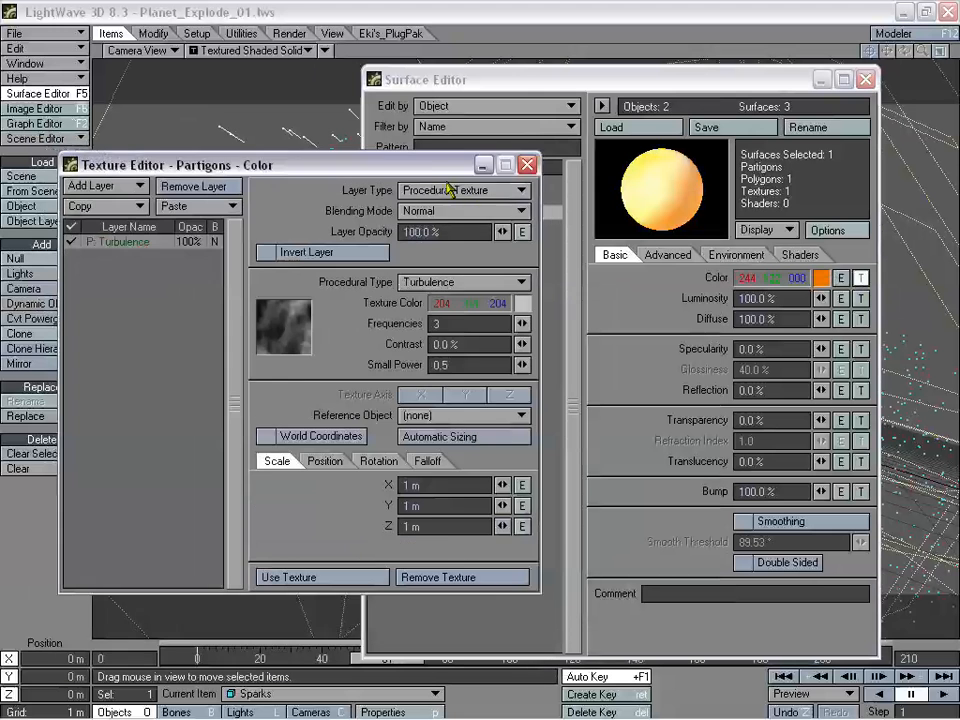
- Set the Turbulence layer's texture color to a dark brown with red 94 and blue 15
{"action": "left_click_drag", "start_coordinate": [428, 175], "coordinate": [323, 232]}
{"action": "left_click", "coordinate": [416, 360]}
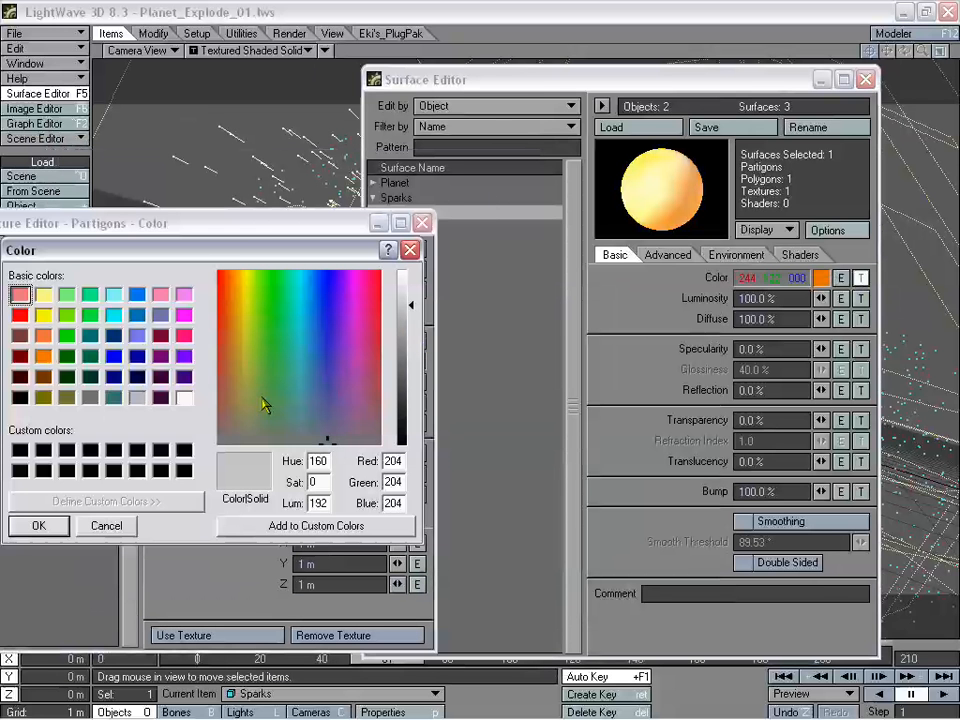
{"action": "left_click", "coordinate": [245, 427]}
{"action": "left_click_drag", "start_coordinate": [245, 427], "coordinate": [222, 453]}
{"action": "left_click", "coordinate": [236, 322]}
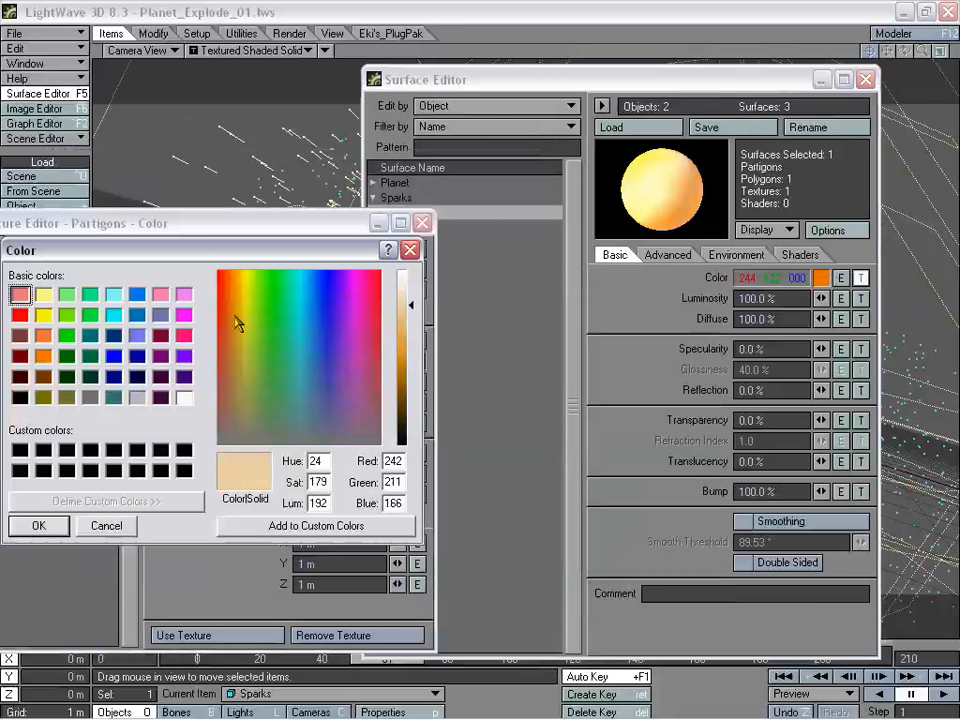
{"action": "left_click", "coordinate": [229, 304]}
{"action": "left_click", "coordinate": [409, 418]}
{"action": "left_click_drag", "start_coordinate": [408, 416], "coordinate": [408, 408]}
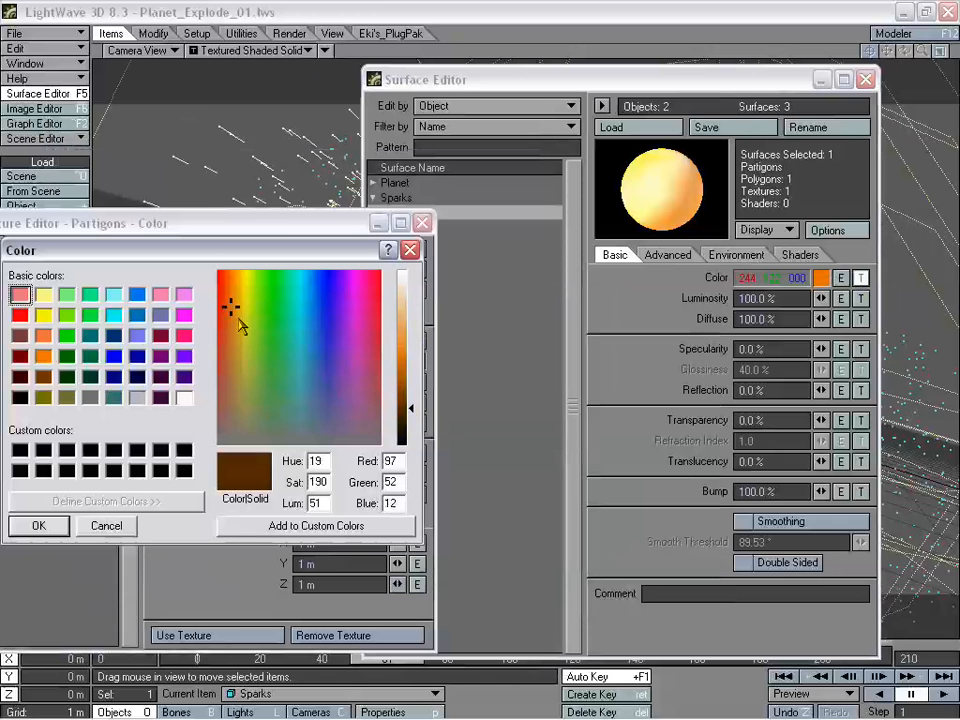
{"action": "left_click_drag", "start_coordinate": [238, 310], "coordinate": [231, 320]}
{"action": "left_click", "coordinate": [38, 525]}
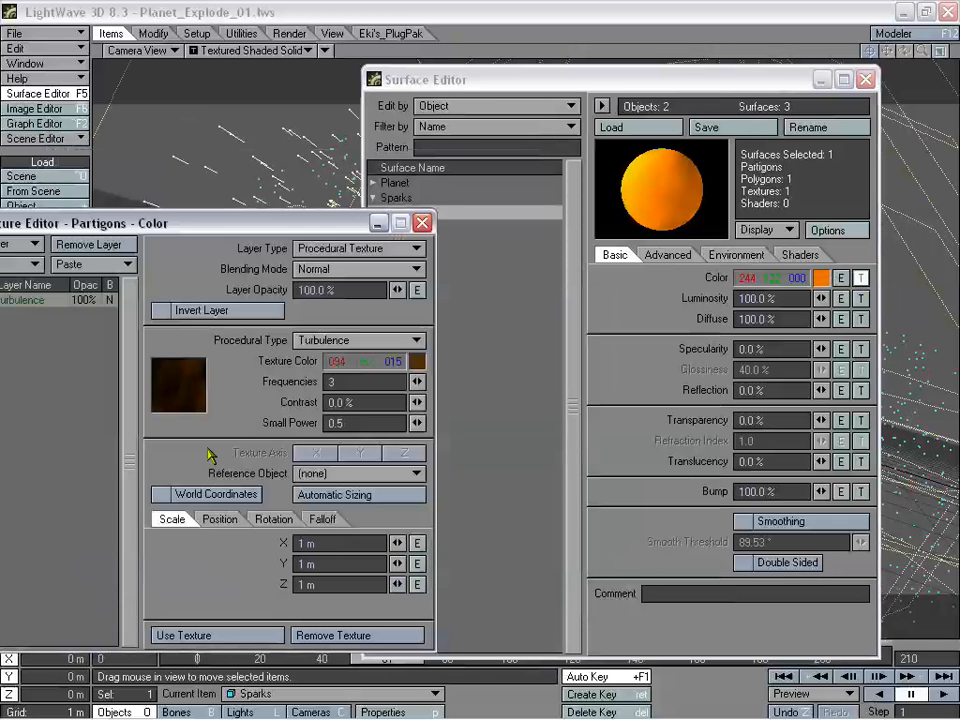
- Scale the Turbulence texture to 500 mm on the X, Y and Z axes
{"action": "left_click_drag", "start_coordinate": [184, 221], "coordinate": [630, 216]}
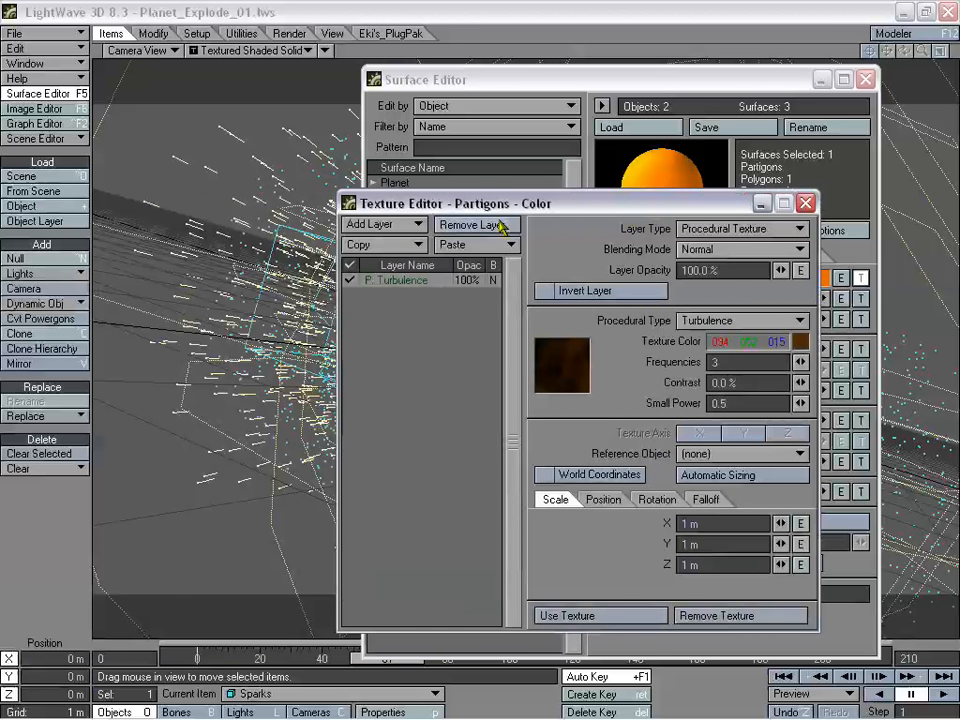
{"action": "left_click_drag", "start_coordinate": [378, 204], "coordinate": [473, 192]}
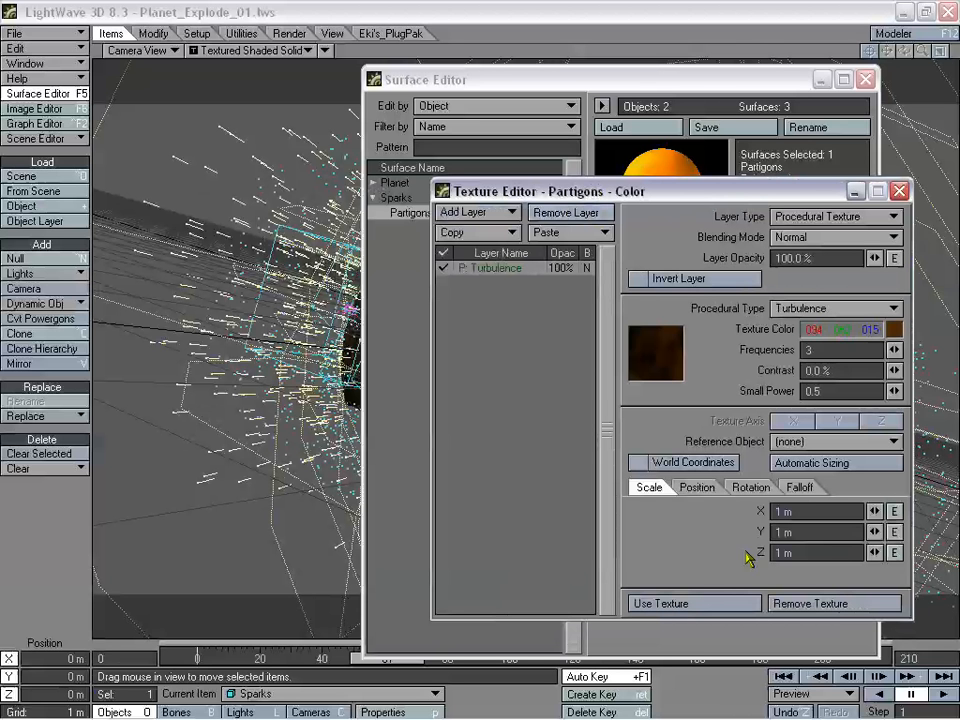
{"action": "left_click", "coordinate": [783, 511]}
{"action": "type", "text": ".5"}
{"action": "key", "text": "Tab"}
{"action": "type", "text": ".5"}
{"action": "key", "text": "Tab"}
{"action": "type", "text": ".5"}
{"action": "key", "text": "Return"}
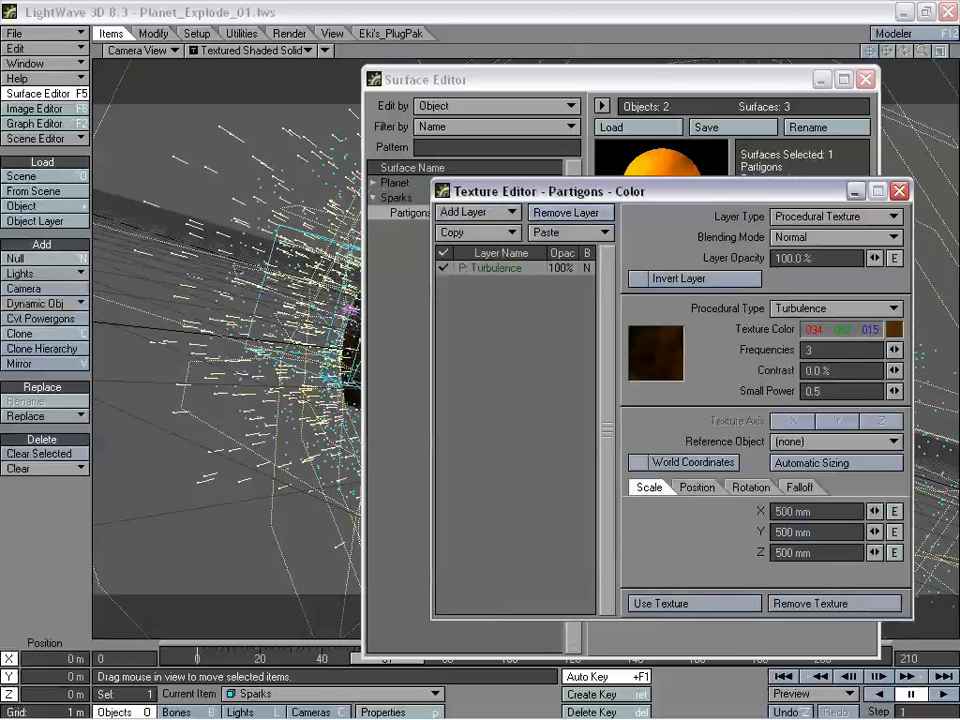
- Set the Turbulence texture's contrast to 50%, small power to 0.75 and frequencies to 5, and close the texture settings
{"action": "left_click_drag", "start_coordinate": [687, 191], "coordinate": [391, 242]}
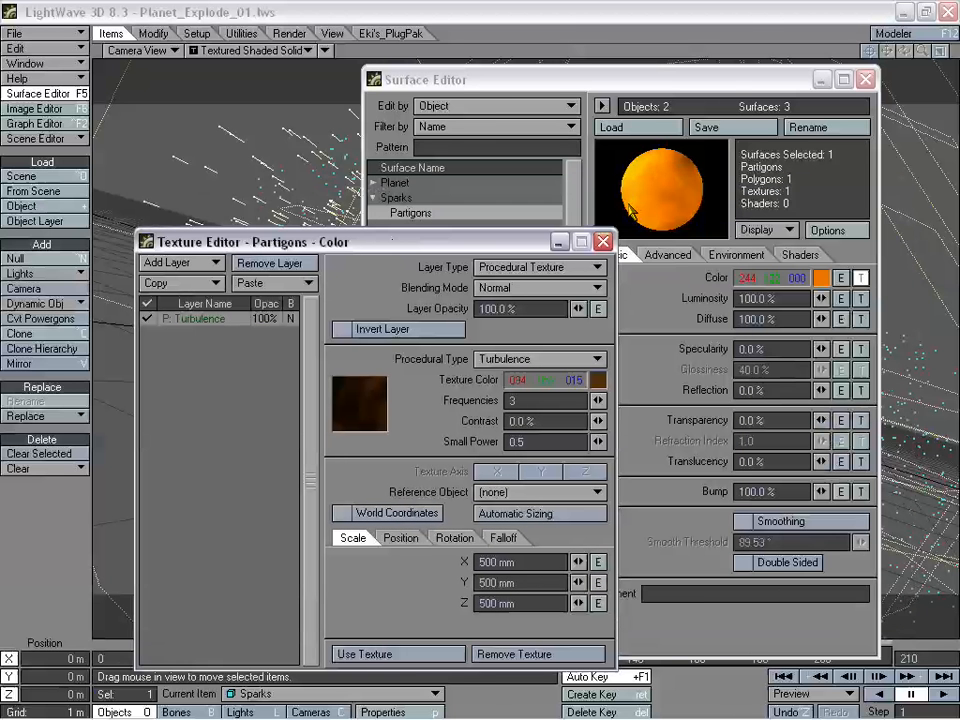
{"action": "left_click", "coordinate": [492, 421]}
{"action": "type", "text": "50"}
{"action": "key", "text": "Tab"}
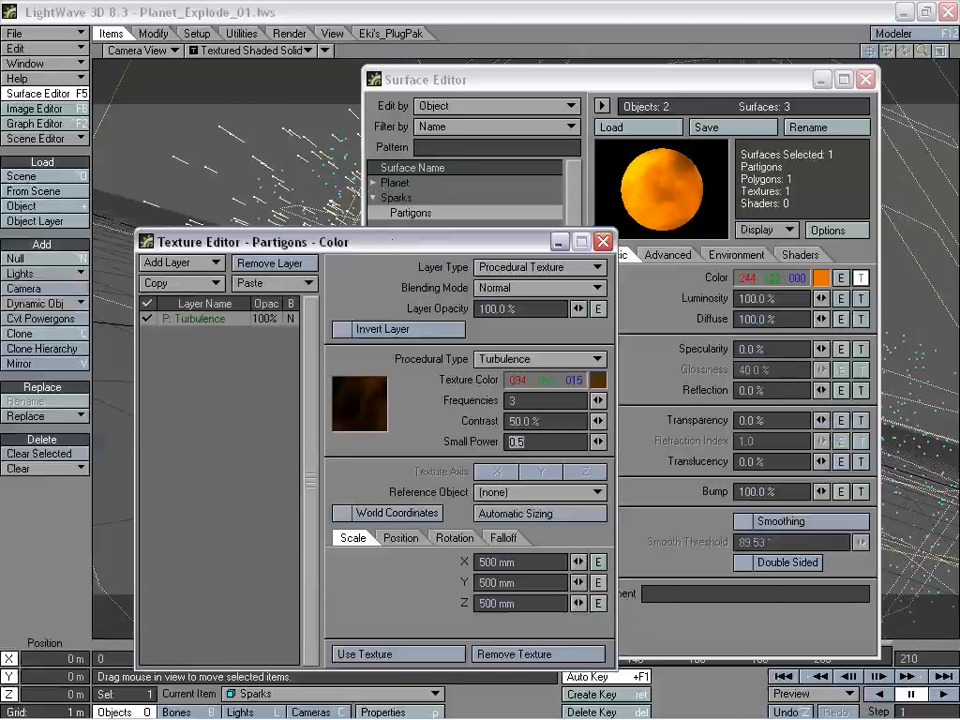
{"action": "type", "text": ".75"}
{"action": "key", "text": "Return"}
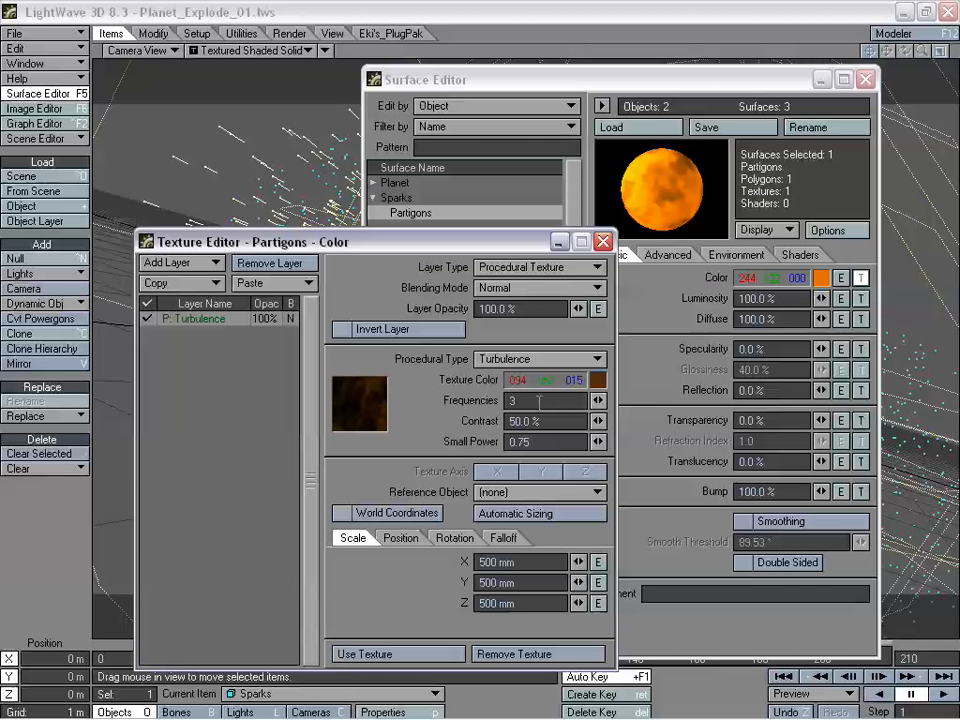
{"action": "type", "text": "5"}
{"action": "key", "text": "Tab"}
{"action": "left_click", "coordinate": [602, 241]}
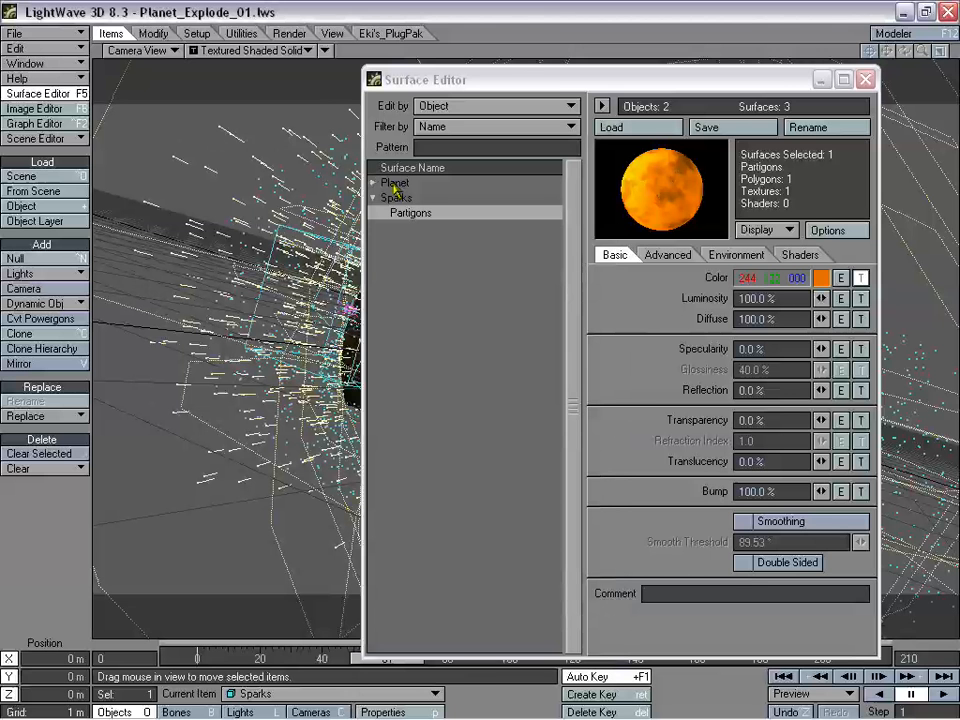
- Set the Partigons surface's glow intensity to 100%, reduce it to 50%, and close the surface settings
{"action": "left_click_drag", "start_coordinate": [510, 79], "coordinate": [637, 75]}
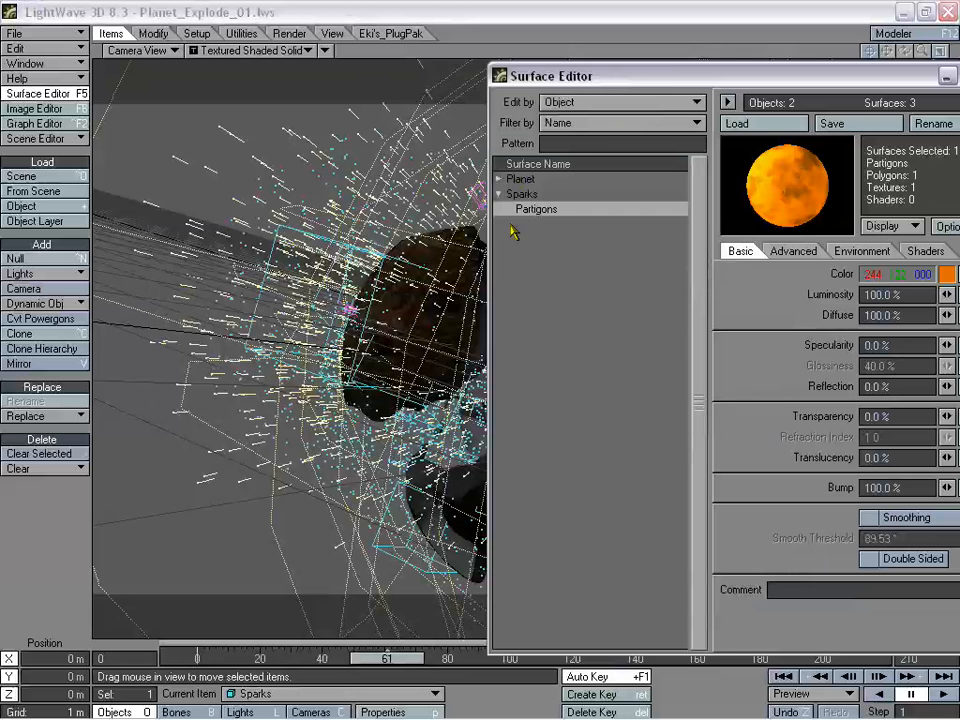
{"action": "left_click_drag", "start_coordinate": [662, 72], "coordinate": [520, 62]}
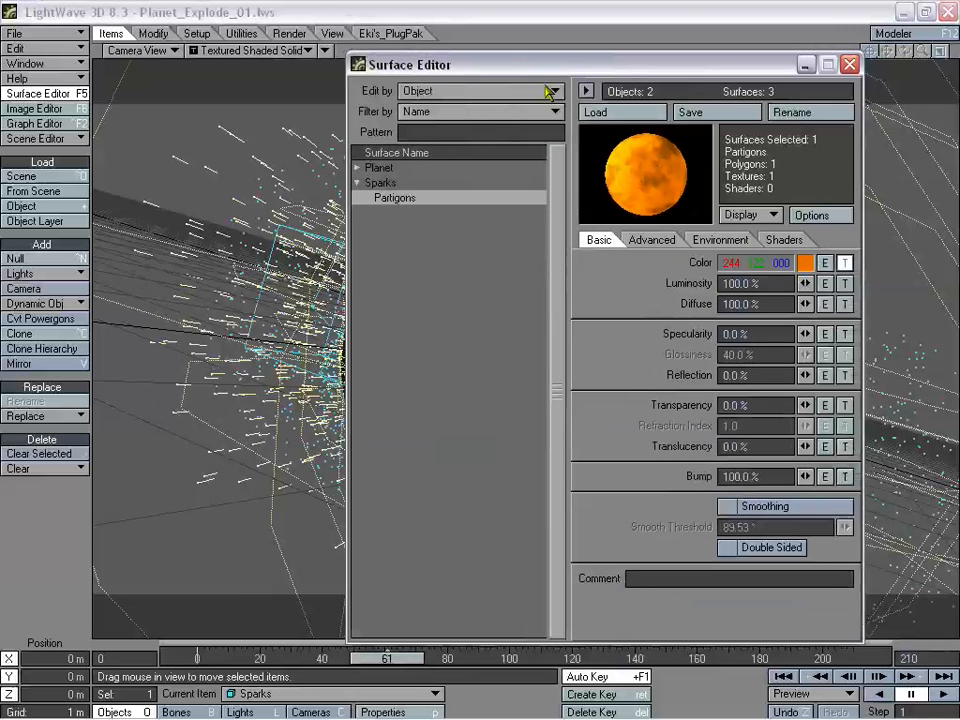
{"action": "left_click", "coordinate": [651, 241]}
{"action": "left_click_drag", "start_coordinate": [633, 72], "coordinate": [670, 84]}
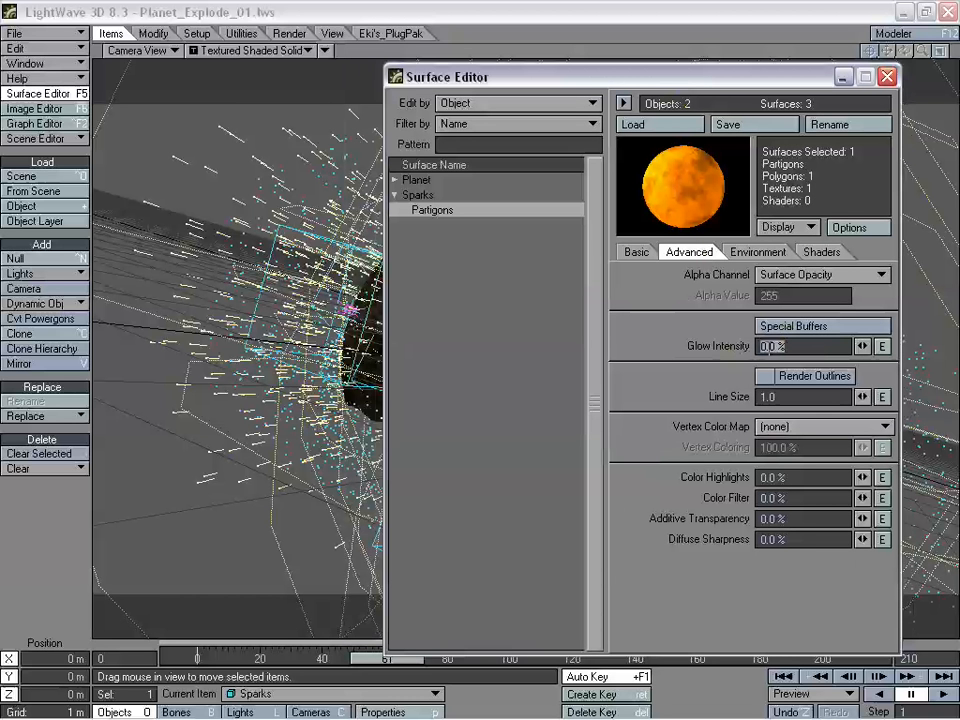
{"action": "type", "text": "100"}
{"action": "key", "text": "Tab"}
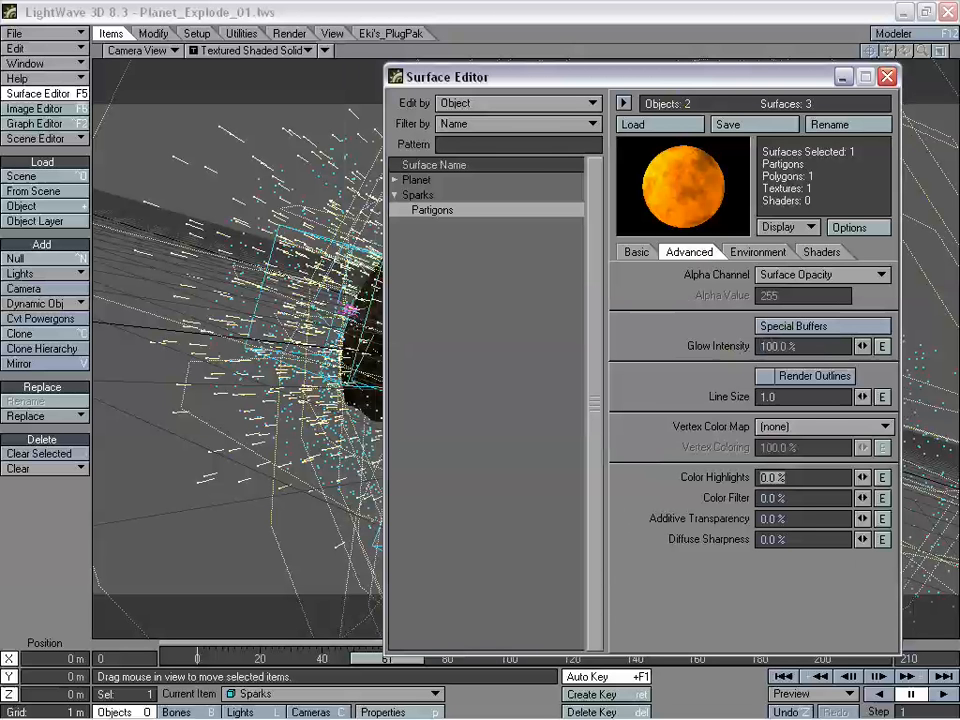
{"action": "left_click", "coordinate": [793, 345]}
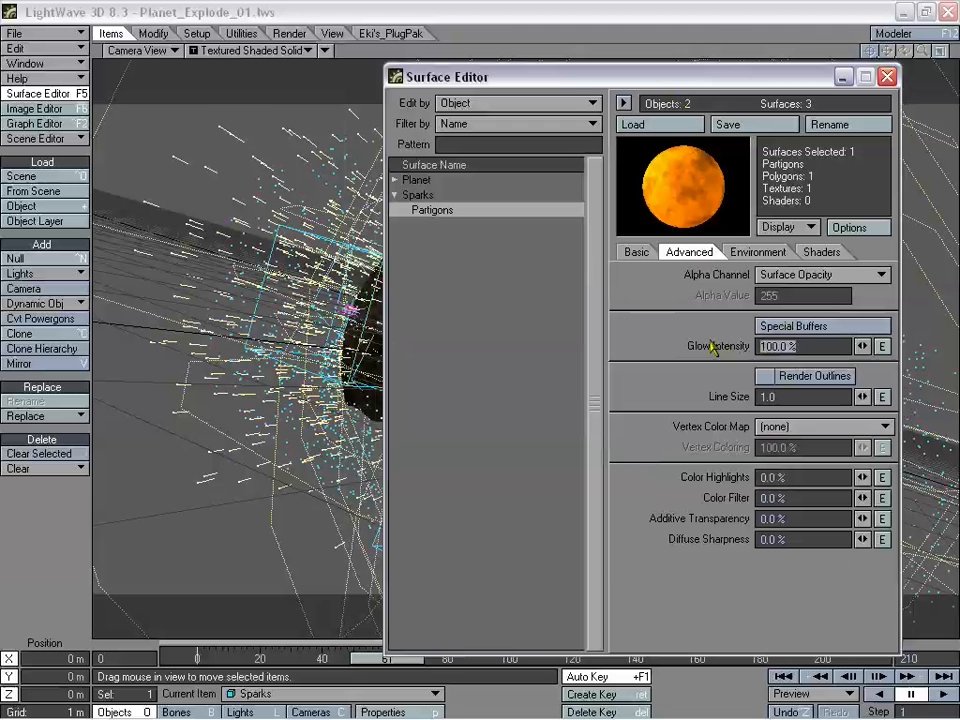
{"action": "type", "text": "50"}
{"action": "key", "text": "Tab"}
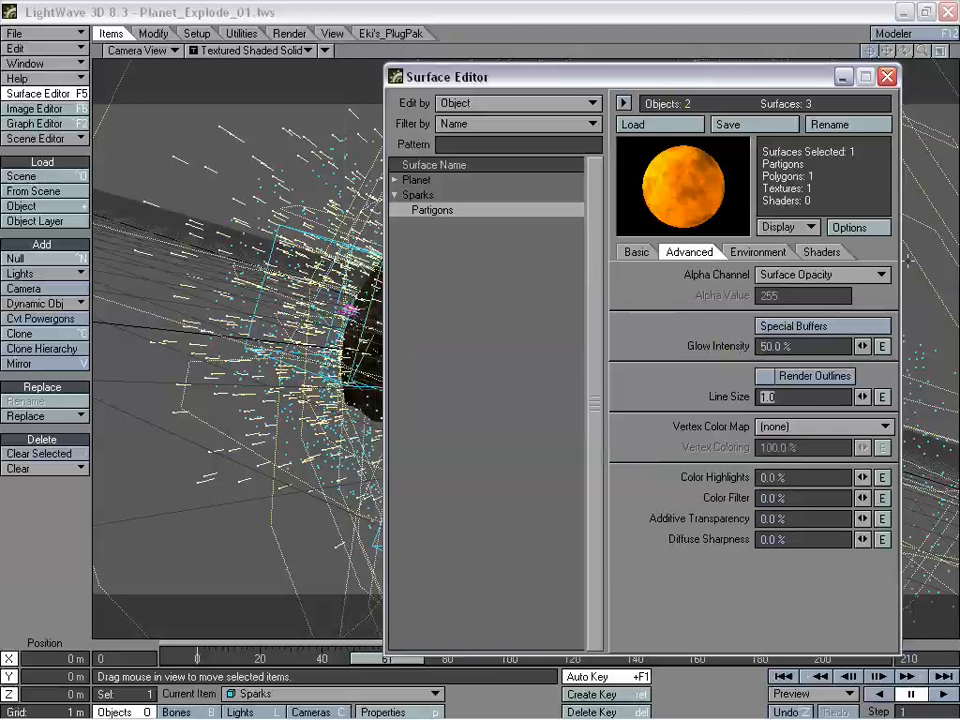
{"action": "left_click", "coordinate": [887, 76]}
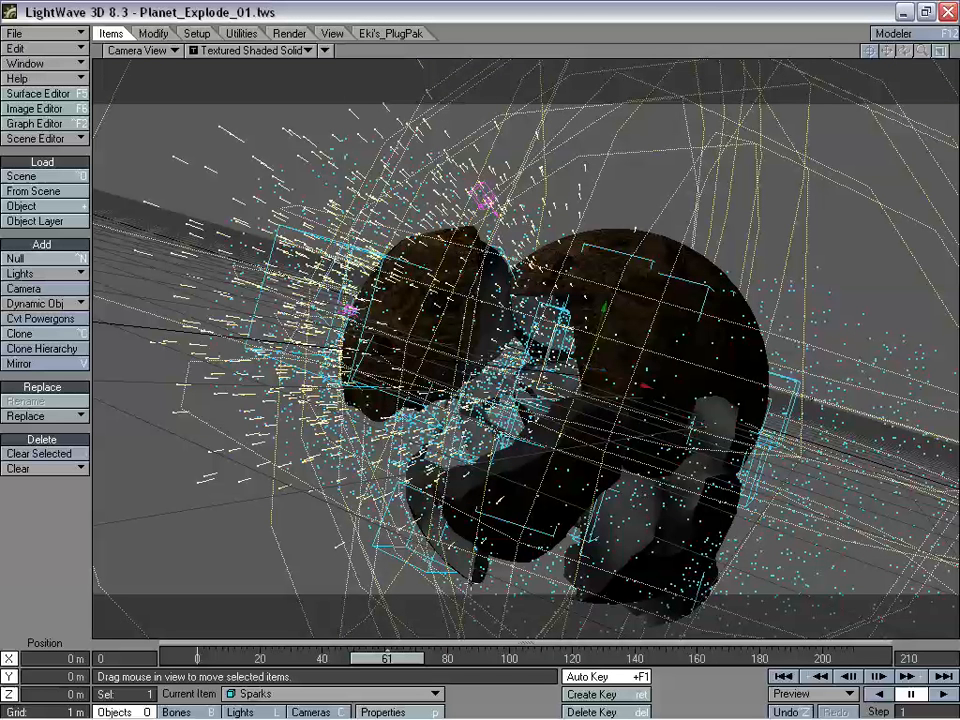
- Move to frame 75 and enable the glow effect in the scene's image processing settings
{"action": "left_click_drag", "start_coordinate": [390, 658], "coordinate": [448, 676]}
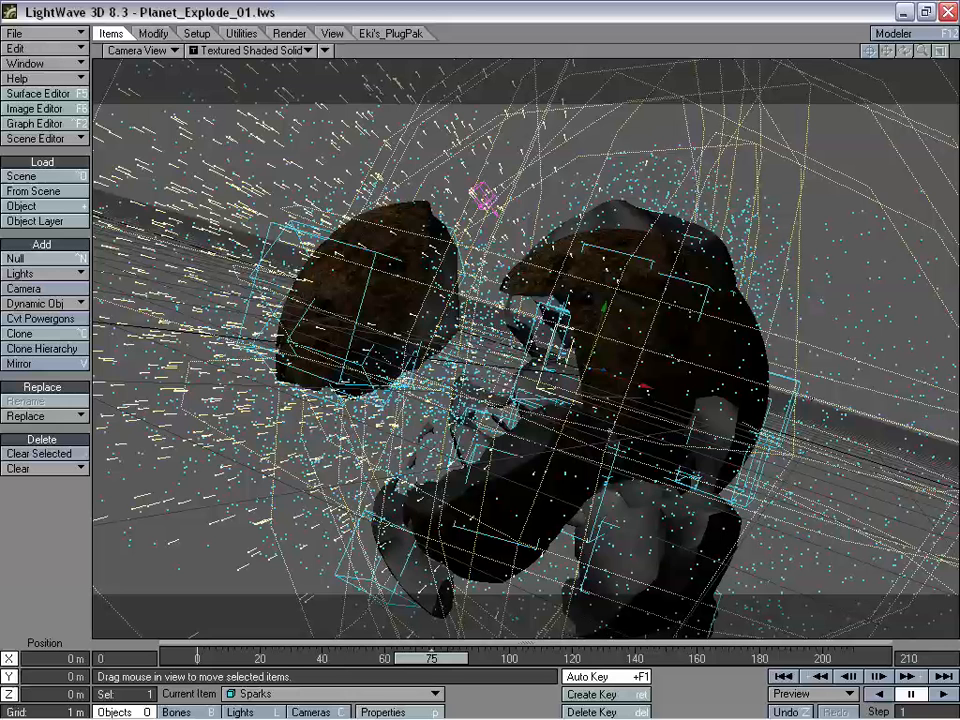
{"action": "key", "text": "ctrl+F8"}
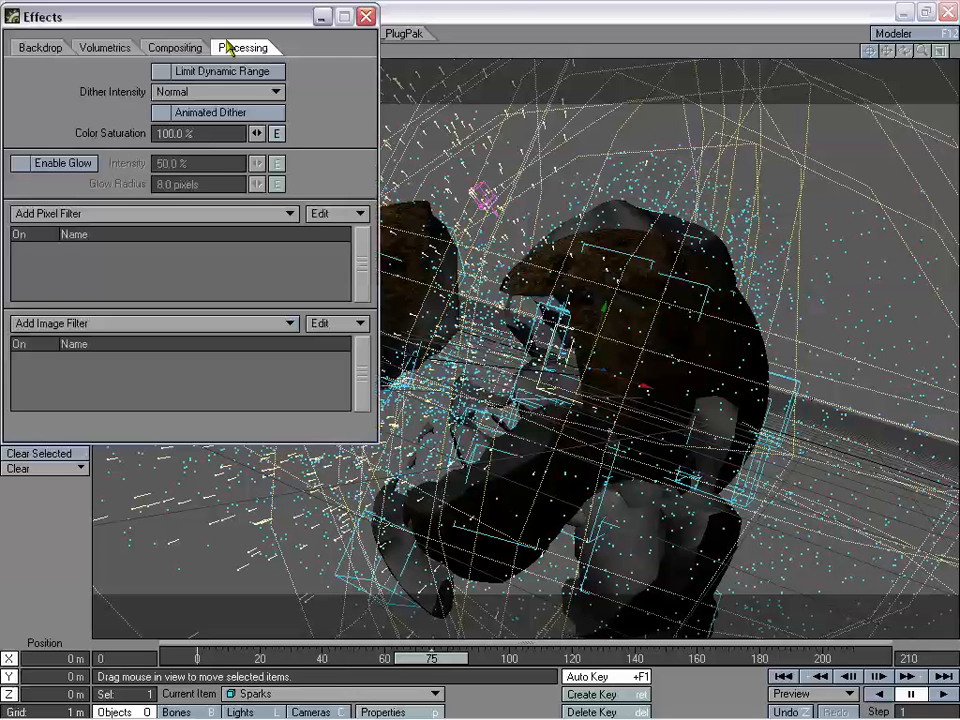
{"action": "left_click_drag", "start_coordinate": [216, 22], "coordinate": [570, 161]}
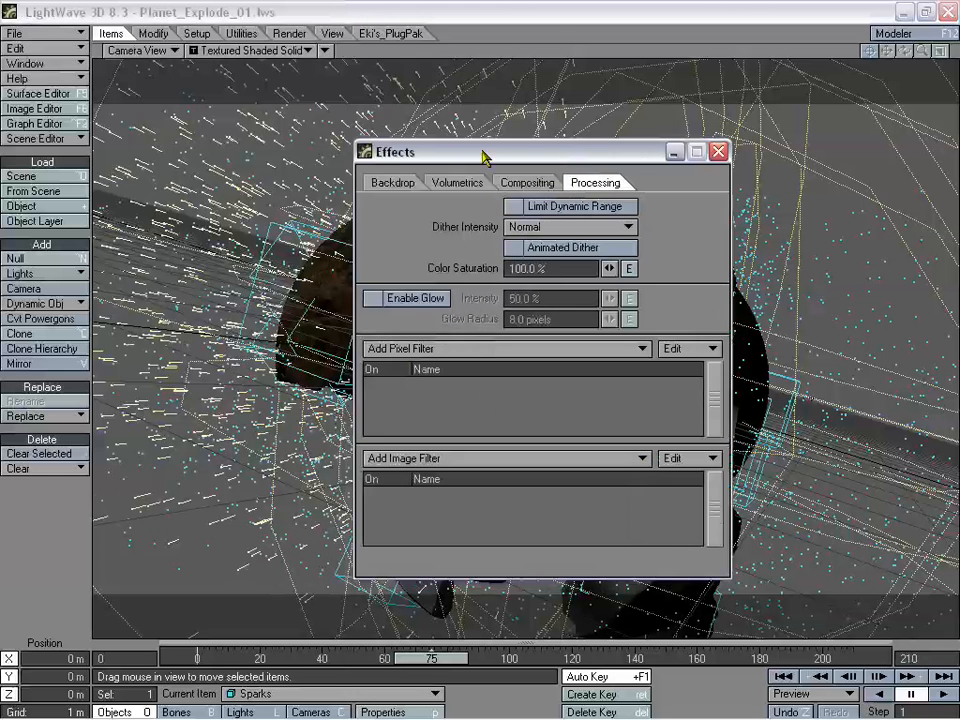
{"action": "left_click_drag", "start_coordinate": [486, 154], "coordinate": [567, 159]}
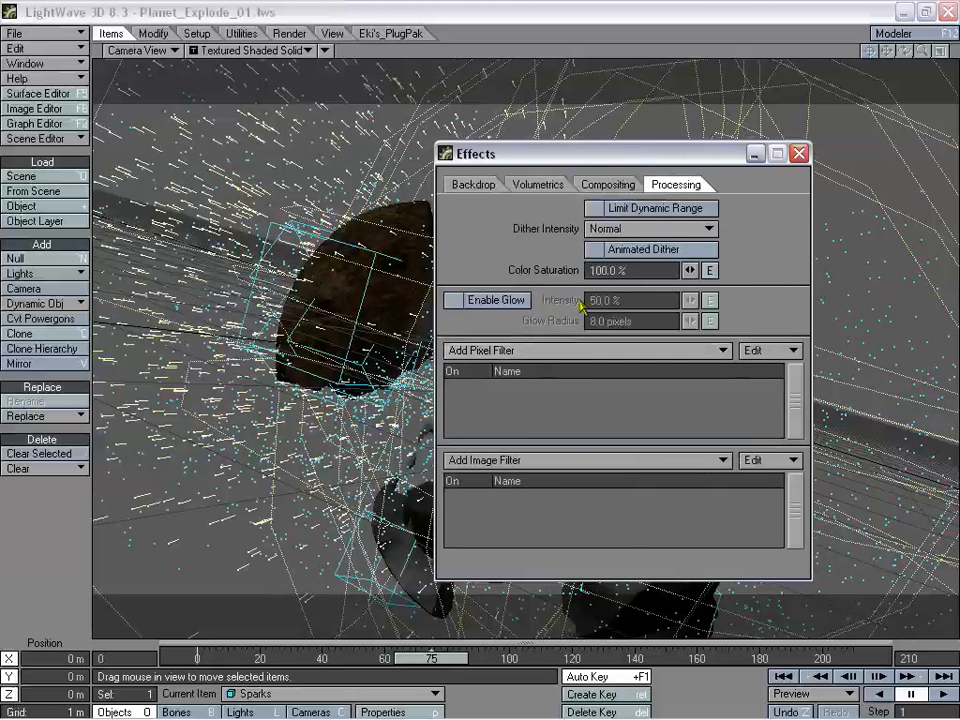
{"action": "left_click", "coordinate": [450, 300]}
{"action": "left_click_drag", "start_coordinate": [553, 158], "coordinate": [630, 169]}
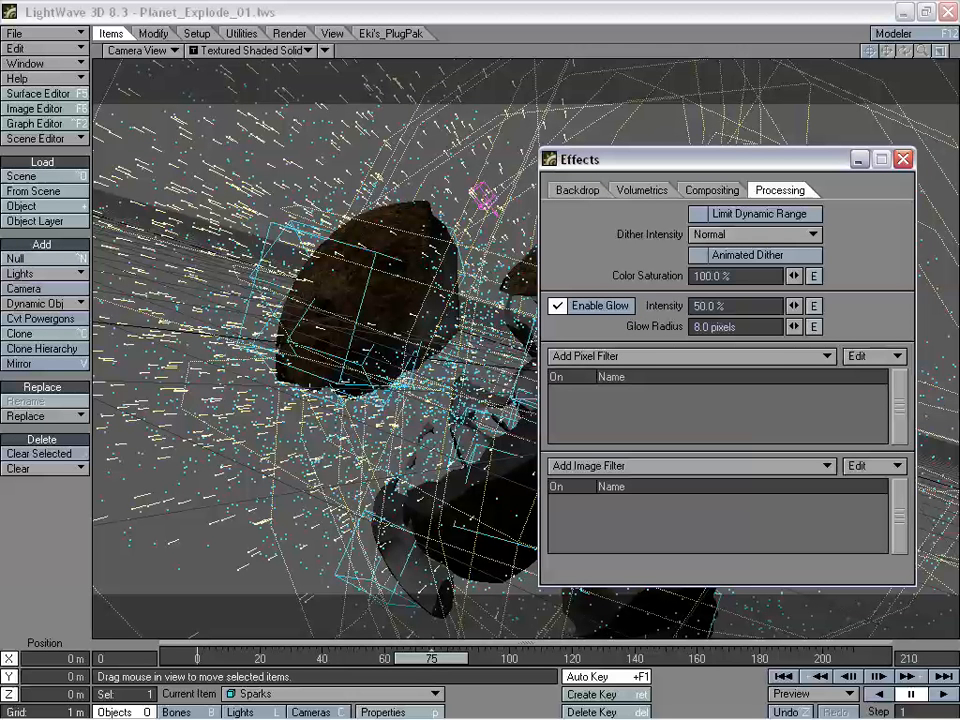
{"action": "left_click_drag", "start_coordinate": [639, 163], "coordinate": [626, 164]}
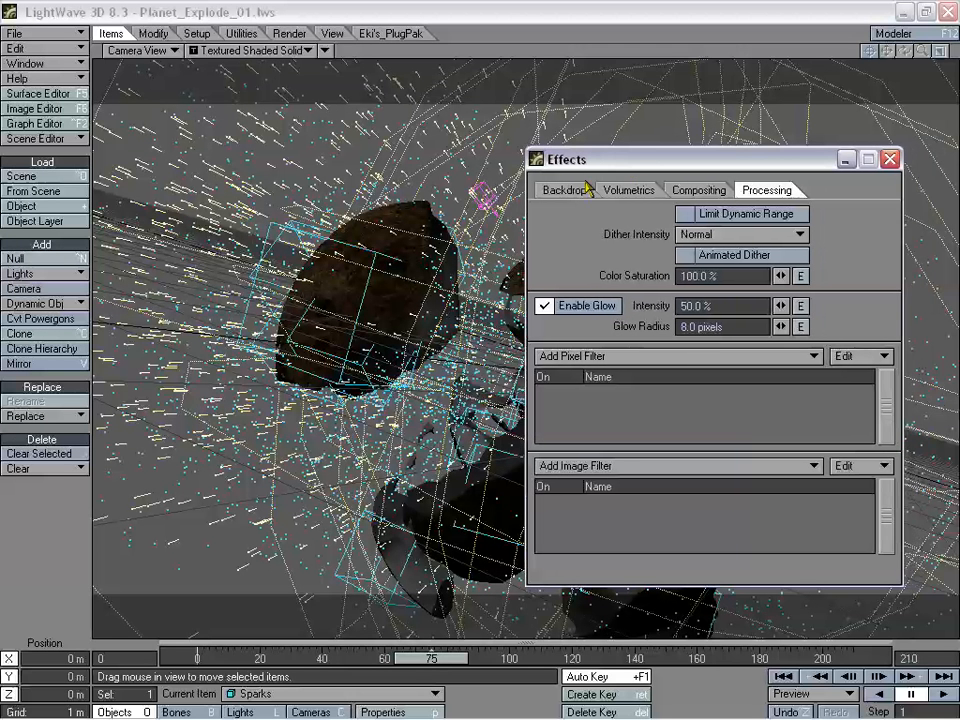
- Set the glow intensity to 75% in the image processing settings
{"action": "left_click", "coordinate": [723, 306]}
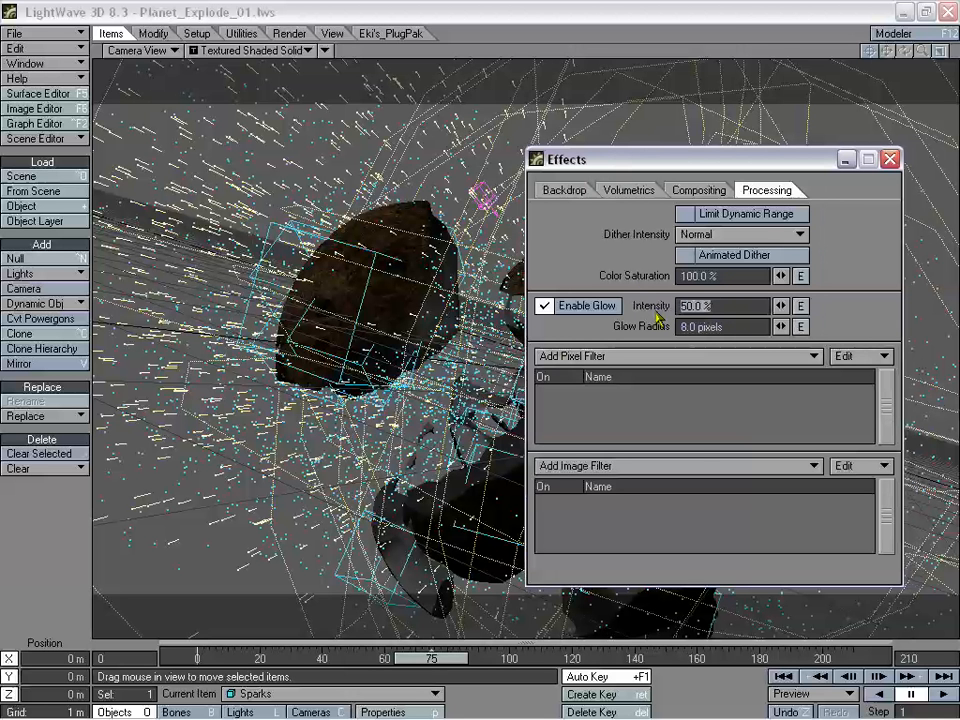
{"action": "type", "text": "75"}
{"action": "key", "text": "Tab"}
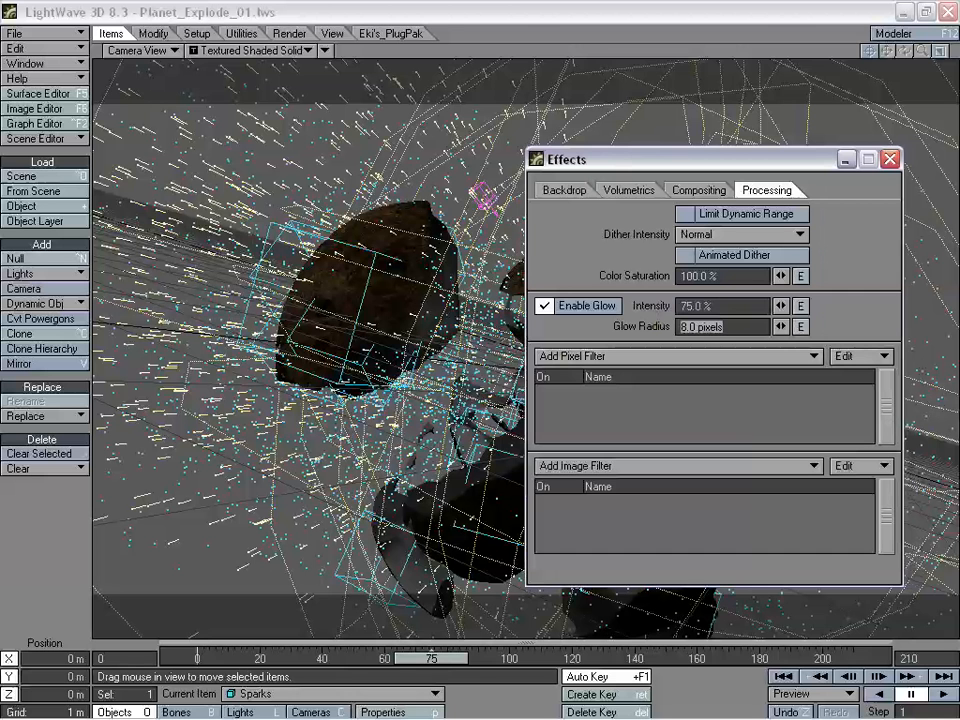
- Set the glow radius to 20 pixels in the image processing settings
{"action": "left_click", "coordinate": [732, 327]}
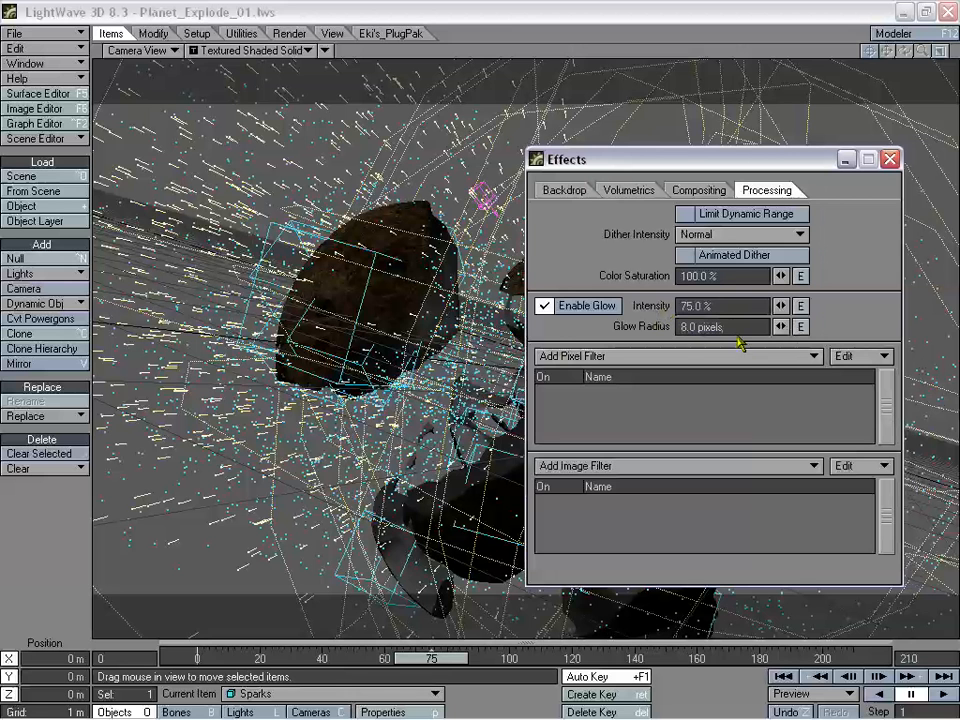
{"action": "left_click_drag", "start_coordinate": [734, 327], "coordinate": [675, 337]}
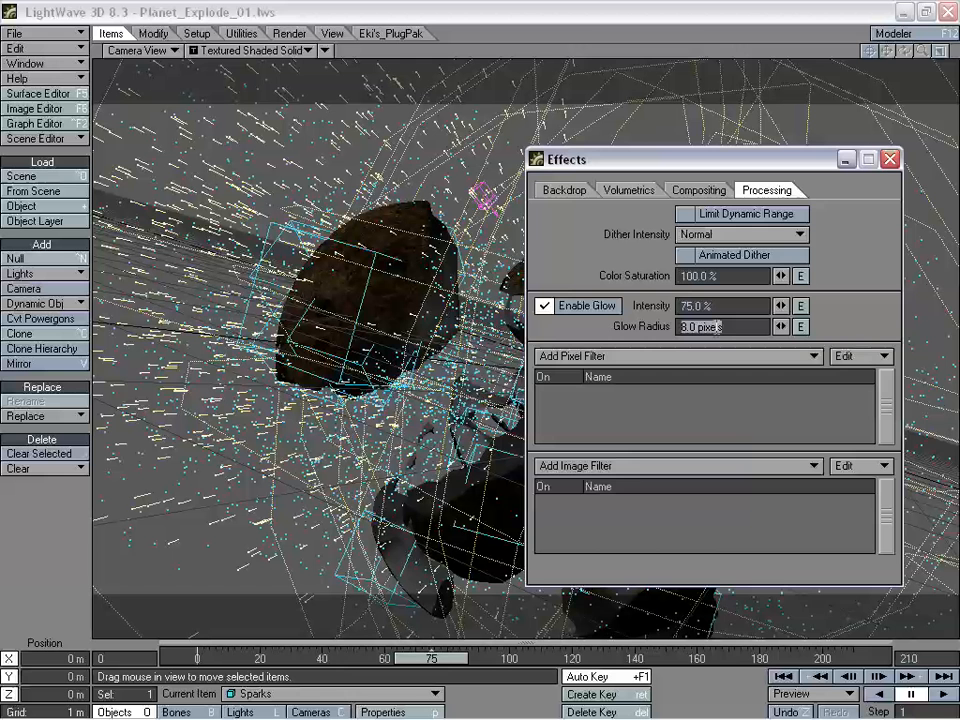
{"action": "left_click_drag", "start_coordinate": [671, 161], "coordinate": [680, 209]}
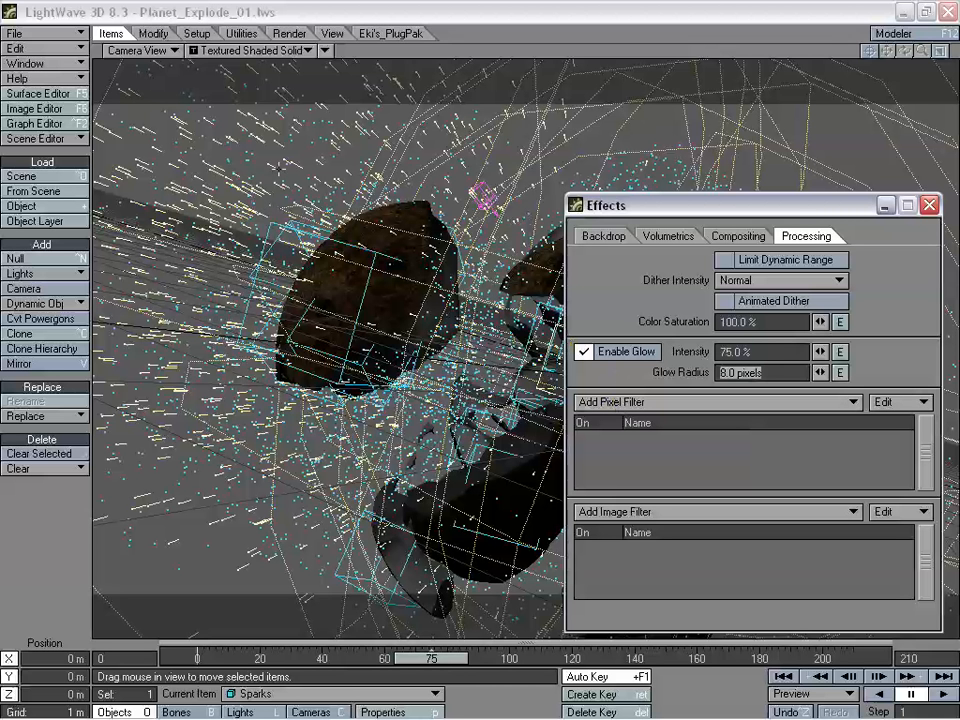
{"action": "left_click_drag", "start_coordinate": [675, 206], "coordinate": [691, 75]}
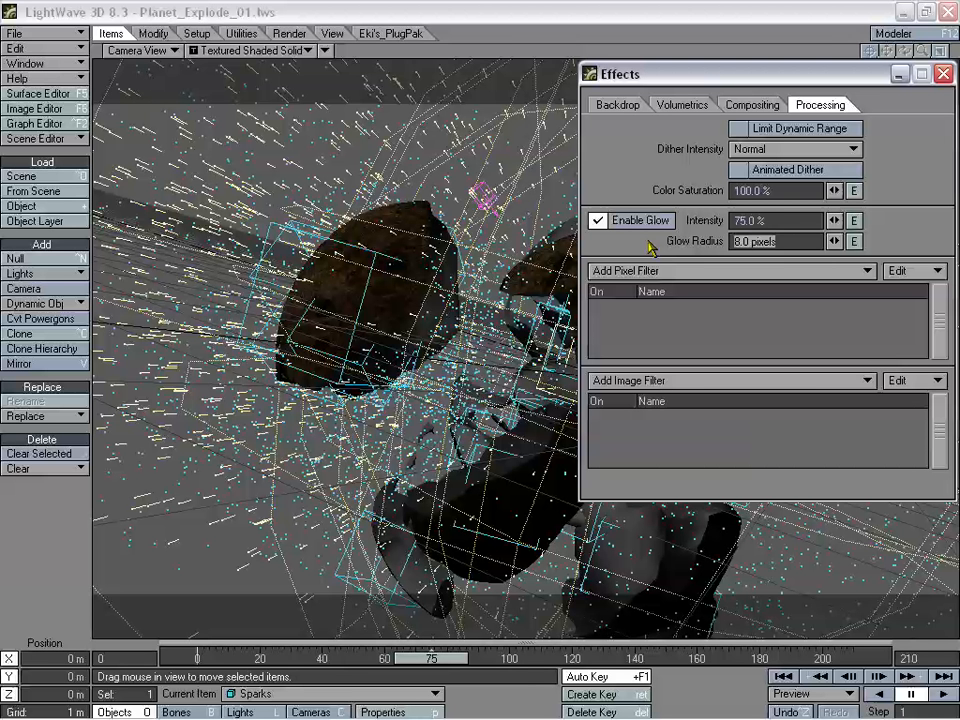
{"action": "type", "text": "20"}
{"action": "key", "text": "Return"}
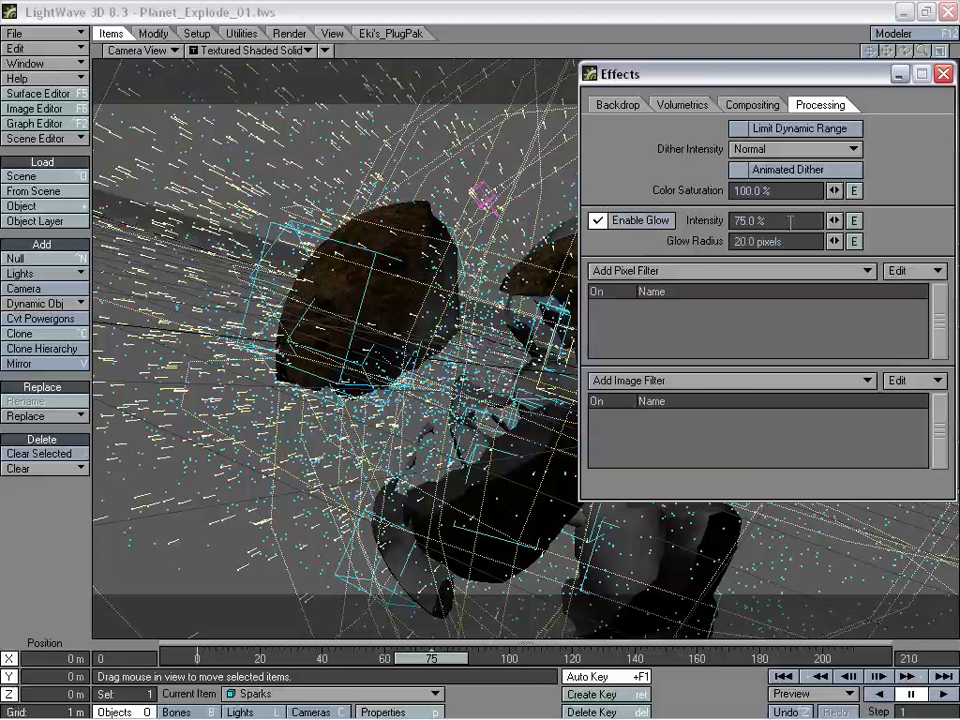
- Set the glow intensity to 65%, close the effects settings, and move back to frame 54
{"action": "left_click_drag", "start_coordinate": [790, 221], "coordinate": [698, 230]}
{"action": "type", "text": "65"}
{"action": "key", "text": "Return"}
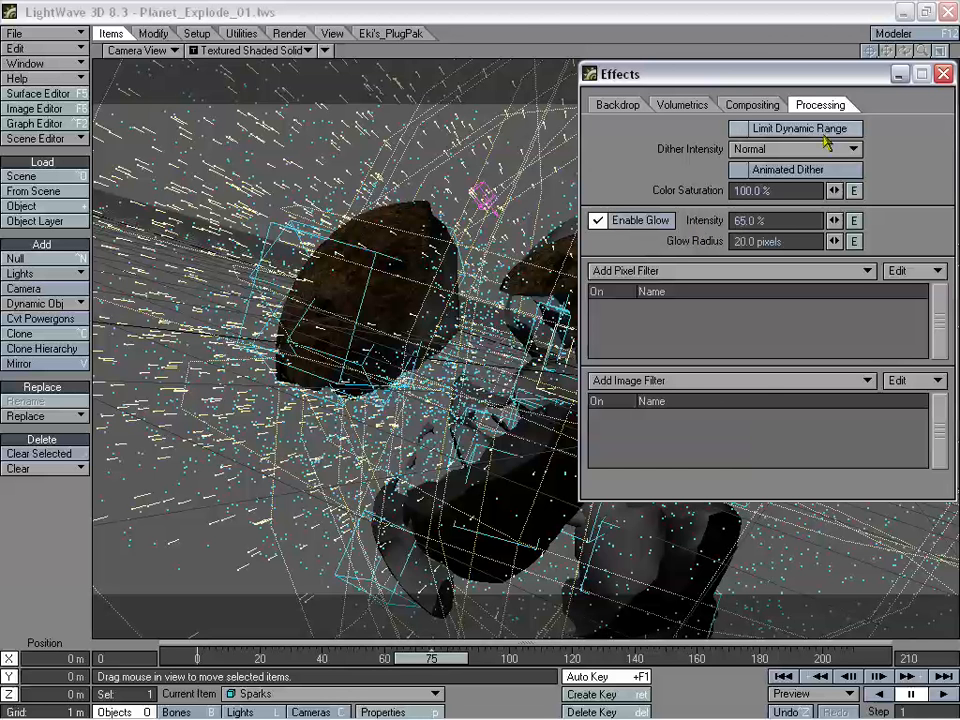
{"action": "left_click", "coordinate": [943, 75]}
{"action": "left_click_drag", "start_coordinate": [435, 658], "coordinate": [403, 662]}
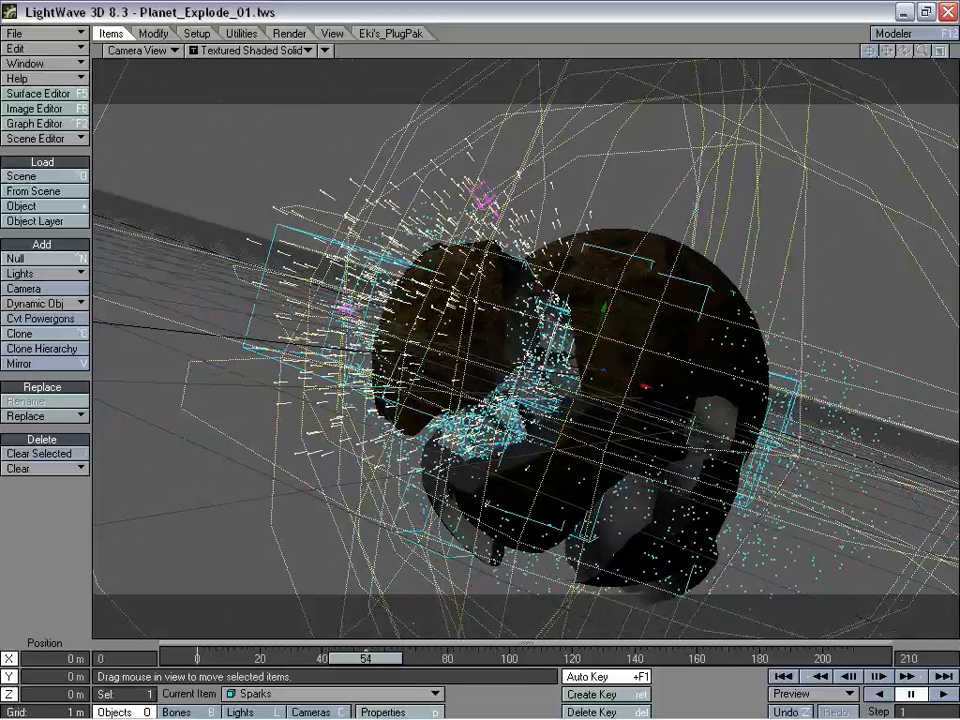